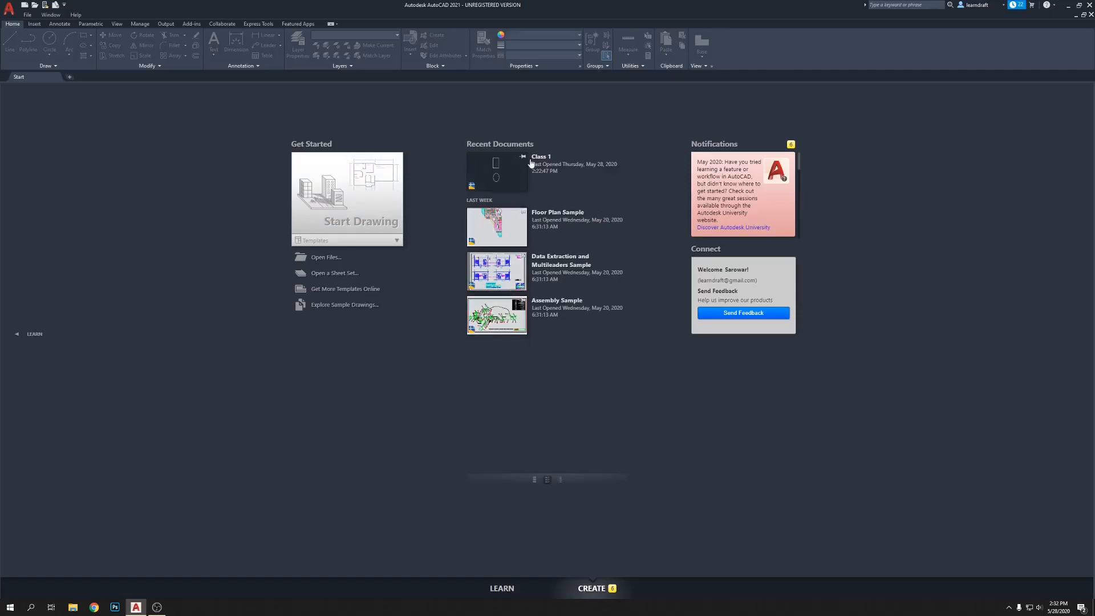
Step: Open the Class 1 drawing from the AutoCAD 2021 Tutorials folder on drive D
click(27, 14)
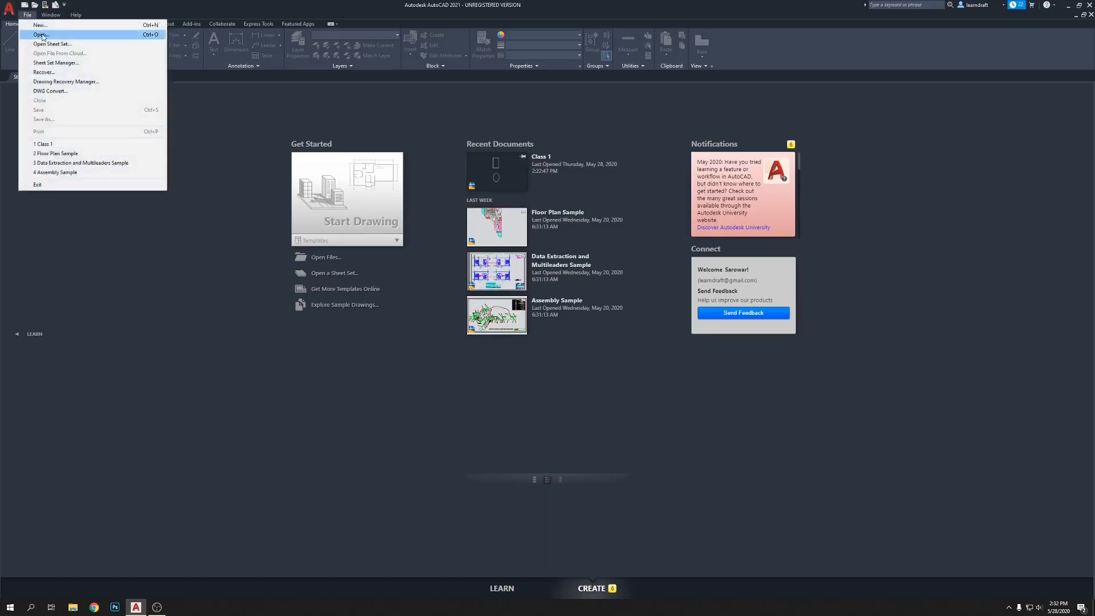
click(41, 35)
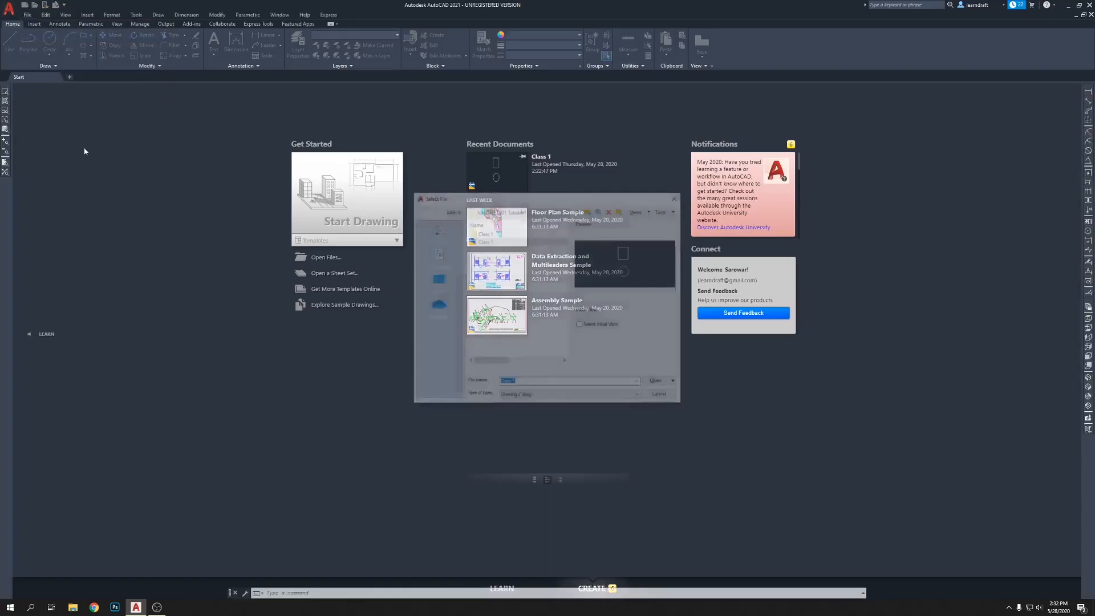
click(525, 212)
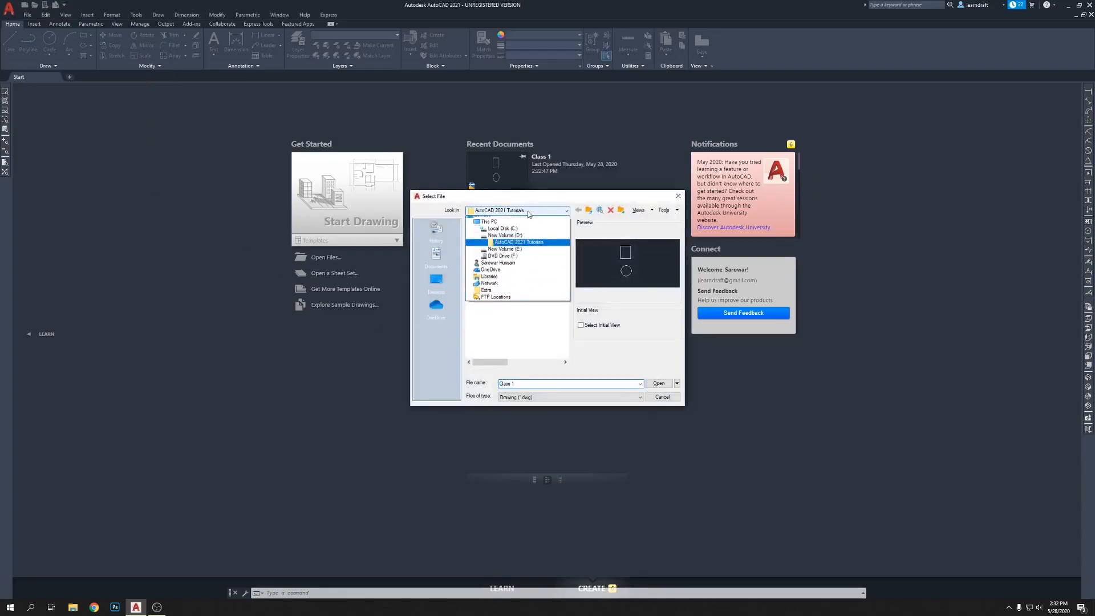
click(505, 239)
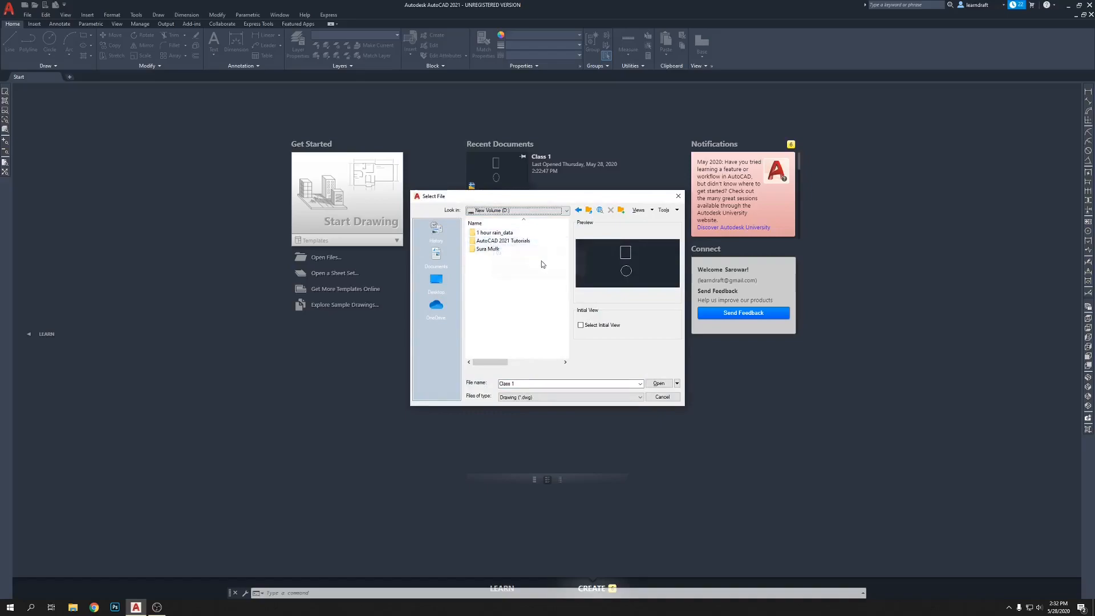
double_click(534, 241)
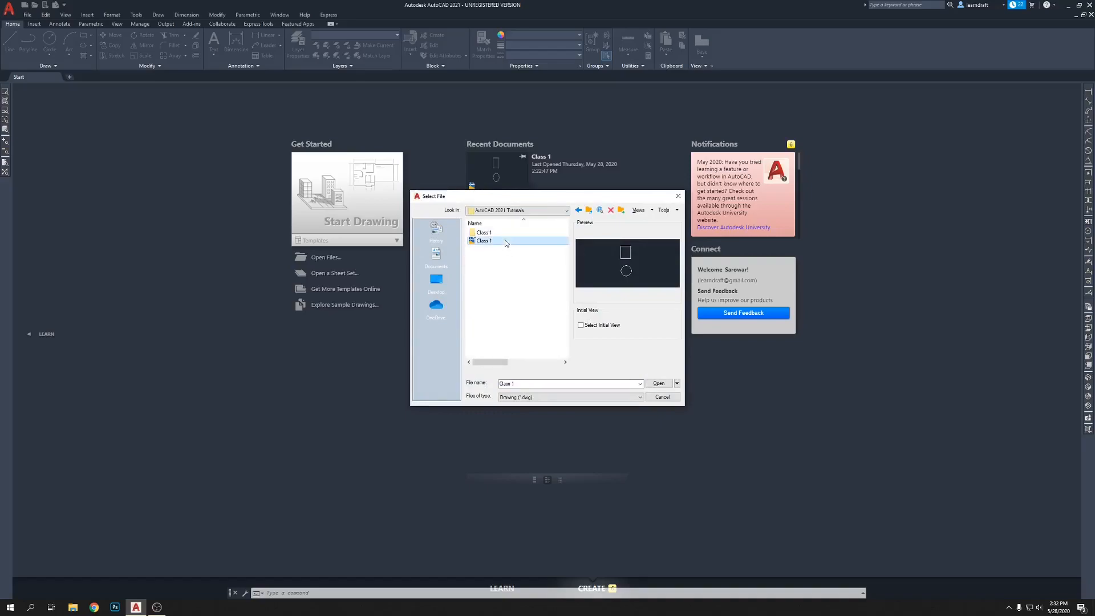
double_click(512, 240)
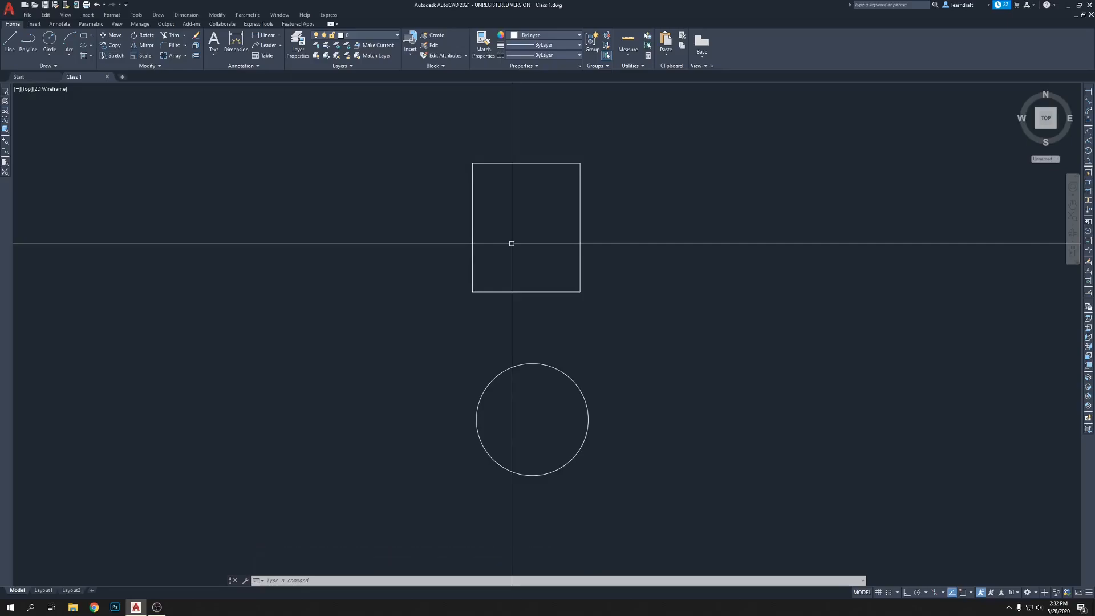
key(ctrl+shift+s)
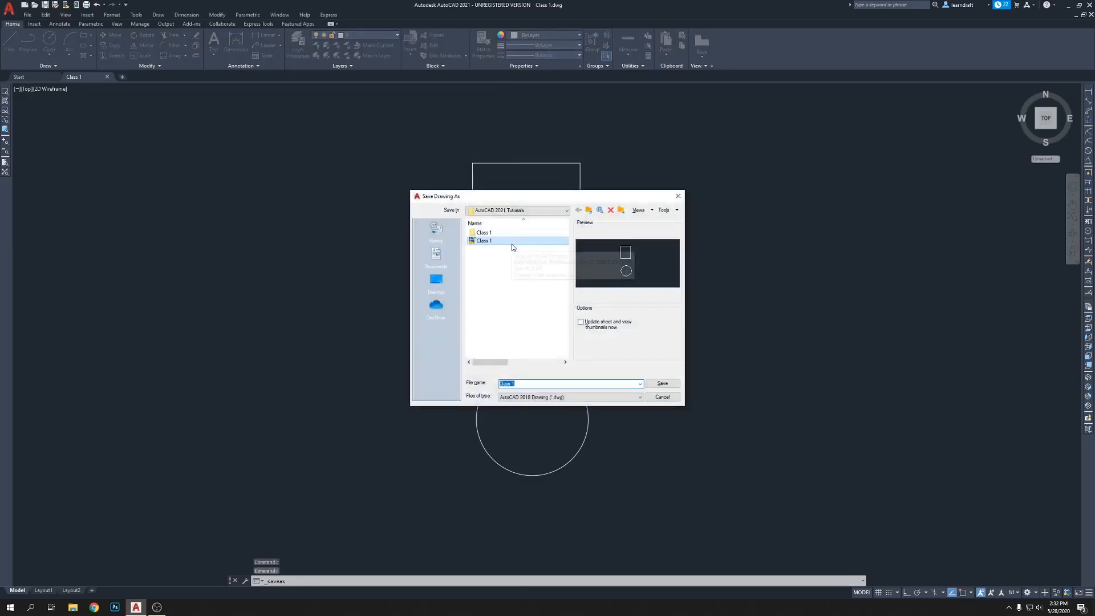
key(Escape)
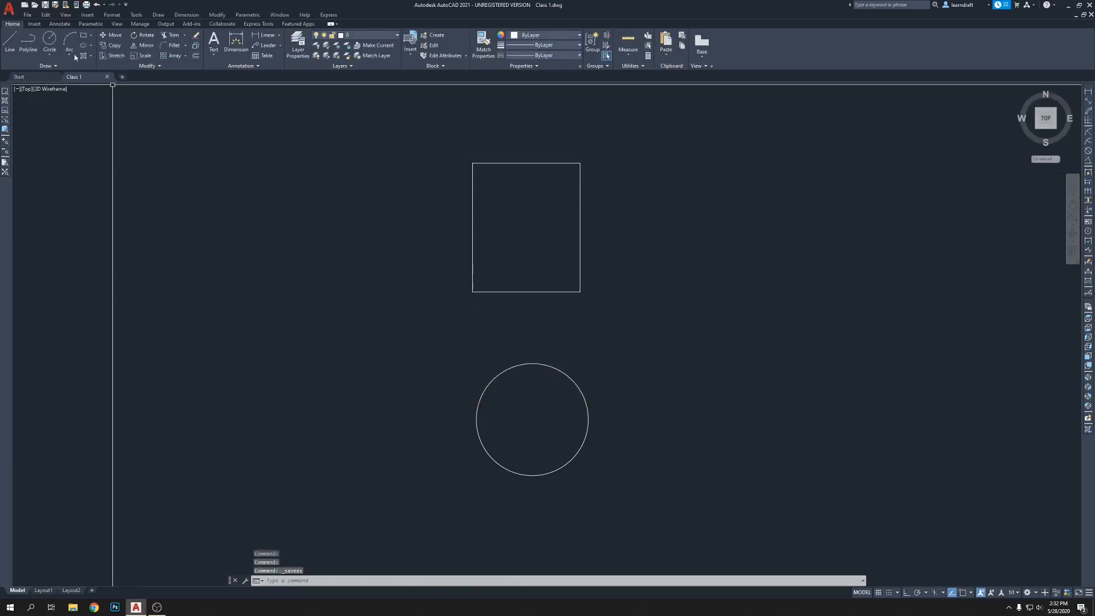
click(27, 14)
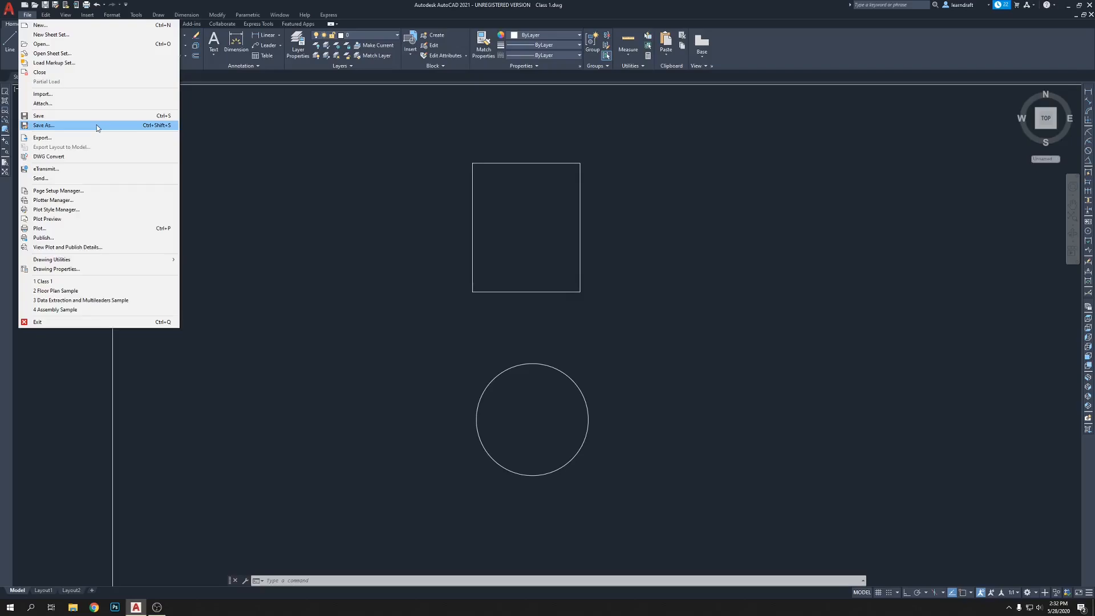
click(662, 236)
click(695, 186)
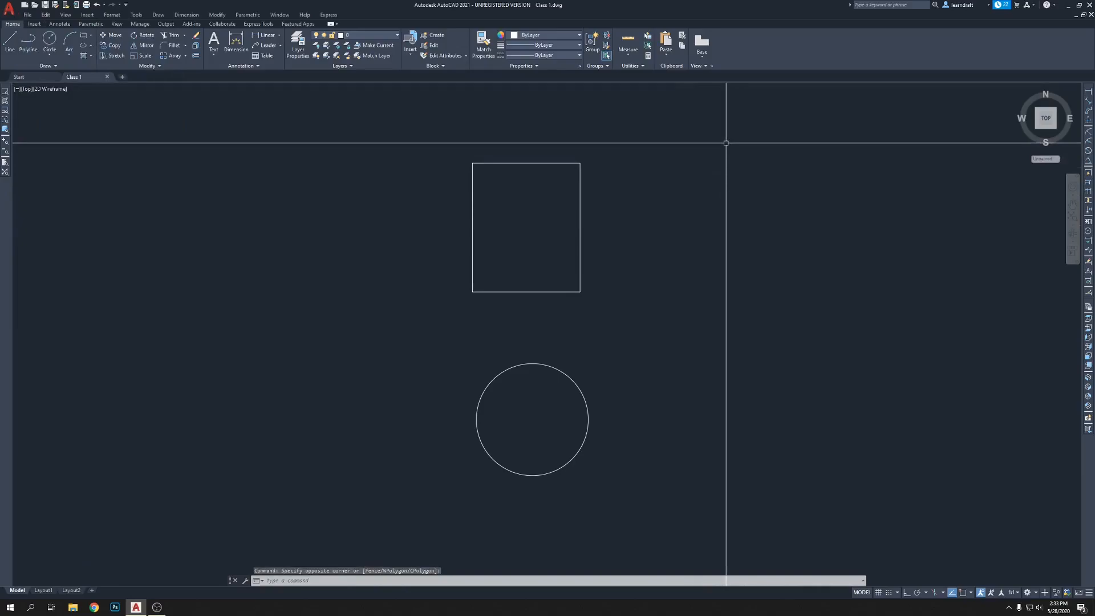
Step: Save a copy of the drawing as Class 2 in the AutoCAD 2021 Tutorials folder
key(ctrl+shift+s)
click(522, 384)
key(BackSpace)
text(2)
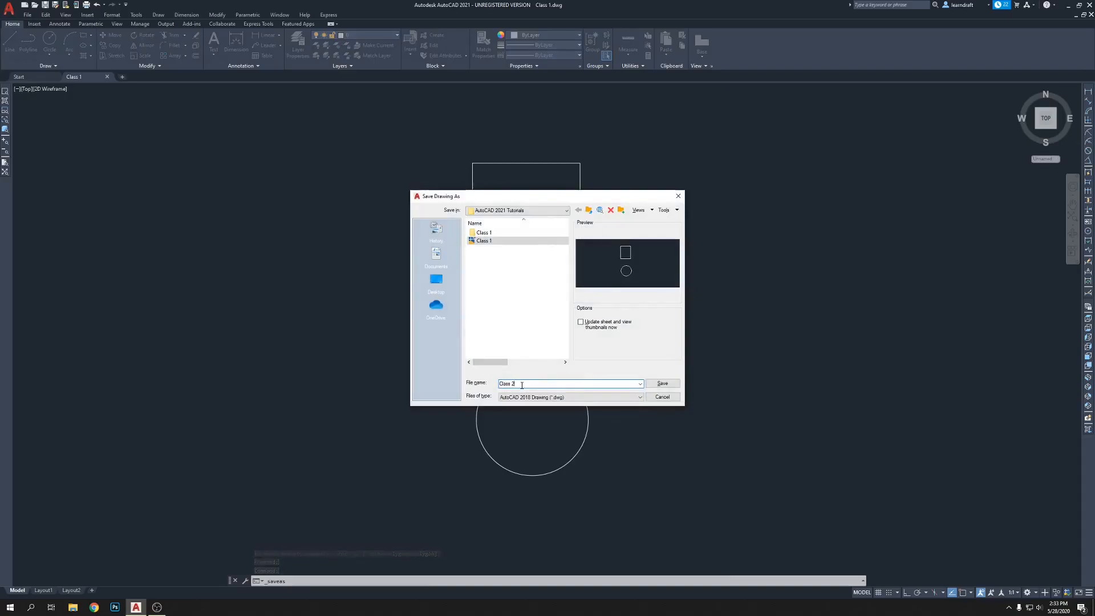
key(Return)
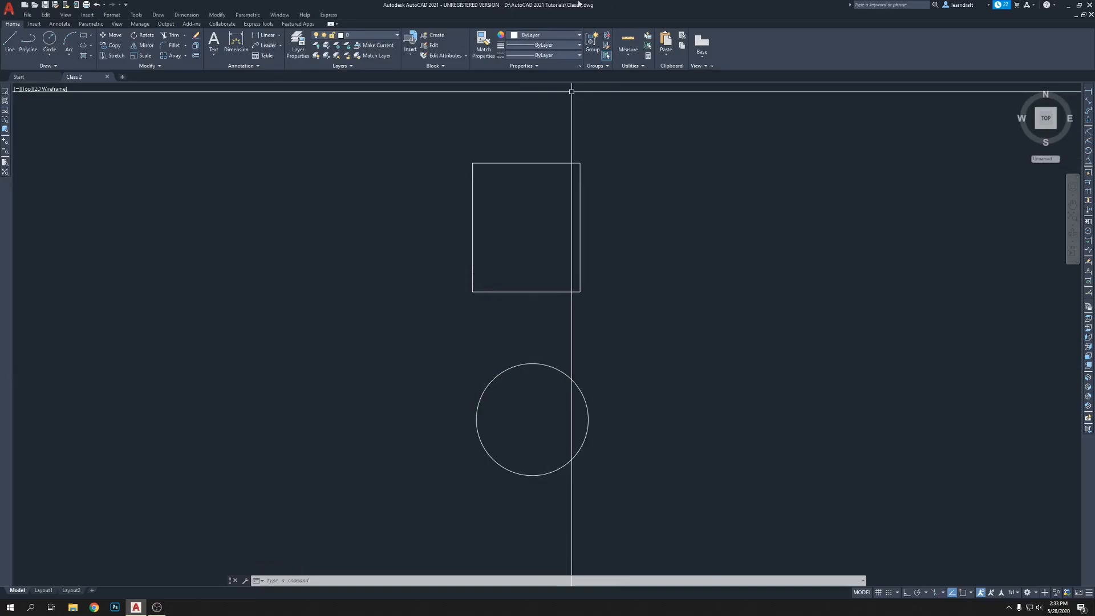
Step: Select the rectangle and the circle one after the other, and clear the selection
middle_drag(623, 222, 616, 223)
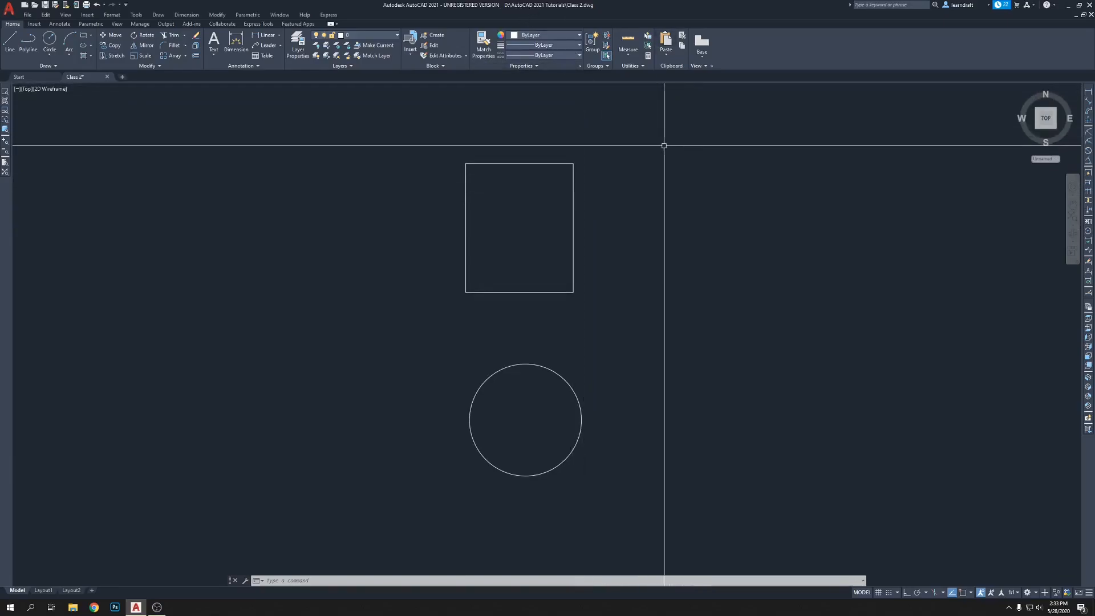
middle_drag(661, 149, 649, 158)
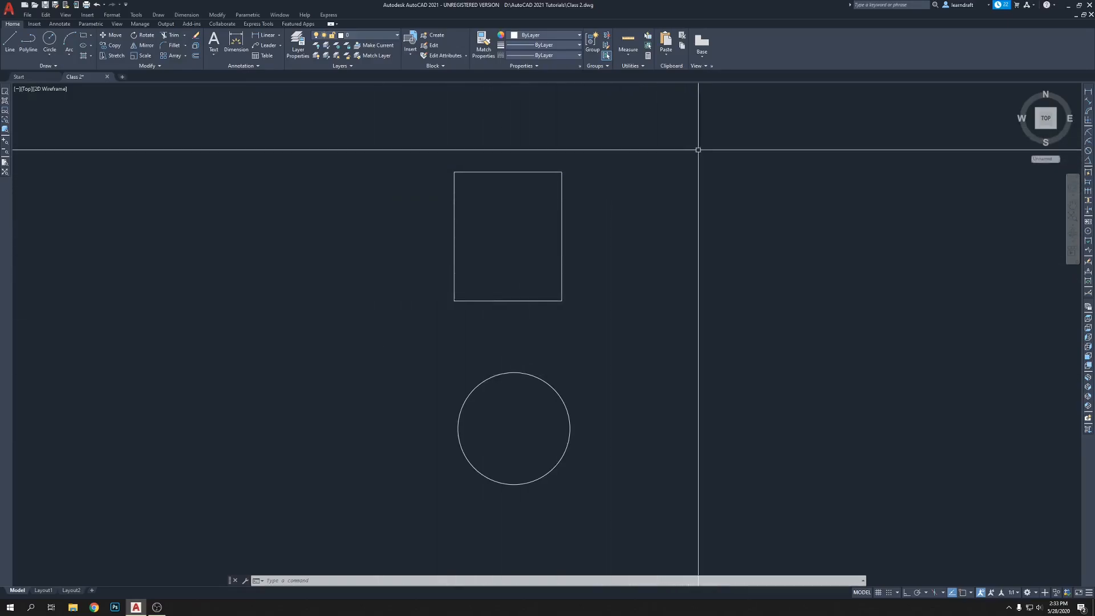
click(525, 172)
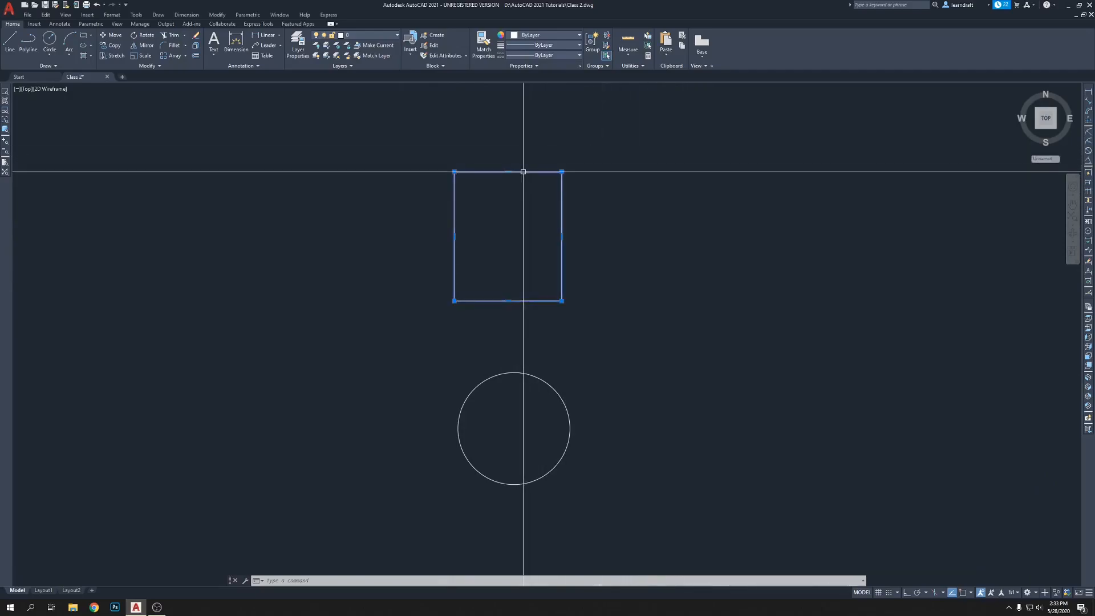
click(536, 380)
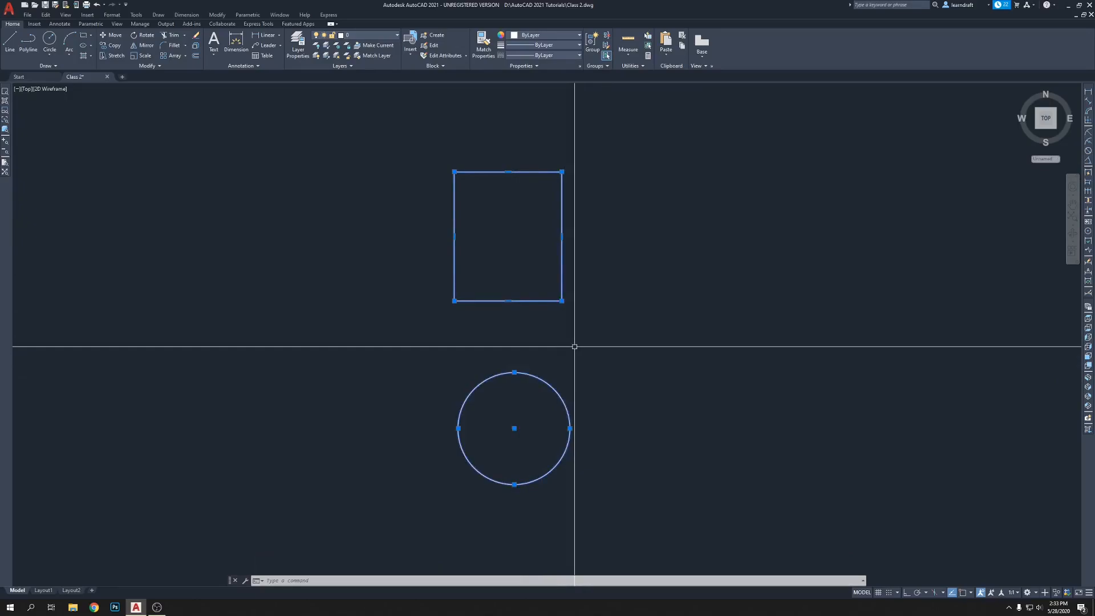
key(Escape)
Step: Erase the rectangle and circle together using a crossing selection, and undo the deletion
click(669, 195)
click(707, 171)
click(784, 133)
click(795, 130)
click(799, 128)
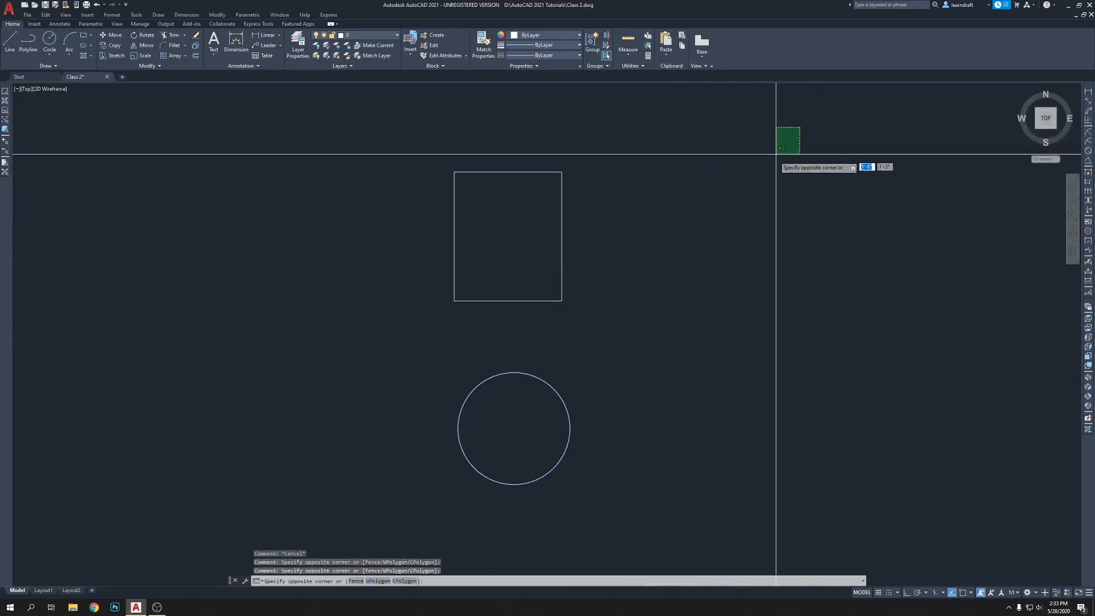
click(274, 396)
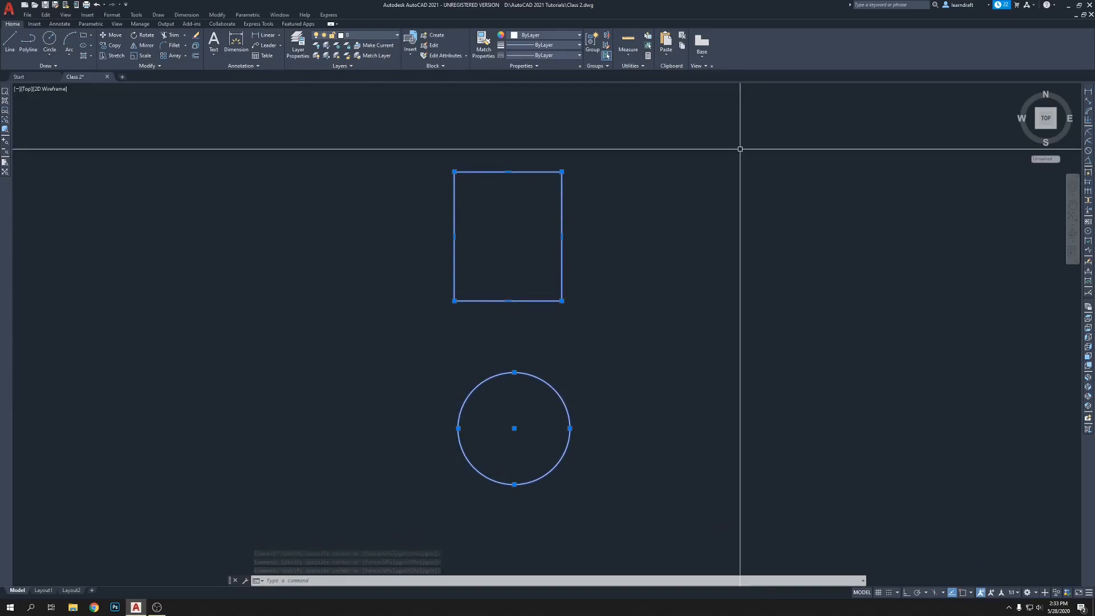
key(Delete)
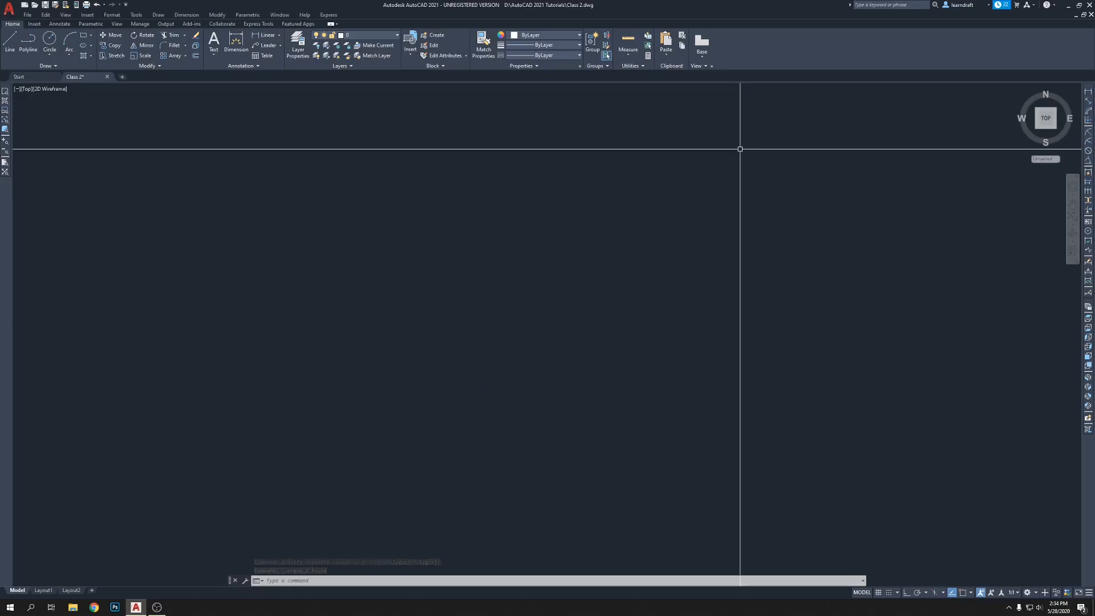
key(ctrl+z)
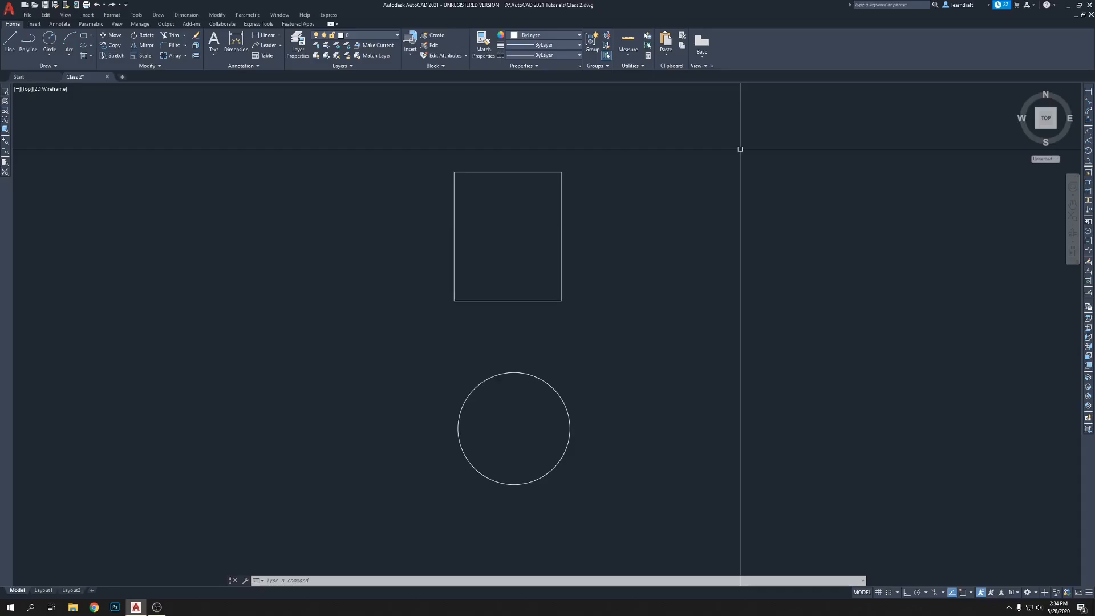
Step: Erase the rectangle and the circle from the Class 2 drawing
text(z)
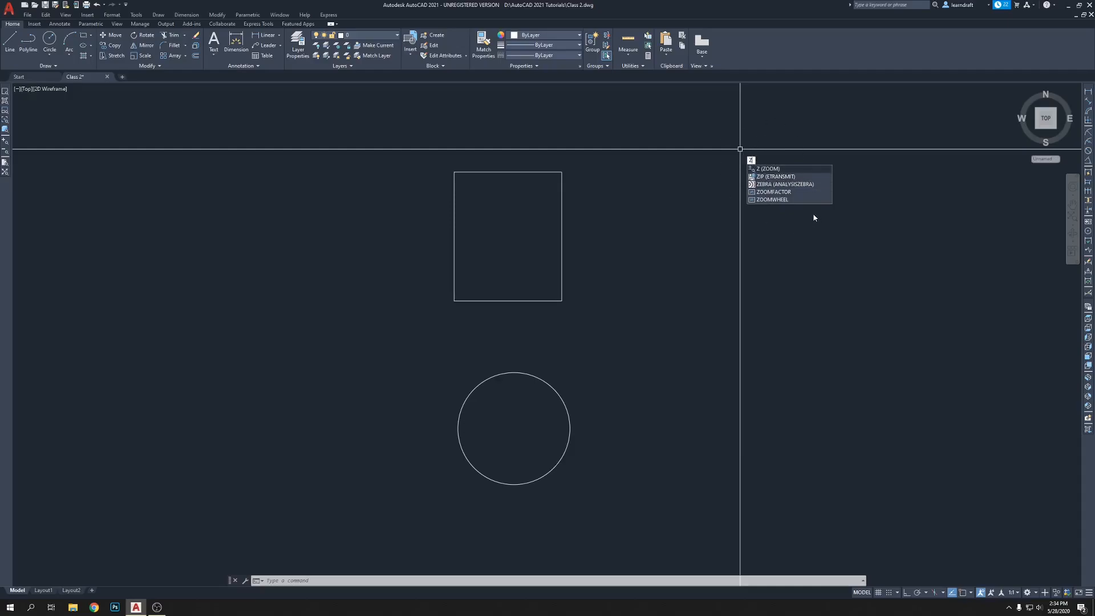
key(Escape)
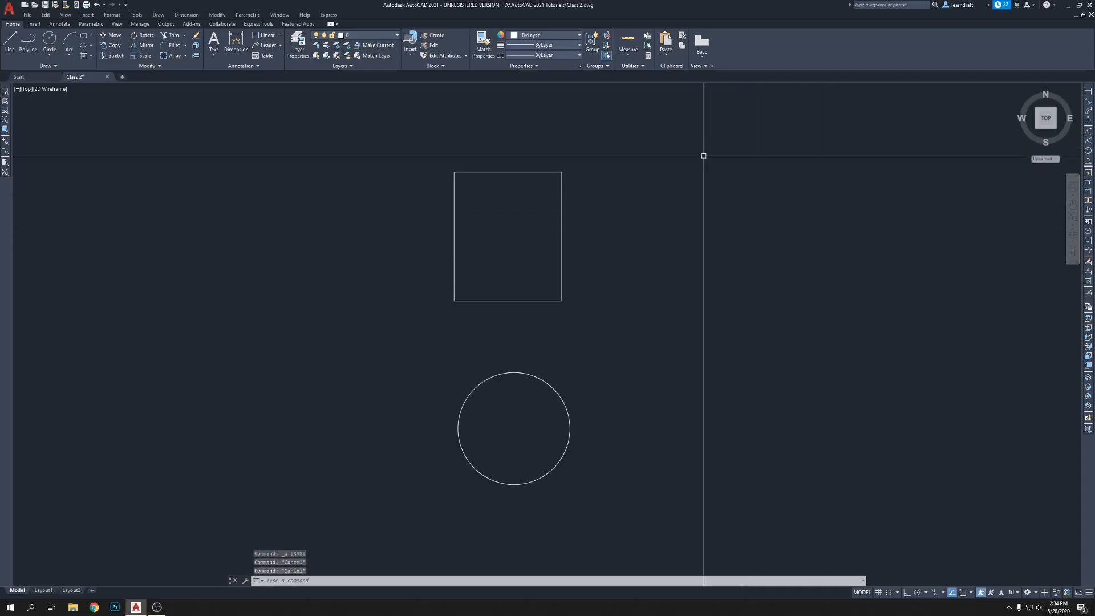
click(686, 194)
click(495, 392)
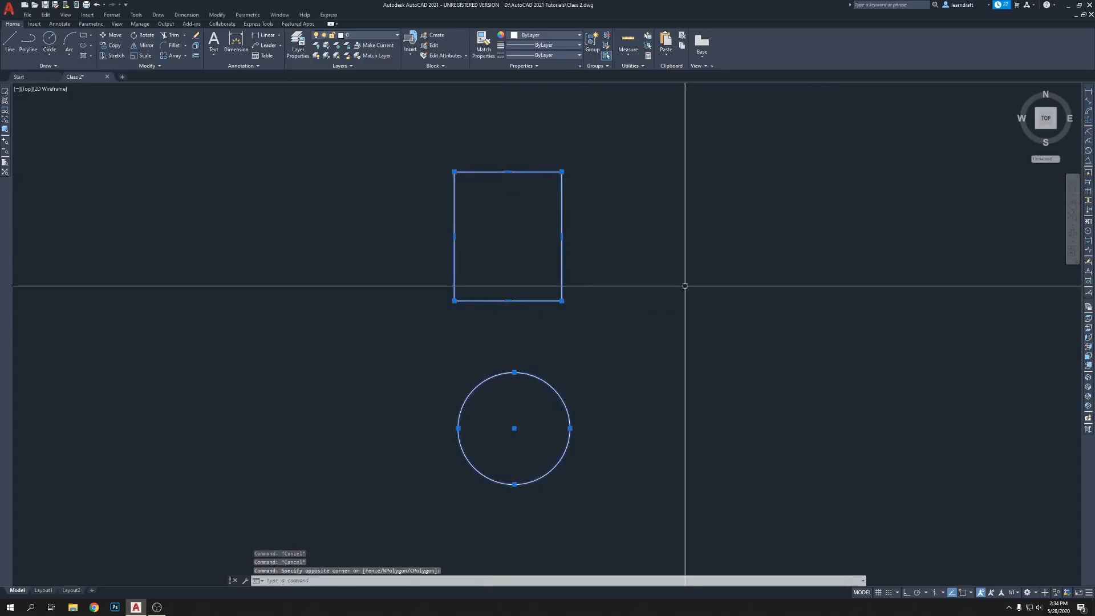
key(Delete)
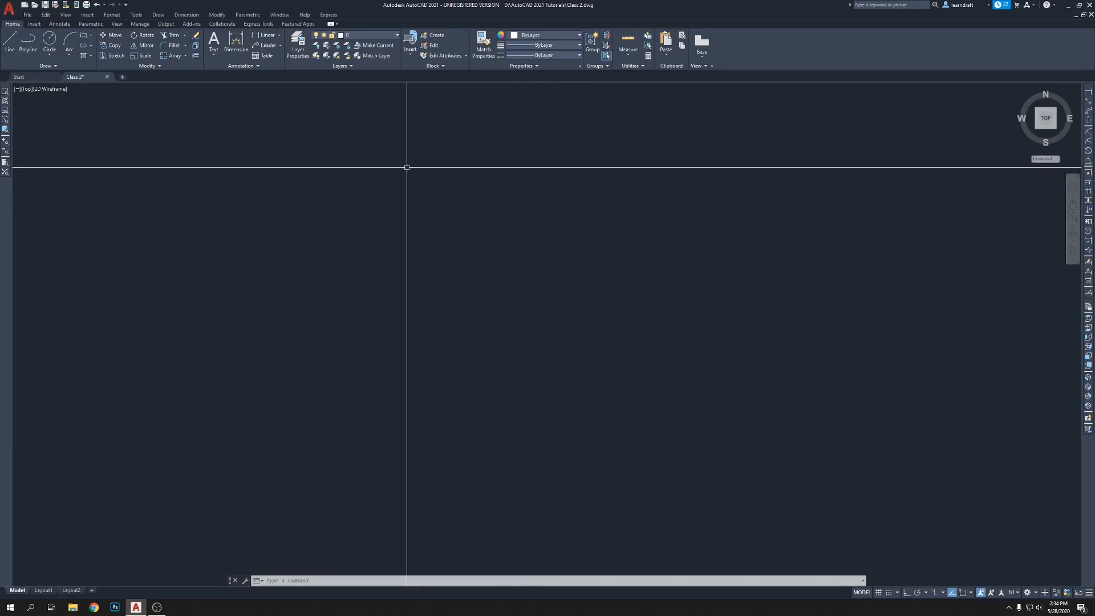
Step: With the Line command and Ortho on, draw a horizontal segment to the right and a shorter vertical segment straight down from its end
text(l)
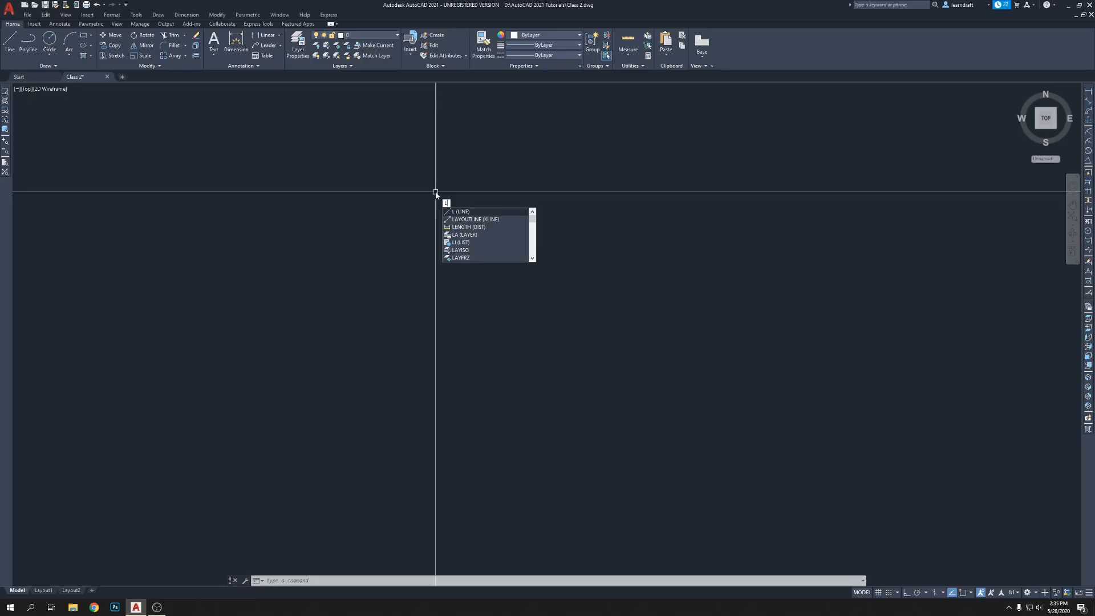
key(Return)
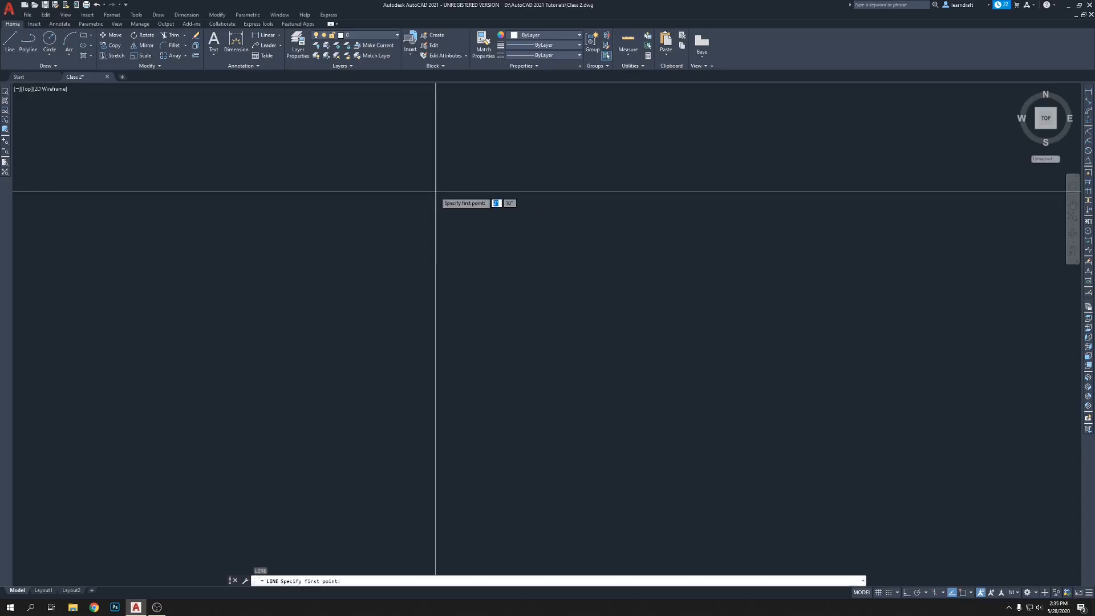
click(388, 243)
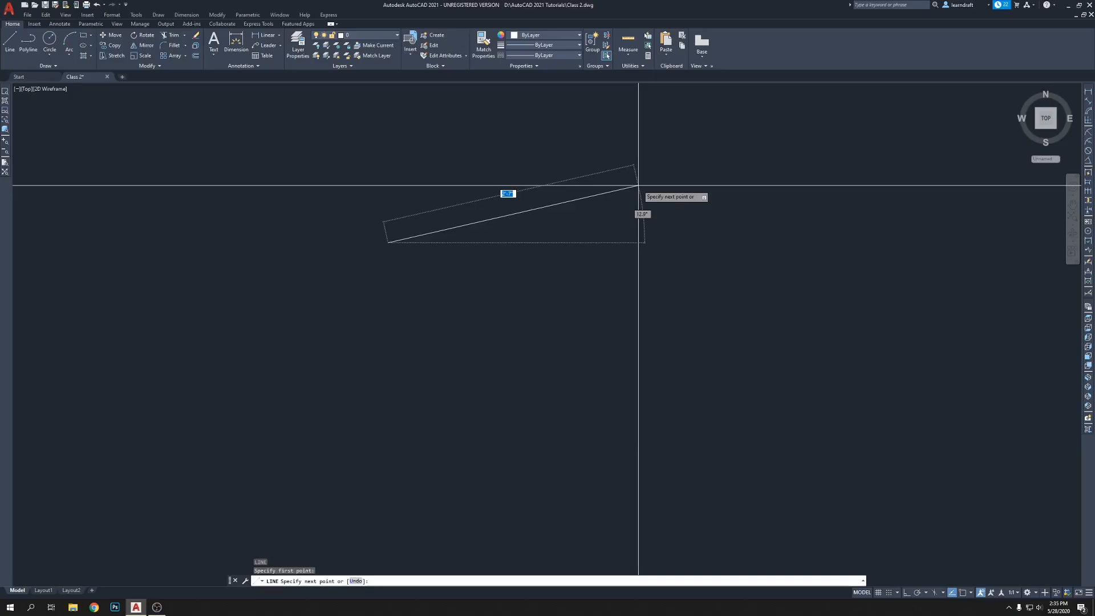
key(F8)
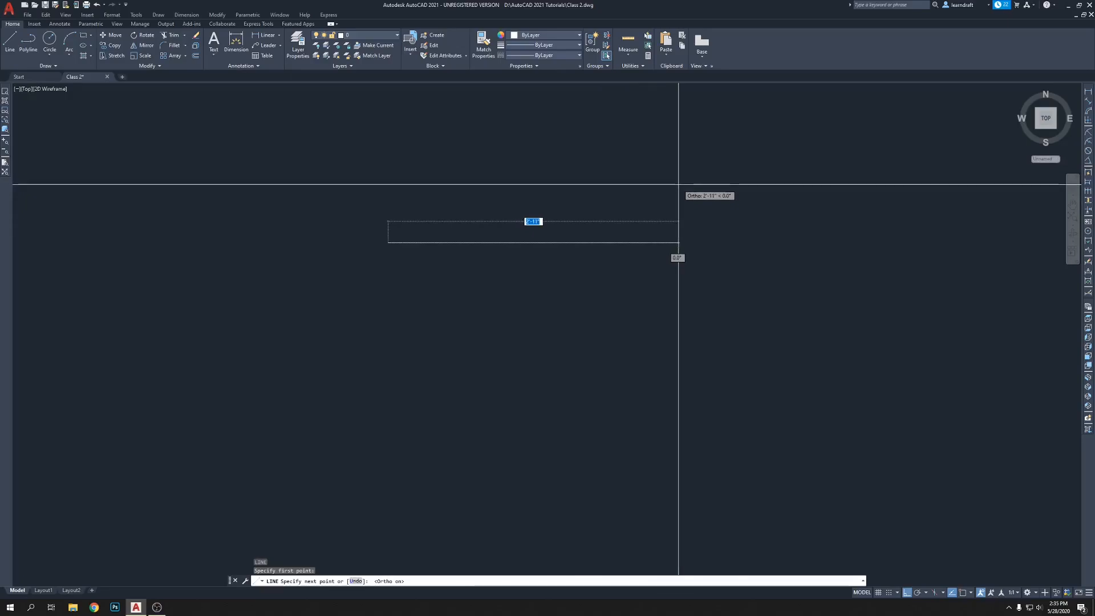
click(694, 235)
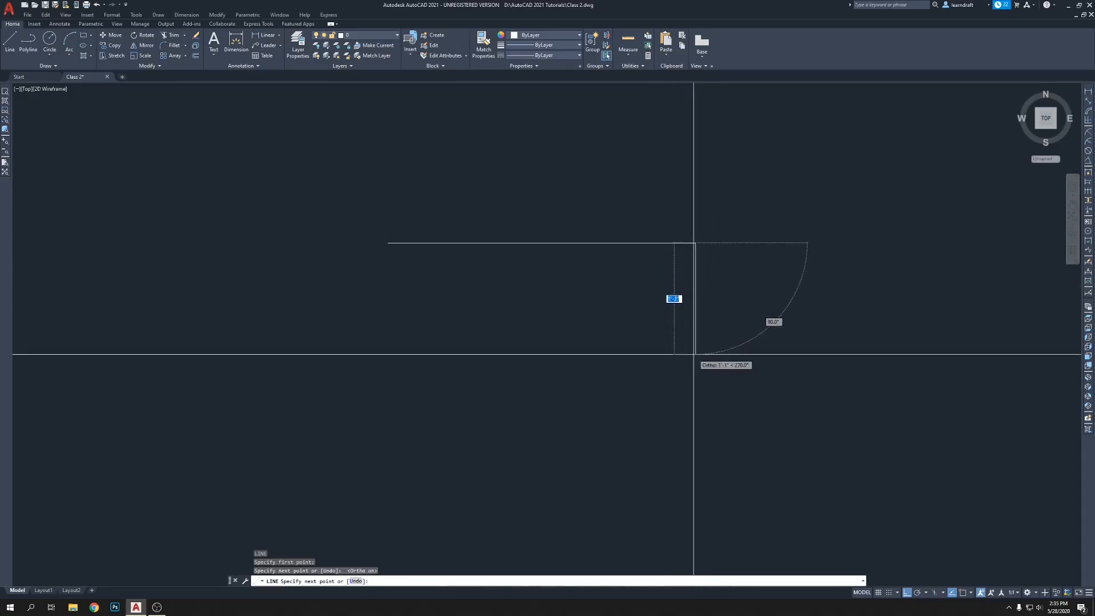
click(694, 414)
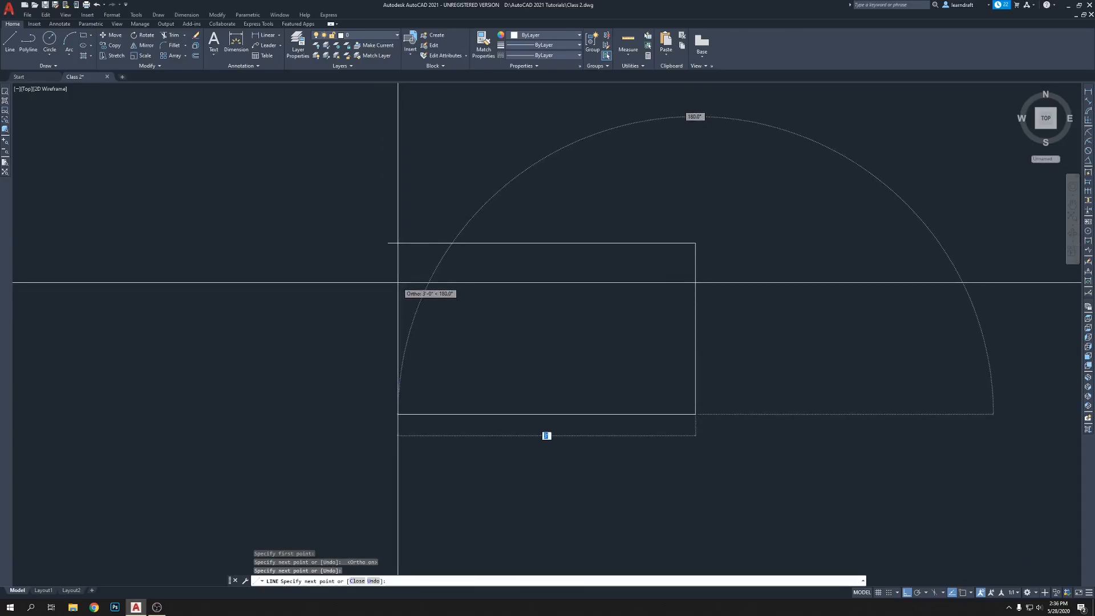
Step: Turn object snap on and Ortho off, and close the triangle with a diagonal line snapped to the horizontal line's starting endpoint
click(962, 592)
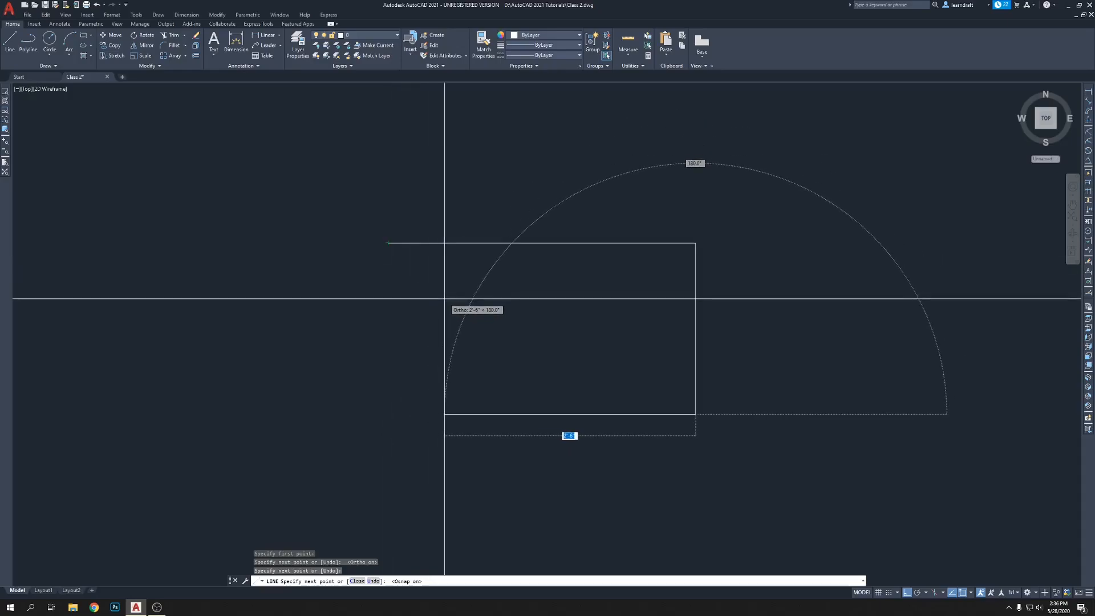
key(F8)
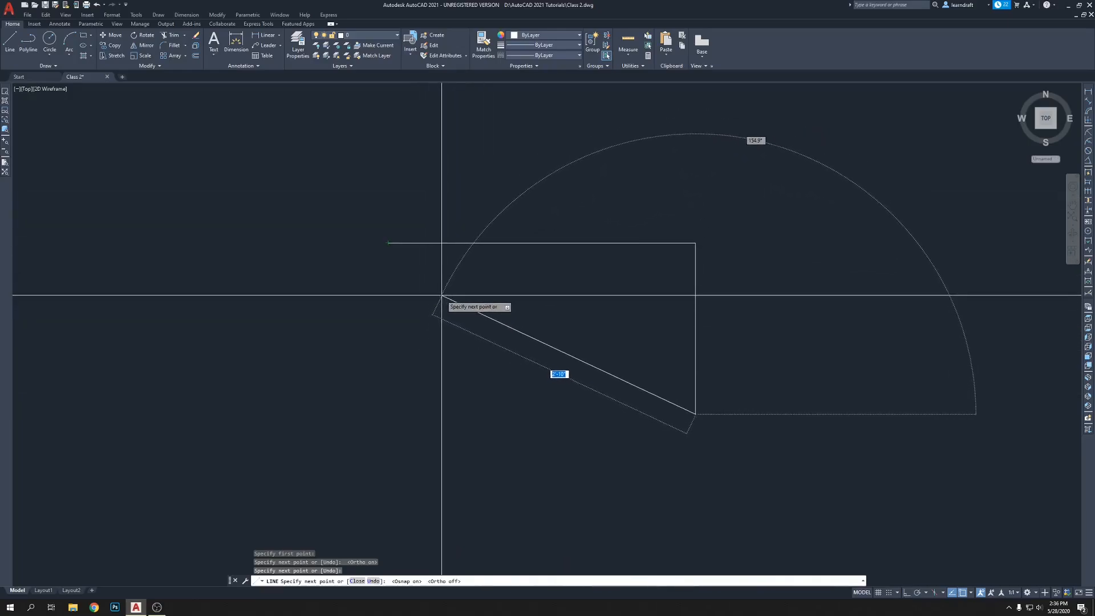
click(388, 242)
key(Return)
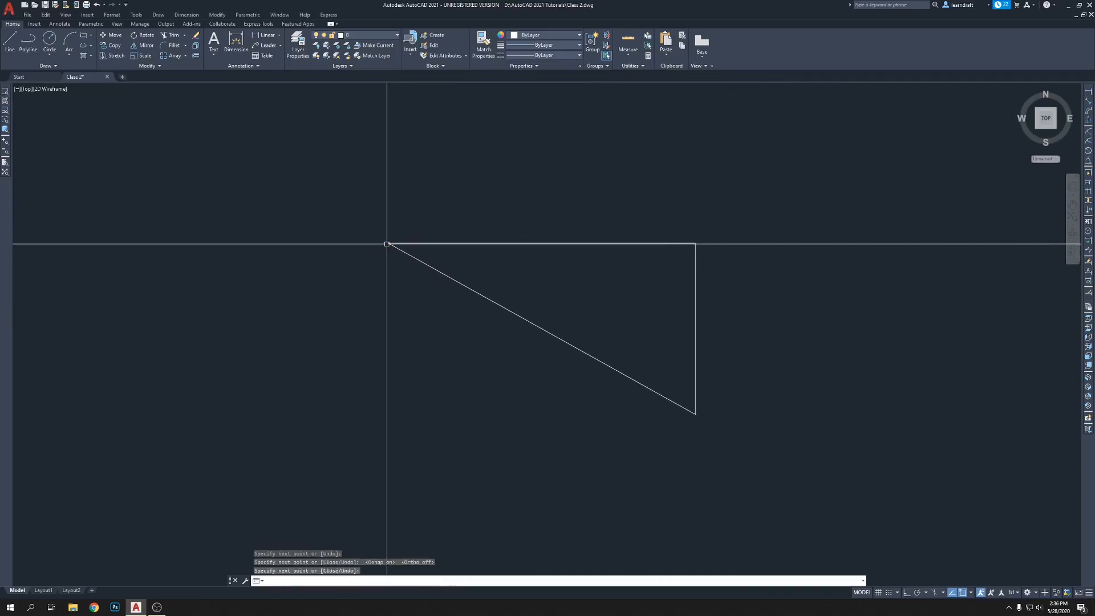
Step: Select all three lines of the triangle, and clear the selection
middle_drag(570, 203, 460, 156)
click(557, 178)
click(541, 227)
click(606, 240)
click(558, 249)
click(499, 260)
click(462, 312)
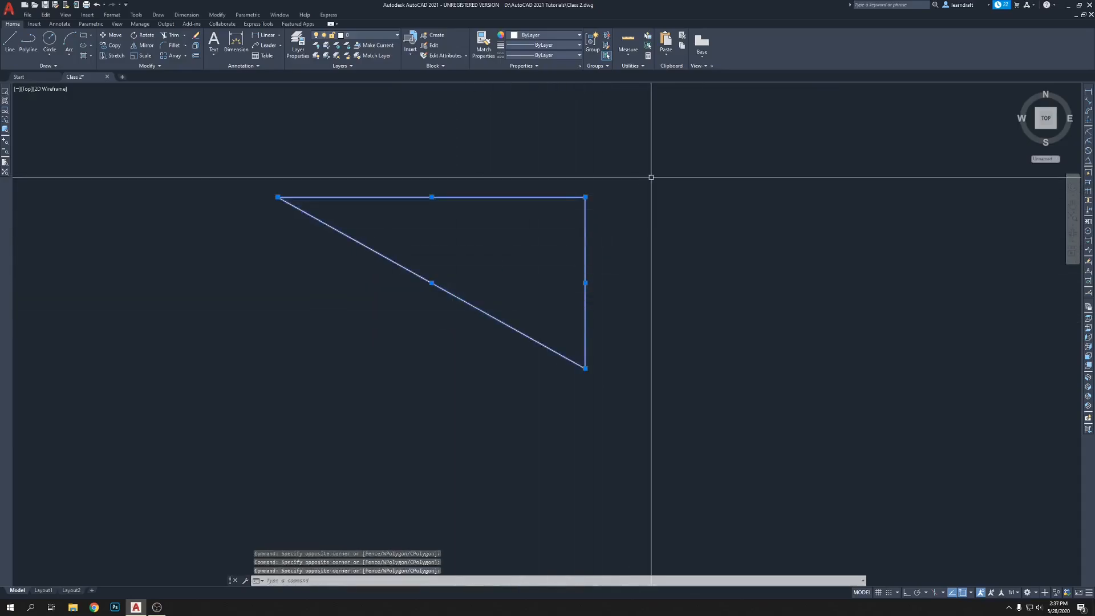
key(Escape)
middle_drag(669, 133, 637, 139)
middle_drag(622, 146, 555, 136)
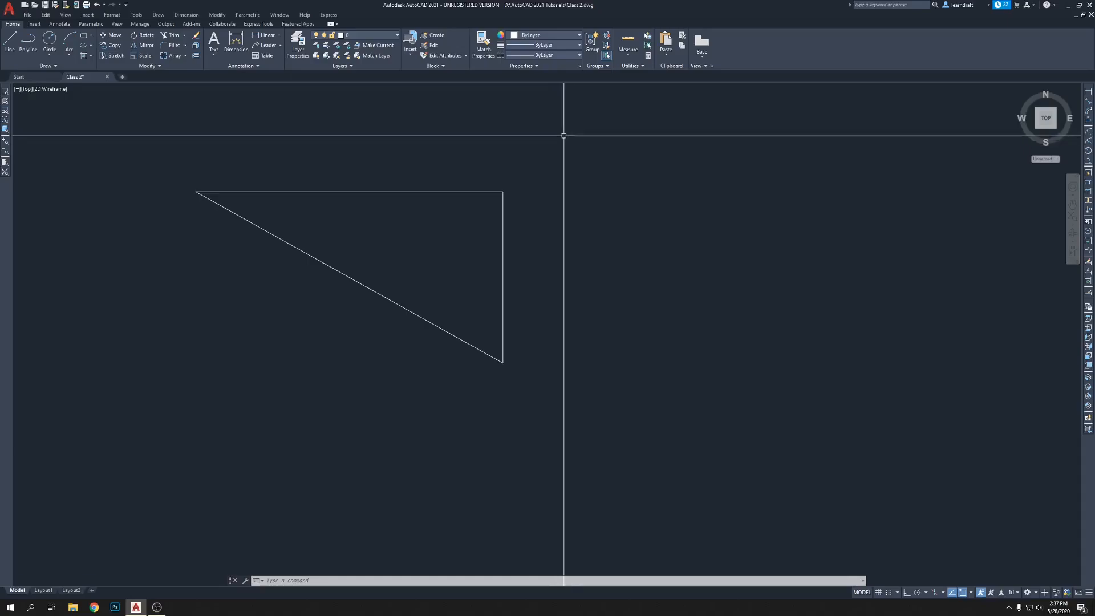
Step: With the Line command, turn Ortho on and draw a single horizontal line to the right of the triangle
middle_drag(559, 151, 559, 169)
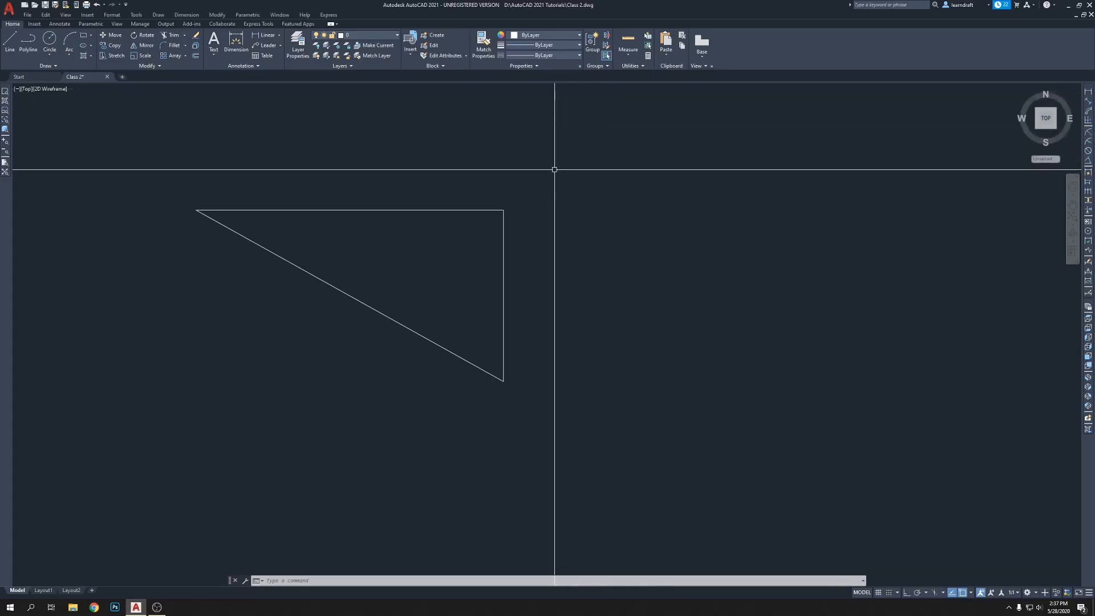
middle_drag(561, 181, 538, 177)
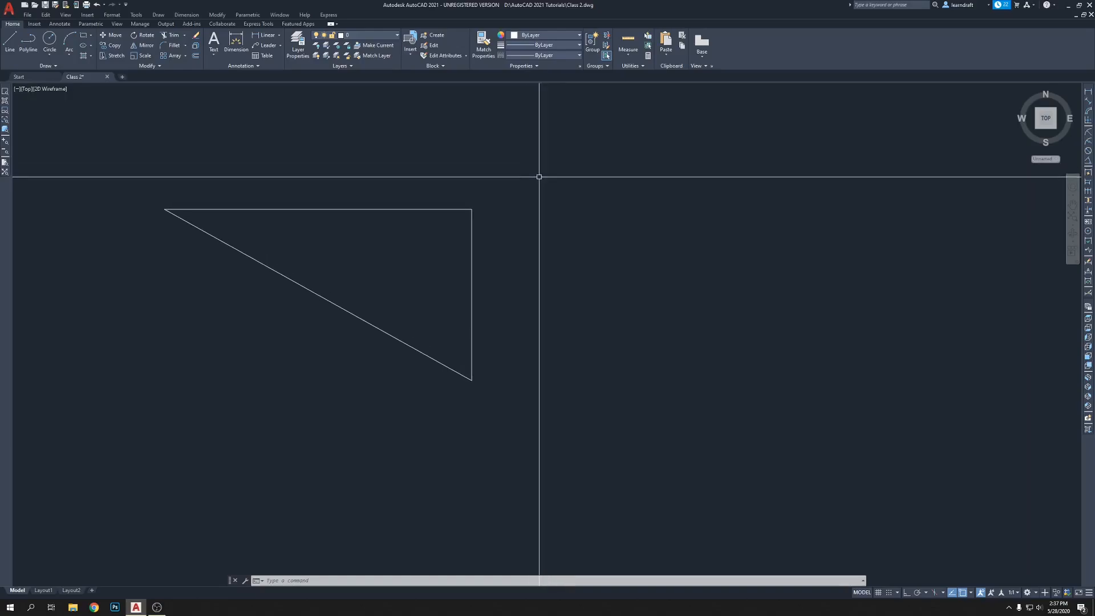
text(l)
key(Return)
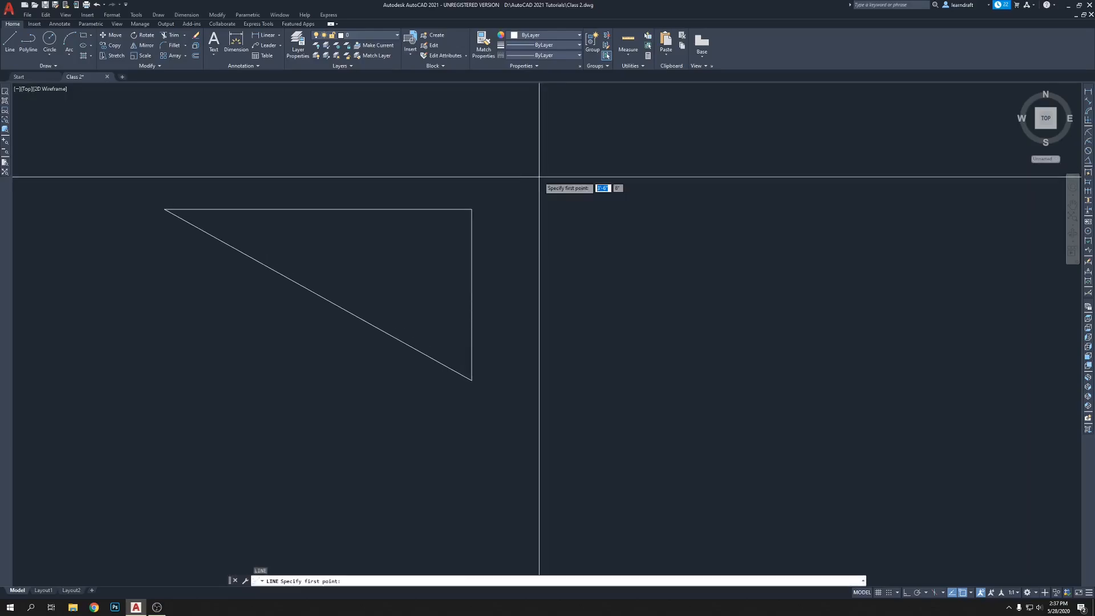
click(509, 192)
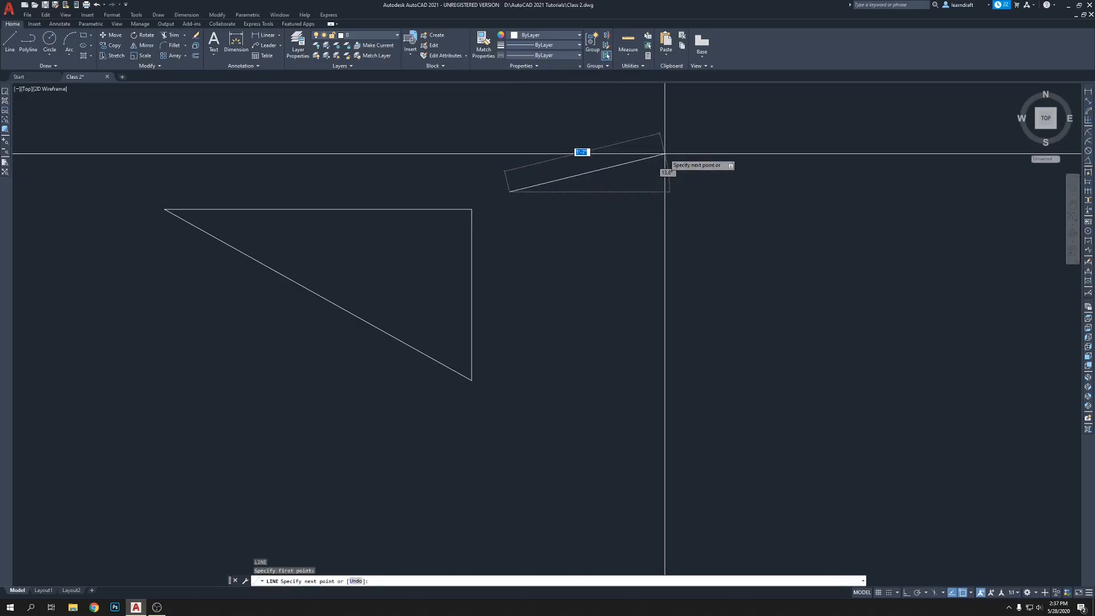
key(F8)
click(732, 154)
key(Return)
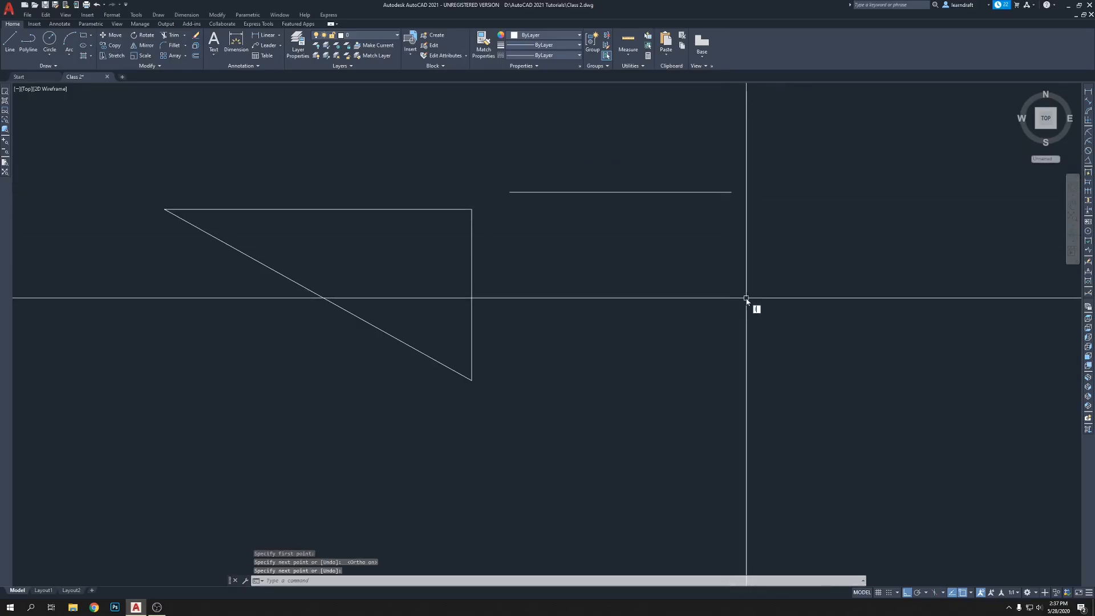
Step: Draw two separate vertical lines of matching length straight down from the right and left endpoints of the new horizontal line
key(Return)
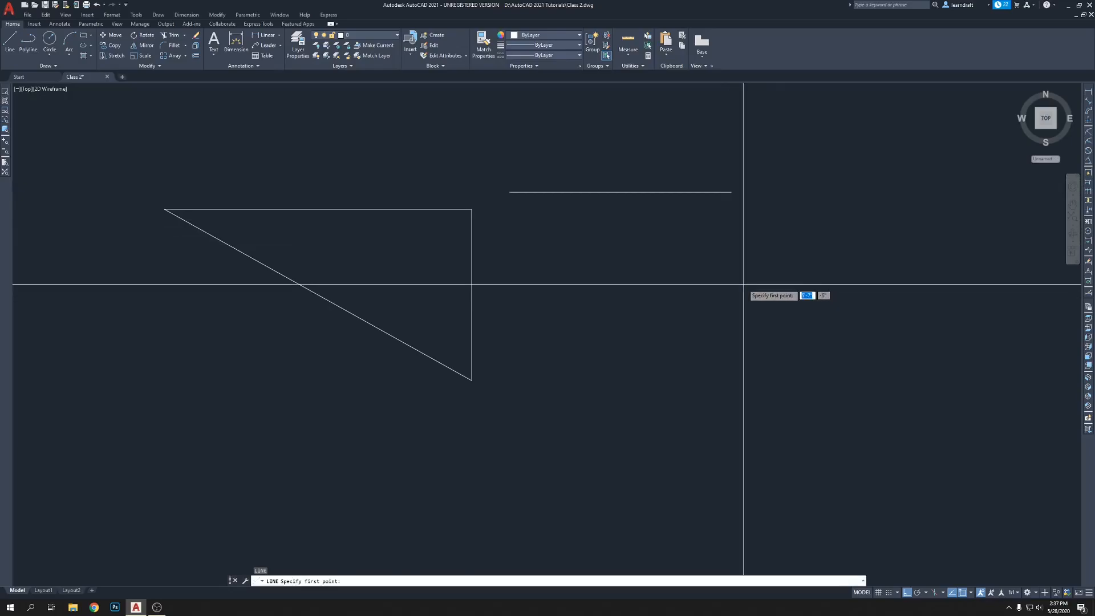
click(731, 191)
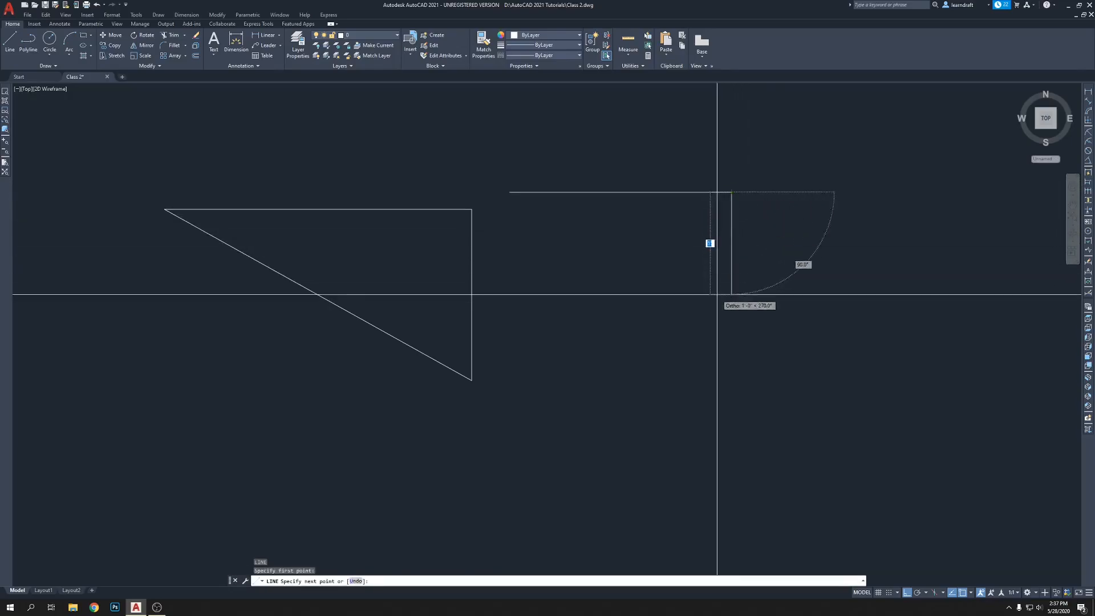
click(750, 336)
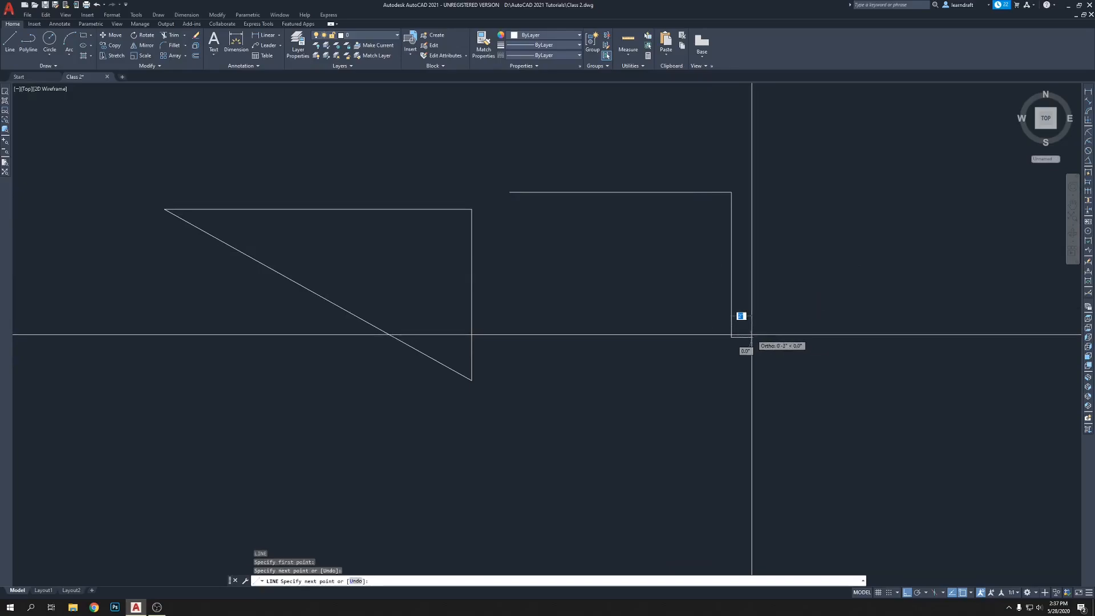
key(Return)
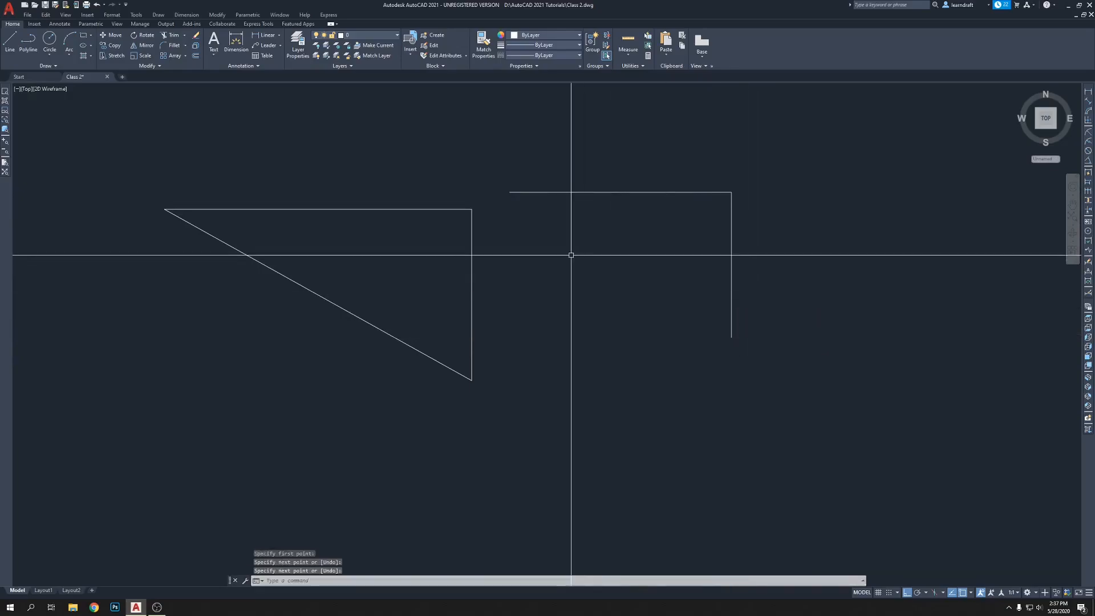
key(Return)
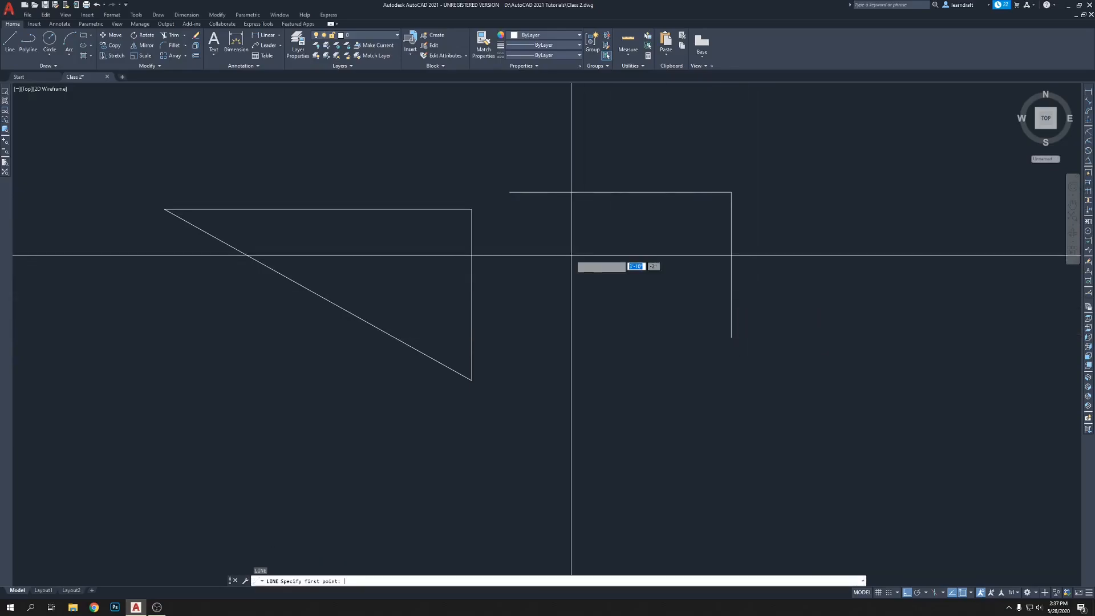
click(509, 192)
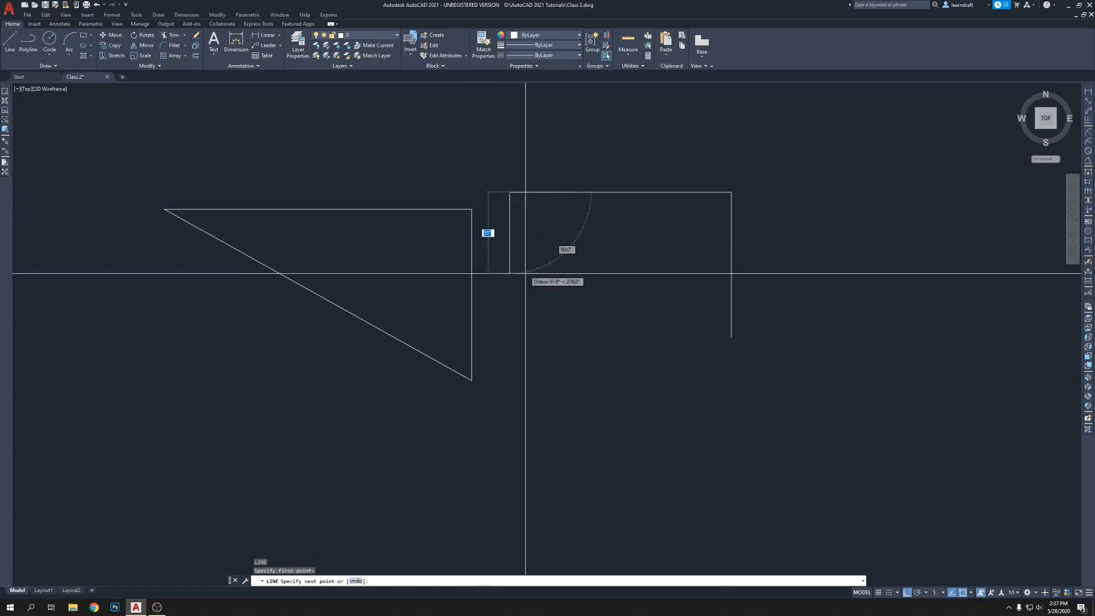
click(529, 337)
key(Return)
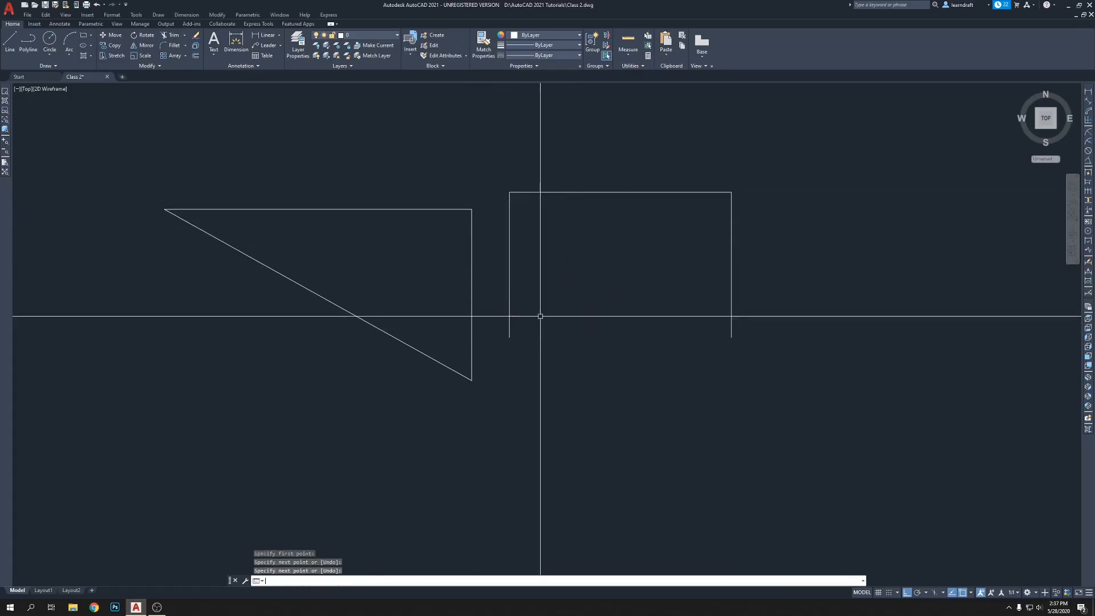
middle_drag(667, 264, 633, 244)
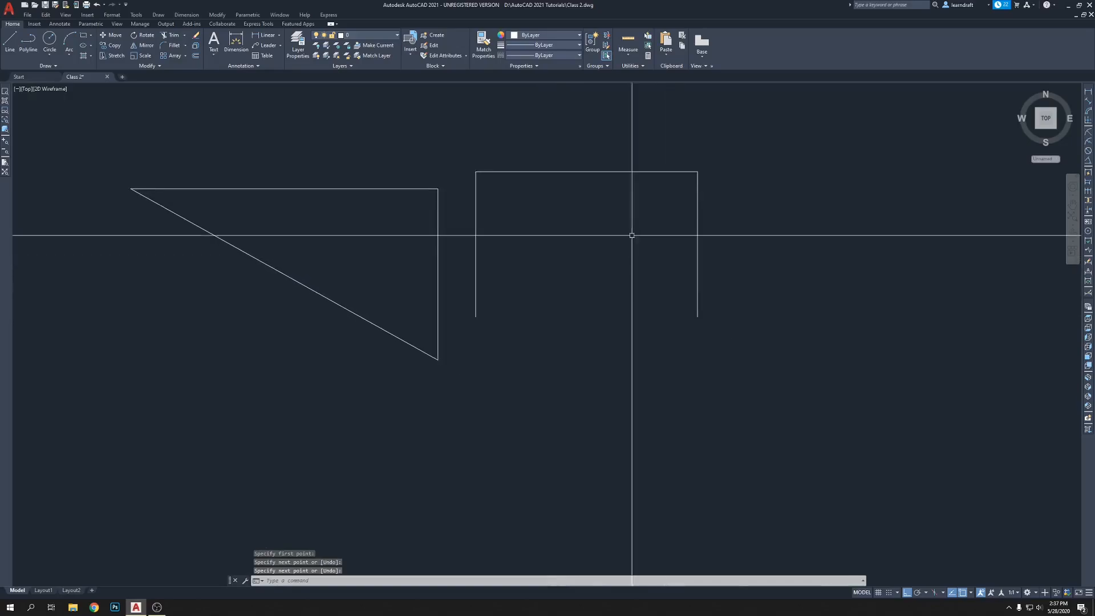
scroll(609, 220, down, 4)
scroll(590, 227, up, 2)
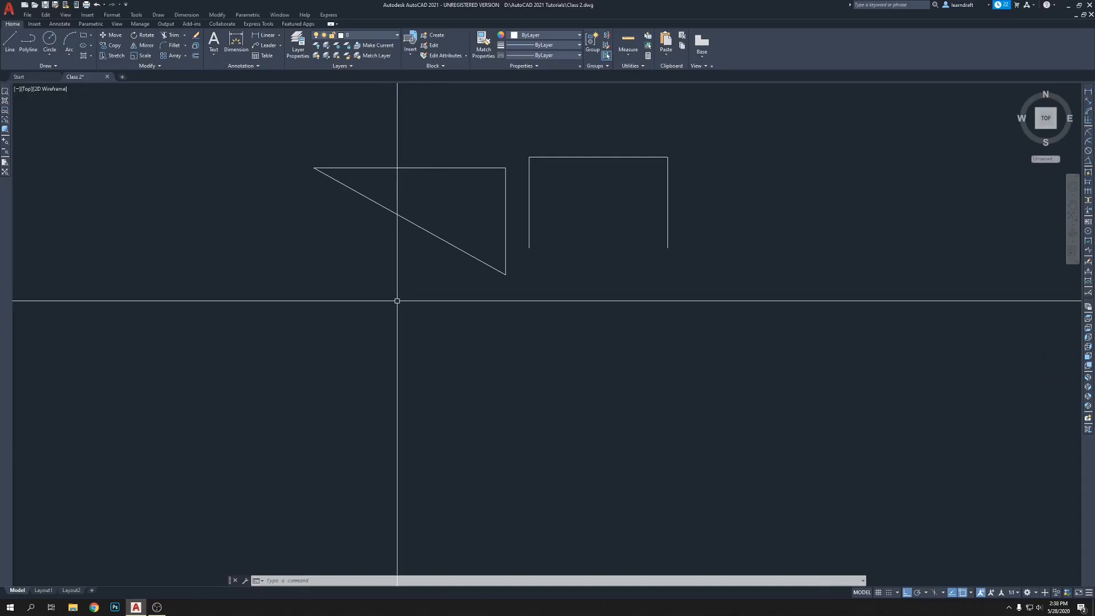
text(l)
key(Return)
click(345, 328)
key(Return)
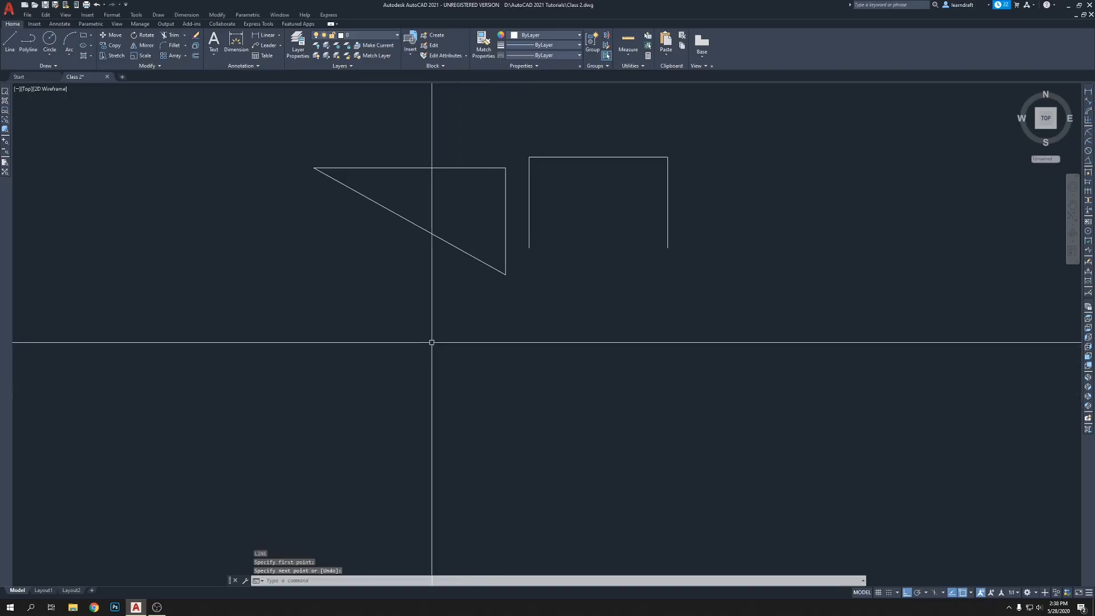
Step: Draw a separate horizontal line in the empty space below the triangle and the open-bottomed shape
key(Return)
click(396, 328)
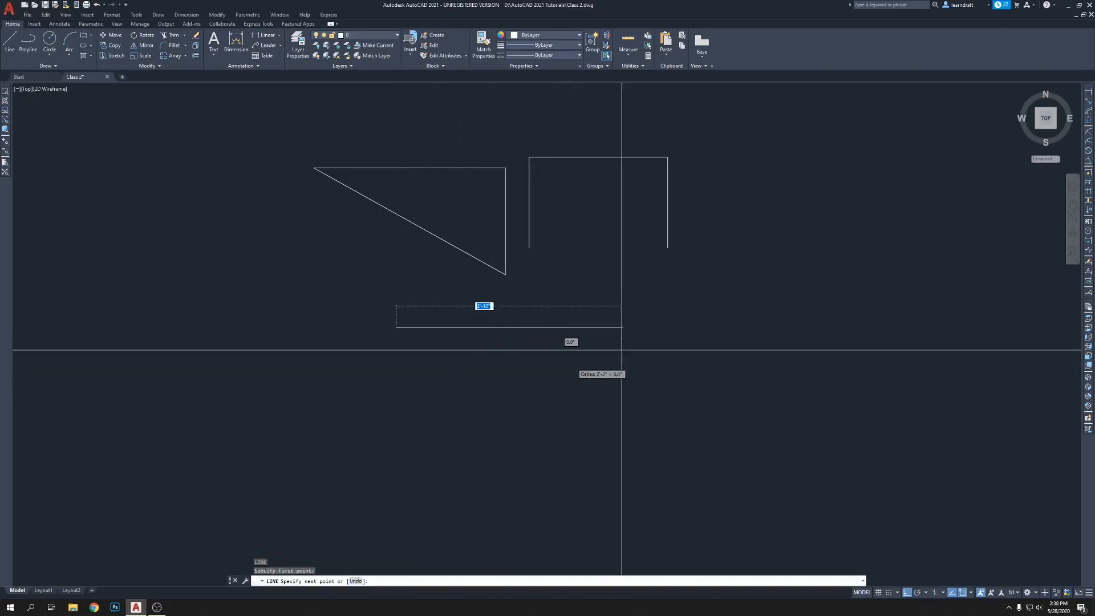
click(621, 328)
key(Return)
Step: Draw a separate vertical line straight down, just below the left end of the lone horizontal line
middle_drag(595, 382, 591, 359)
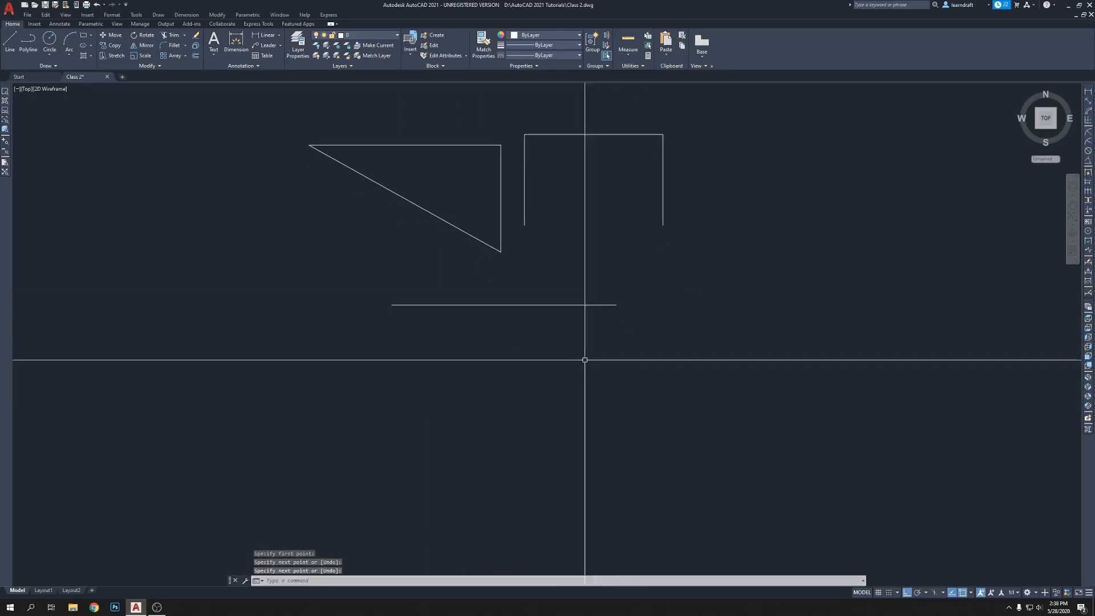
key(Return)
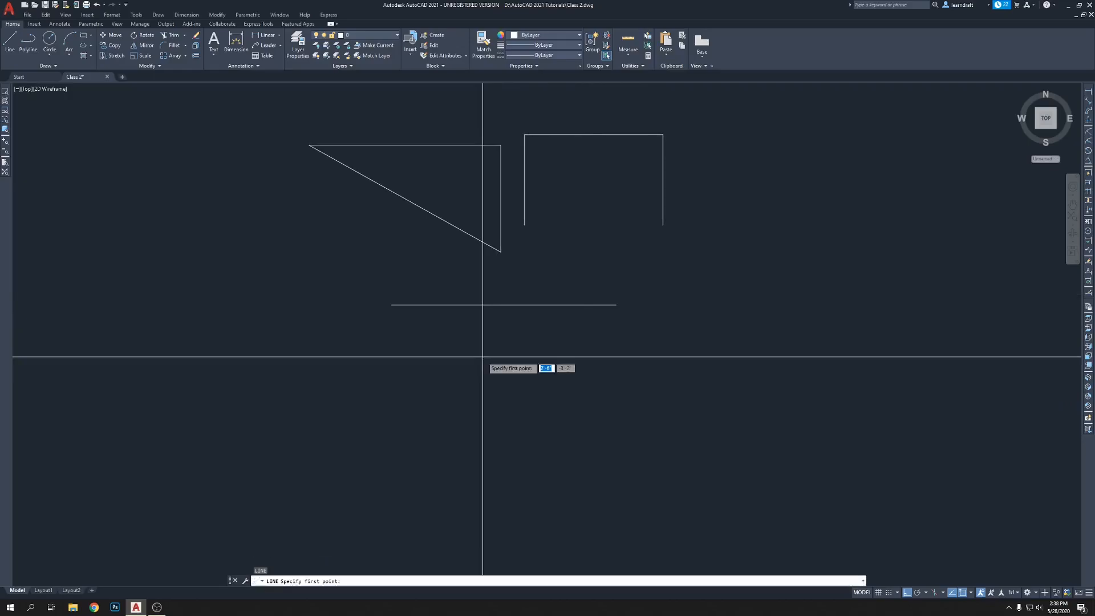
click(386, 337)
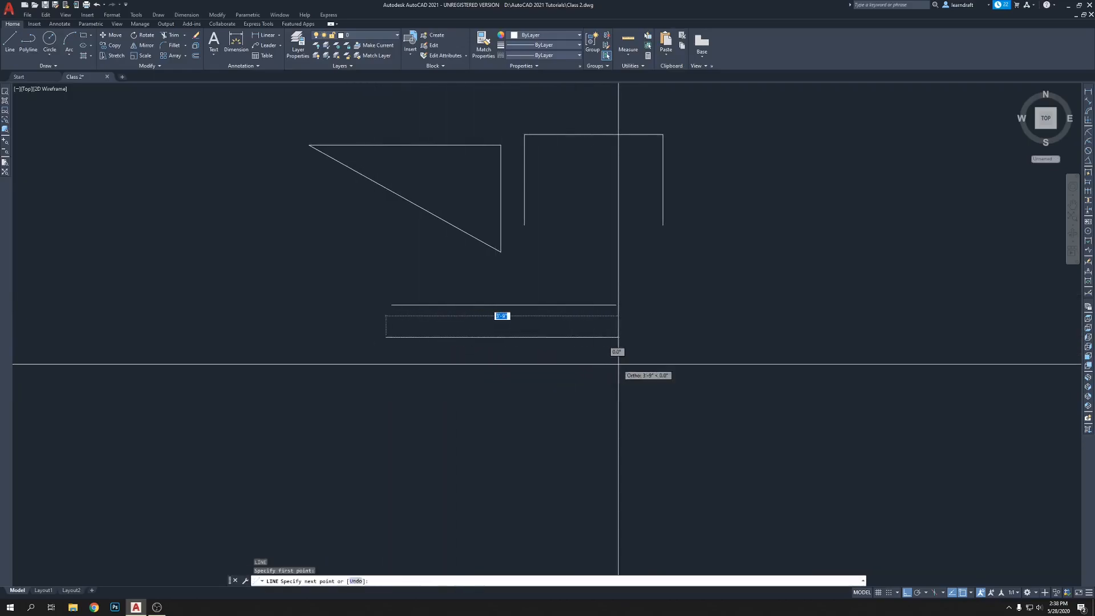
click(401, 460)
key(Return)
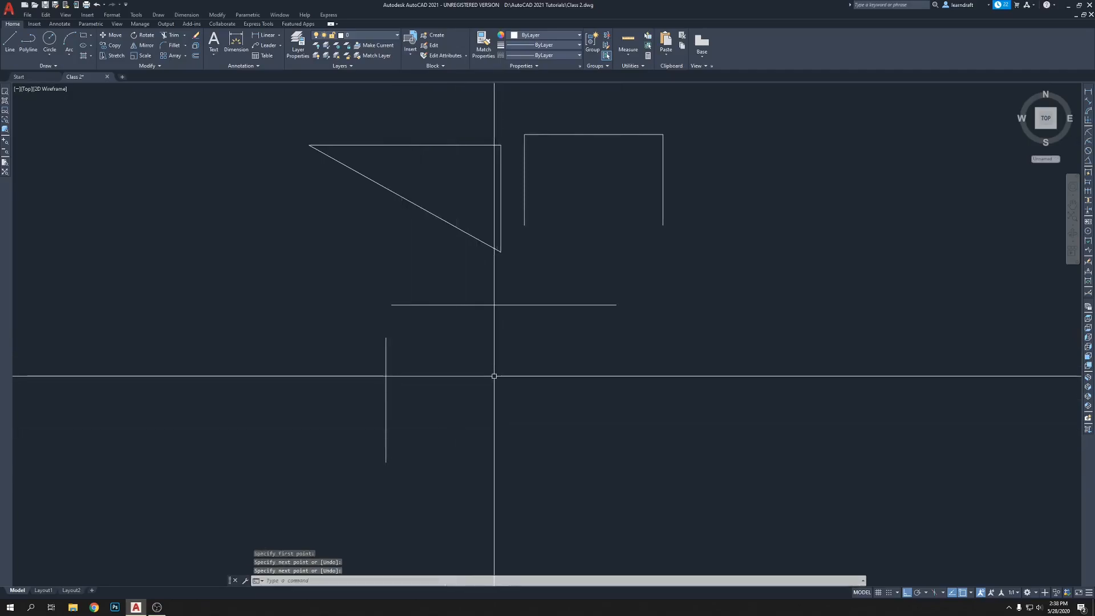
Step: Draw another horizontal line below the first lone one, to the right of the vertical line, and end the command
text(l)
key(Return)
click(450, 359)
click(656, 359)
key(Escape)
Step: Draw a T-like outline of continuous horizontal and vertical segments to the right of the existing shapes, finishing it with the Close option
middle_drag(602, 393, 575, 350)
scroll(558, 379, down, 4)
scroll(554, 293, up, 2)
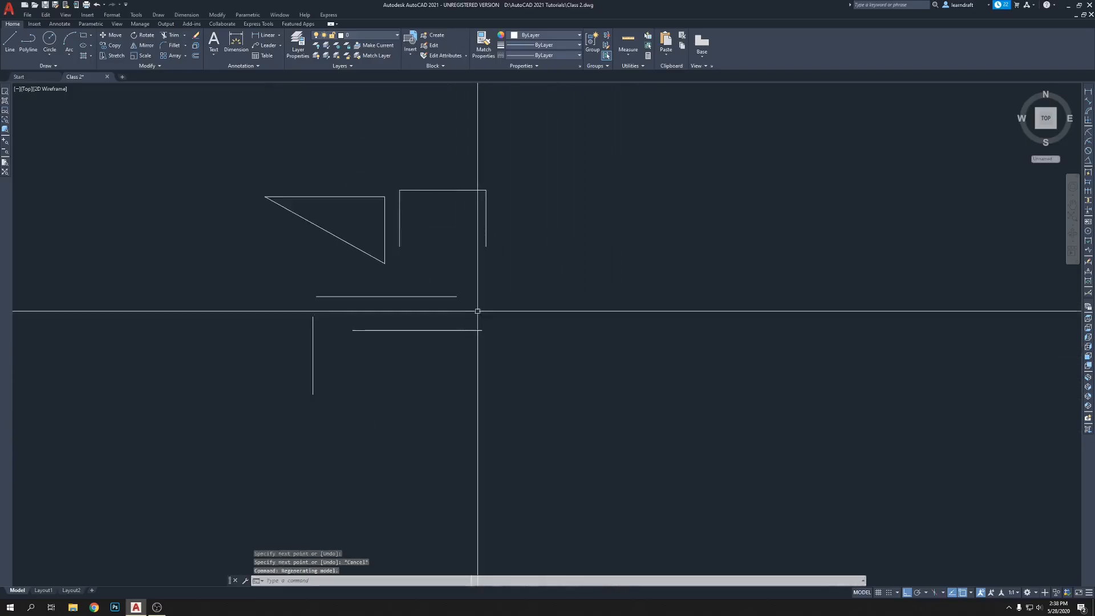
text(l)
key(Return)
click(525, 274)
click(658, 275)
click(658, 354)
click(740, 354)
click(740, 288)
click(815, 287)
click(814, 176)
click(527, 177)
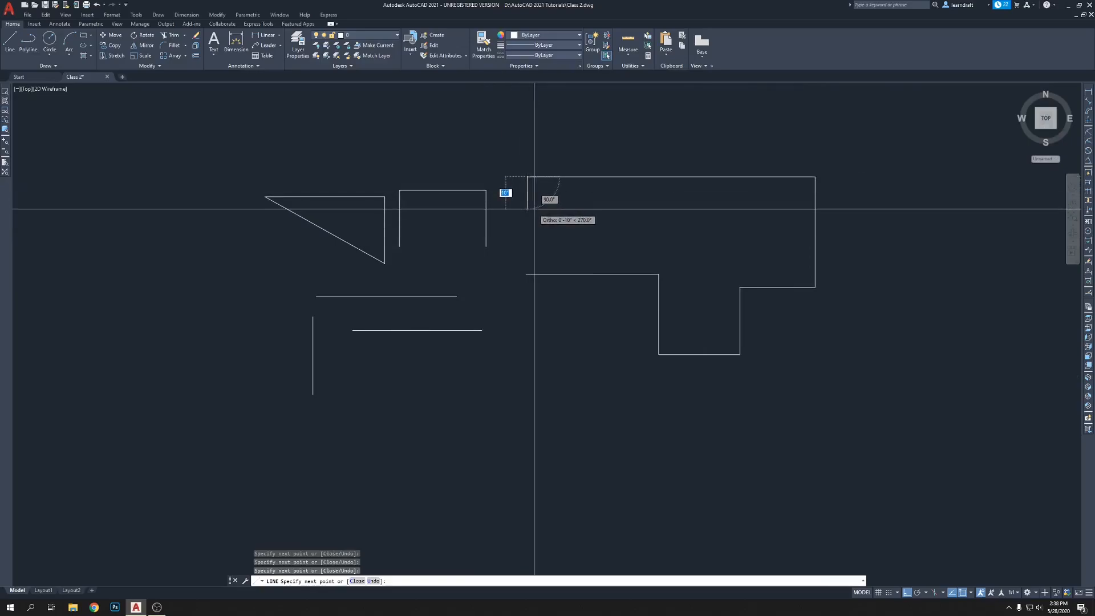
text(c)
key(Return)
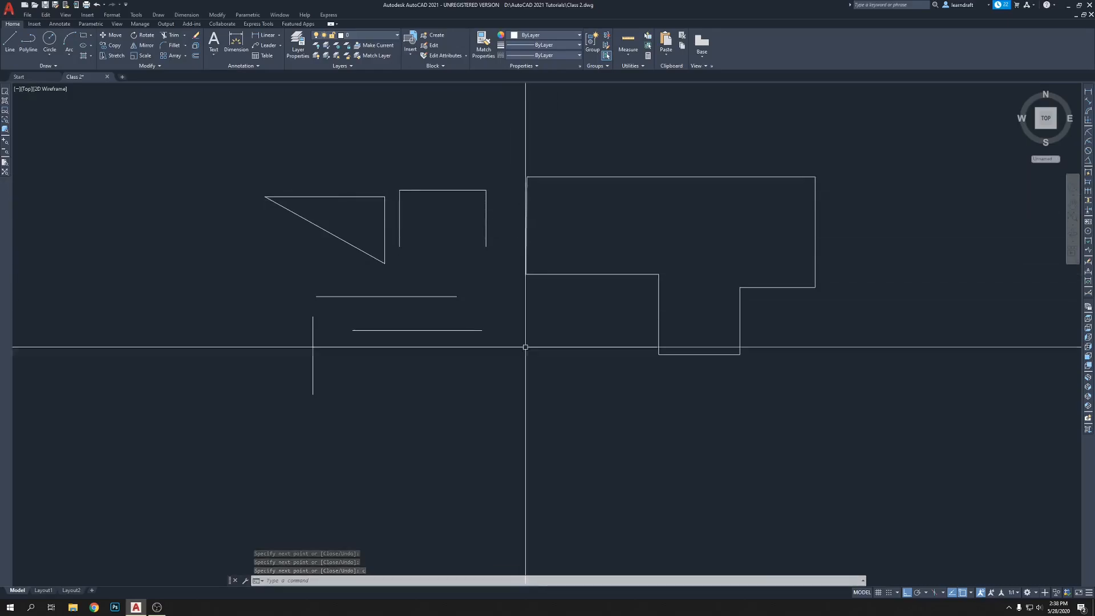
Step: Draw a rectangle from four connected Ortho lines below the existing shapes, snapping the last segment back to the starting corner
middle_drag(513, 339, 493, 293)
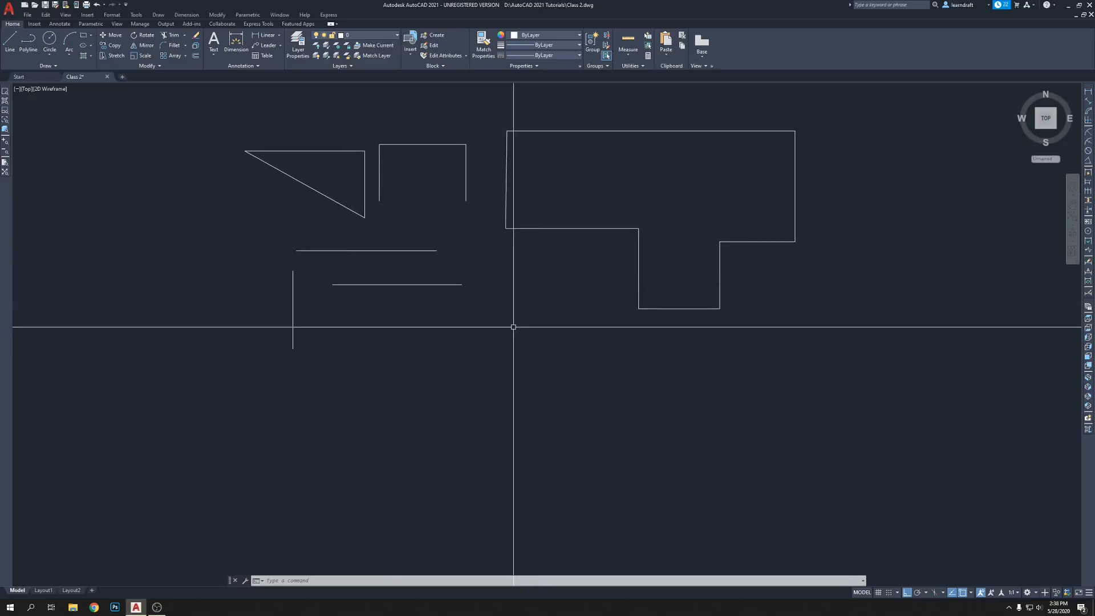
text(l)
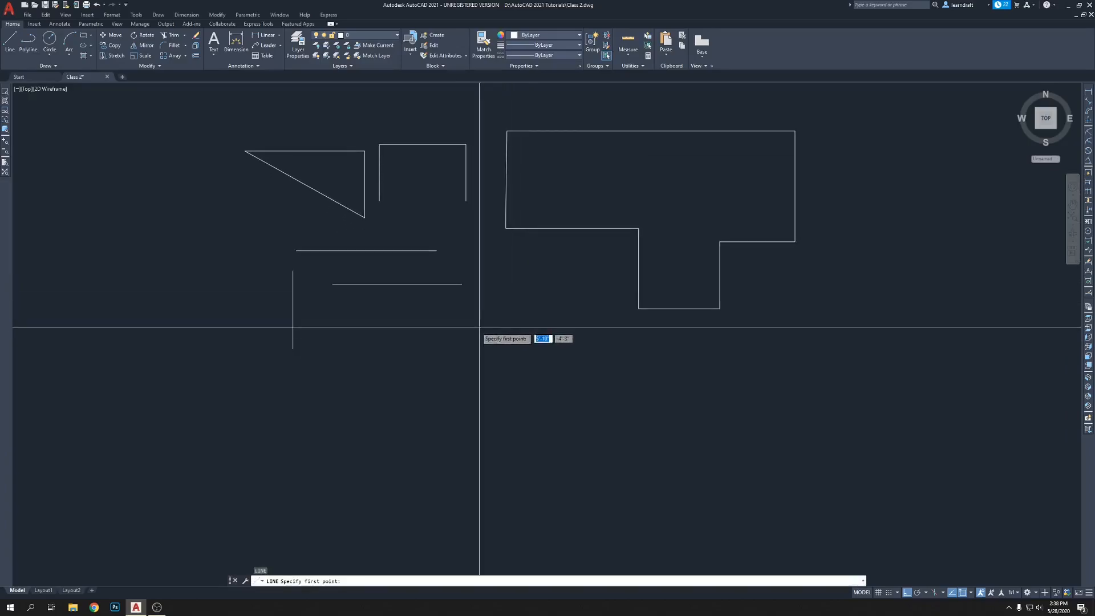
key(Return)
click(409, 372)
click(609, 408)
click(610, 498)
click(410, 497)
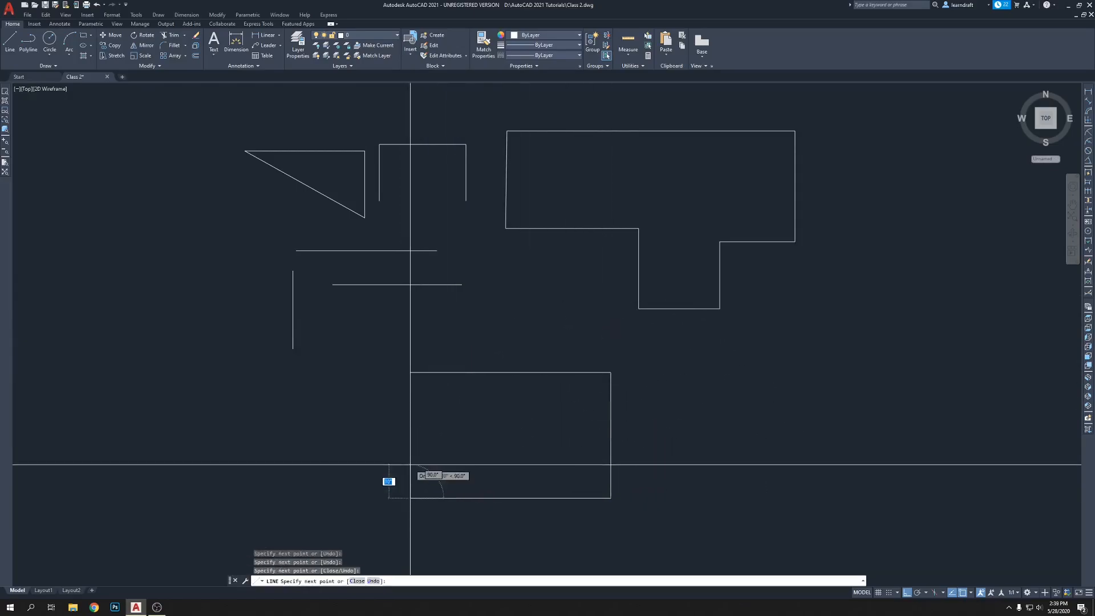
click(410, 372)
key(Return)
Step: Draw a right triangle beside the rectangle from a horizontal and a downward vertical segment, completing the diagonal with the Close option
middle_drag(428, 374, 360, 297)
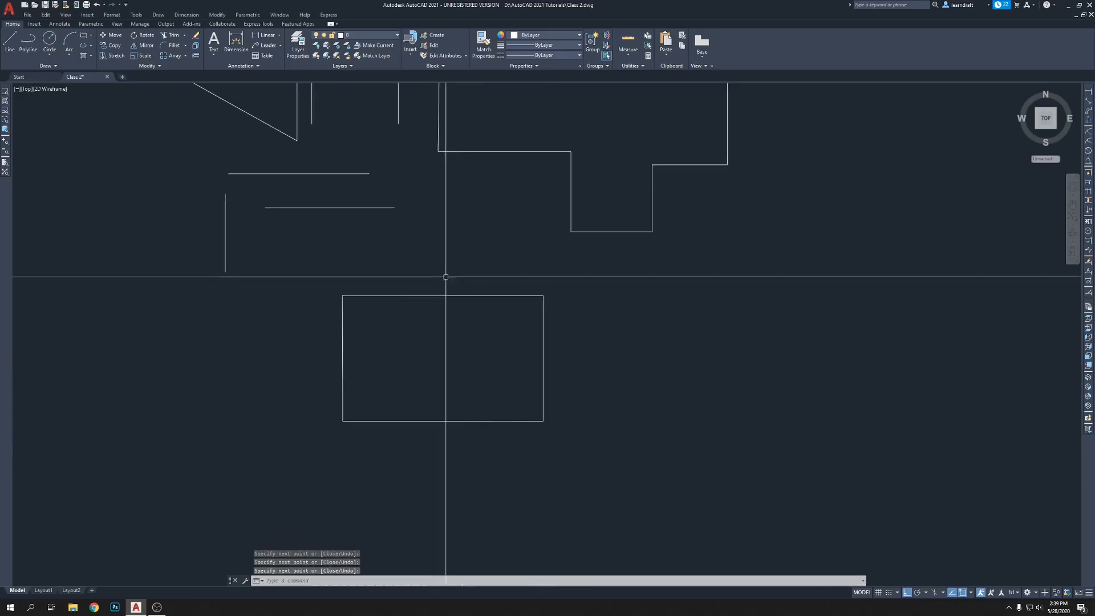
middle_drag(439, 273, 386, 266)
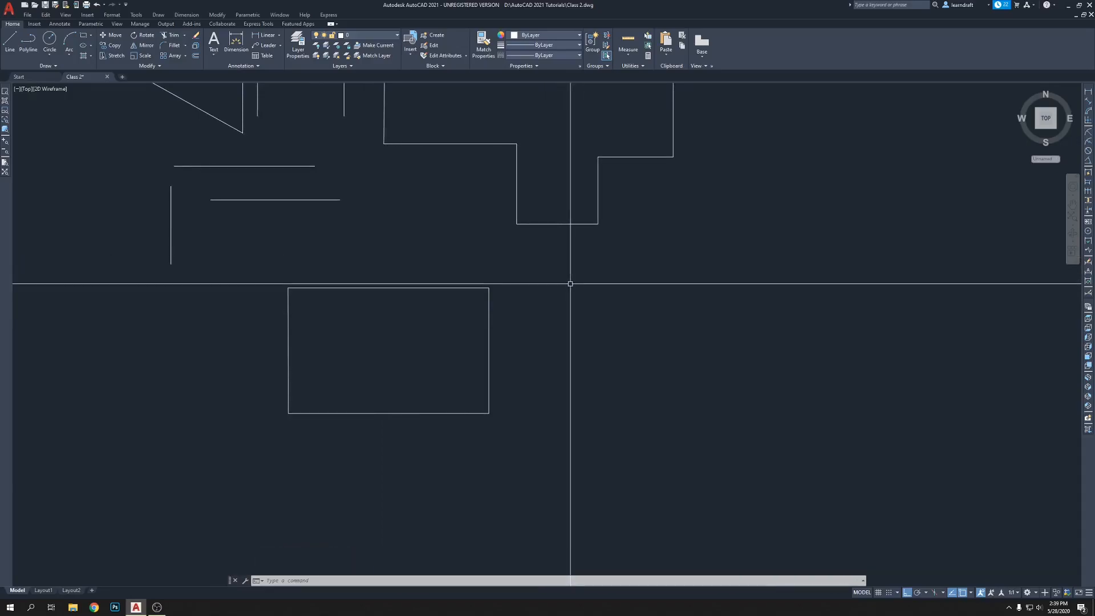
mouse_move(564, 284)
middle_down()
mouse_move(513, 340)
mouse_move(491, 313)
mouse_move(515, 322)
middle_up()
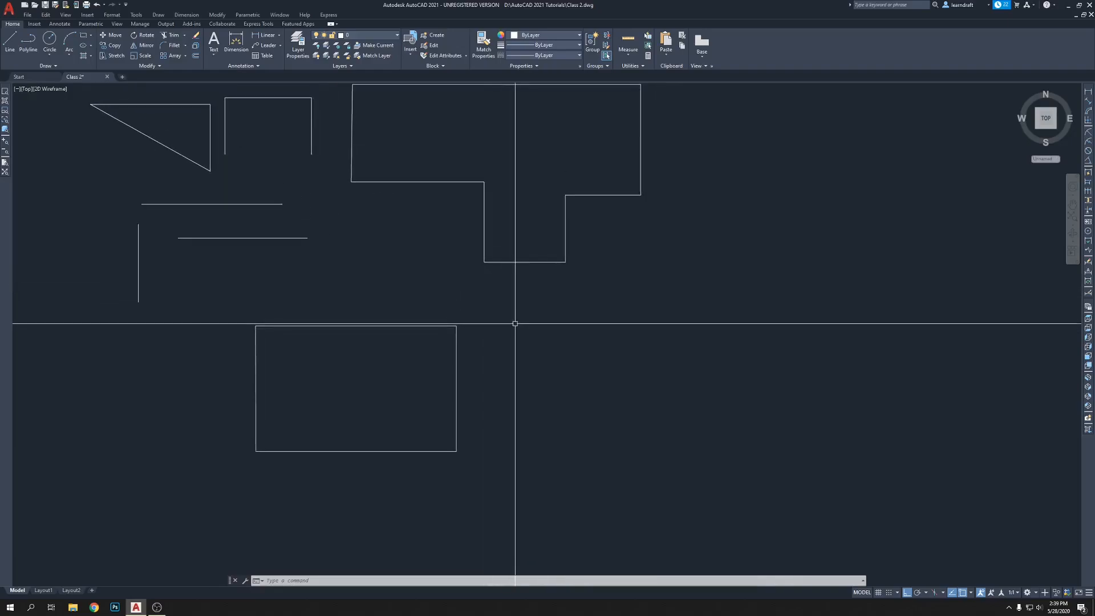
text(l)
key(Return)
click(514, 324)
click(710, 336)
click(710, 473)
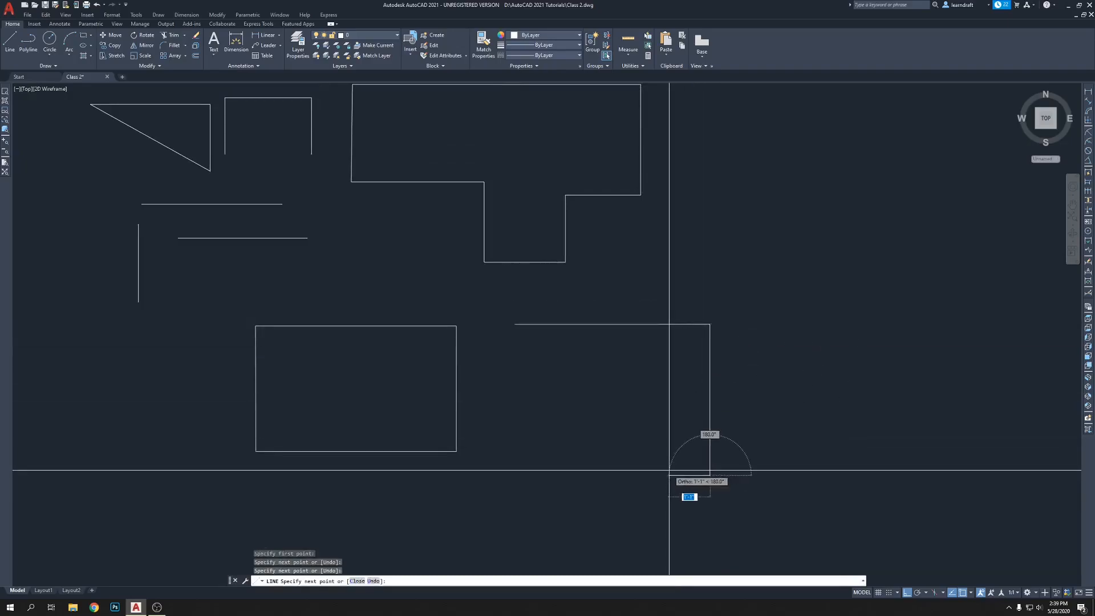
text(c)
key(Return)
Step: Draw another right triangle to the right of the T-like outline from horizontal and upward vertical Ortho segments, turning Ortho off and using the Close option
middle_drag(671, 469, 609, 444)
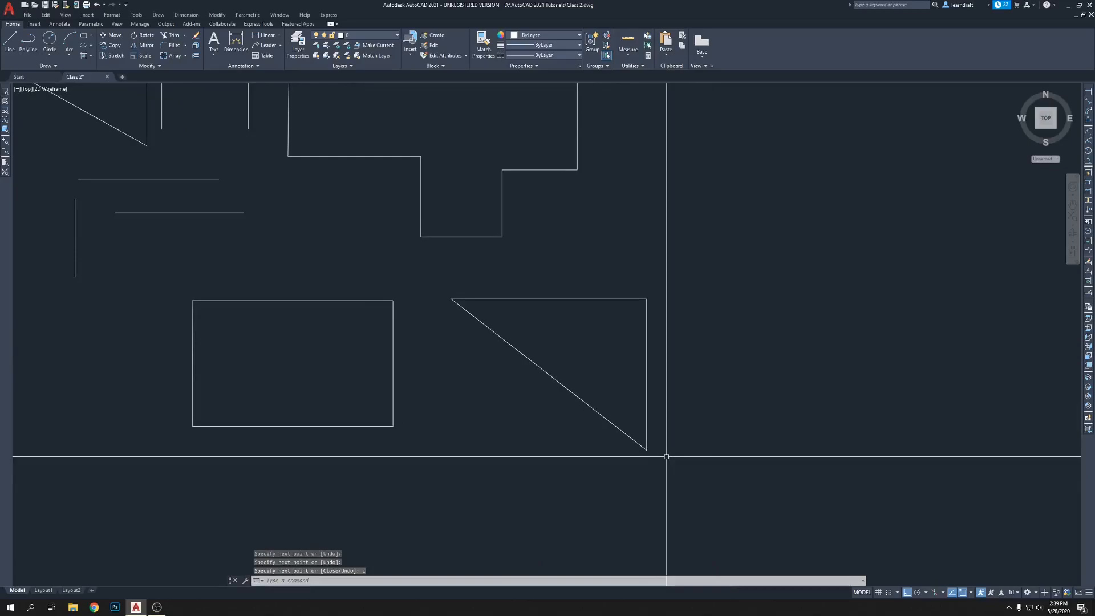
middle_drag(702, 424, 651, 417)
scroll(475, 360, down, 5)
middle_drag(418, 291, 478, 328)
middle_drag(635, 288, 620, 252)
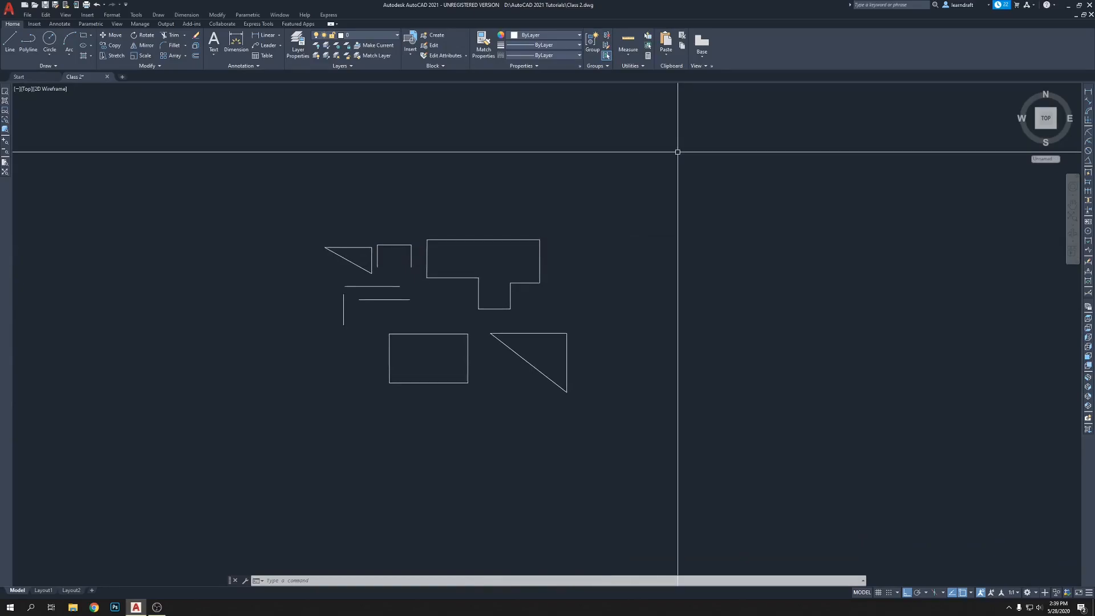
middle_drag(677, 151, 535, 149)
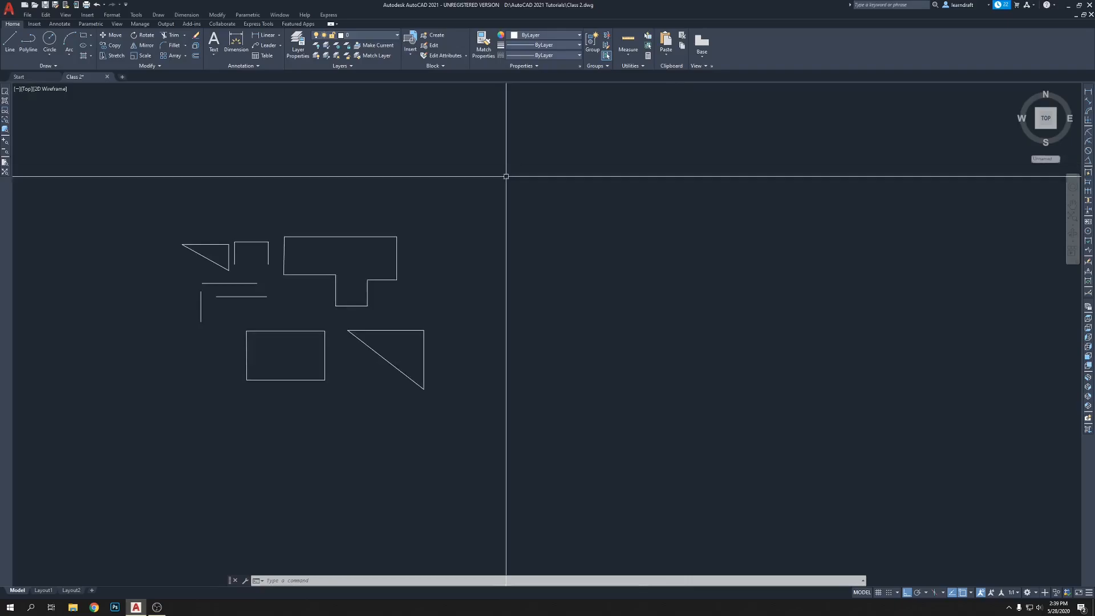
text(l)
key(Return)
click(456, 280)
click(592, 304)
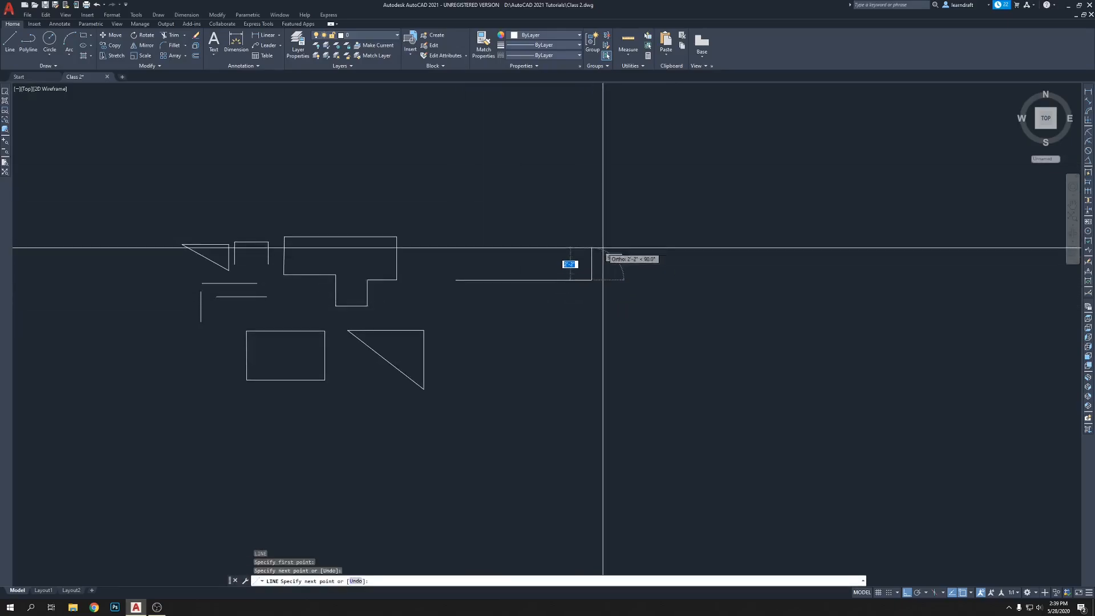
click(593, 200)
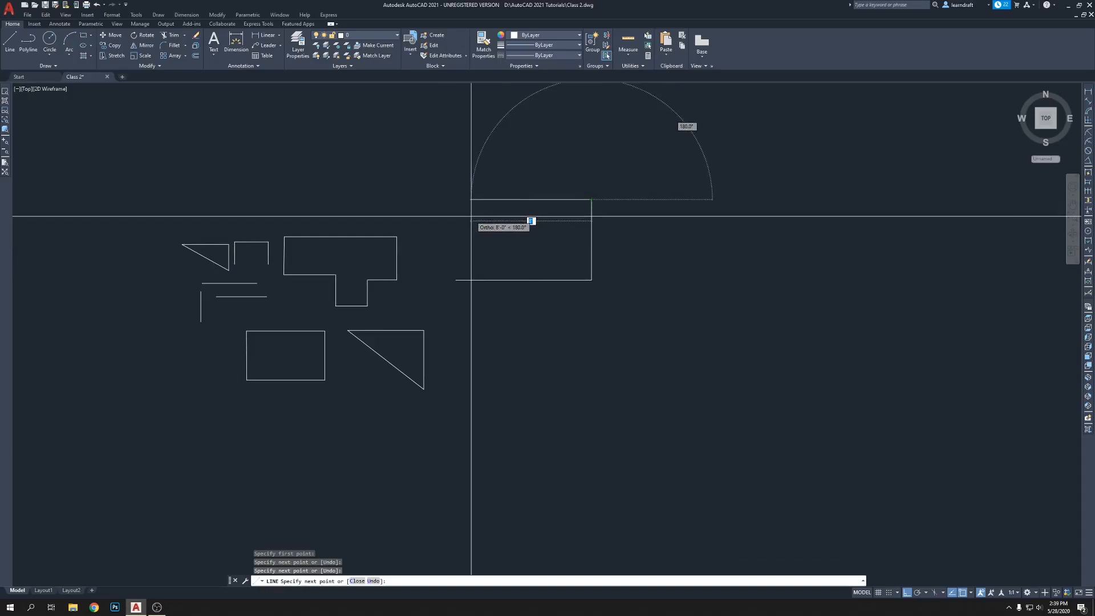
key(F8)
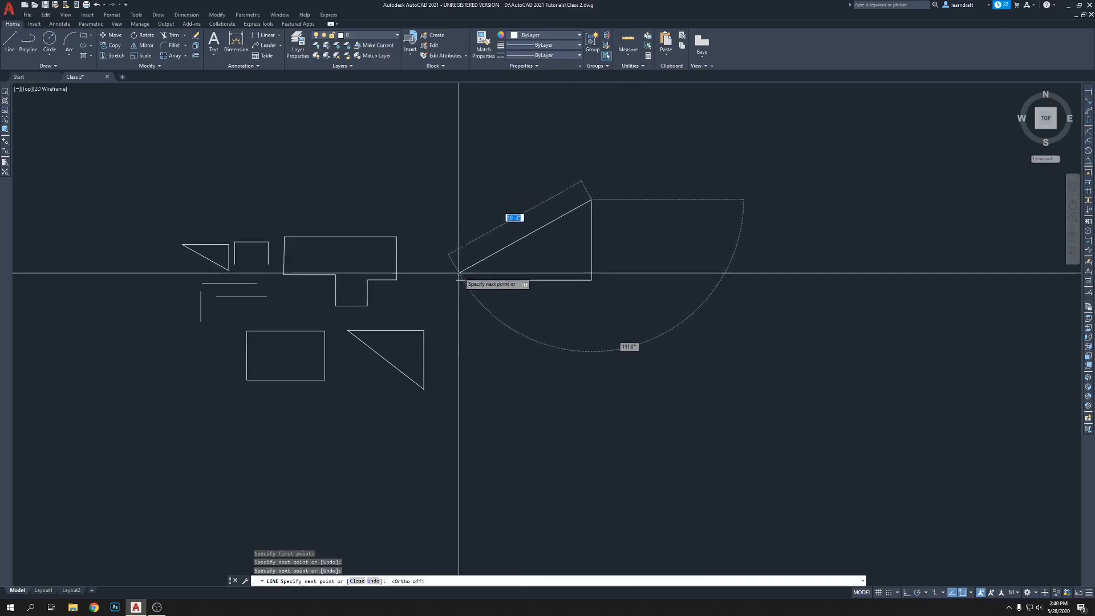
key(Return)
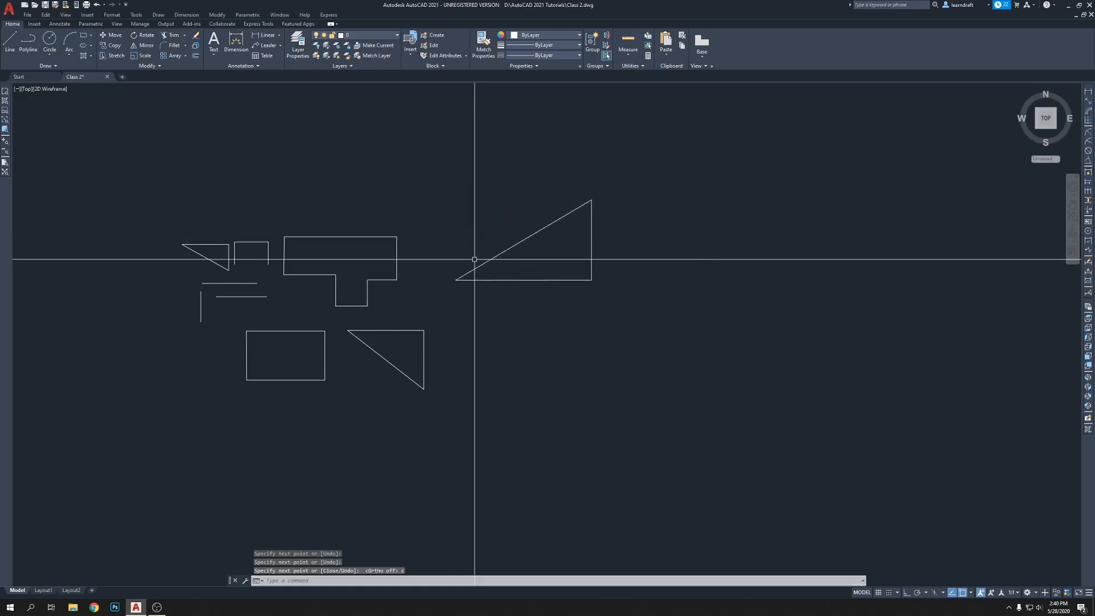
Step: Draw a single horizontal line below the new triangle with Ortho turned on, and end the command
mouse_move(506, 205)
middle_down()
mouse_move(496, 190)
mouse_move(525, 112)
middle_up()
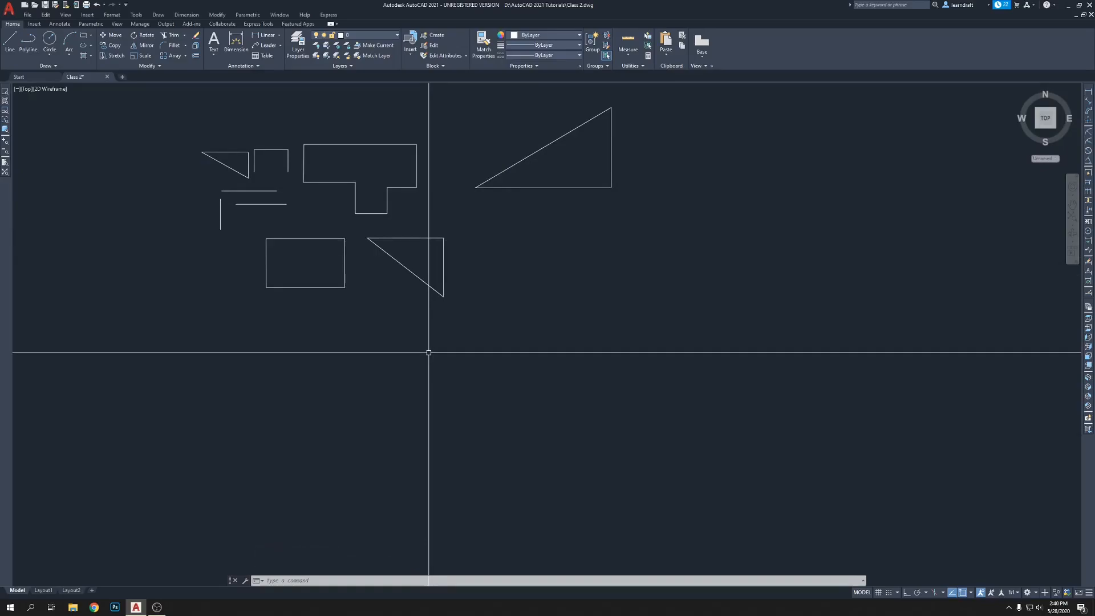
mouse_move(490, 276)
middle_down()
mouse_move(450, 344)
mouse_move(472, 271)
mouse_move(463, 284)
middle_up()
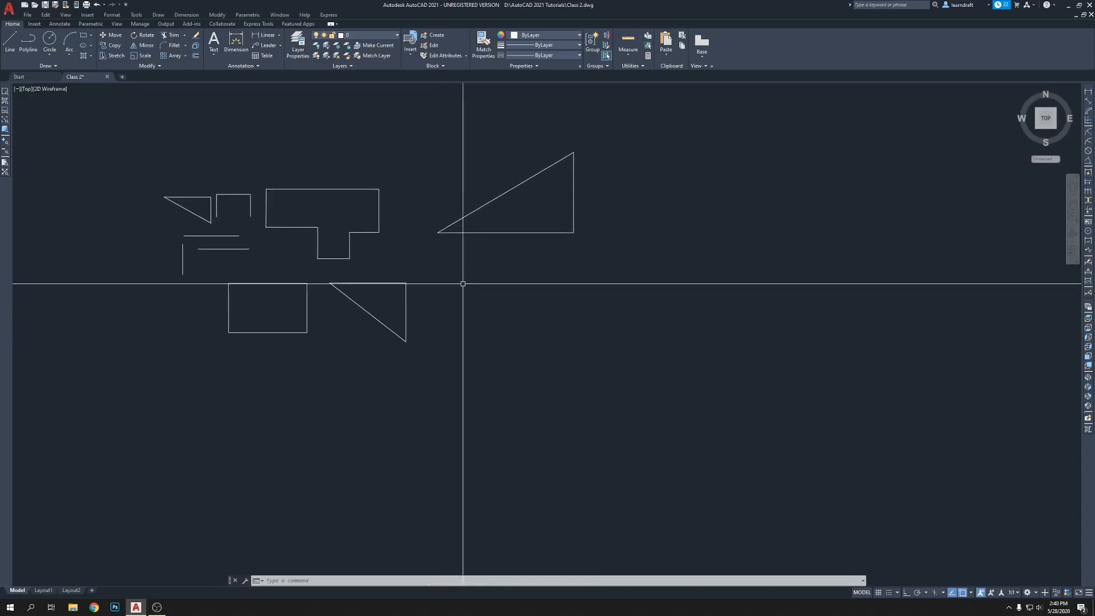
scroll(496, 239, up, 3)
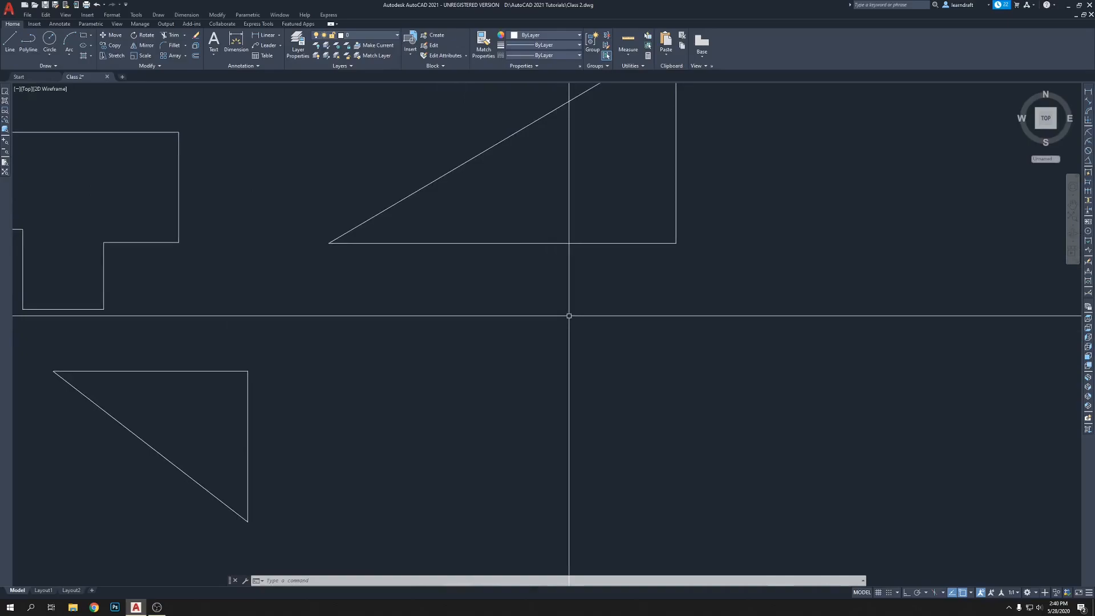
click(407, 334)
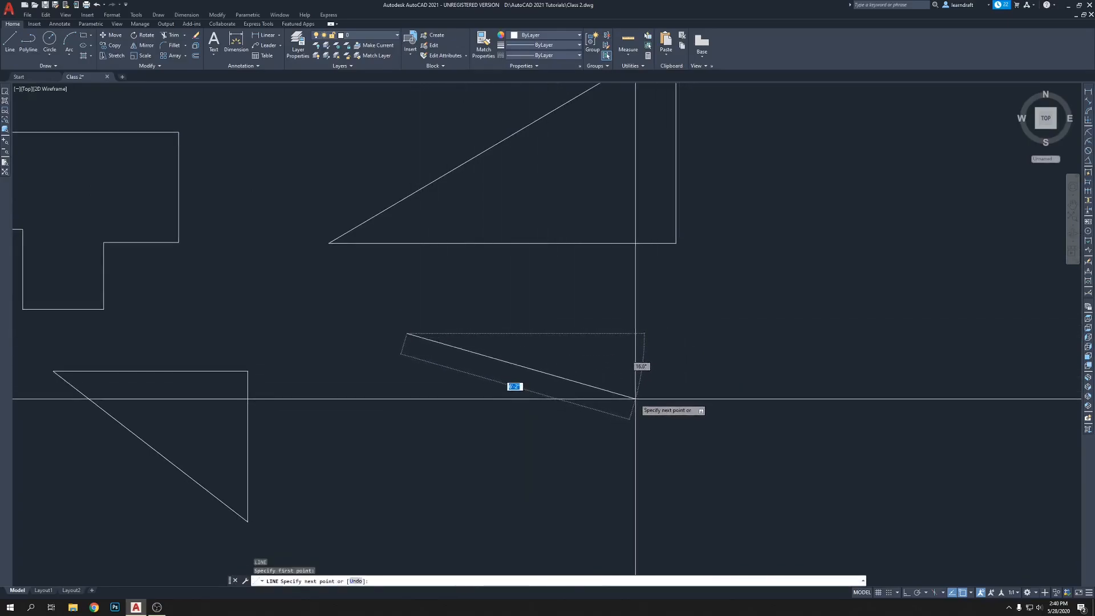
key(F8)
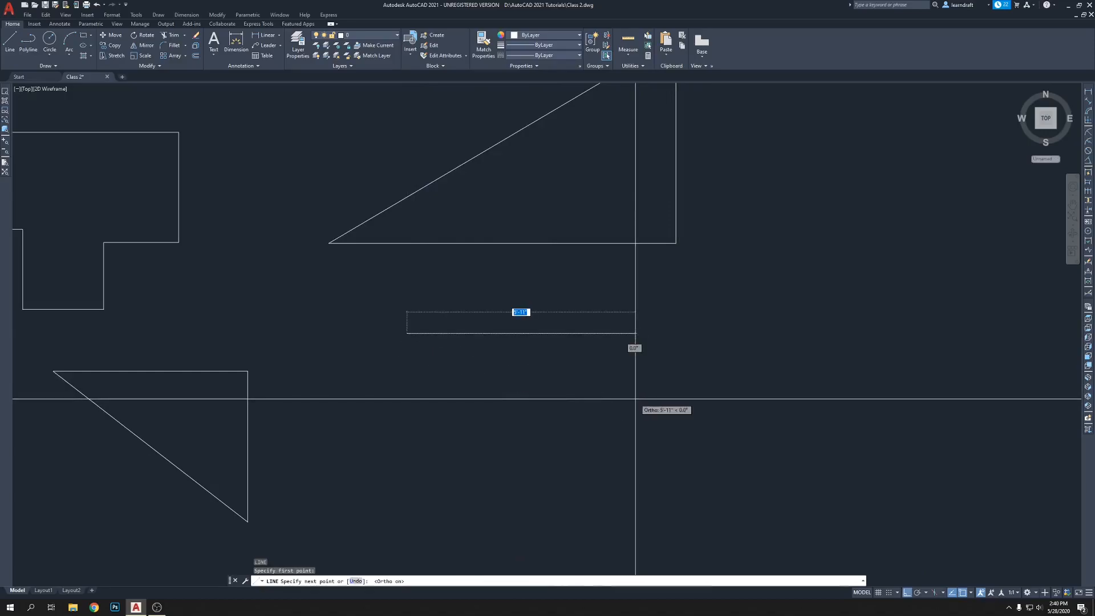
click(651, 337)
middle_drag(658, 378, 620, 324)
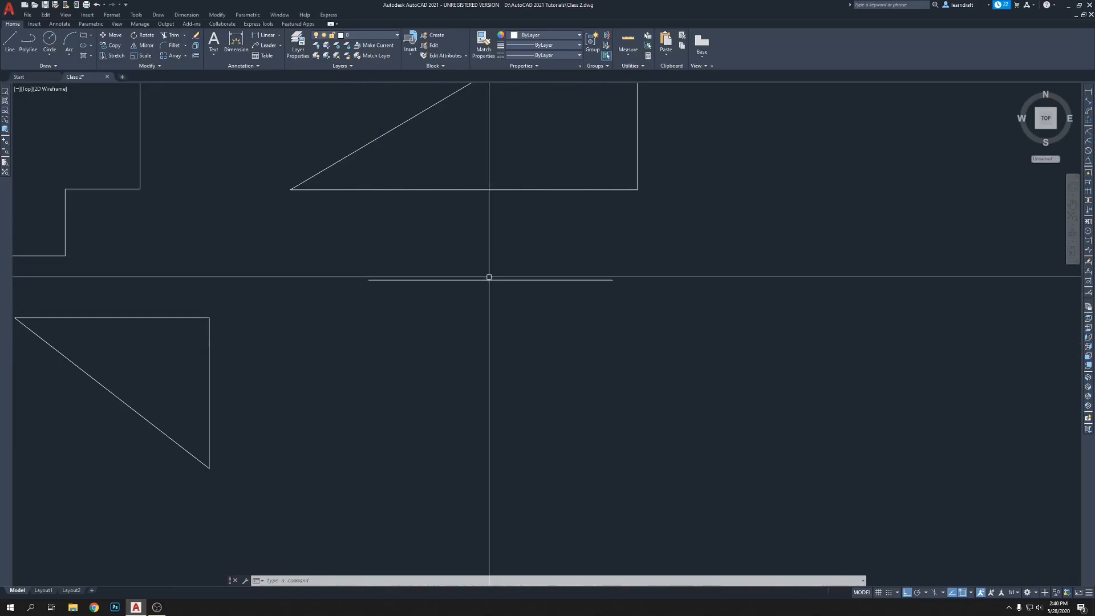
Step: Draw a vertical line downward from the right endpoint of the new horizontal line, and end the command
middle_drag(477, 314, 512, 308)
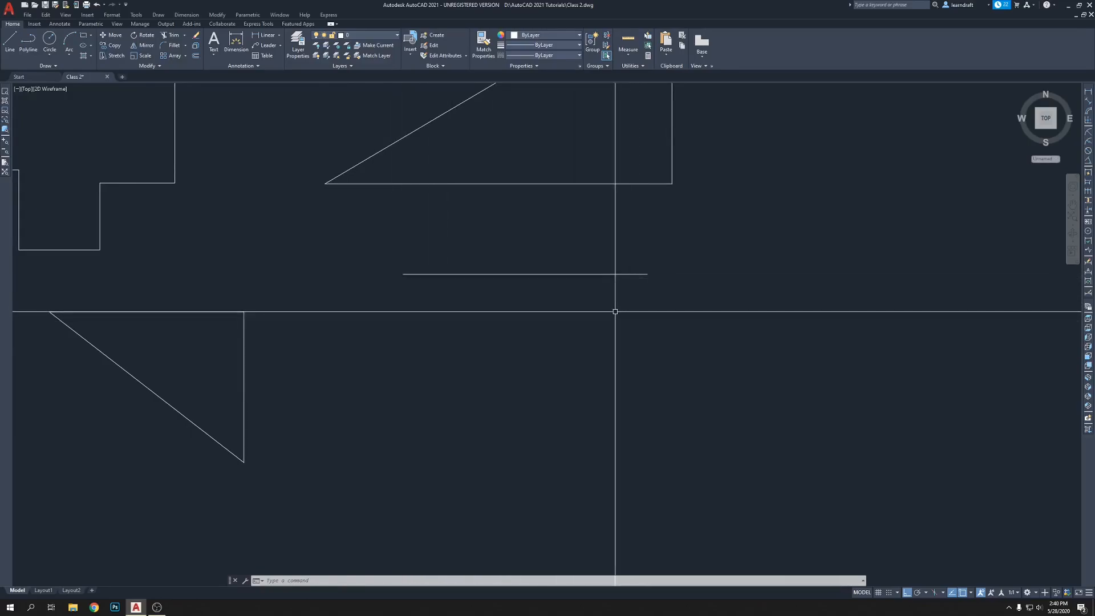
text(l)
key(Return)
click(648, 275)
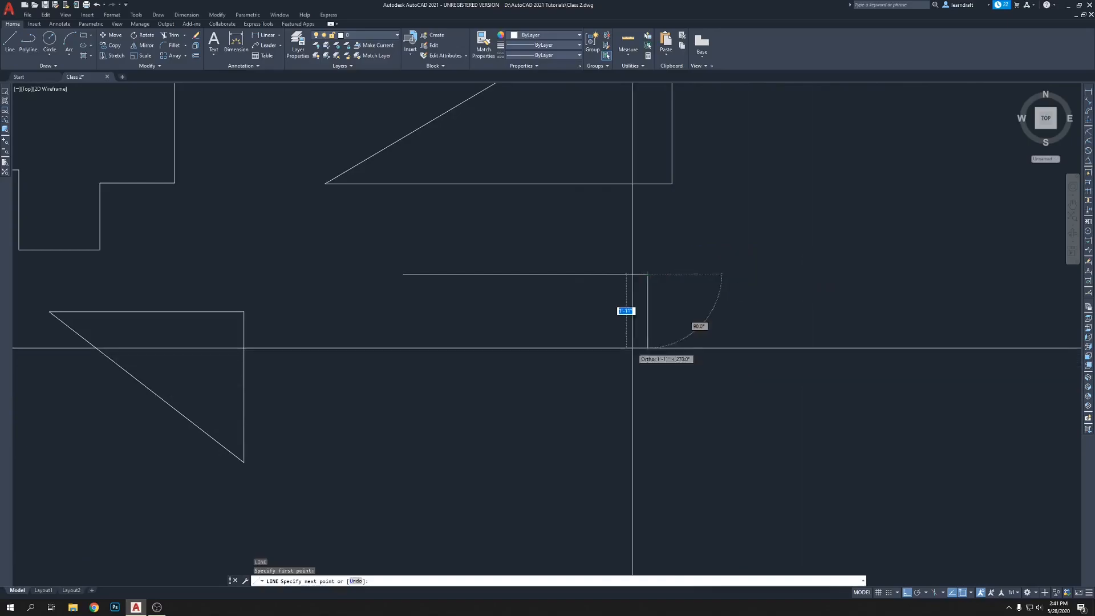
click(662, 360)
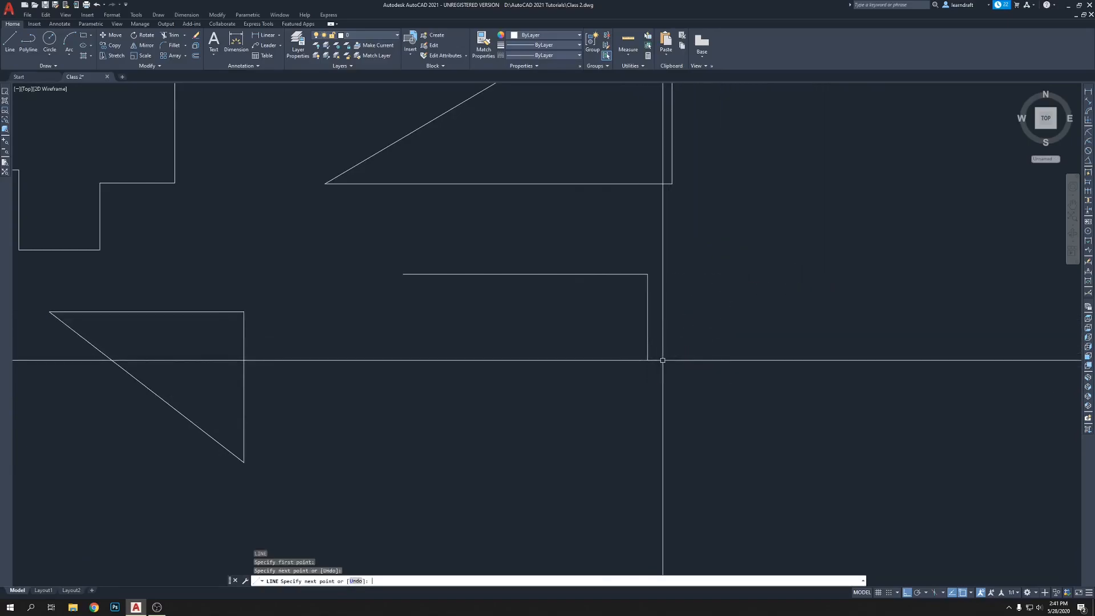
key(Return)
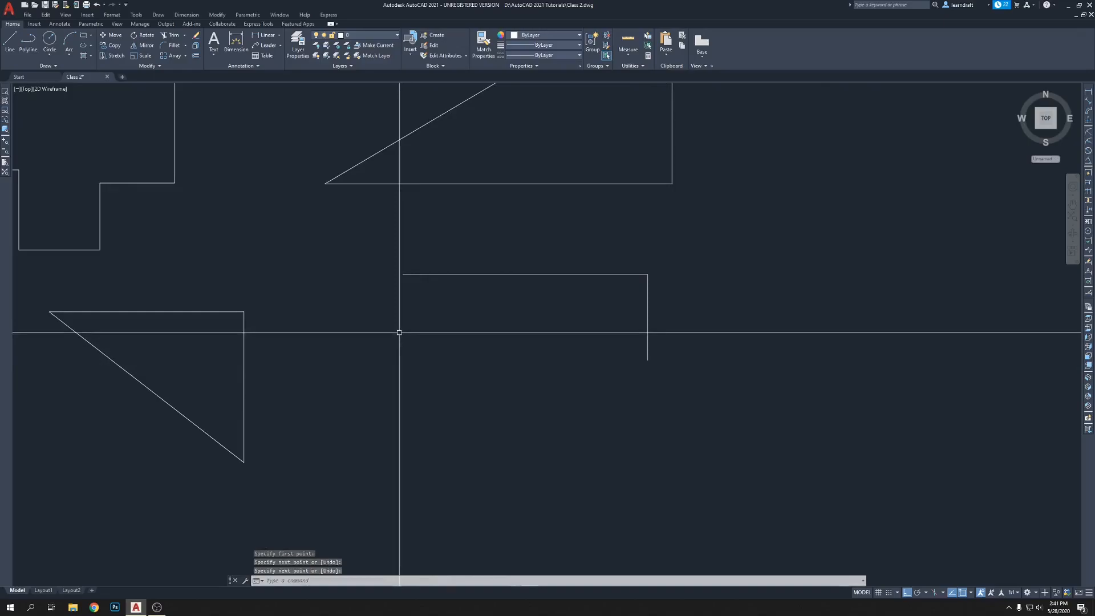
Step: Draw a matching vertical line downward from the horizontal line's left endpoint, level with the opposite leg
key(Return)
click(403, 274)
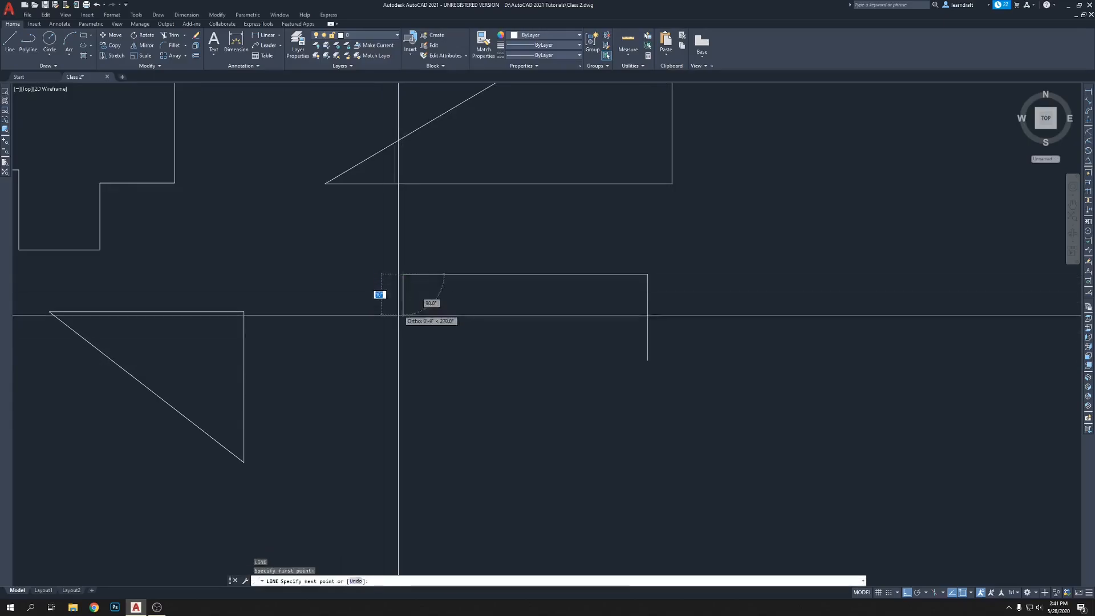
click(399, 359)
key(Return)
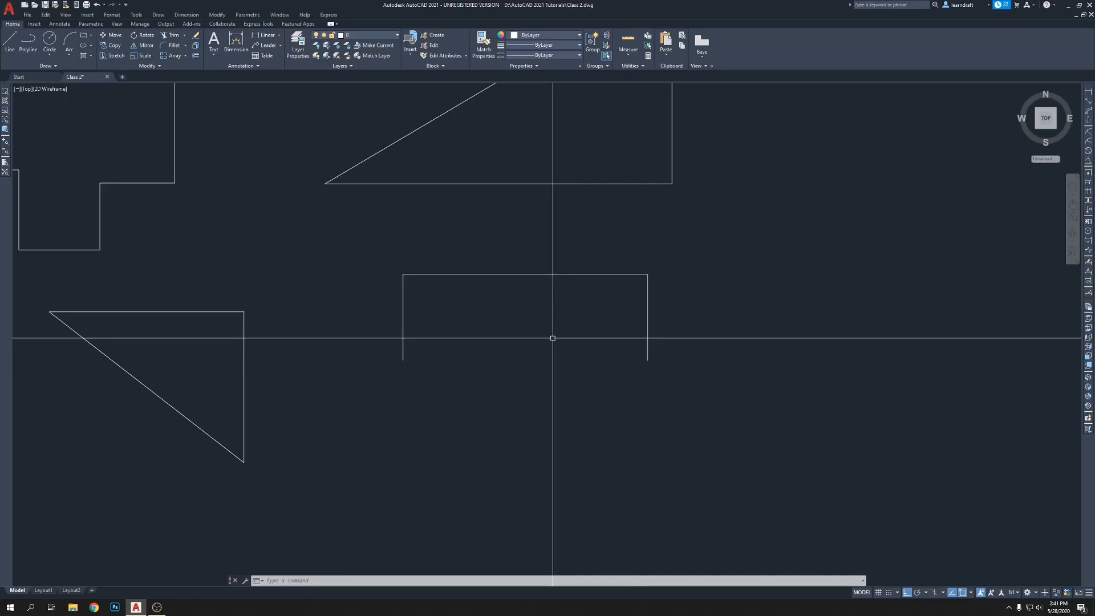
text(l)
key(Return)
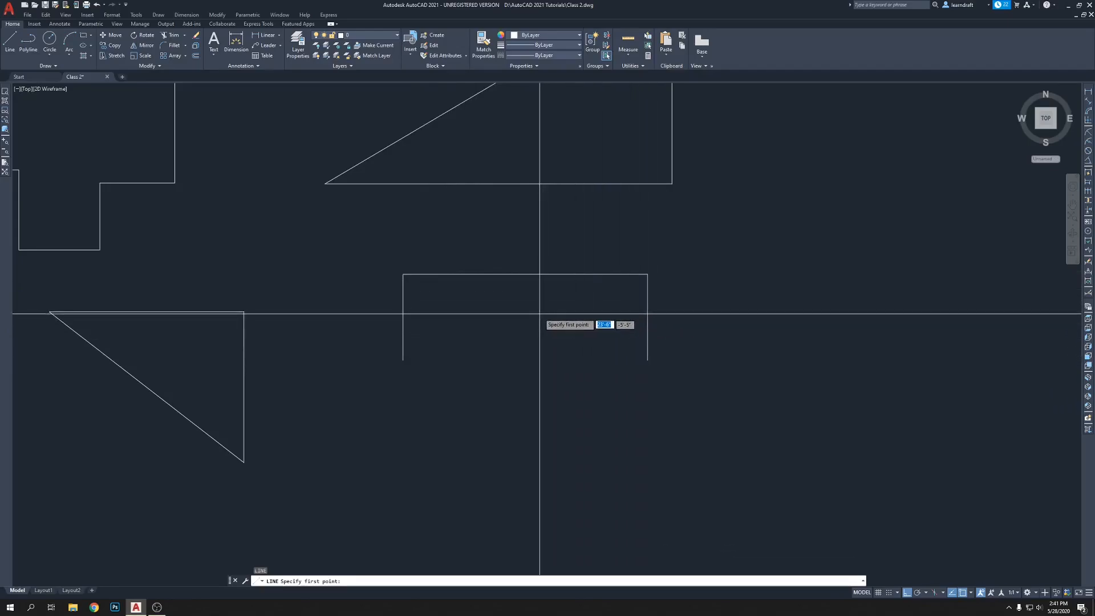
key(Escape)
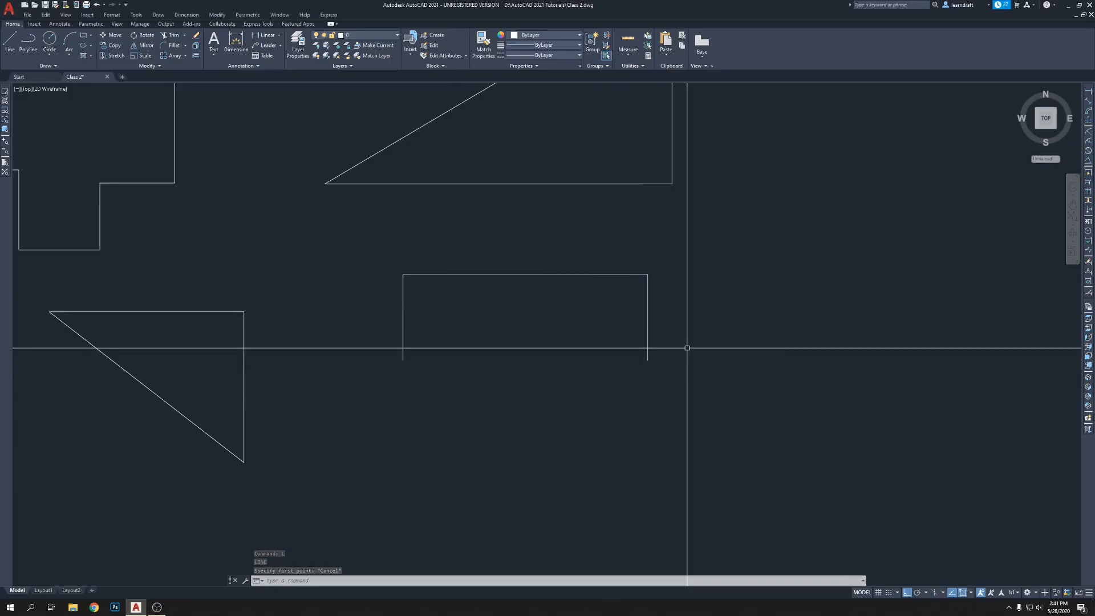
Step: Enable the Midpoint object snap mode in the drafting settings
text(d)
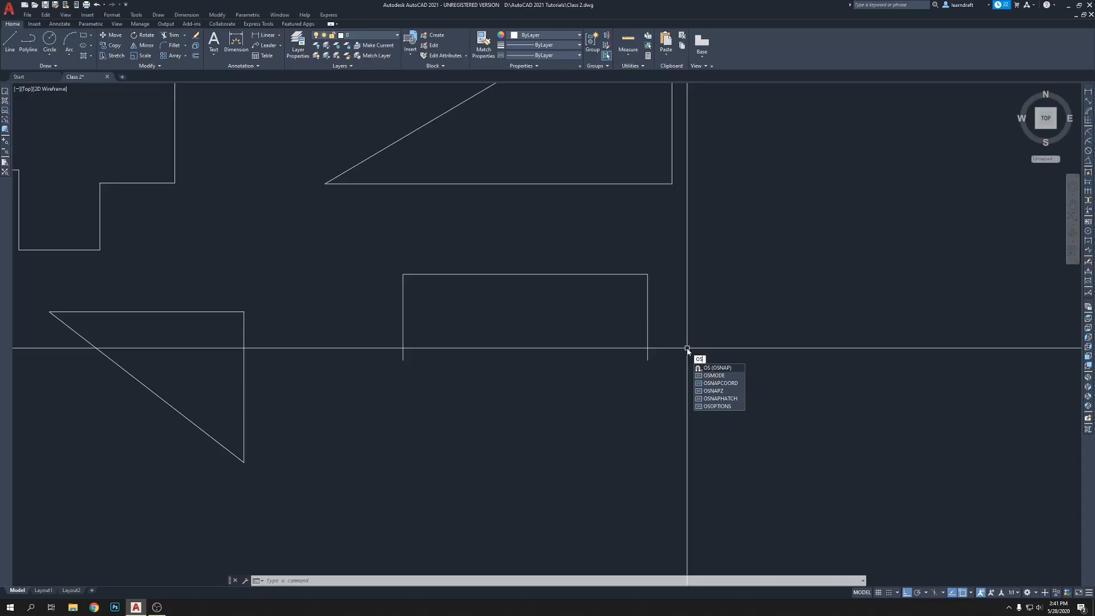
key(Return)
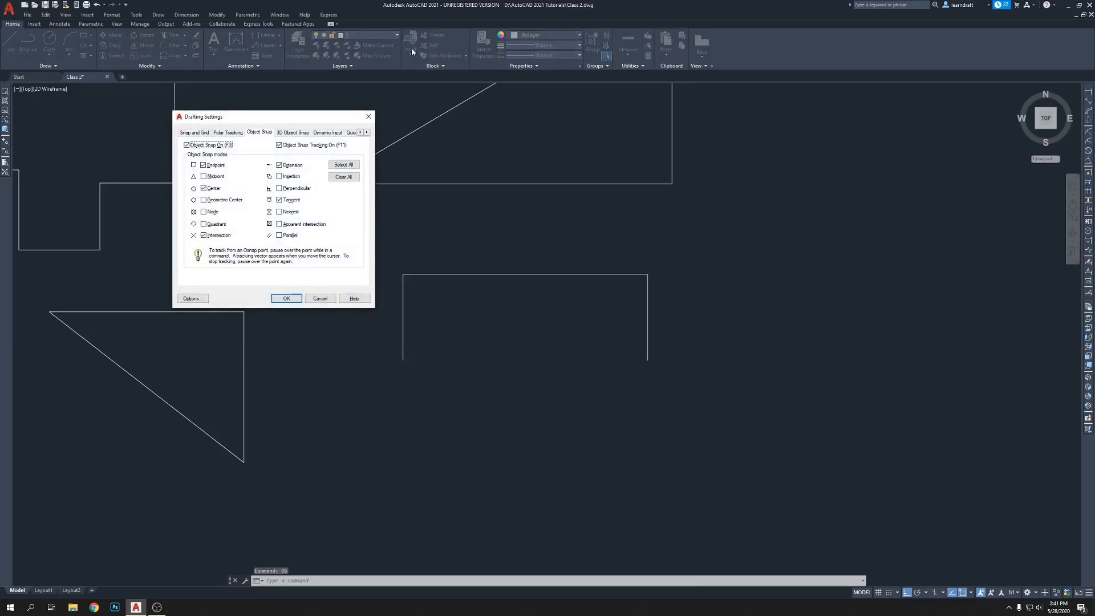
drag(264, 120, 538, 184)
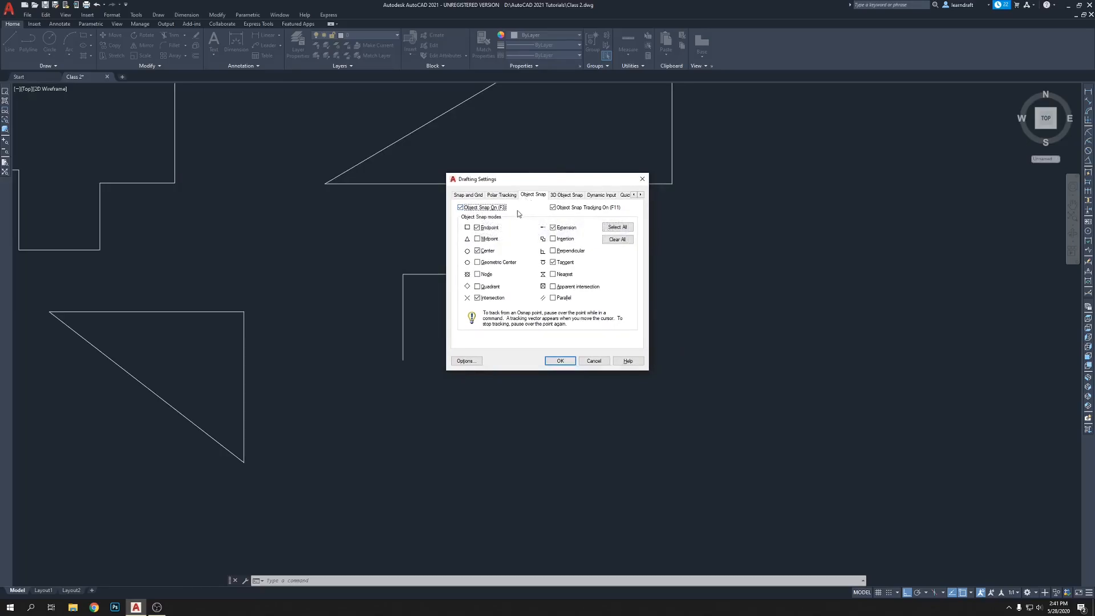
click(477, 251)
click(478, 239)
click(560, 361)
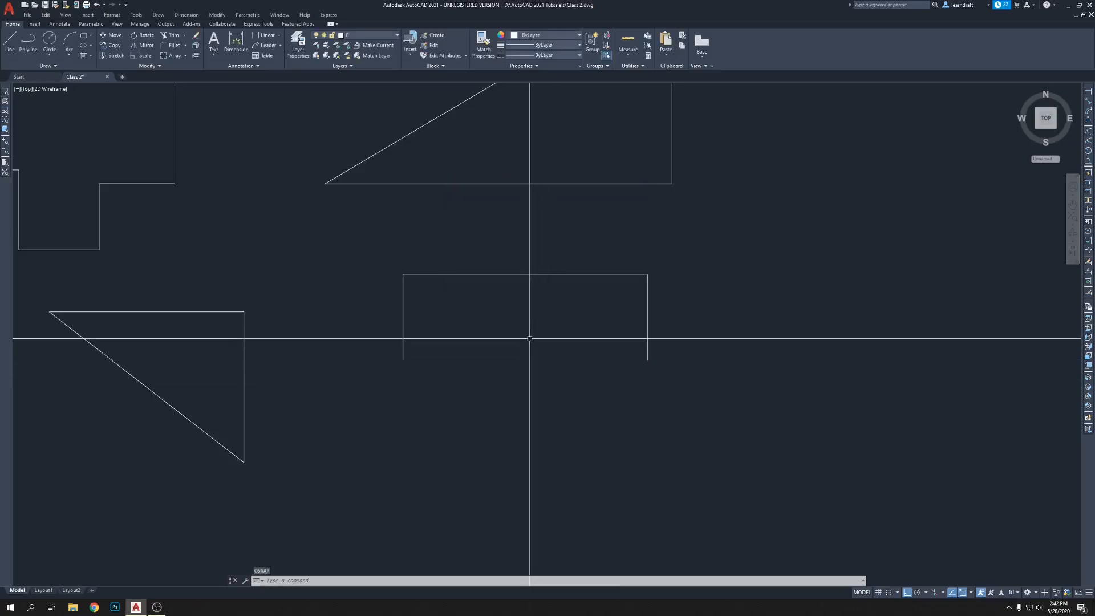
Step: Draw a vertical line downward from the midpoint of the horizontal line between the two legs, extending slightly below them
text(l)
key(Return)
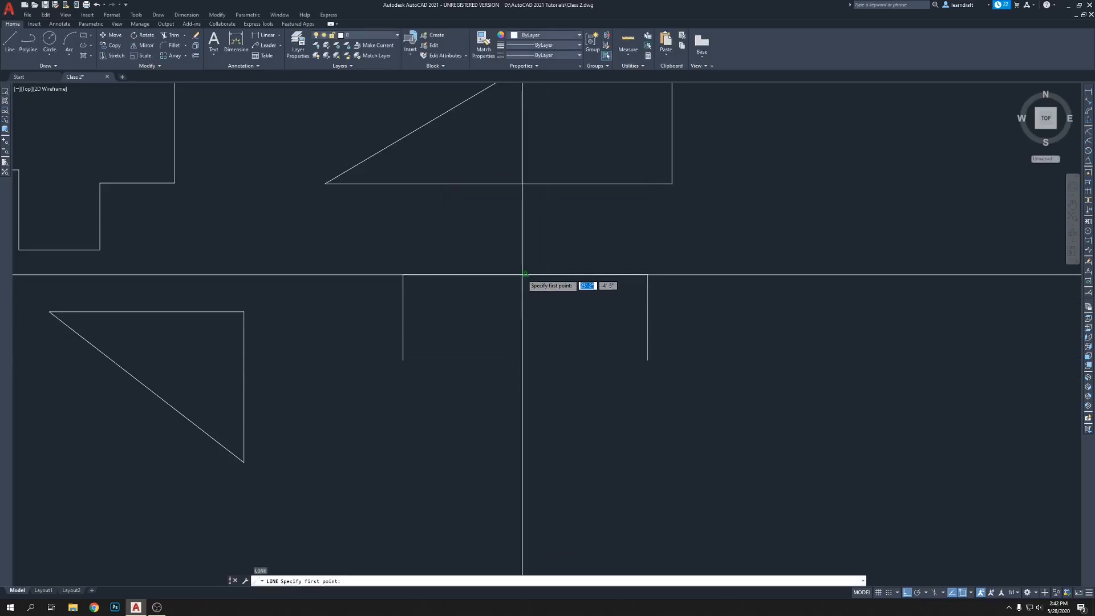
click(525, 274)
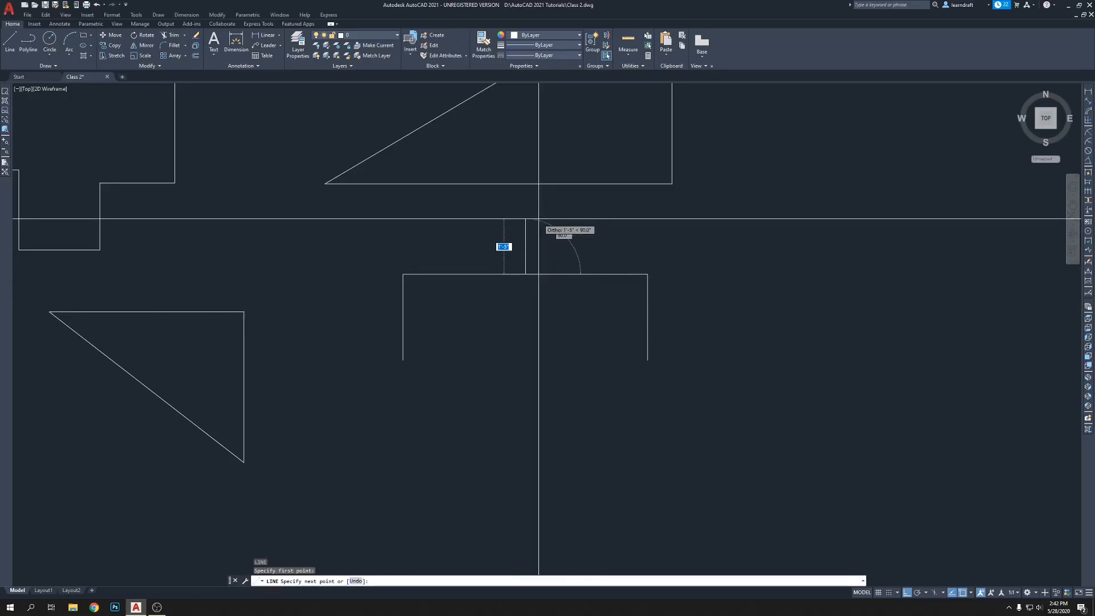
click(520, 366)
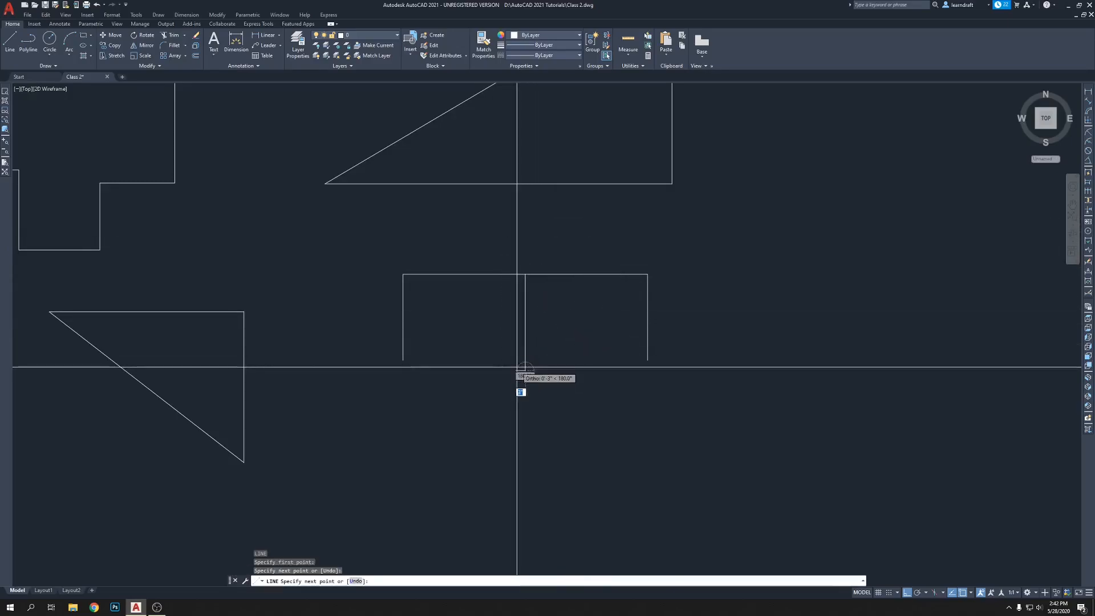
key(Return)
Step: Disable the Midpoint object snap mode in the drafting settings
middle_drag(589, 423, 563, 410)
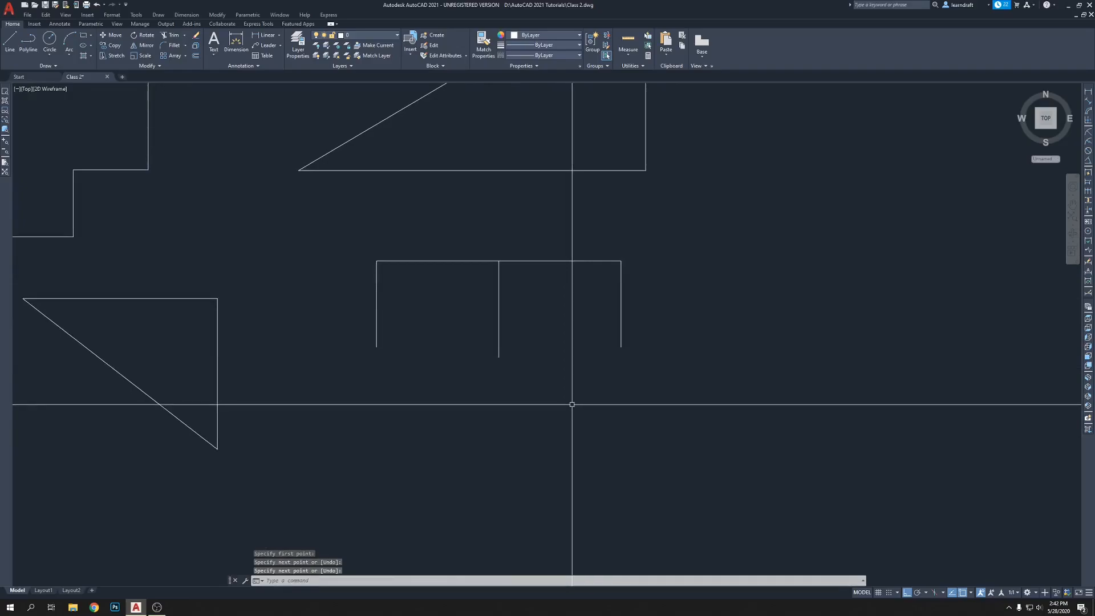
middle_drag(643, 410, 557, 384)
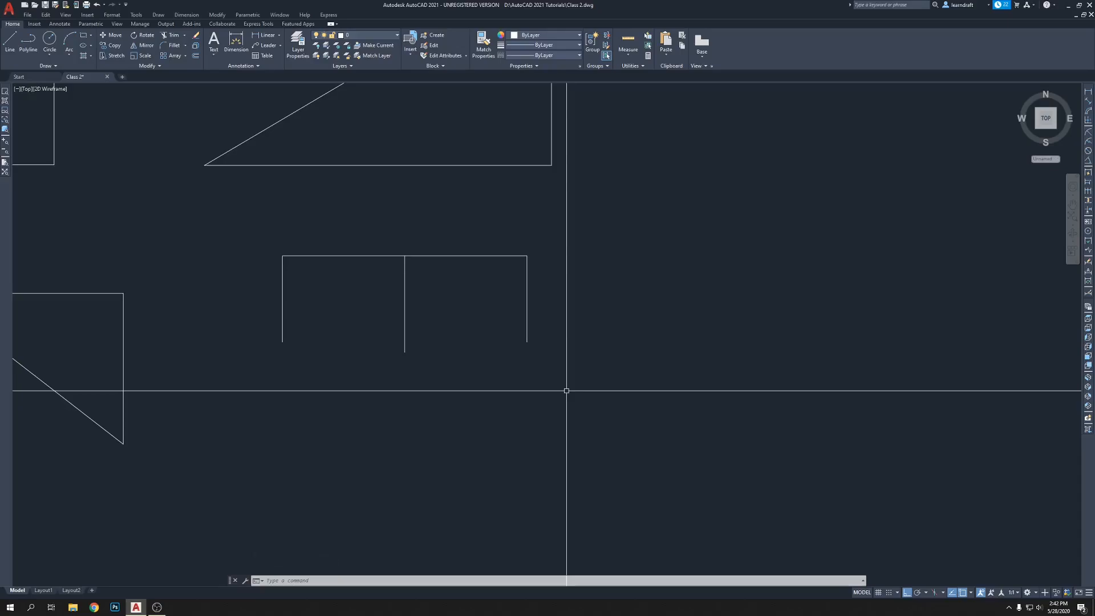
text(OS)
key(Return)
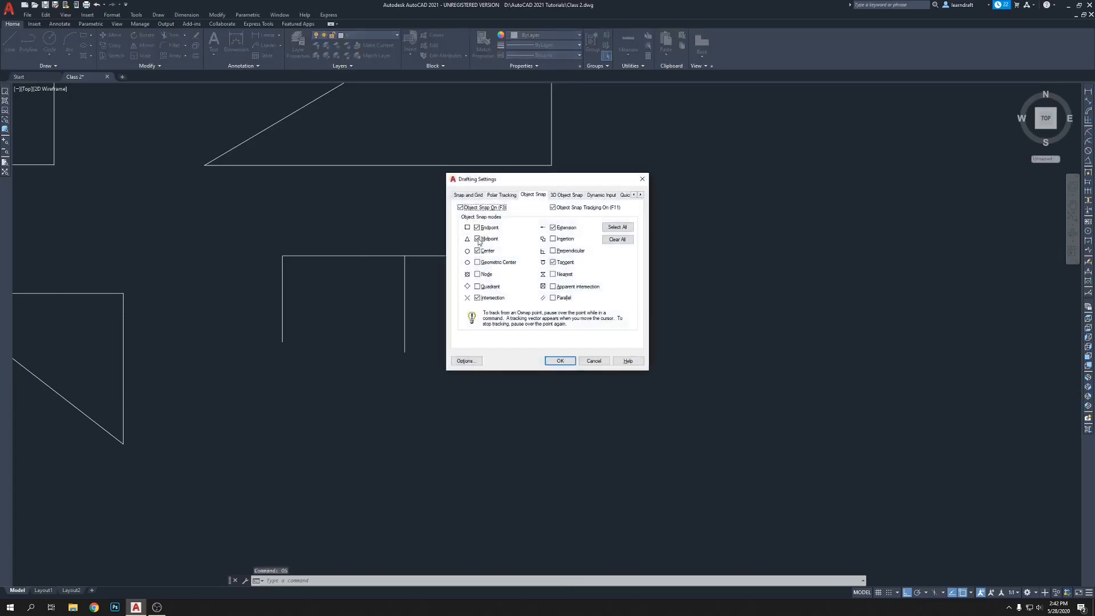
click(560, 360)
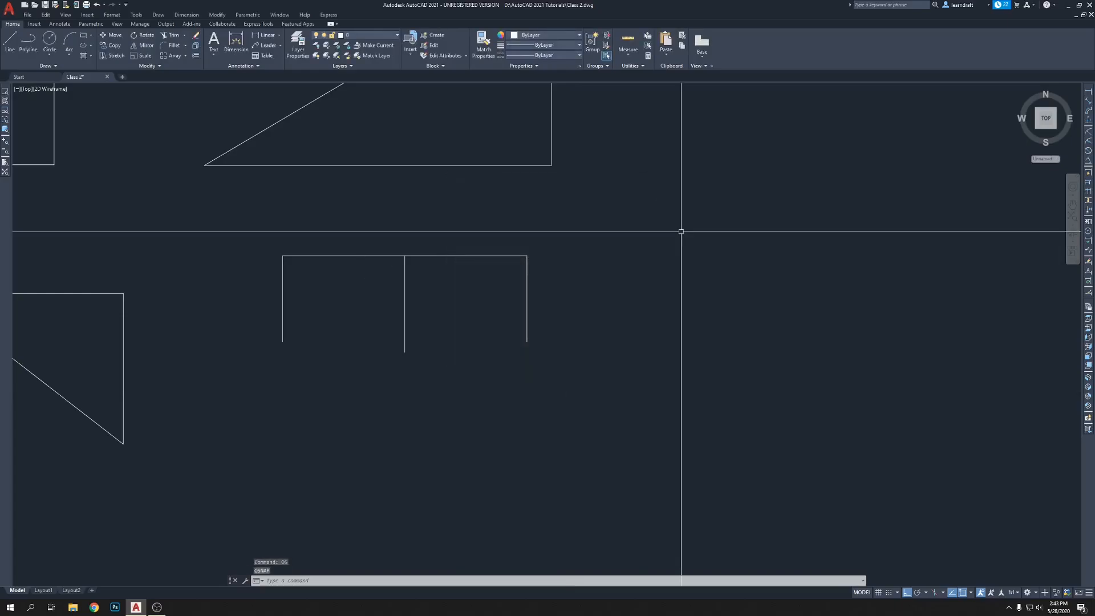
text(l)
key(Return)
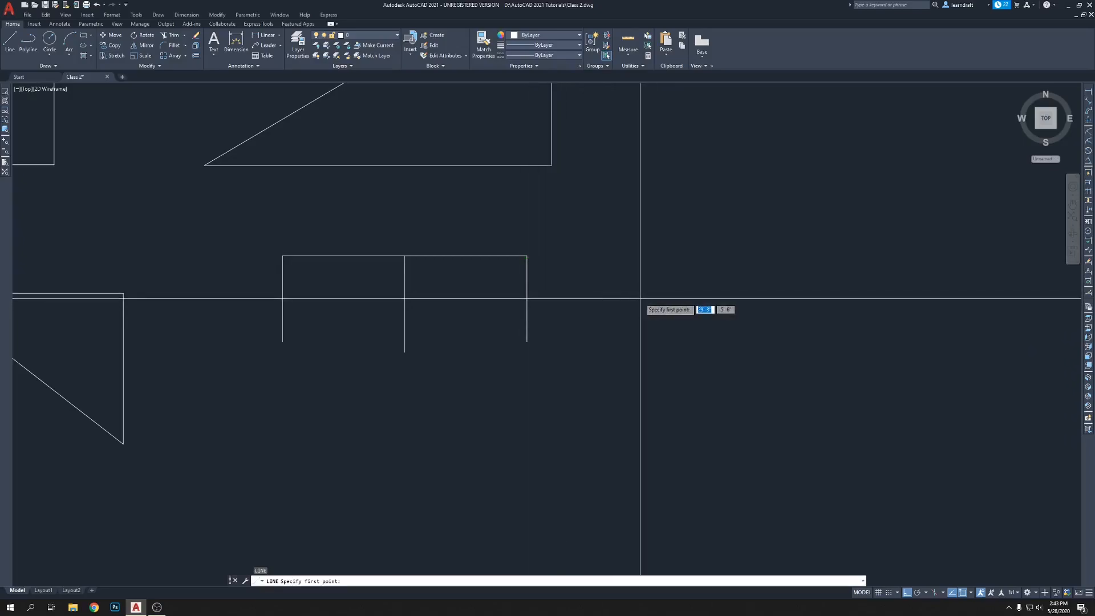
key(Escape)
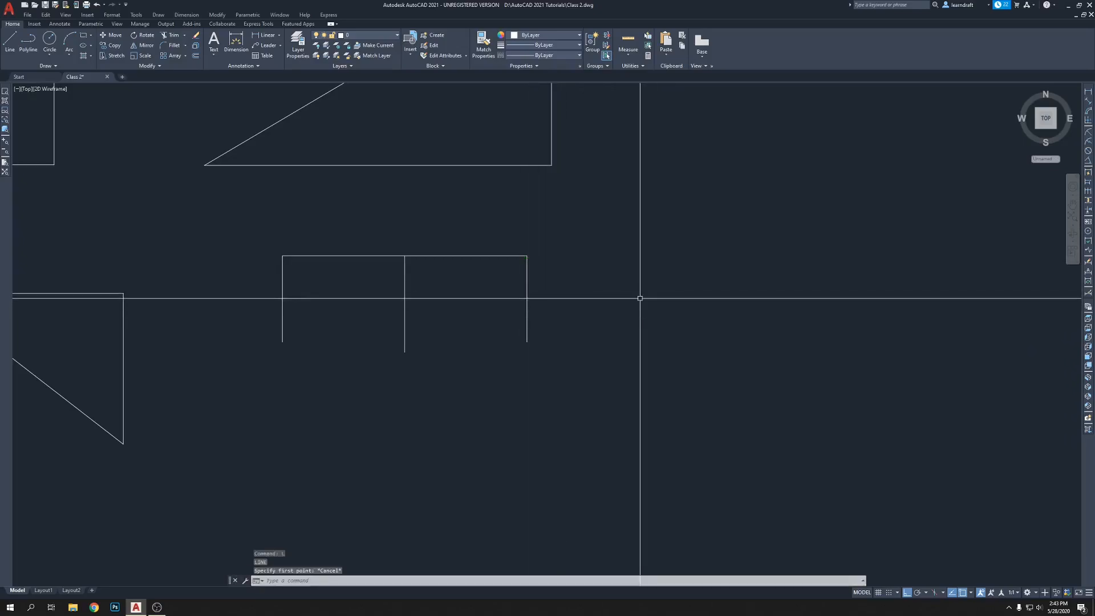
Step: Turn the Midpoint object snap mode back on in the drafting settings
text(os)
key(Return)
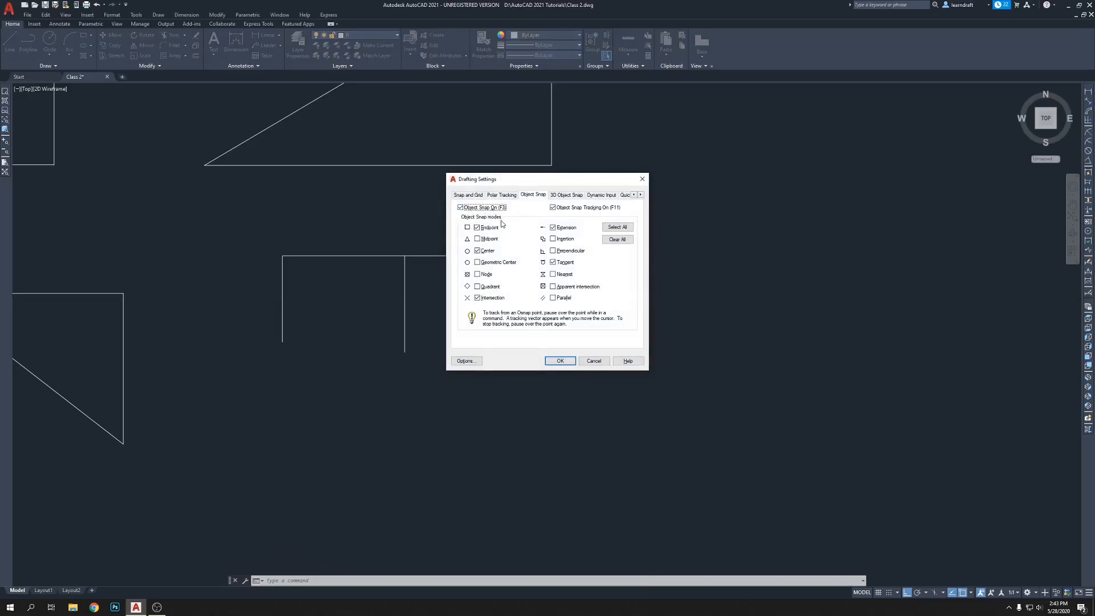
click(477, 240)
click(560, 361)
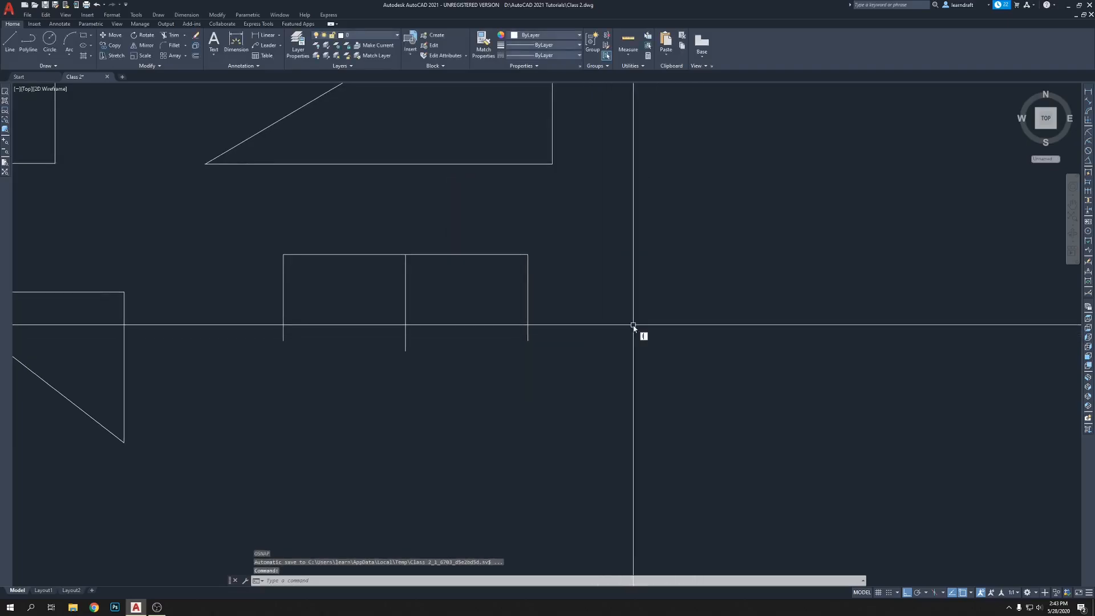
Step: Draw a short horizontal line outward from the right leg's midpoint, plus a vertical line downward from that new line's midpoint
key(l)
key(Return)
click(528, 297)
click(615, 311)
key(Return)
Step: Draw a short horizontal line to the right from the midpoint of the newest vertical line
key(Return)
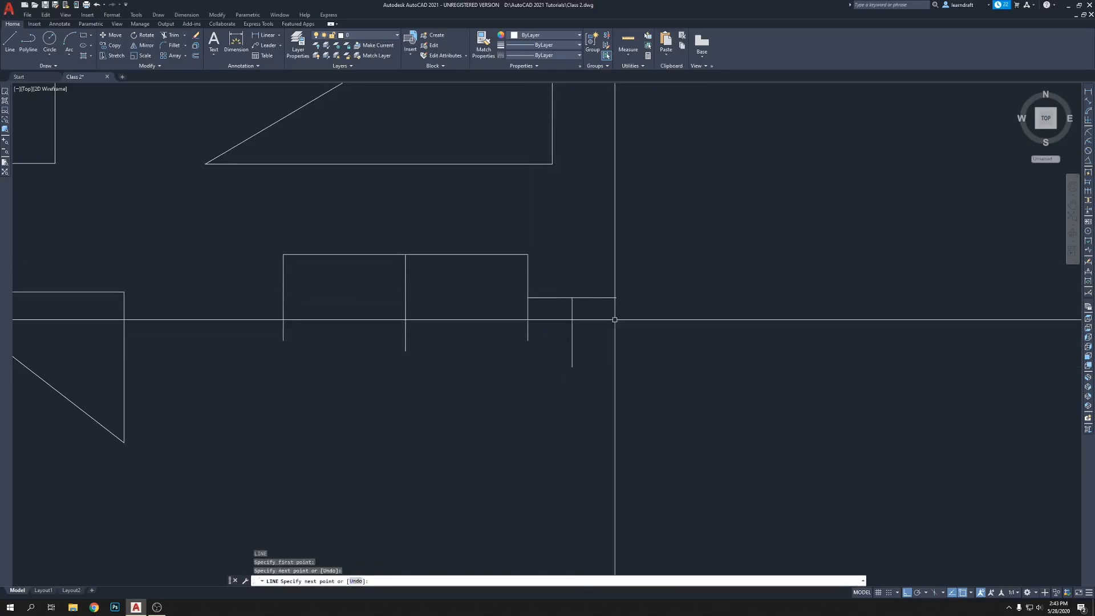
click(573, 333)
click(617, 331)
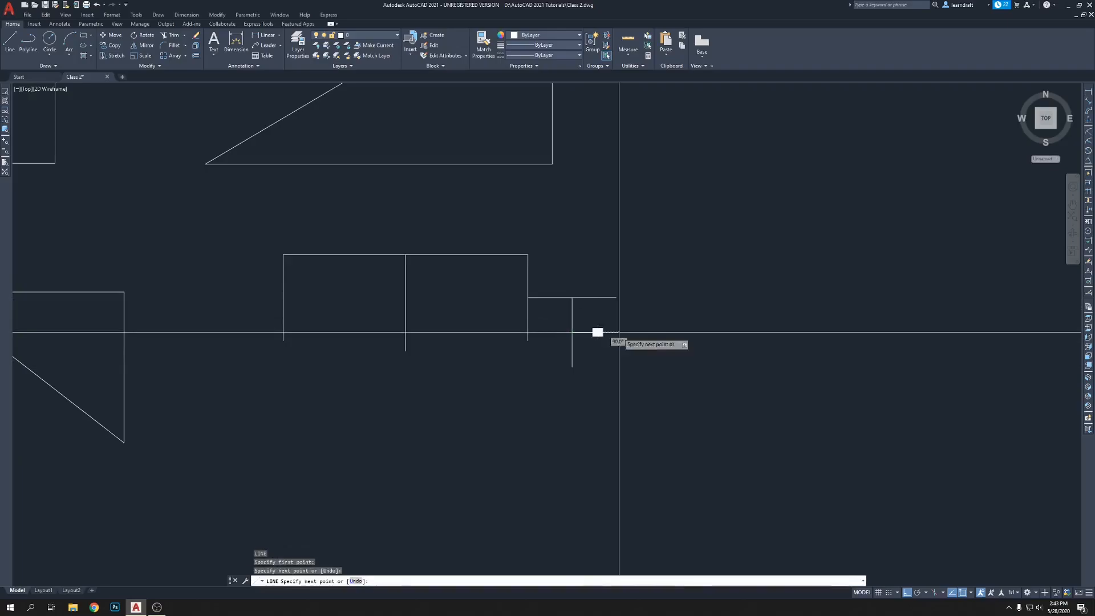
key(Return)
Step: Draw the top edge and right edge of a new rectangle below the practice triangle, making the top edge about 6'-7" long
middle_drag(666, 278, 611, 276)
scroll(588, 289, down, 6)
mouse_move(501, 272)
middle_down()
mouse_move(542, 255)
mouse_move(571, 166)
middle_up()
scroll(511, 145, up, 4)
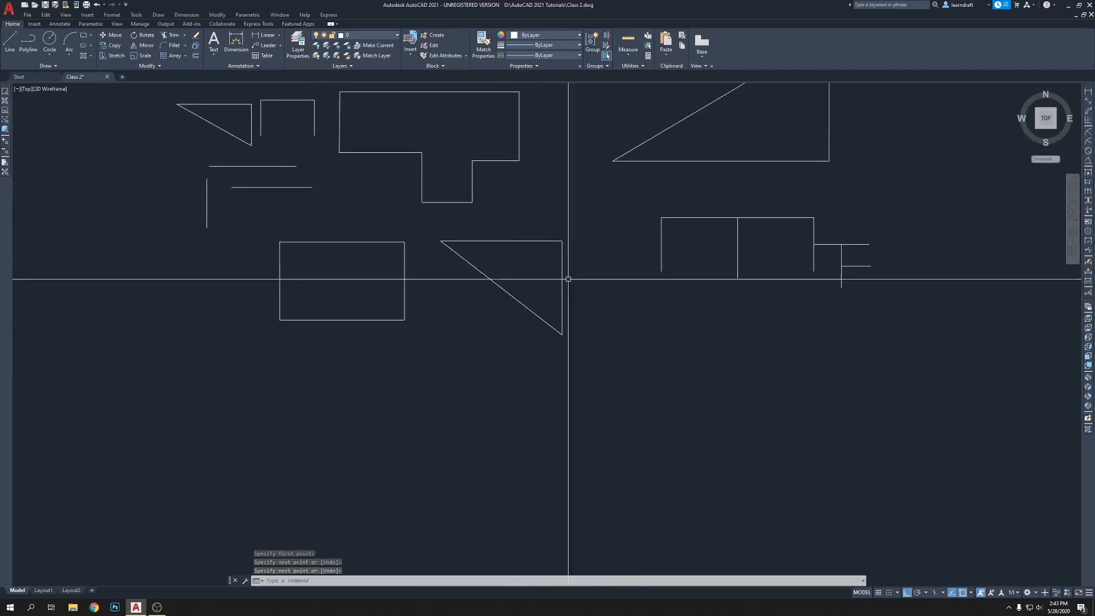
middle_drag(565, 355, 559, 349)
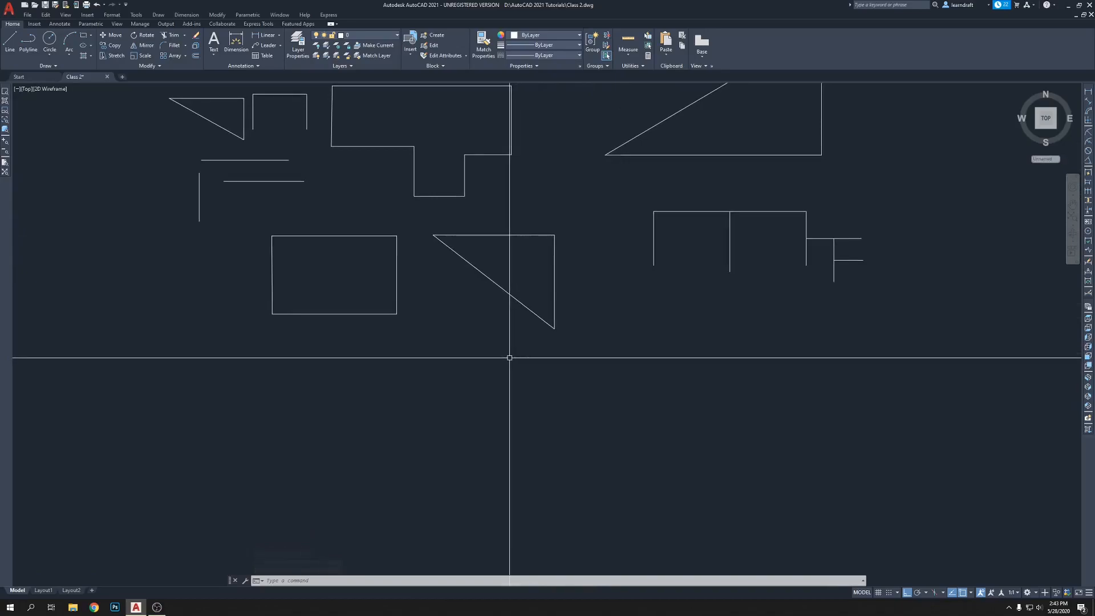
scroll(519, 345, down, 4)
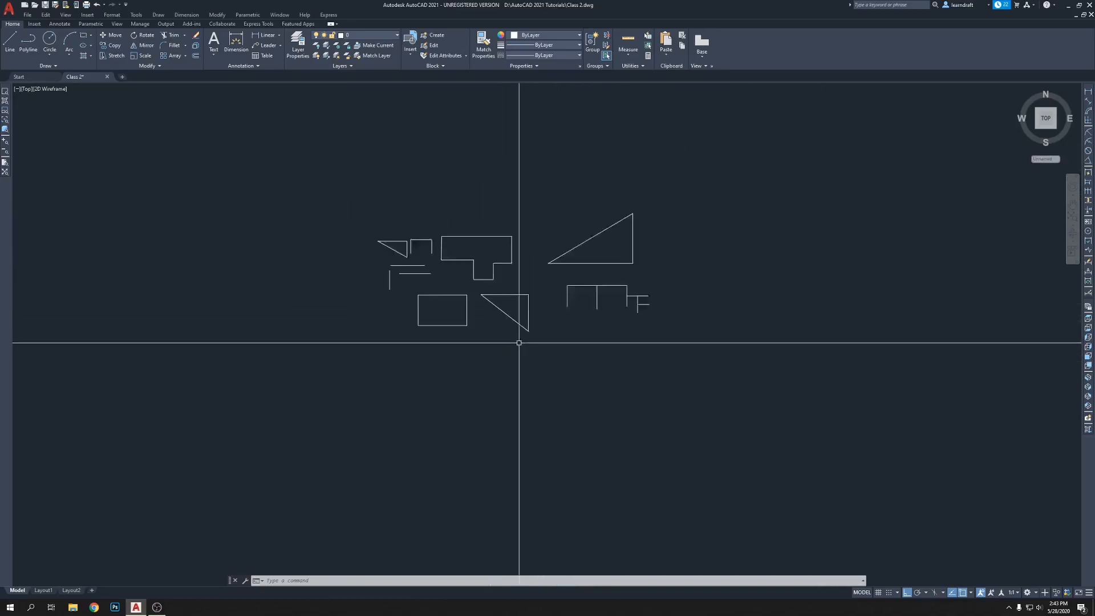
text(l)
key(Return)
click(489, 313)
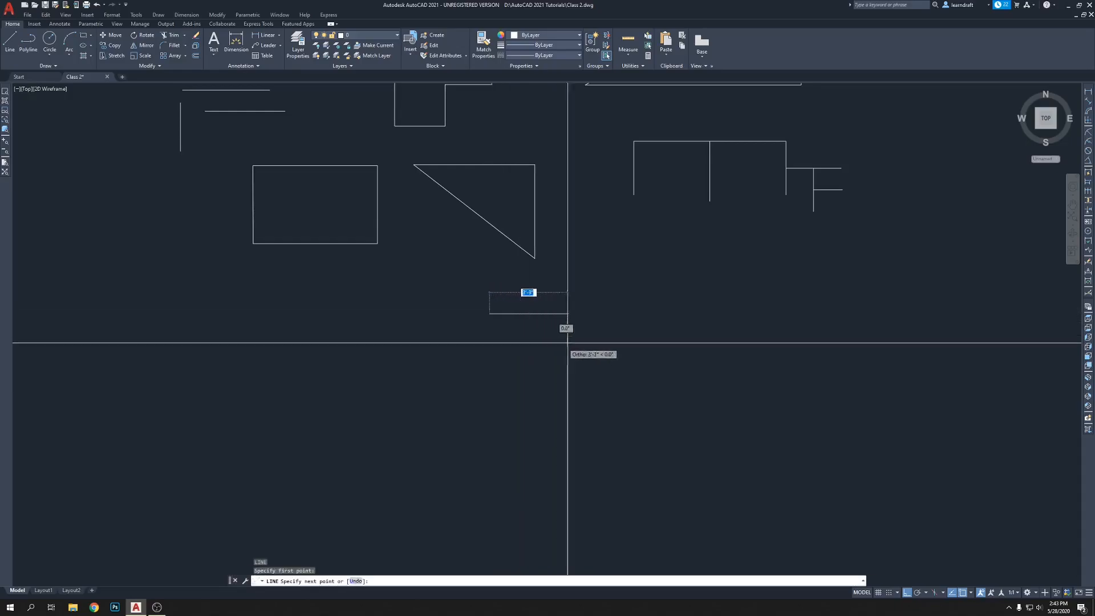
click(646, 324)
click(643, 412)
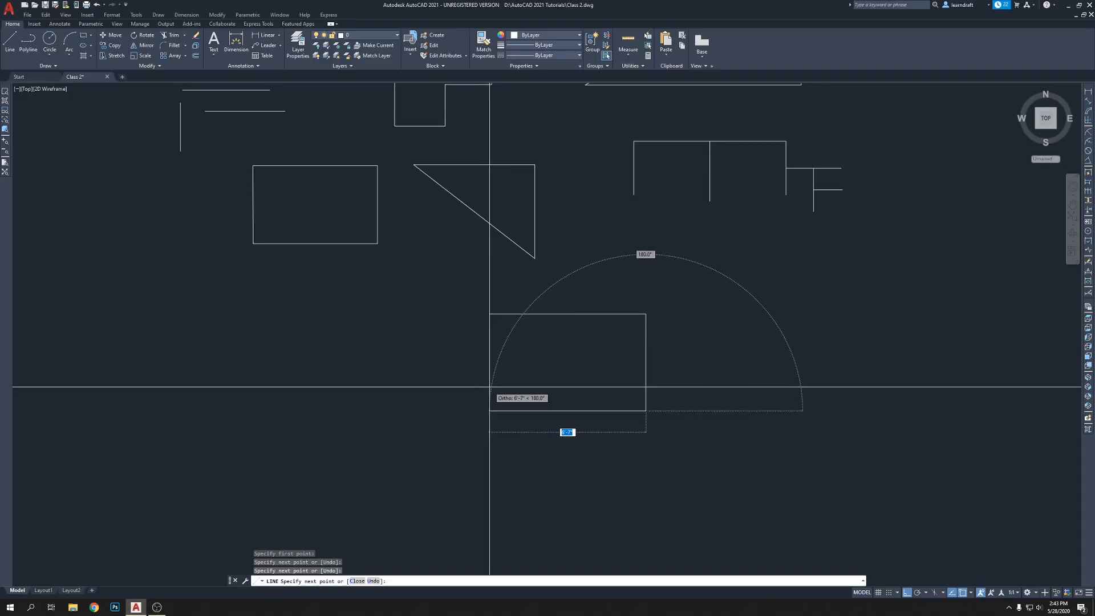
Step: Draw the bottom edge about 6'-7" back to beneath the top edge's start point, and finish the rectangle with the Close option
scroll(490, 387, up, 4)
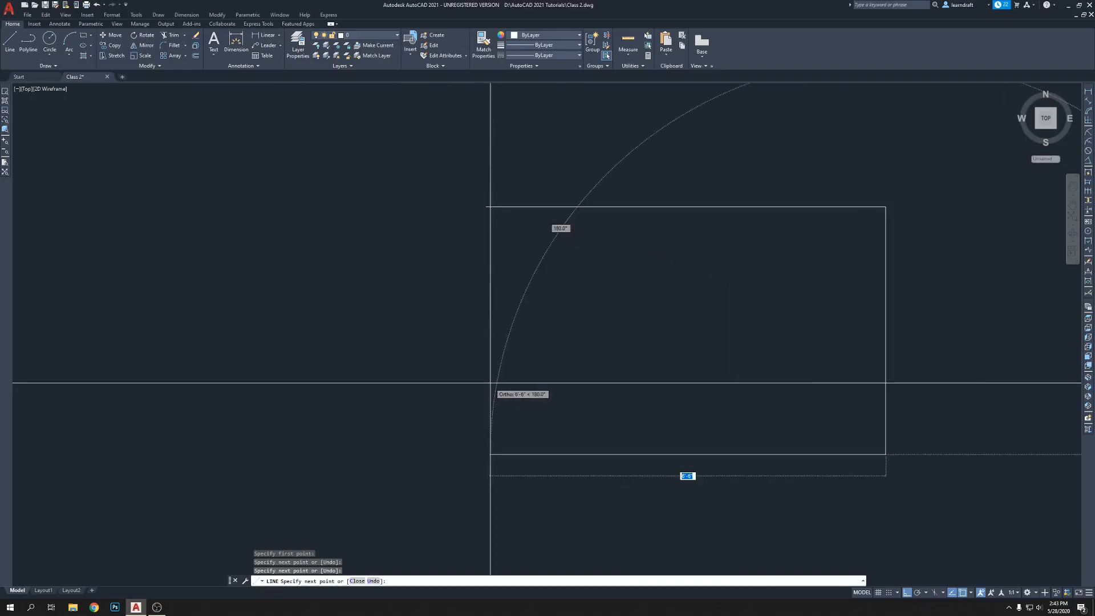
scroll(488, 376, down, 4)
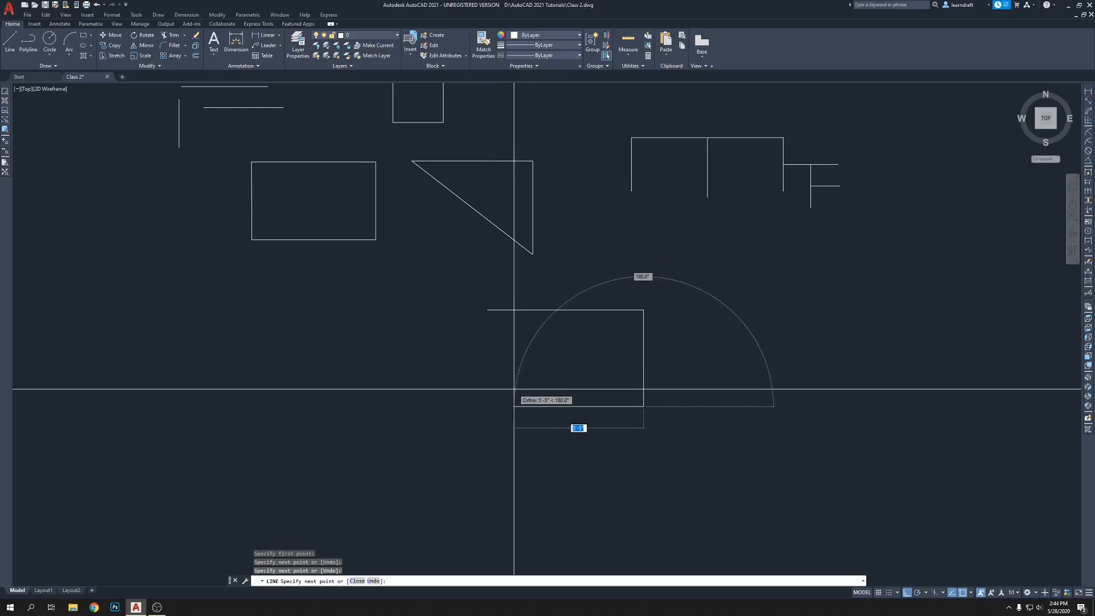
mouse_move(511, 389)
middle_down()
mouse_move(459, 325)
mouse_move(521, 342)
mouse_move(515, 378)
mouse_move(533, 392)
mouse_move(506, 399)
mouse_move(508, 383)
mouse_move(501, 401)
middle_up()
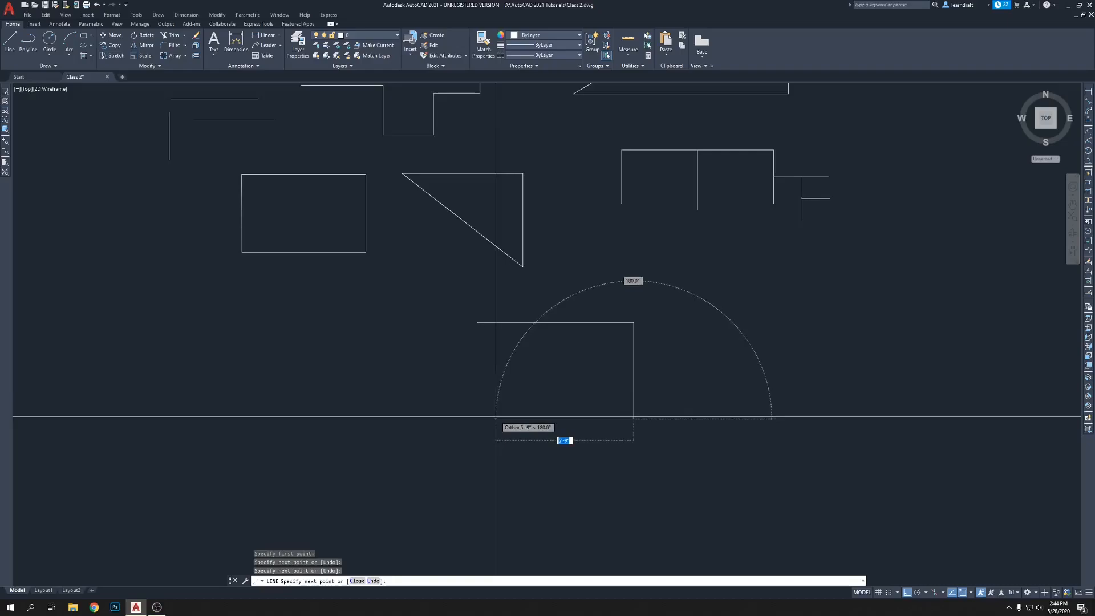
mouse_move(495, 416)
middle_down()
mouse_move(545, 452)
mouse_move(444, 428)
mouse_move(615, 541)
mouse_move(476, 383)
mouse_move(422, 456)
mouse_move(506, 420)
middle_up()
scroll(497, 436, up, 4)
scroll(498, 403, down, 2)
scroll(497, 407, up, 2)
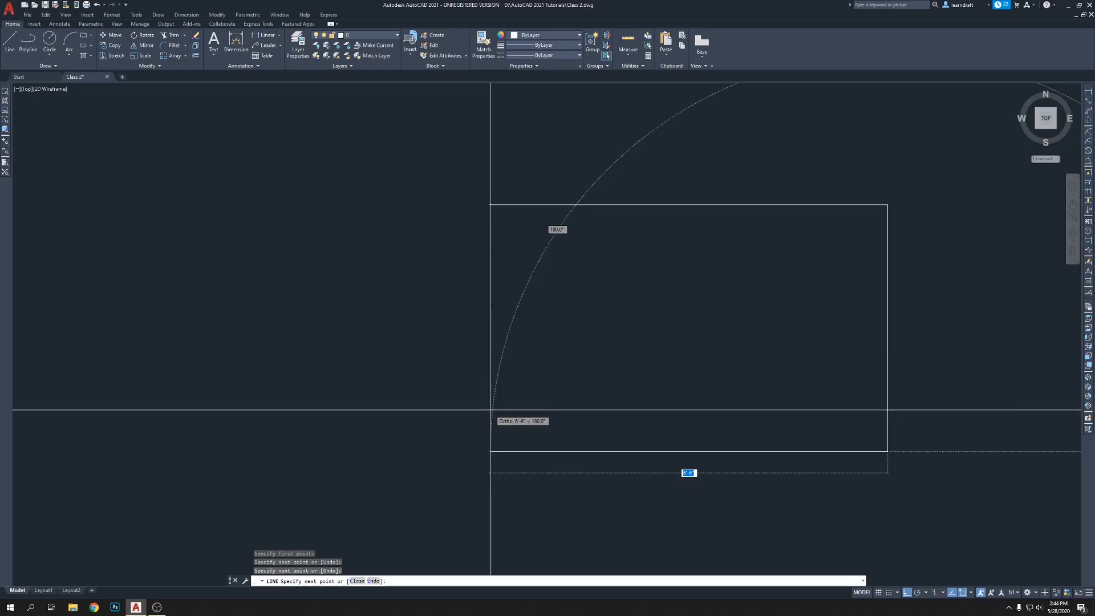
scroll(490, 410, down, 8)
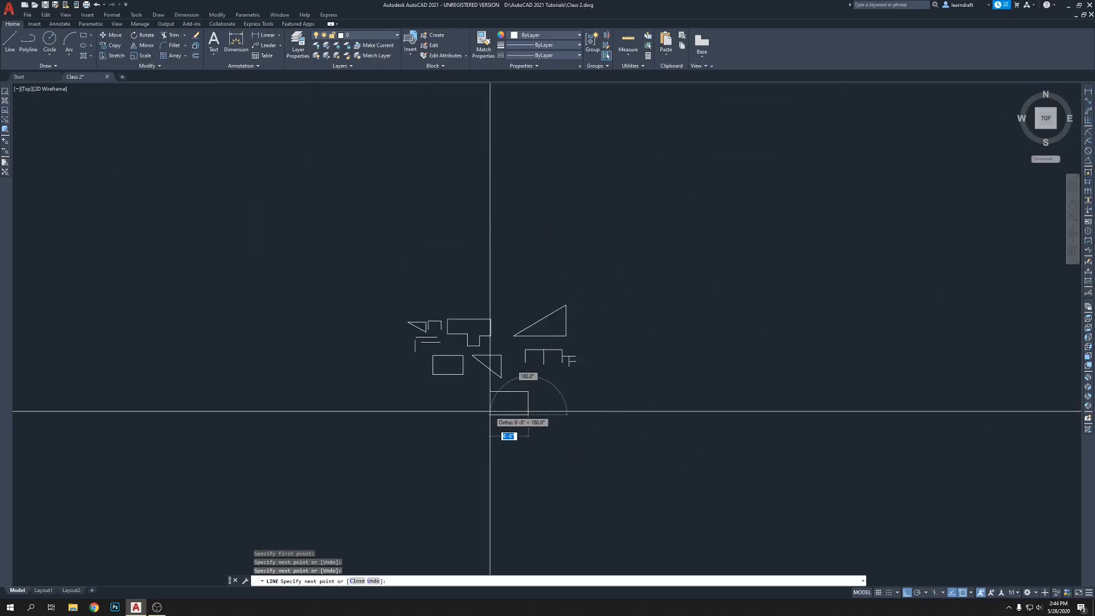
scroll(490, 411, up, 8)
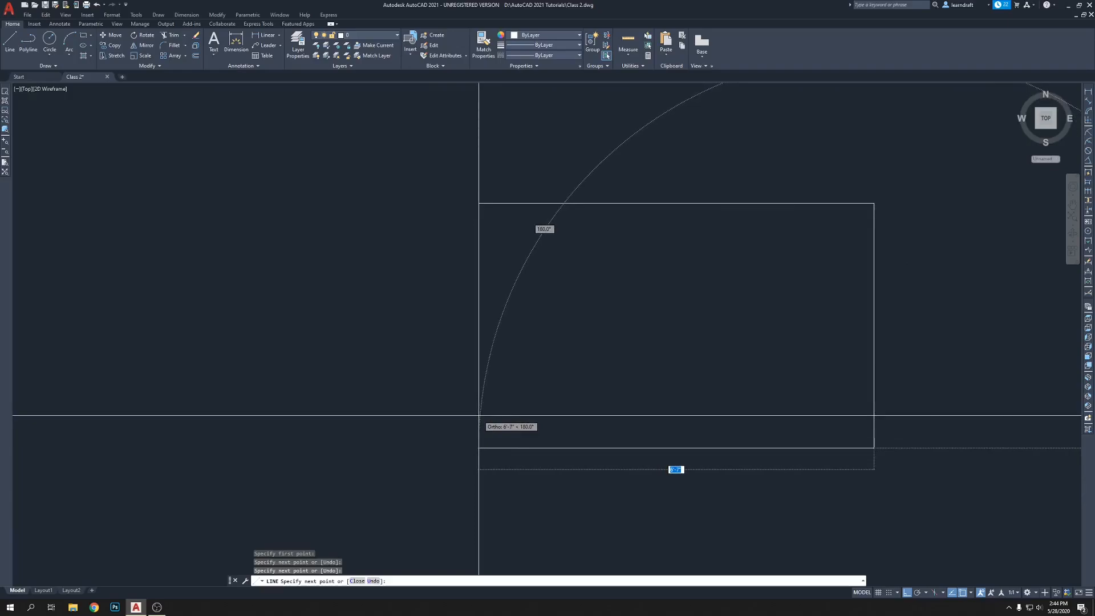
click(479, 416)
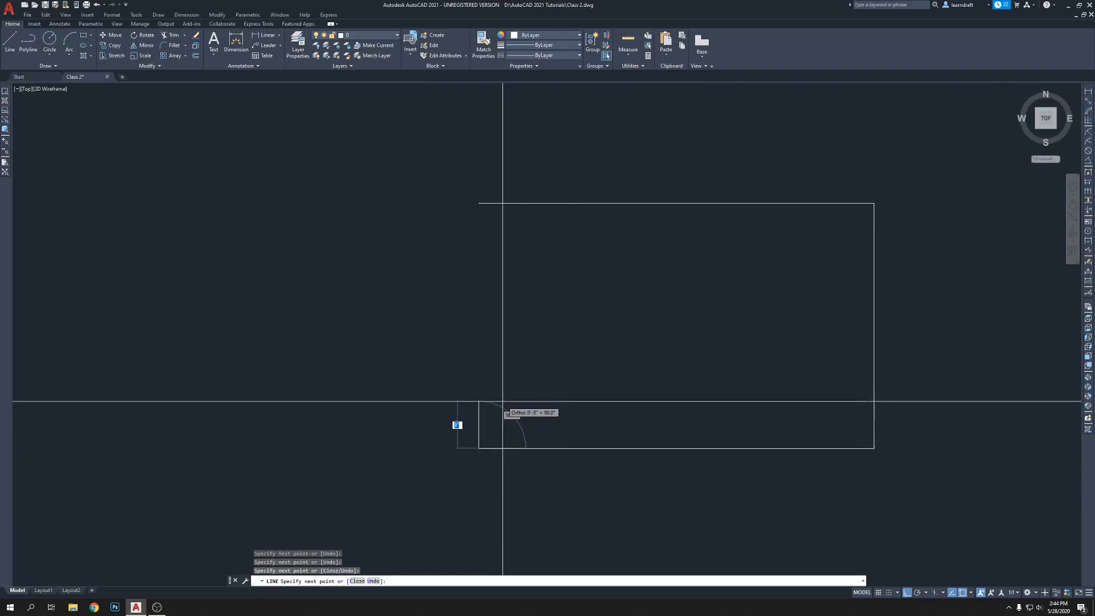
text(c)
key(Return)
scroll(435, 254, down, 3)
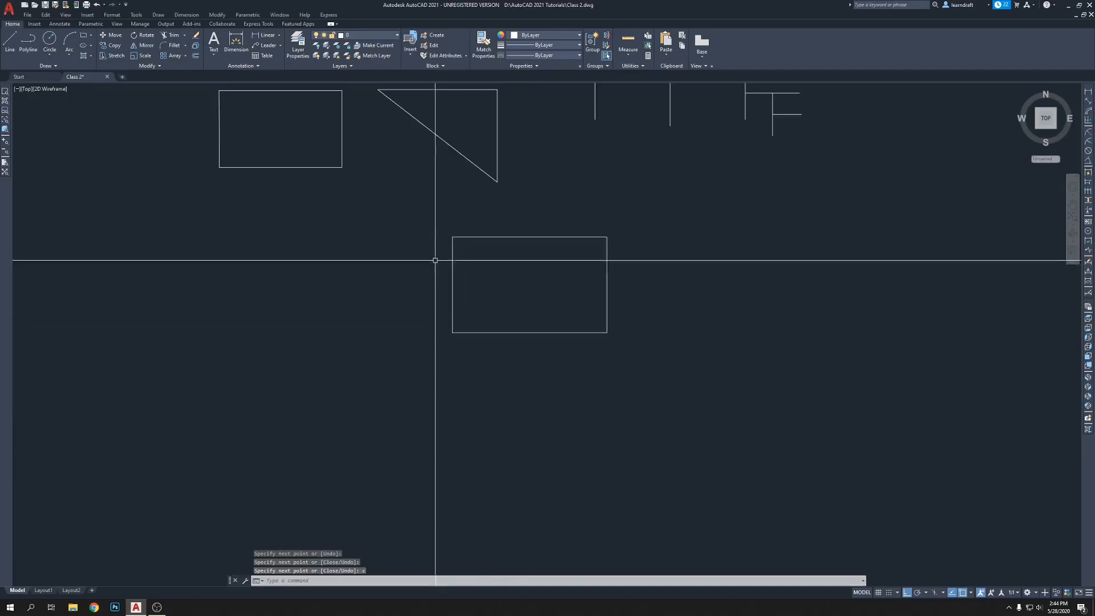
Step: Draw a tall rectangle to the right of the wide one with the Line command, finishing its left edge with the Close option
middle_drag(561, 274, 496, 277)
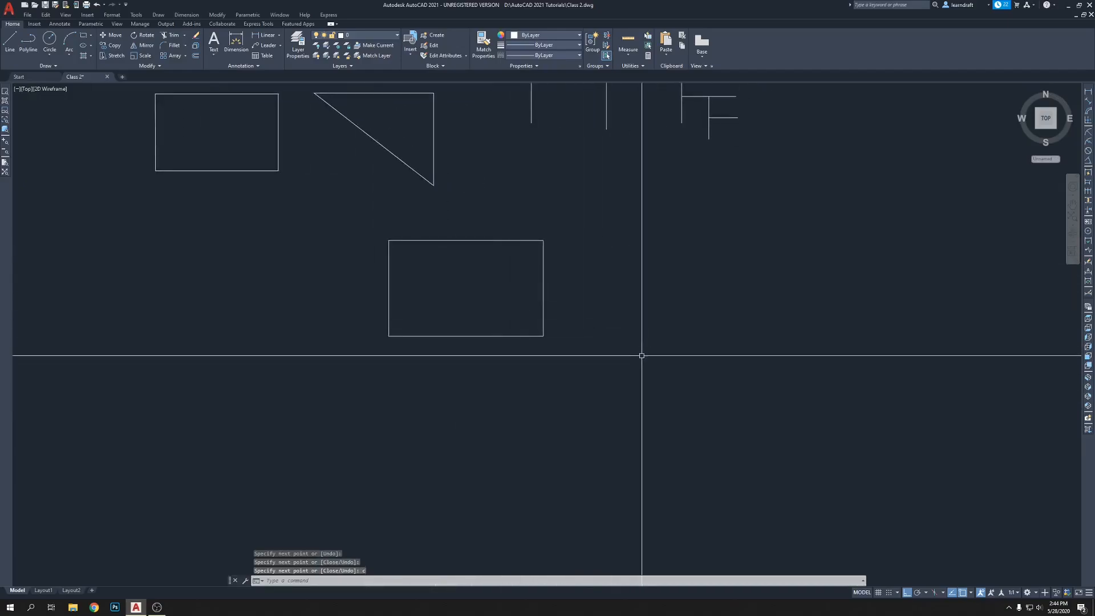
mouse_move(643, 354)
middle_down()
mouse_move(576, 345)
mouse_move(584, 320)
mouse_move(547, 351)
middle_up()
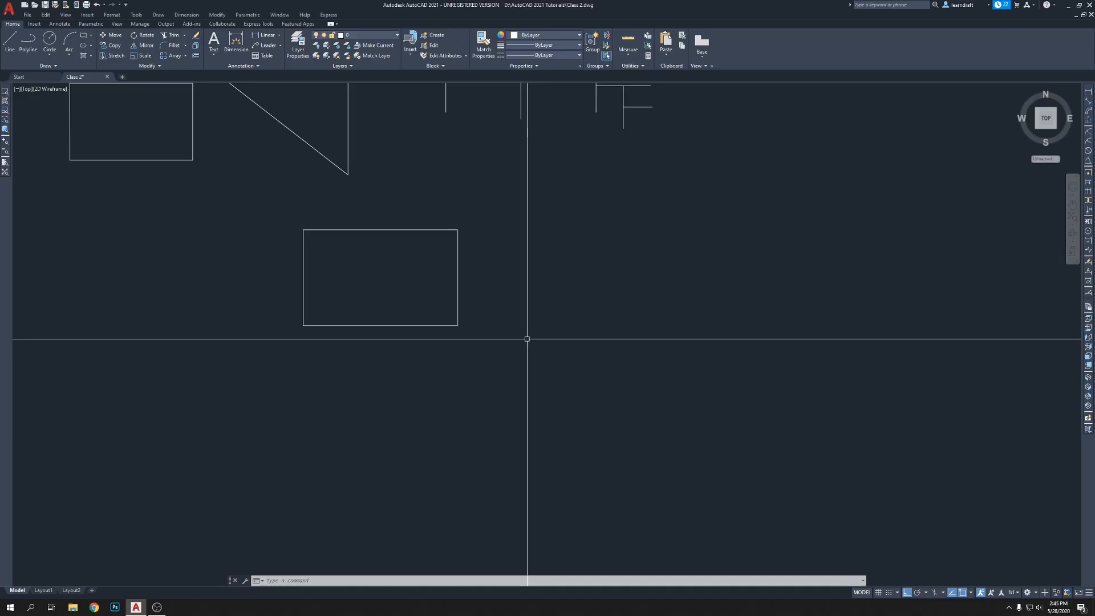
text(l)
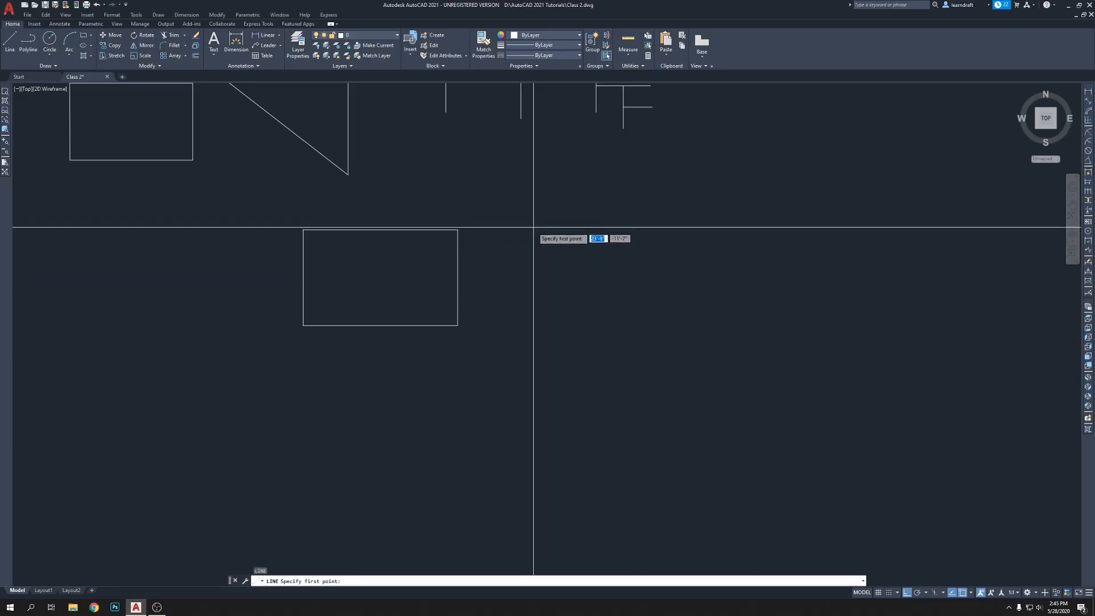
key(Return)
click(531, 227)
click(646, 227)
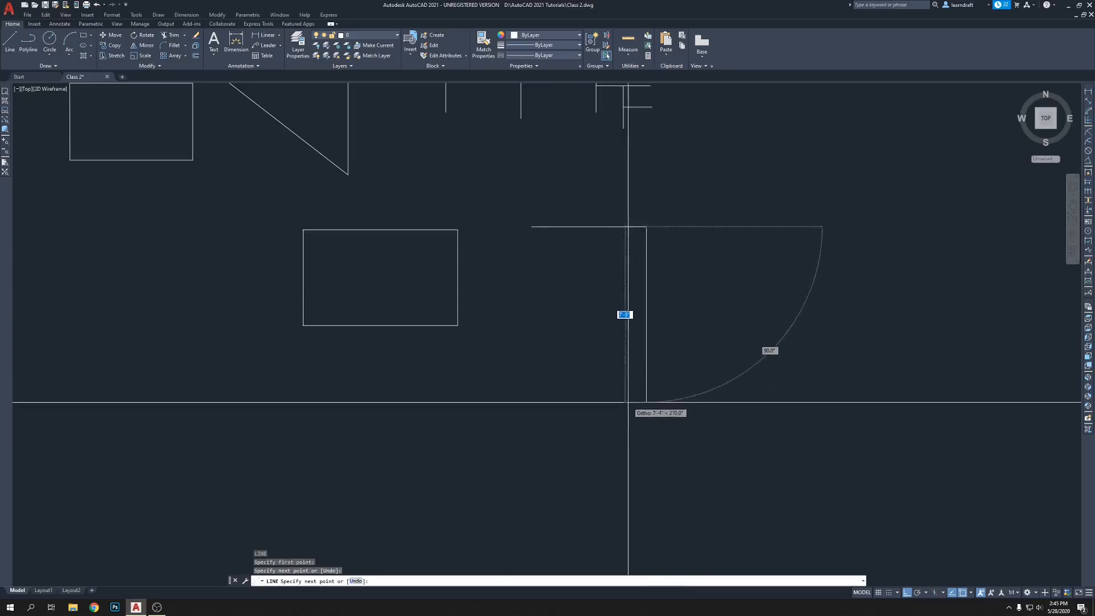
click(646, 408)
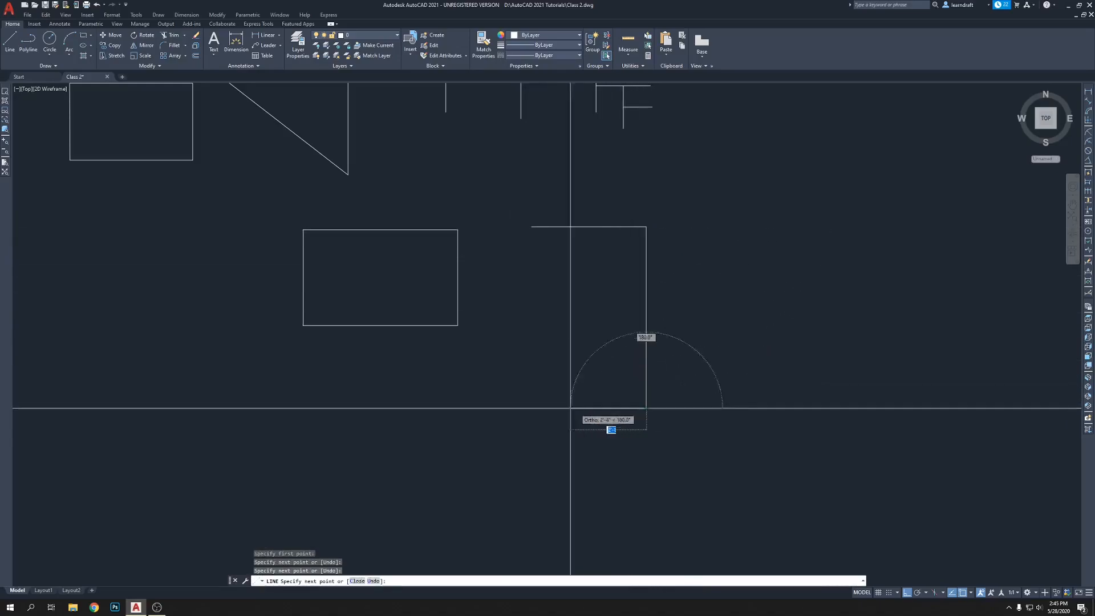
click(532, 408)
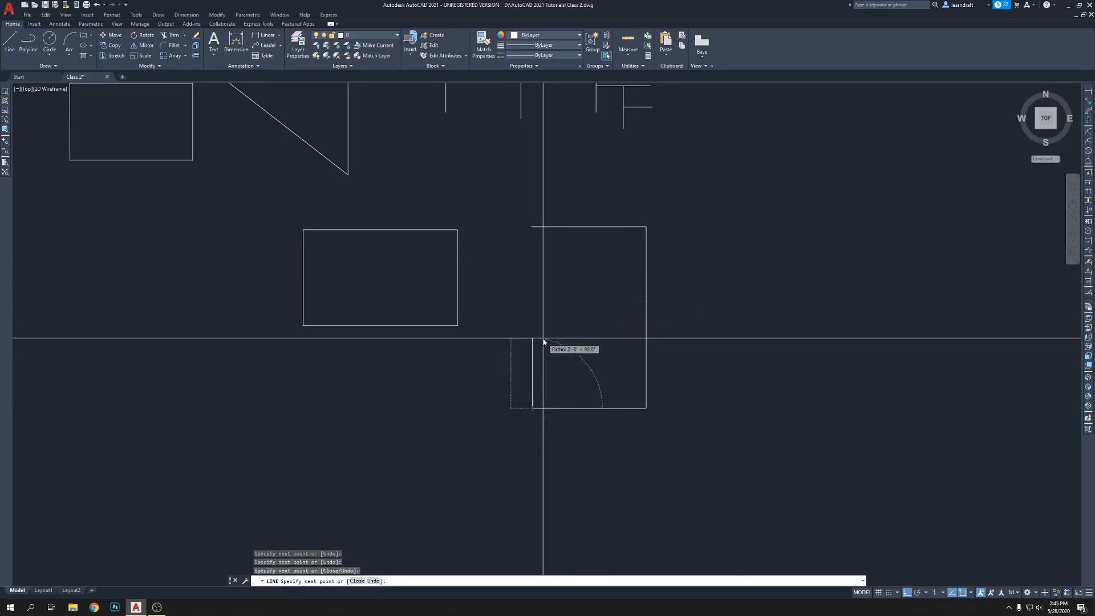
text(c)
key(Return)
Step: Draw another tall rectangle of similar size to the right, snapping its left edge to the first line's start point instead of using Close
middle_drag(680, 398, 632, 384)
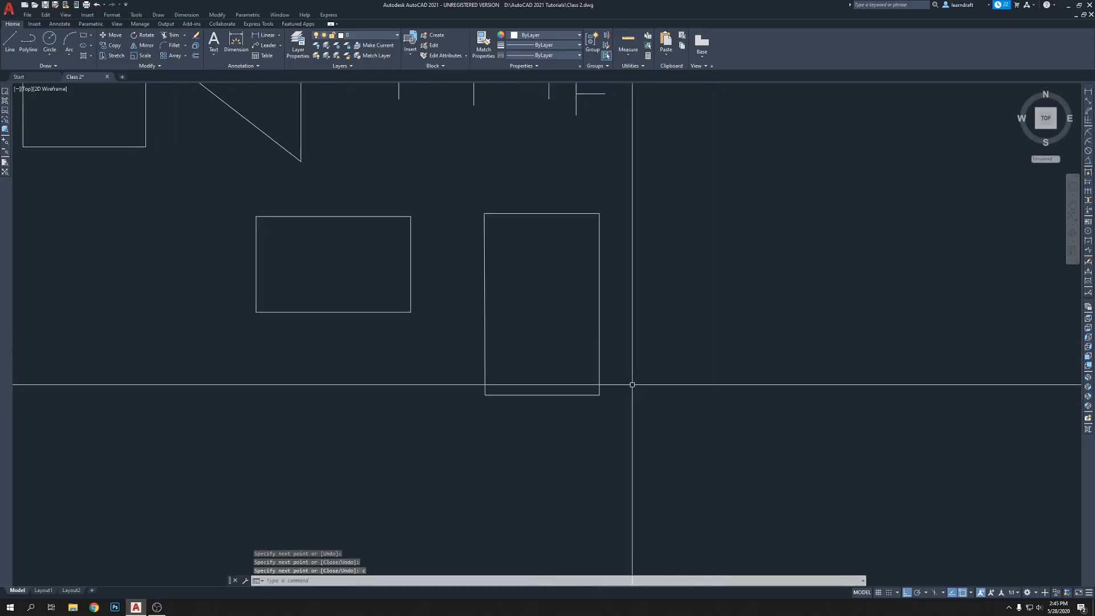
middle_drag(725, 350, 652, 342)
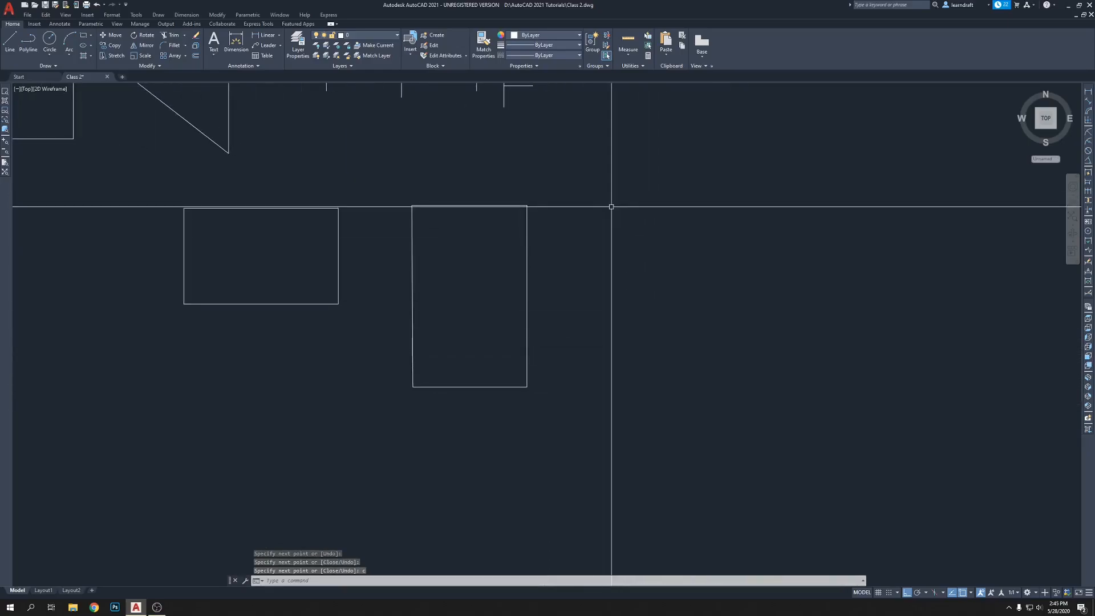
text(l)
key(Return)
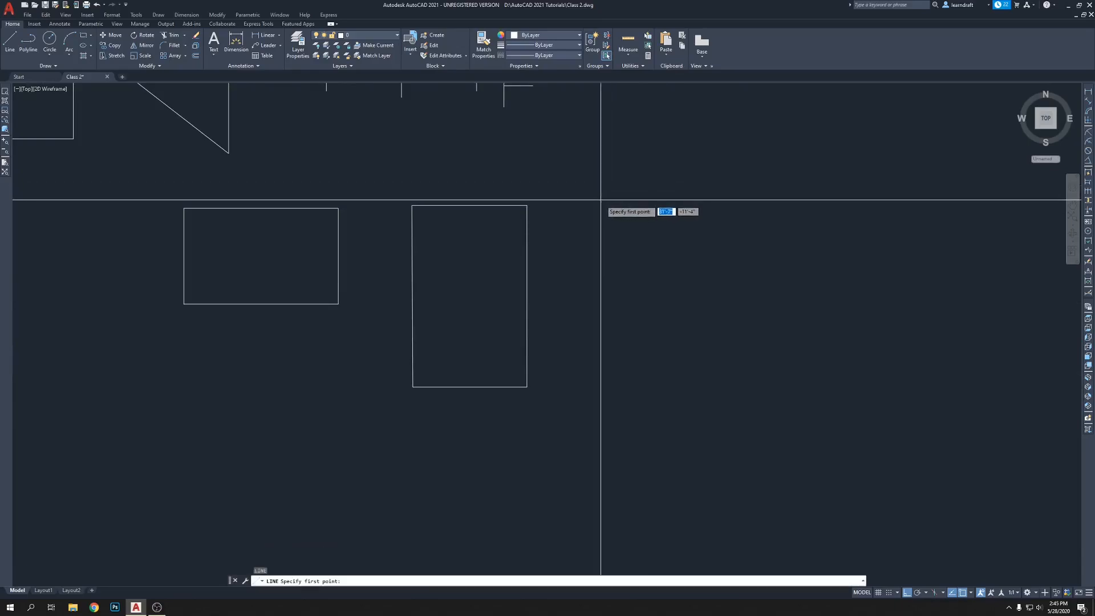
click(601, 205)
click(713, 205)
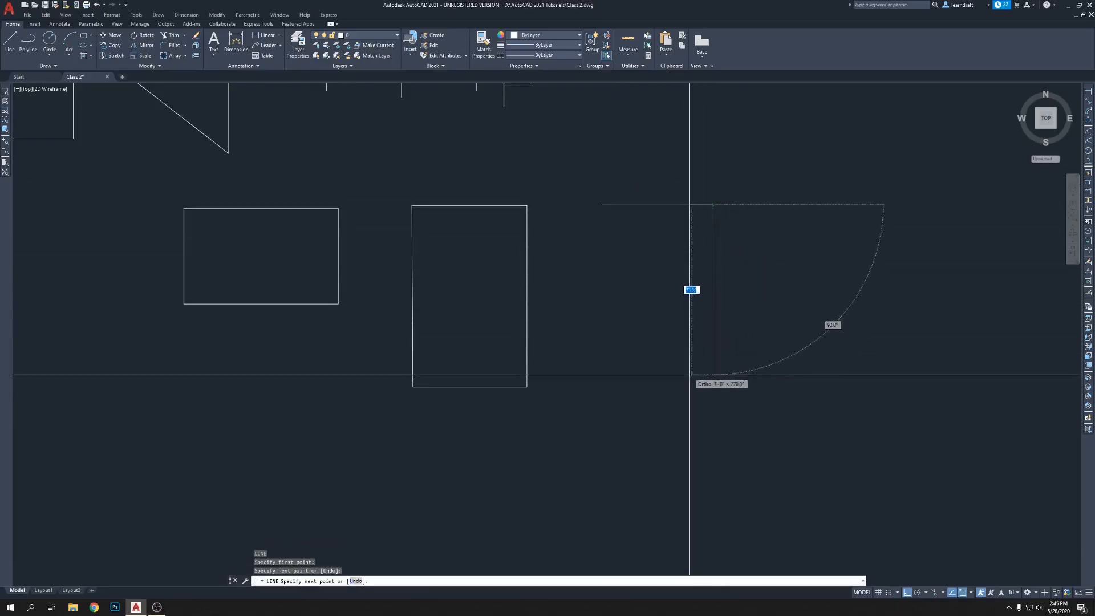
click(701, 388)
click(601, 387)
scroll(602, 206, up, 5)
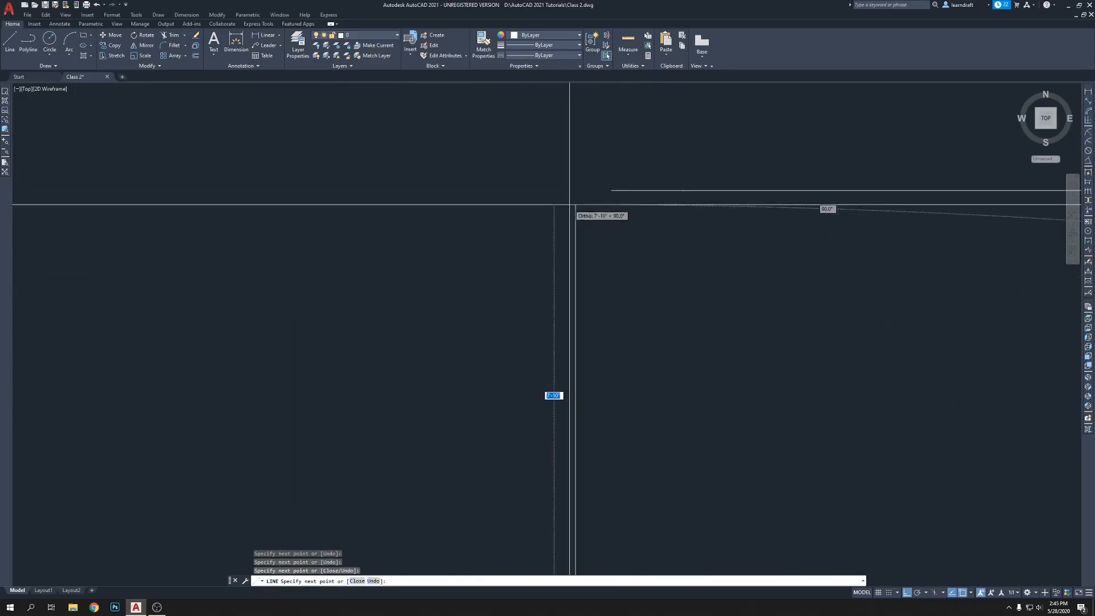
click(610, 190)
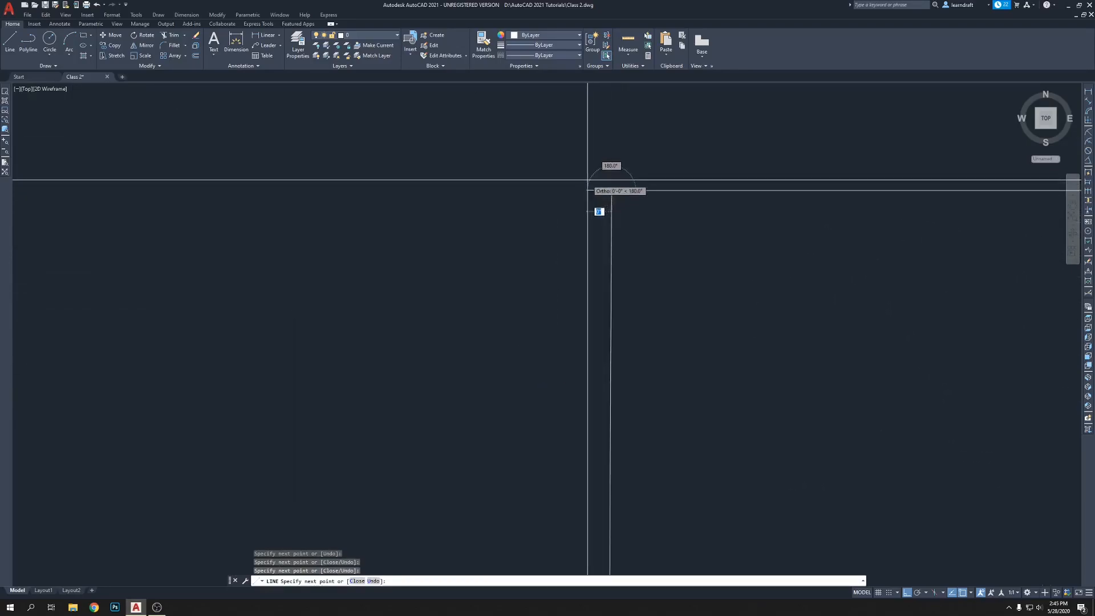
key(Return)
Step: Compare the left edges of the two tall rectangles and look over all the practice shapes in the drawing
scroll(456, 189, down, 5)
mouse_move(541, 186)
middle_down()
mouse_move(479, 191)
mouse_move(552, 201)
middle_up()
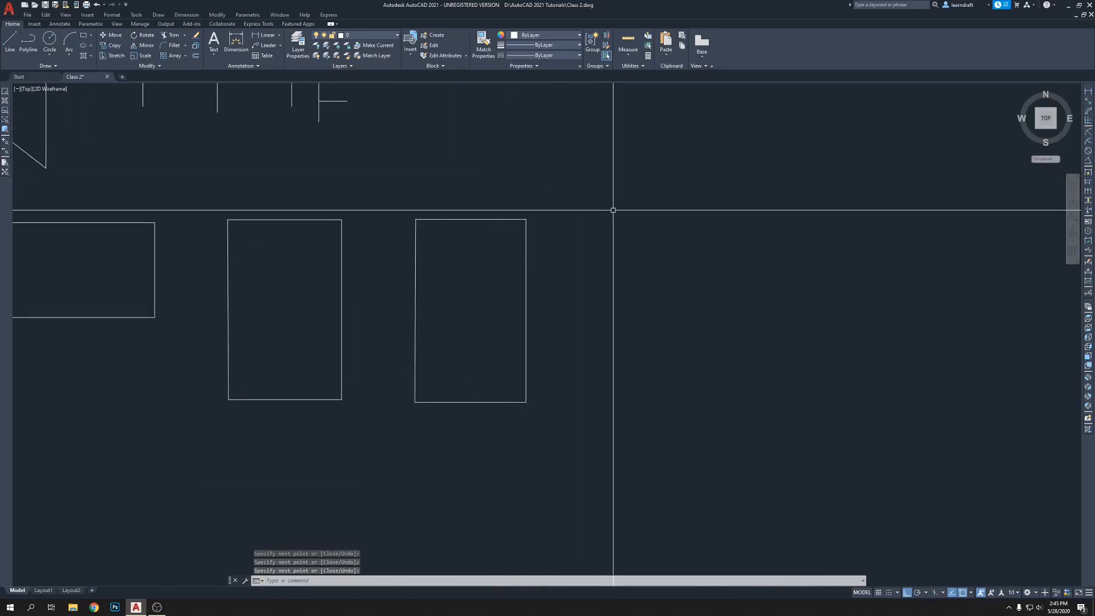
scroll(416, 202, up, 2)
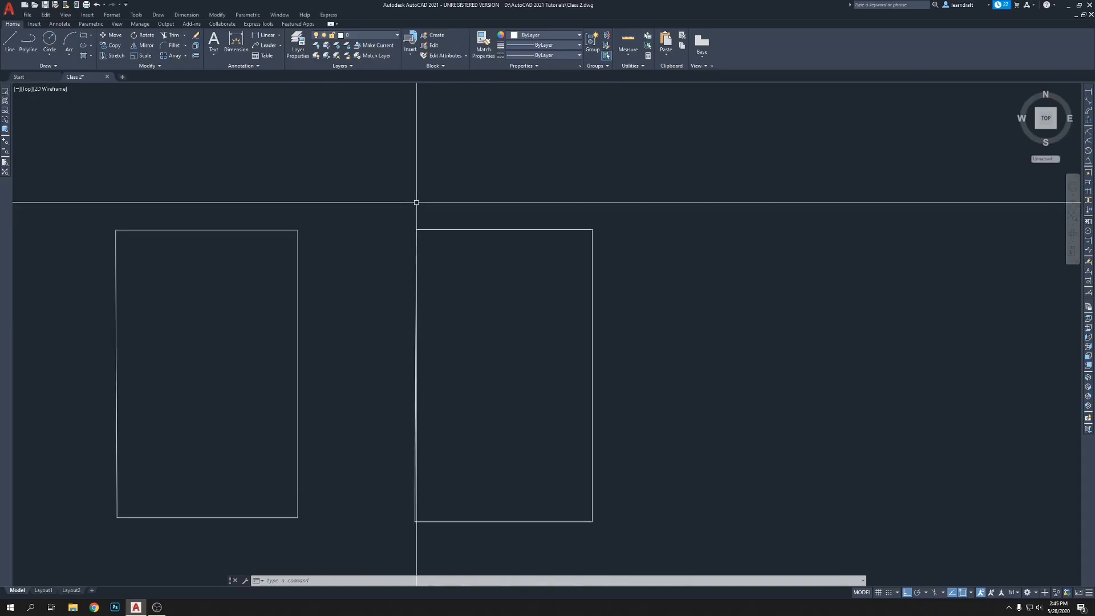
middle_drag(475, 293, 468, 242)
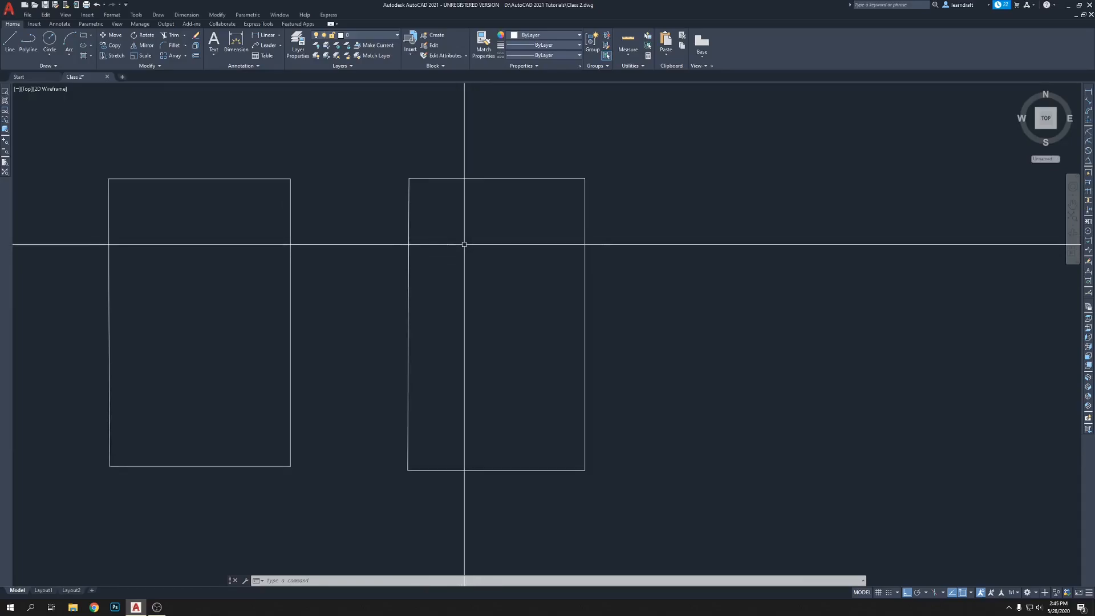
mouse_move(533, 263)
middle_down()
mouse_move(430, 261)
mouse_move(432, 289)
middle_up()
scroll(443, 269, down, 8)
mouse_move(349, 261)
middle_down()
mouse_move(463, 245)
mouse_move(502, 212)
middle_up()
scroll(516, 236, up, 4)
mouse_move(631, 237)
middle_down()
mouse_move(628, 369)
mouse_move(652, 301)
mouse_move(992, 315)
middle_up()
middle_drag(490, 225, 631, 198)
mouse_move(809, 215)
middle_down()
mouse_move(157, 149)
mouse_move(142, 169)
mouse_move(206, 266)
middle_up()
scroll(485, 222, down, 4)
scroll(497, 236, up, 2)
mouse_move(497, 236)
middle_down()
mouse_move(469, 242)
mouse_move(460, 276)
middle_up()
scroll(458, 266, up, 2)
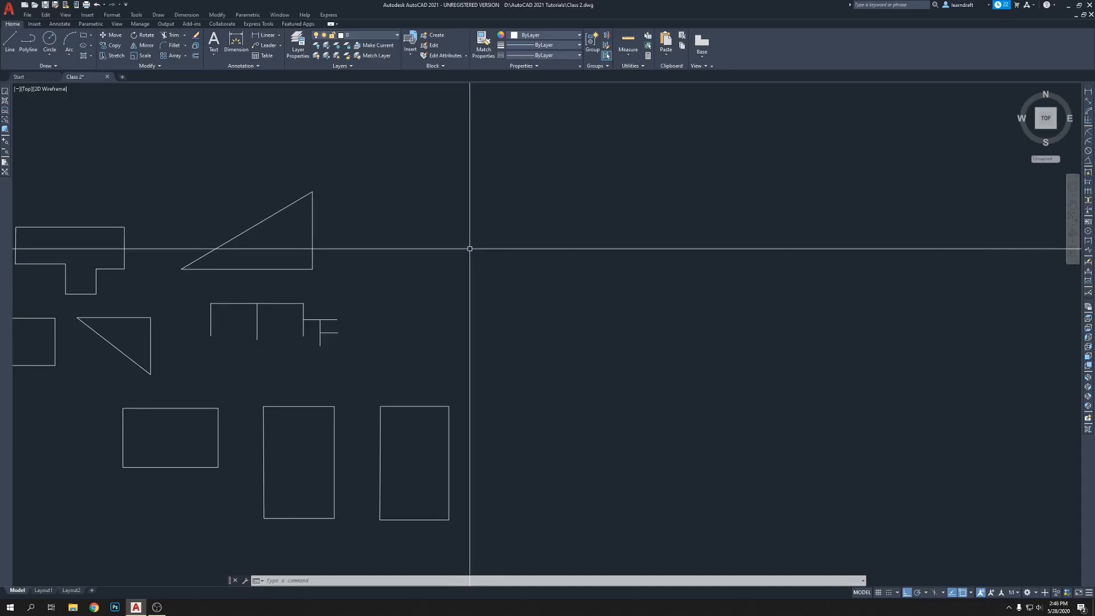
Step: Start a stair profile right of the tall rectangles with the Line command, drawing a 10" tread to the right and a 6" riser upward
middle_drag(464, 285, 433, 173)
middle_drag(542, 369, 486, 346)
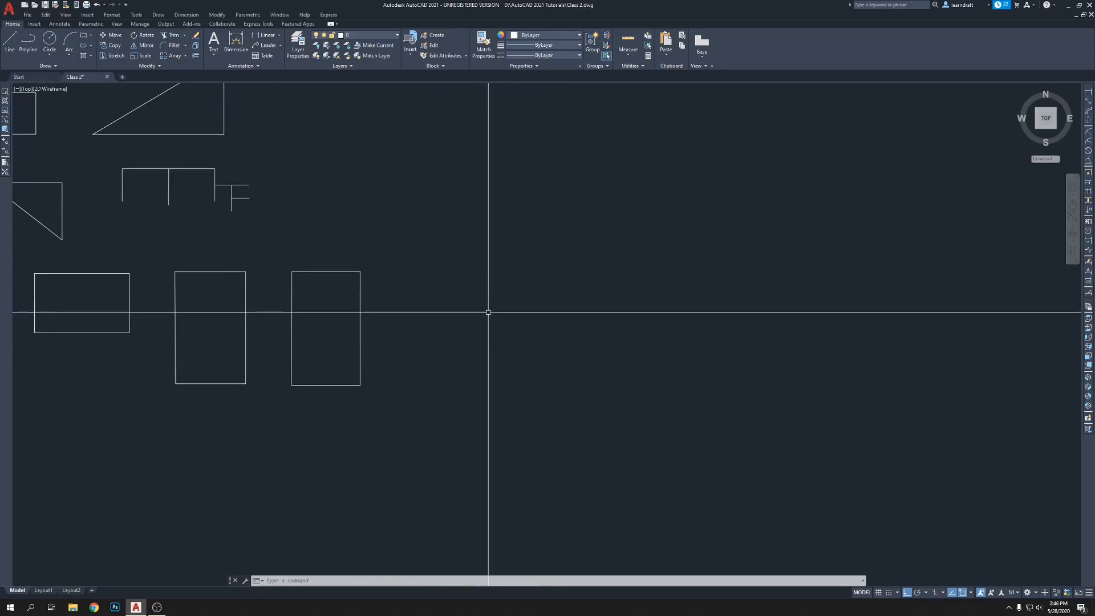
text(l)
key(Return)
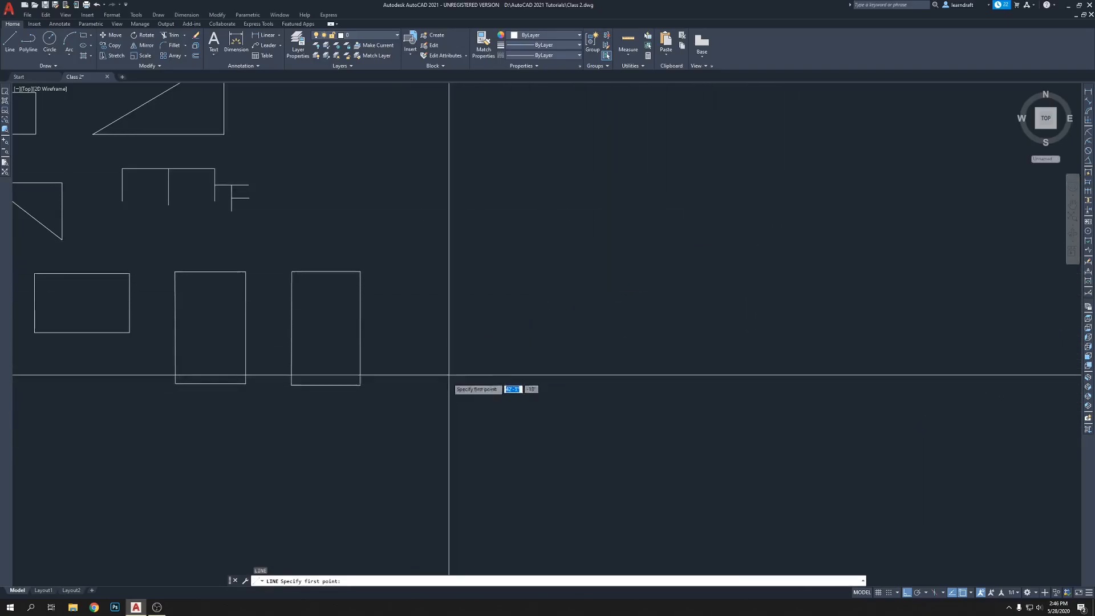
click(402, 385)
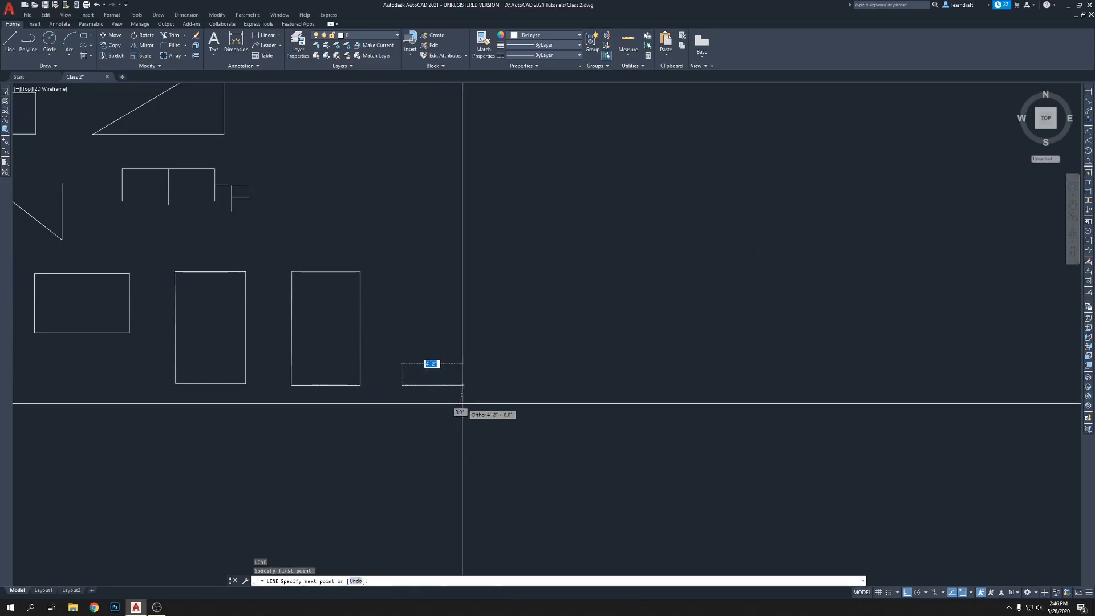
scroll(439, 391, up, 6)
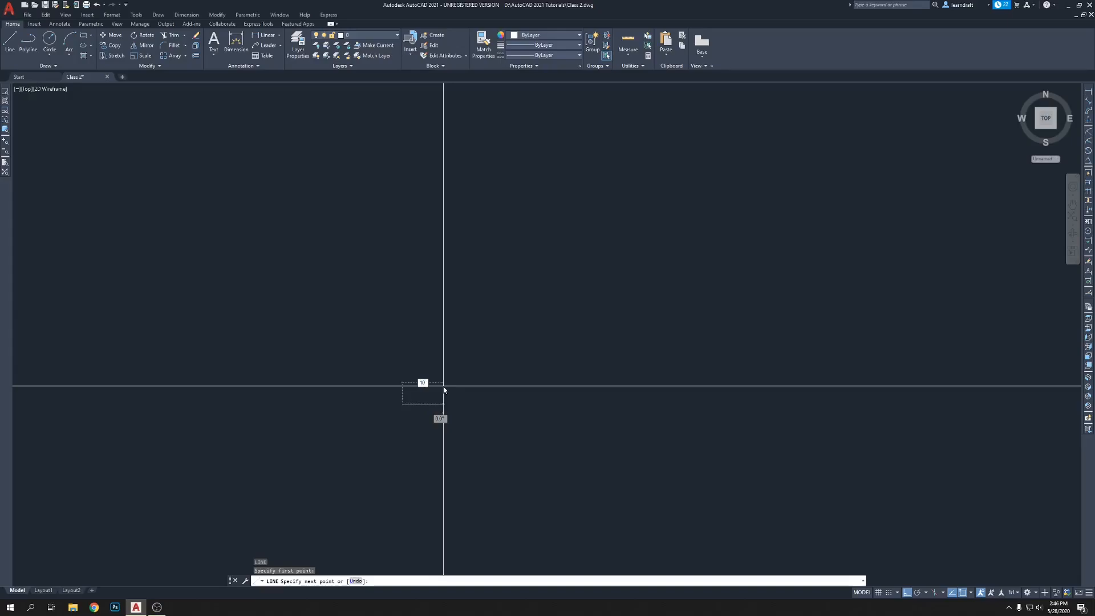
key(Return)
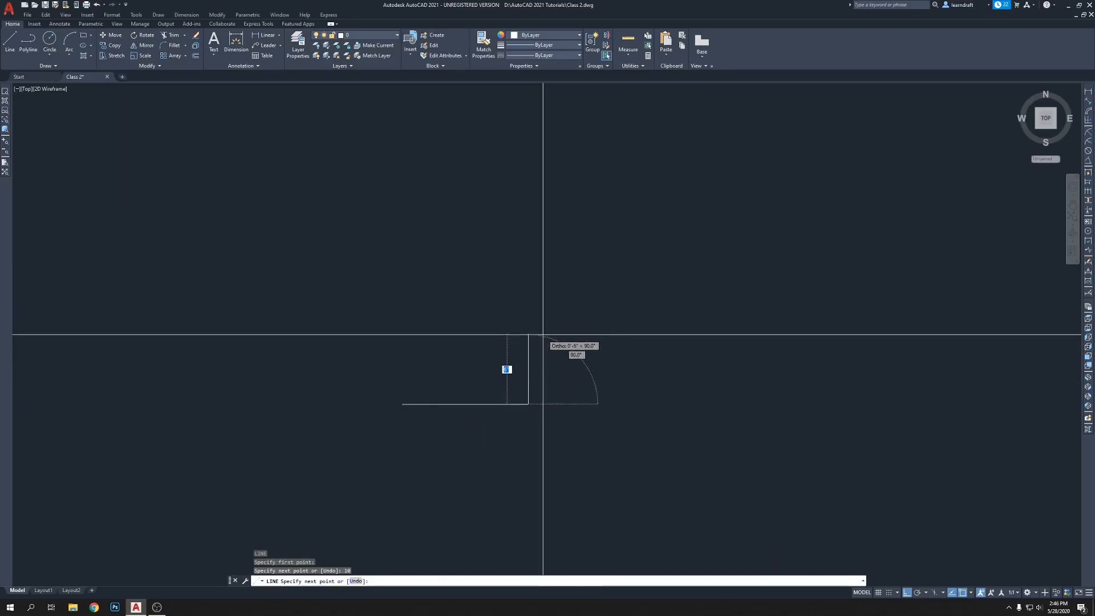
text(6)
key(Return)
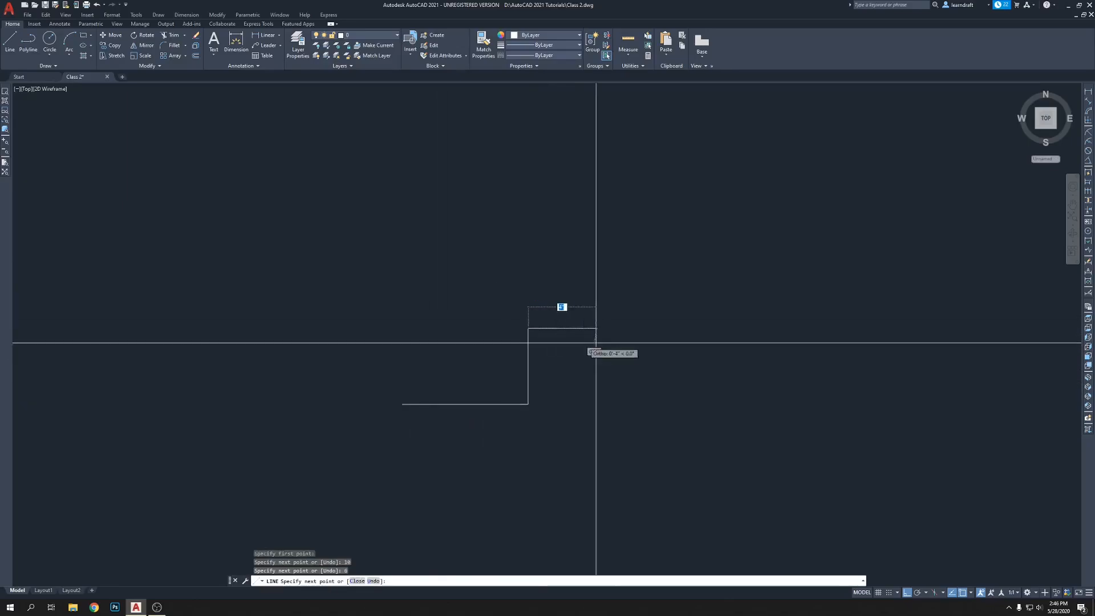
Step: Continue the stair line with the second and third steps, each a 10" horizontal tread followed by a 6" vertical riser
middle_drag(630, 342, 580, 328)
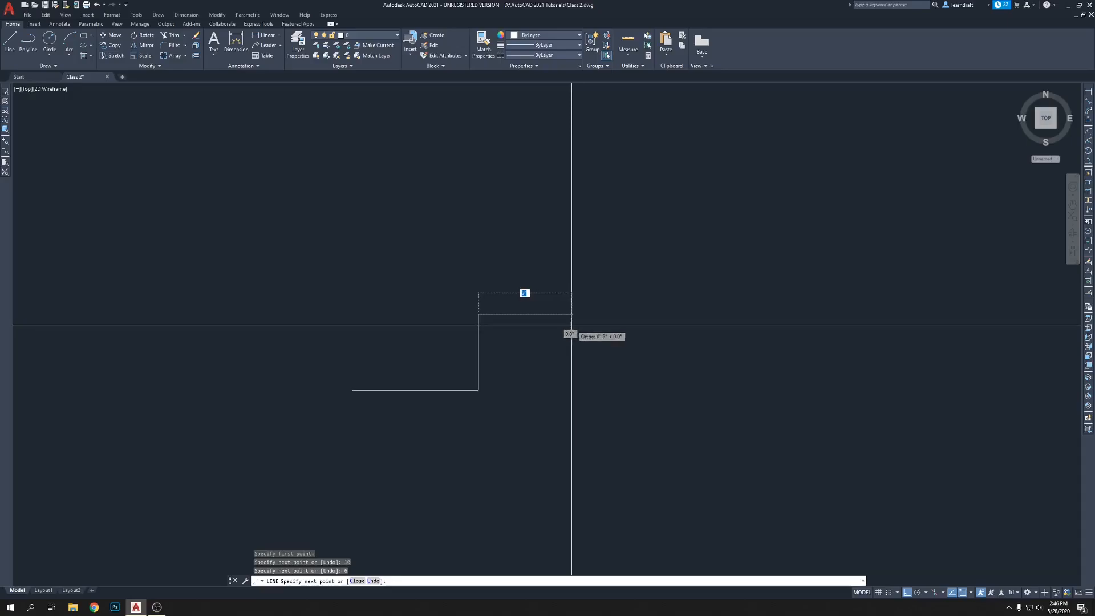
text(10)
key(Return)
text(6)
key(Return)
text(10)
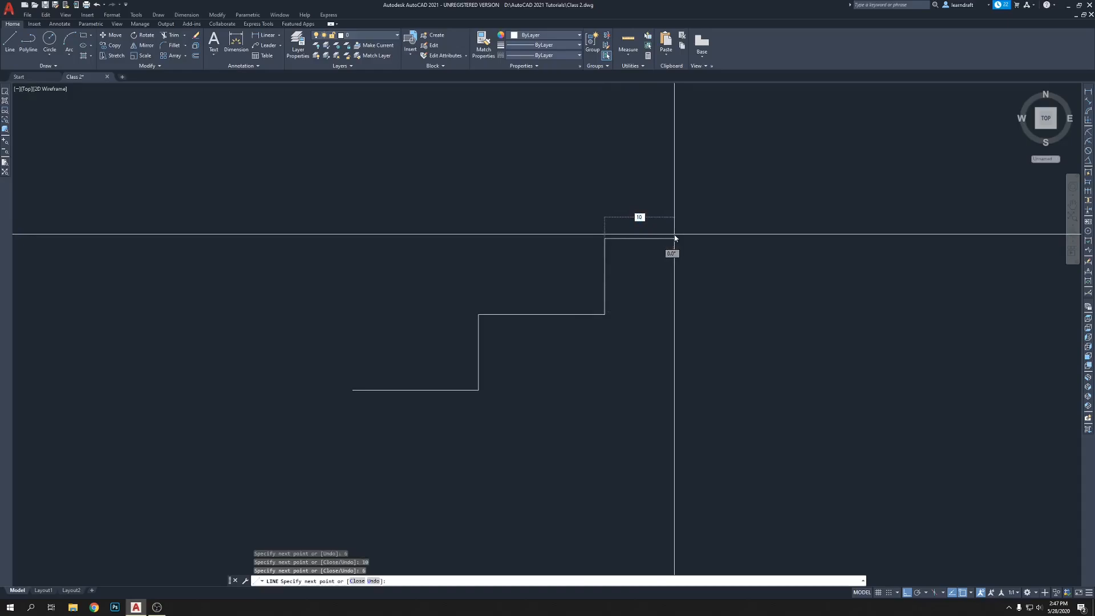
key(Return)
middle_drag(707, 151, 527, 202)
text(6)
key(Return)
Step: Add the fourth and fifth steps to the stair line, each with a 10" tread and a 6" riser
text(10)
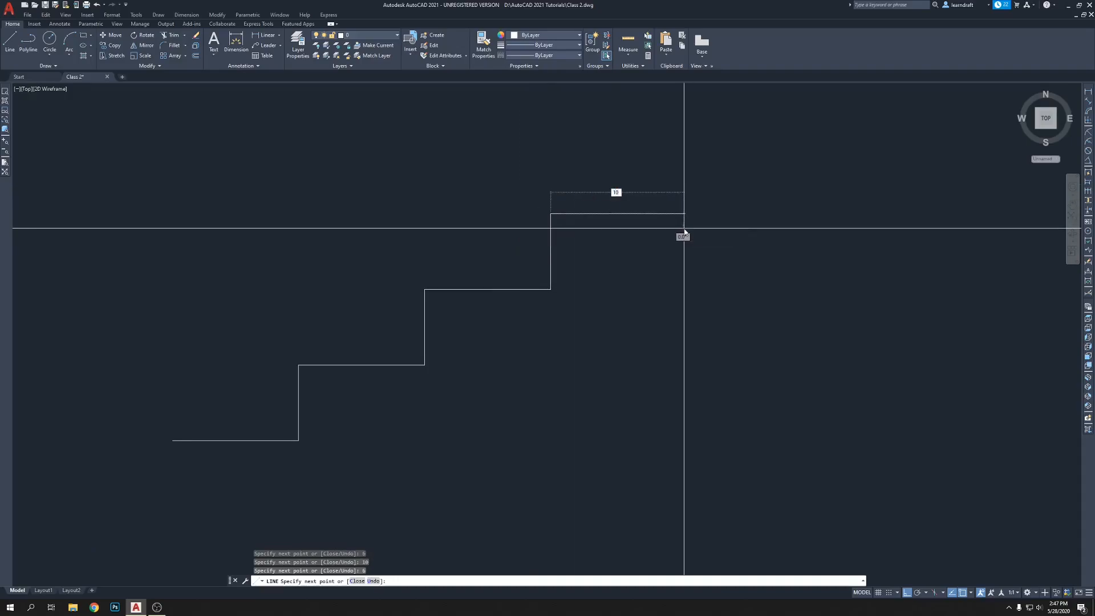
key(Return)
middle_drag(686, 229, 638, 329)
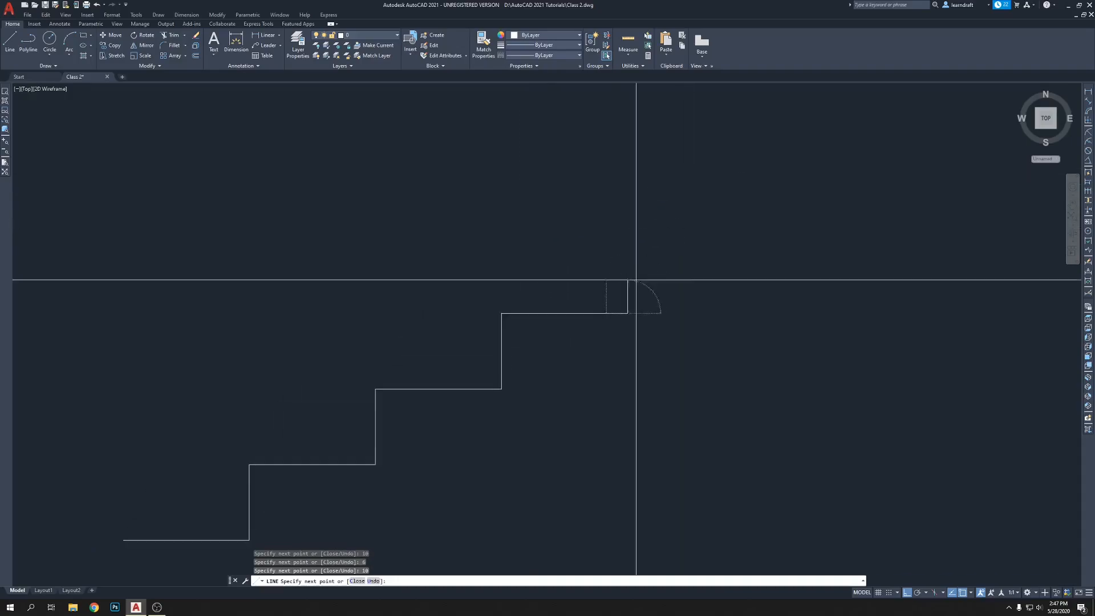
text(6)
key(Return)
text(10)
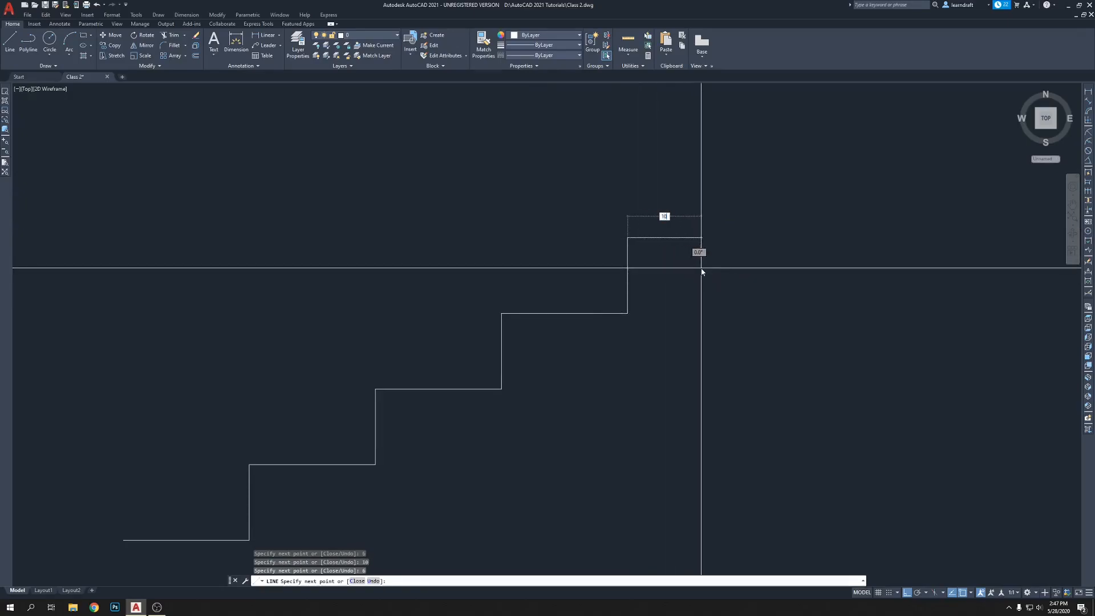
key(Return)
middle_drag(632, 351, 636, 323)
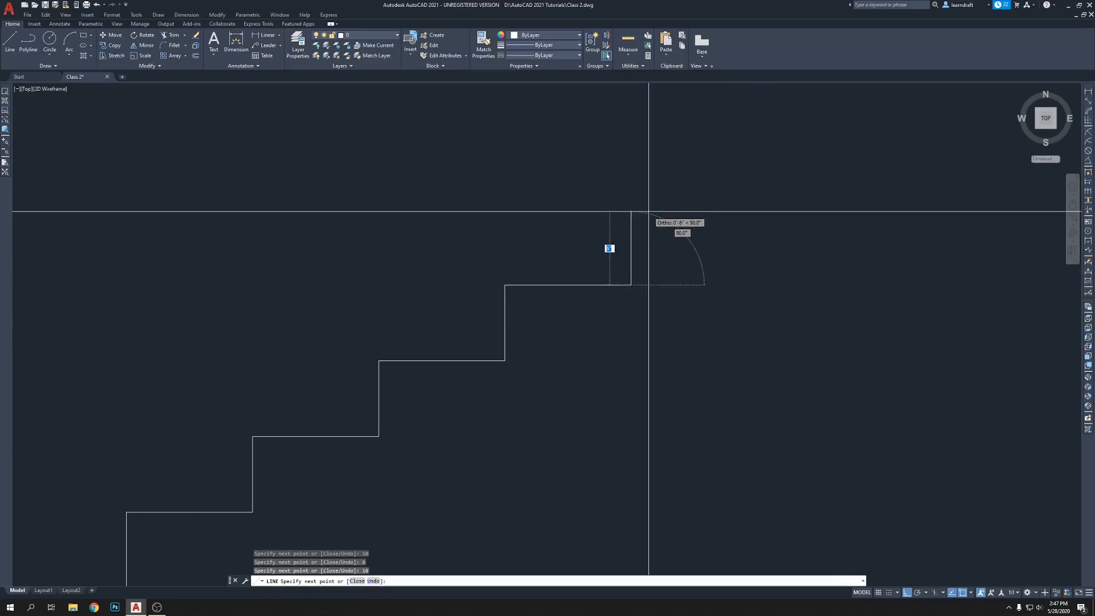
text(6)
key(Return)
Step: Add the sixth and seventh steps to the stair line, using 10" treads to the right and 6" risers upward
scroll(647, 217, down, 4)
middle_drag(628, 218, 581, 252)
scroll(539, 252, up, 2)
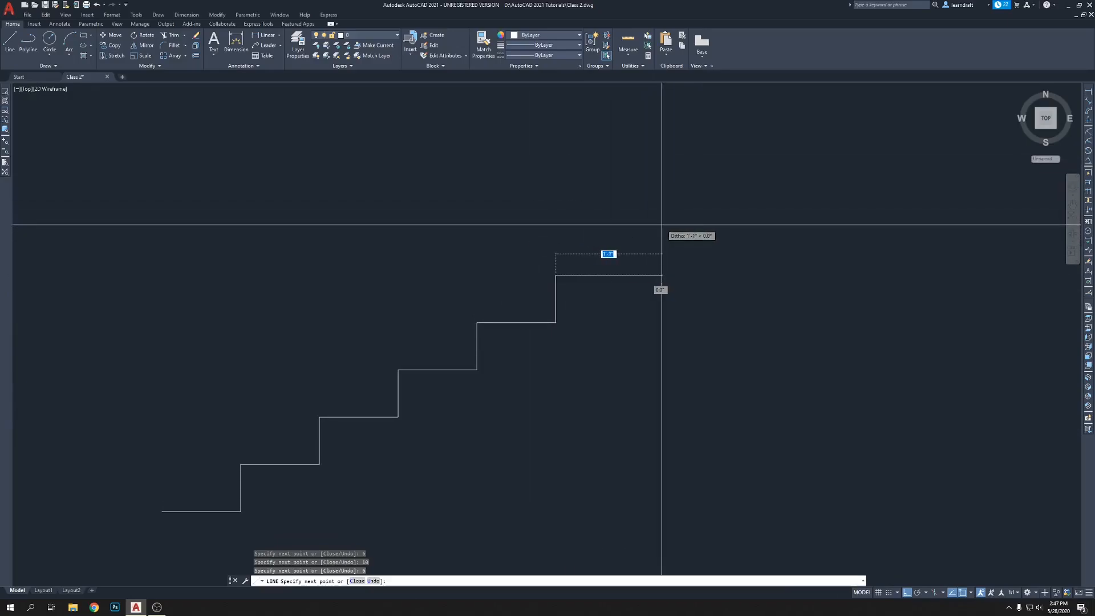
text(10)
key(Return)
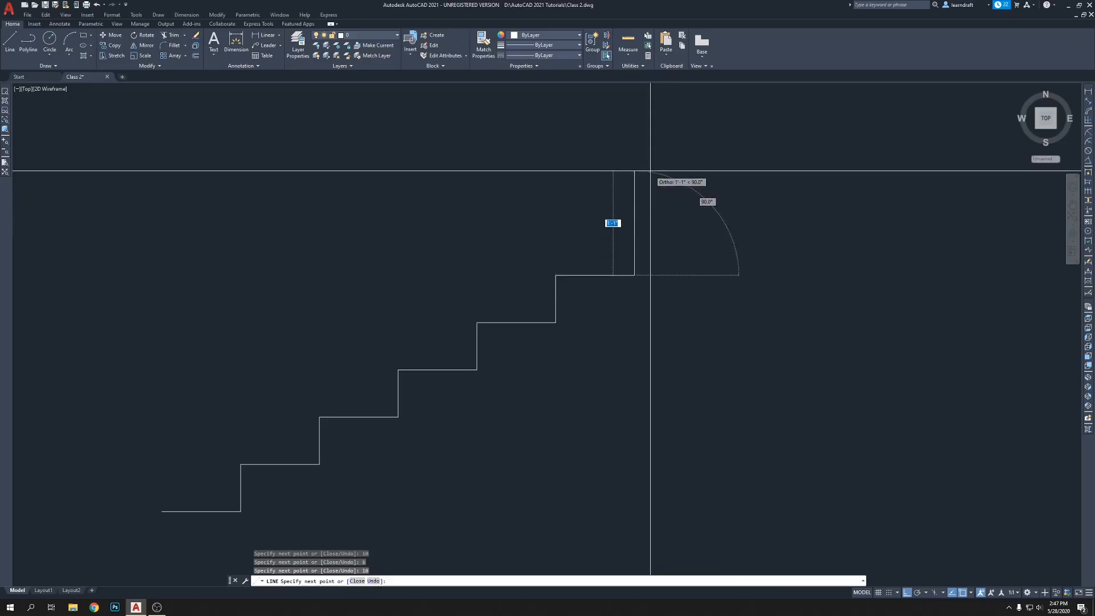
text(6)
key(Return)
text(10)
key(Return)
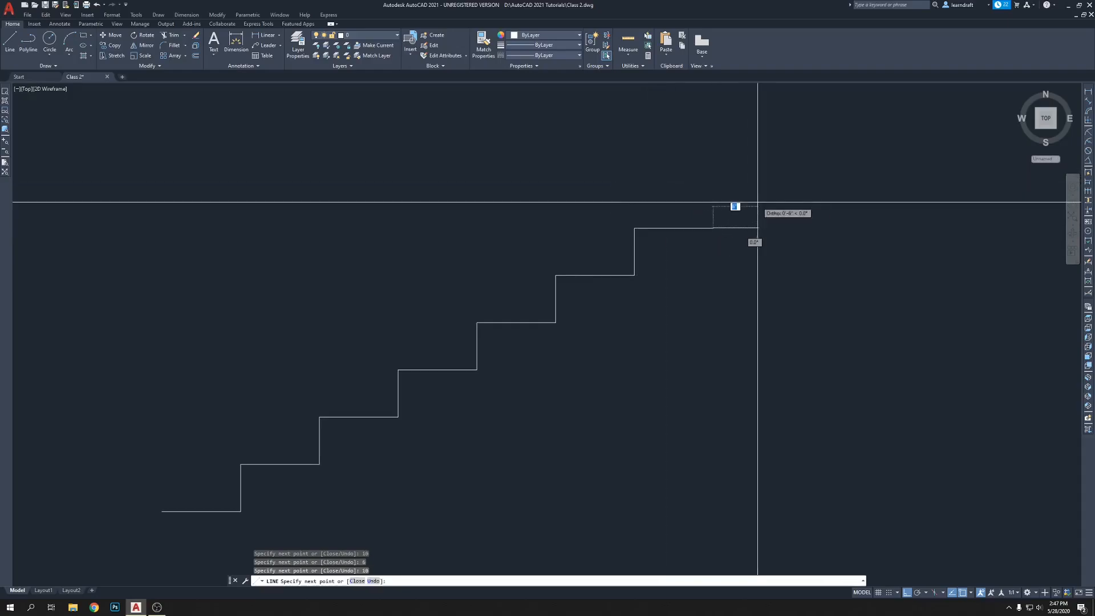
middle_drag(748, 151, 711, 210)
text(6)
key(Return)
Step: Draw the eighth step of the stair with a 10" tread and a 6" riser
scroll(711, 210, down, 5)
scroll(718, 195, up, 2)
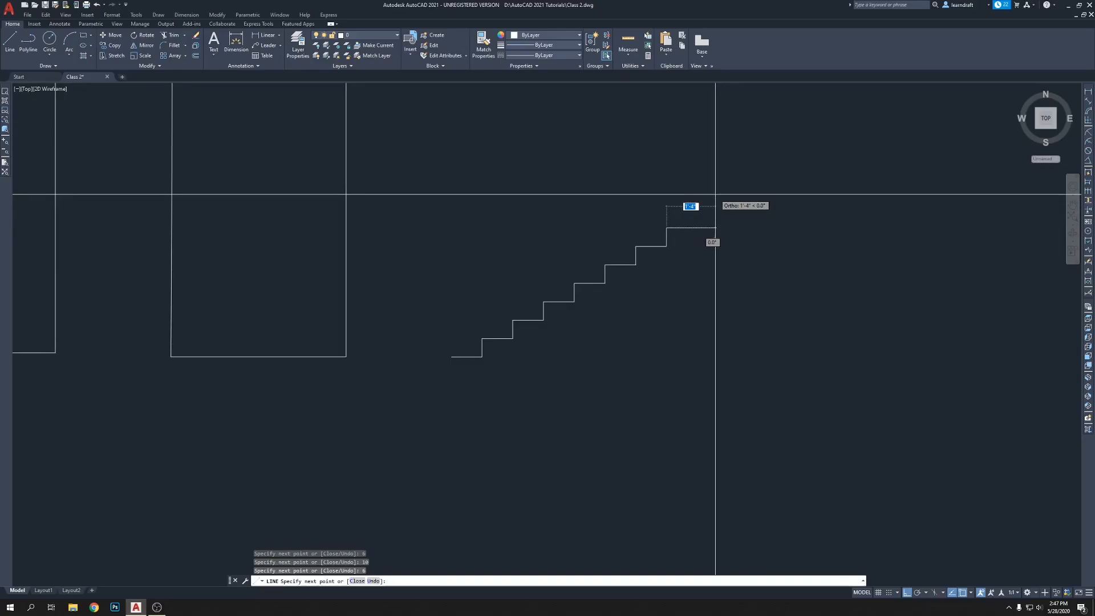
scroll(690, 211, up, 3)
scroll(697, 159, down, 2)
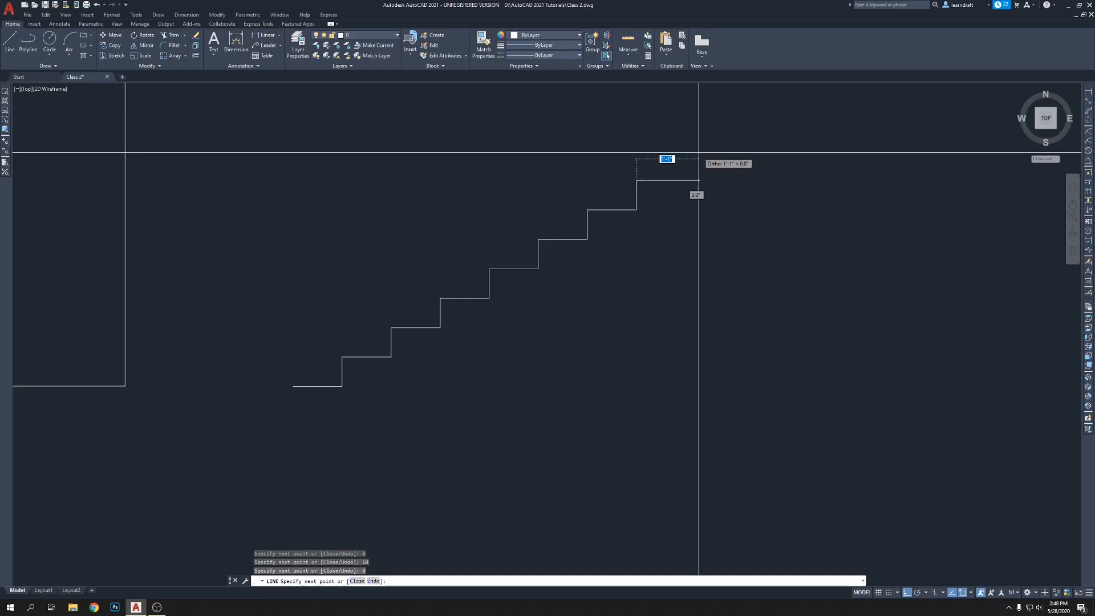
middle_drag(699, 153, 650, 165)
text(1)
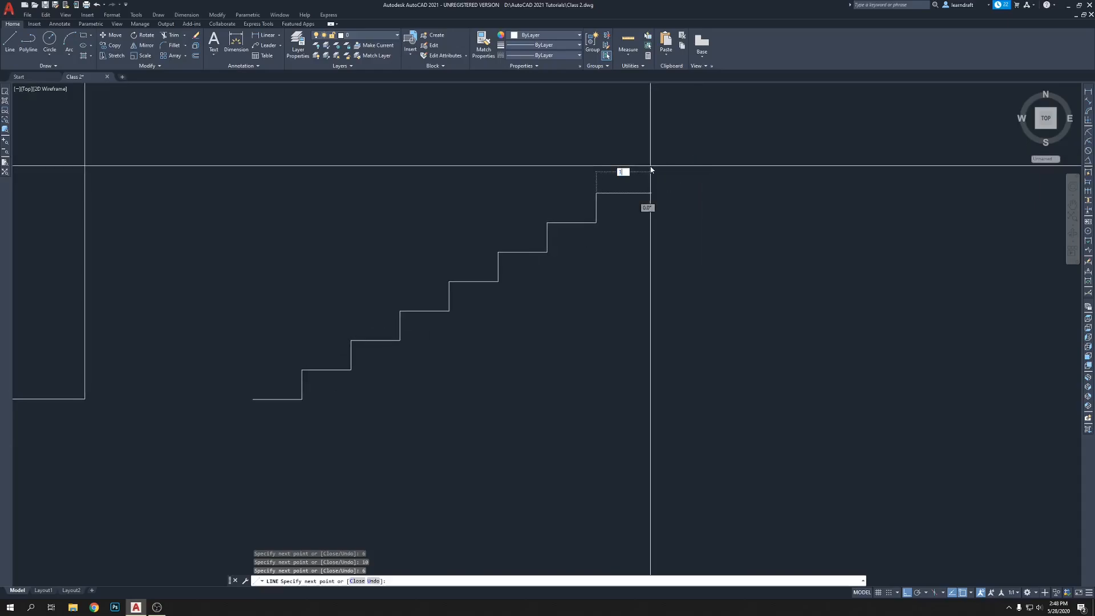
text(0)
key(Return)
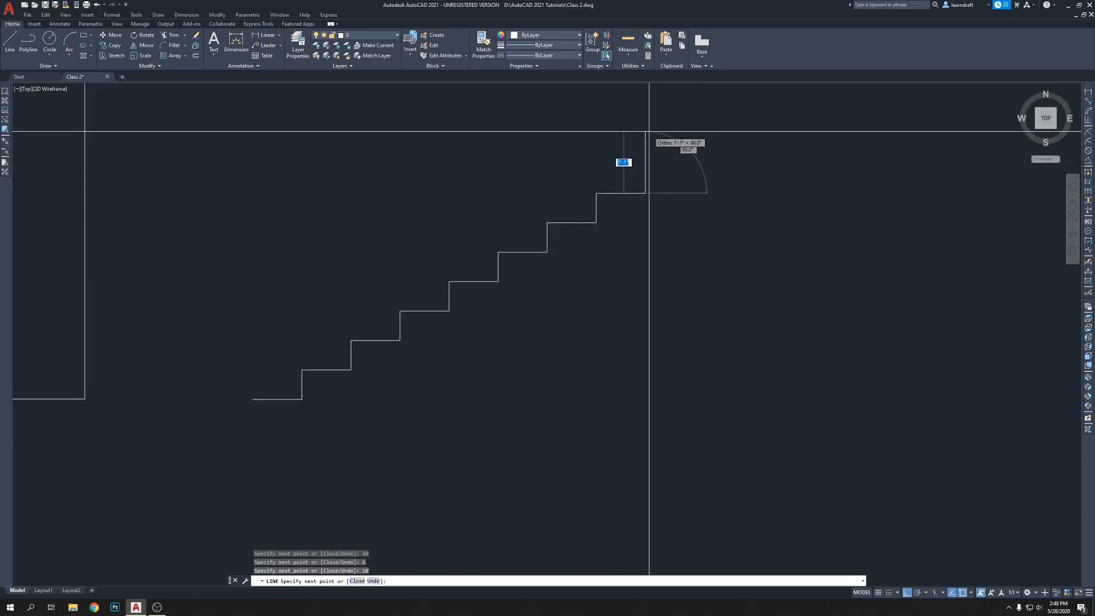
text(6)
key(Return)
Step: Draw the ninth and tenth steps of the stair, each with a 10" tread and a 6" riser
text(10)
key(Return)
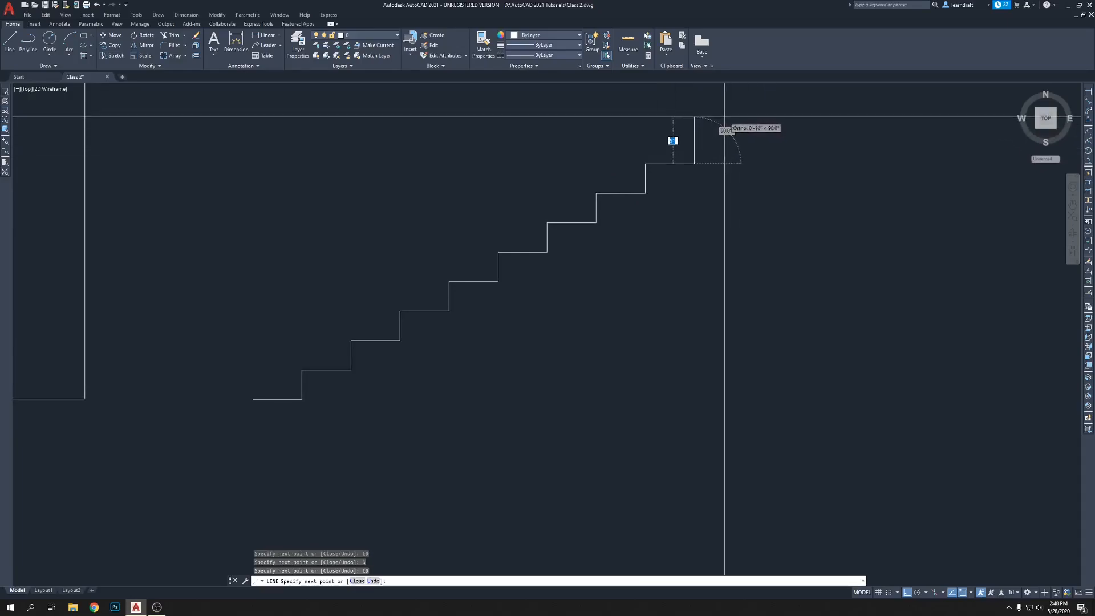
text(6)
key(Return)
middle_drag(730, 119, 625, 157)
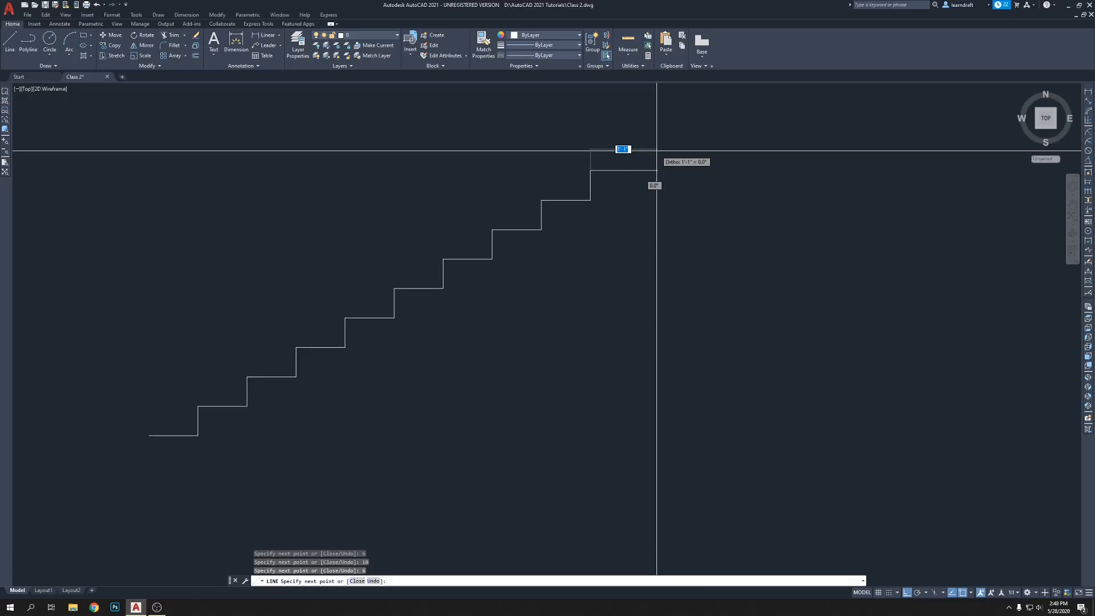
mouse_move(656, 151)
middle_down()
mouse_move(648, 183)
mouse_move(620, 209)
middle_up()
text(10)
key(Return)
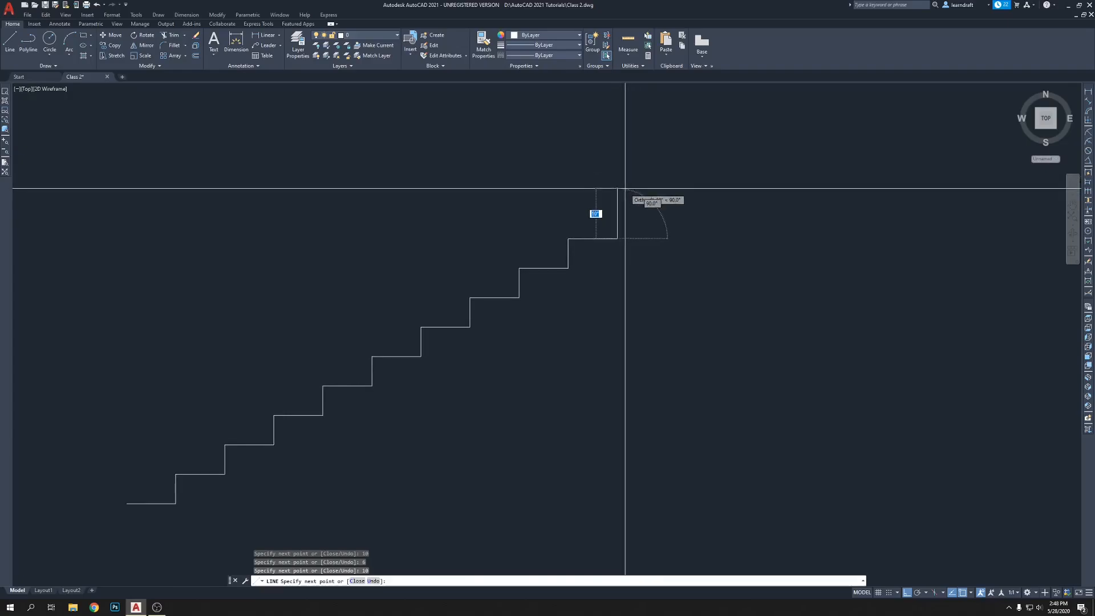
text(6)
key(Return)
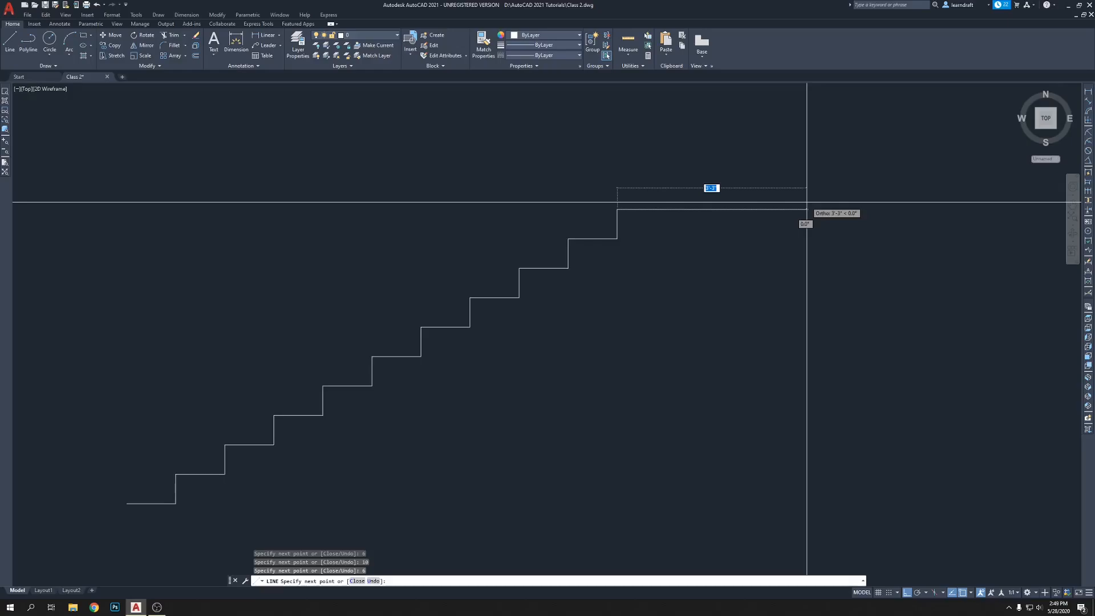
Step: Draw a 60" horizontal landing to the right from the top riser and end the Line command
text(5)
text(60)
key(Return)
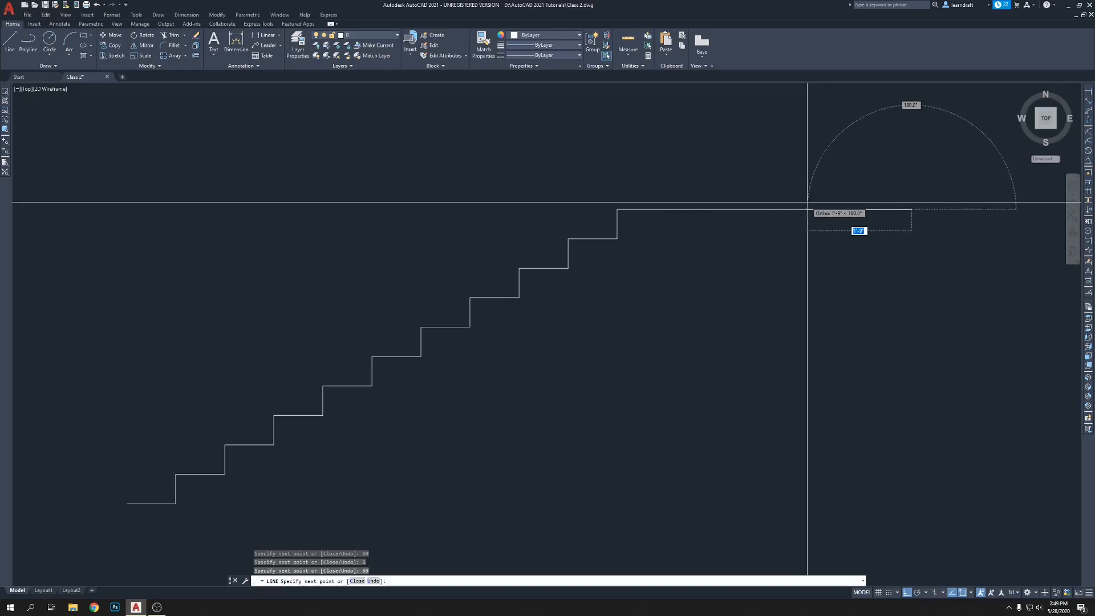
scroll(702, 258, down, 4)
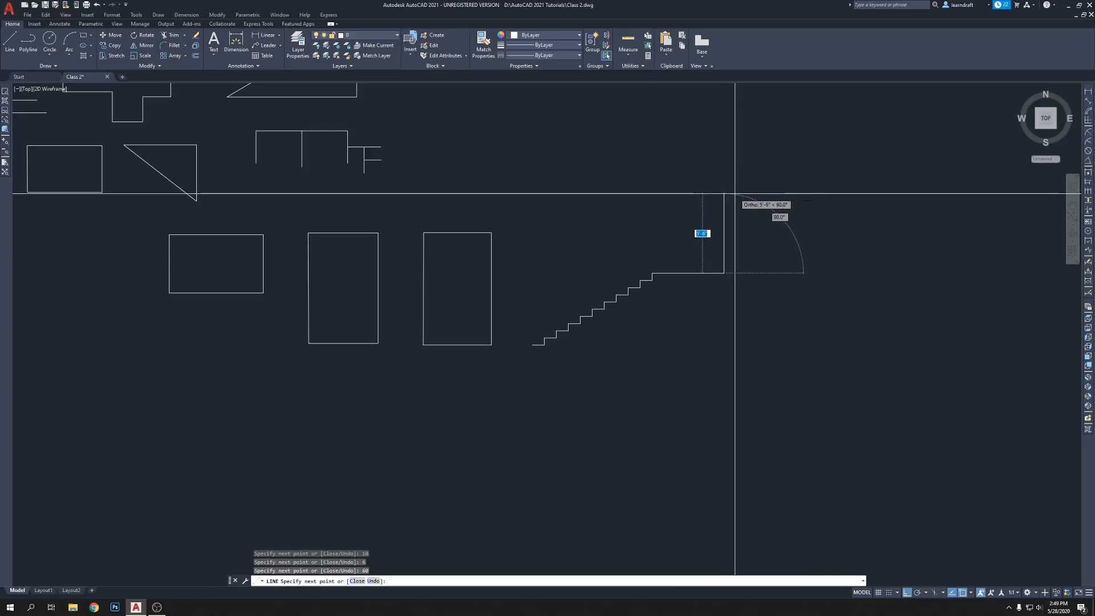
key(Escape)
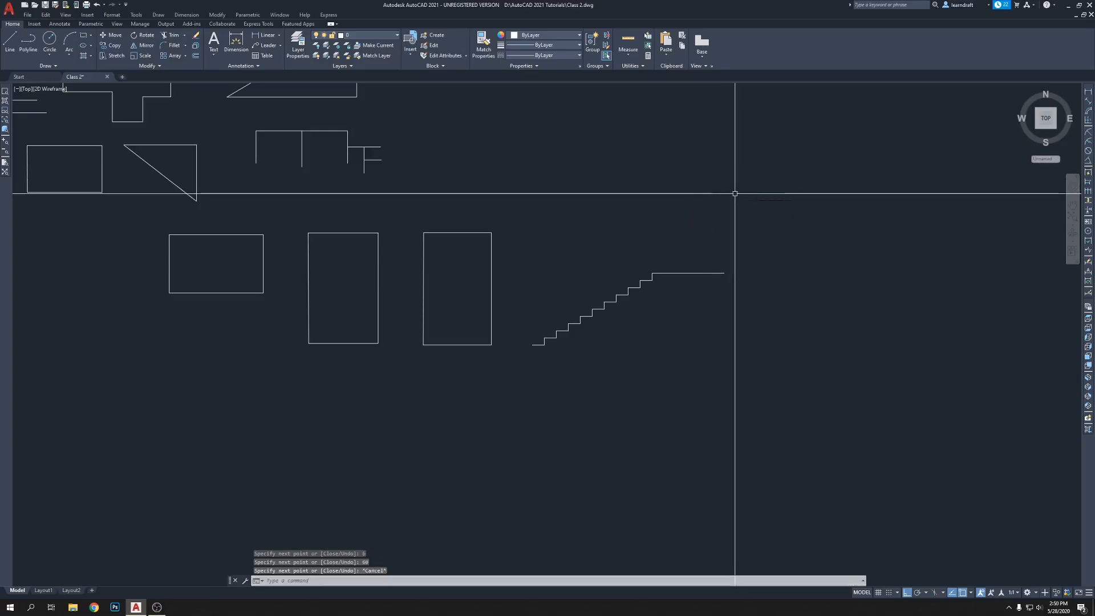
Step: Select the landing line and check its length at its right end grip, then clear the selection
scroll(721, 256, up, 6)
scroll(736, 214, down, 2)
click(736, 224)
click(708, 196)
scroll(684, 176, up, 1)
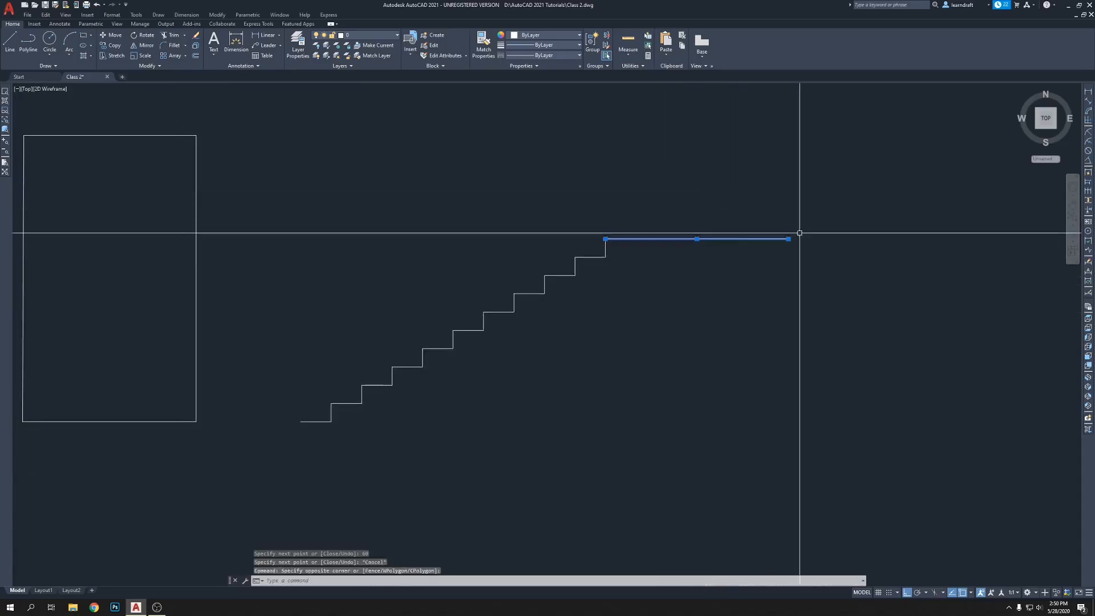
mouse_move(788, 238)
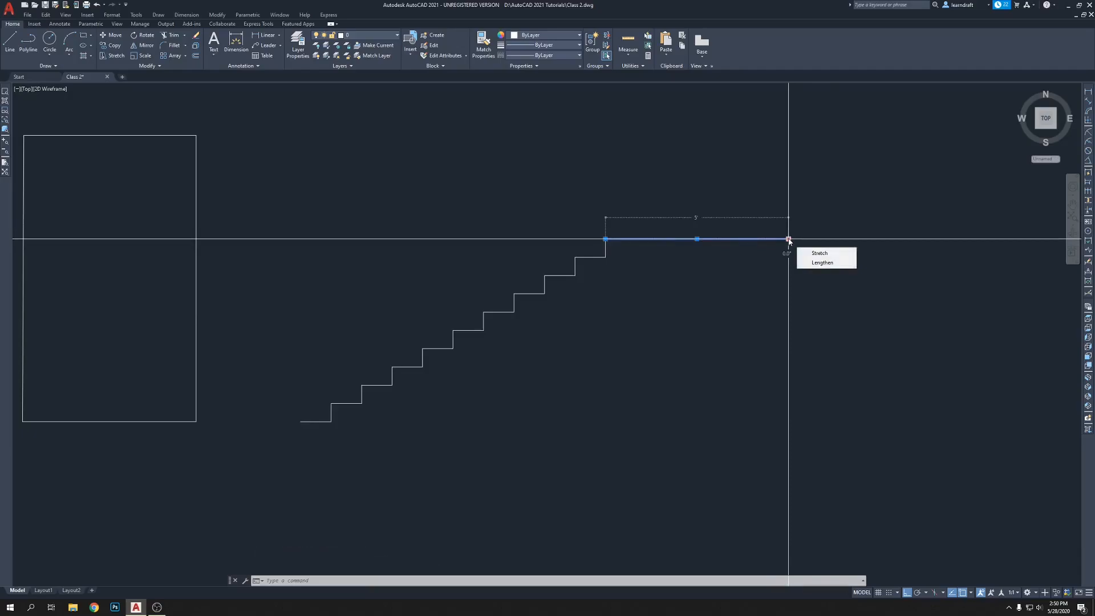
scroll(788, 239, up, 2)
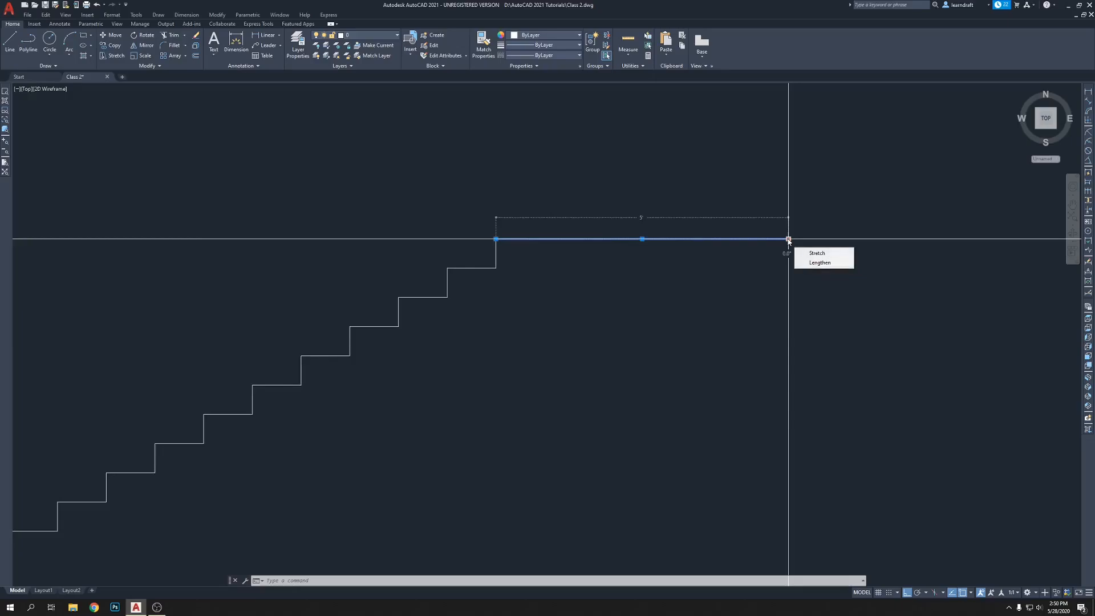
scroll(788, 239, down, 4)
scroll(769, 190, up, 2)
middle_drag(755, 178, 771, 171)
key(Escape)
key(Escape)
middle_drag(761, 166, 772, 156)
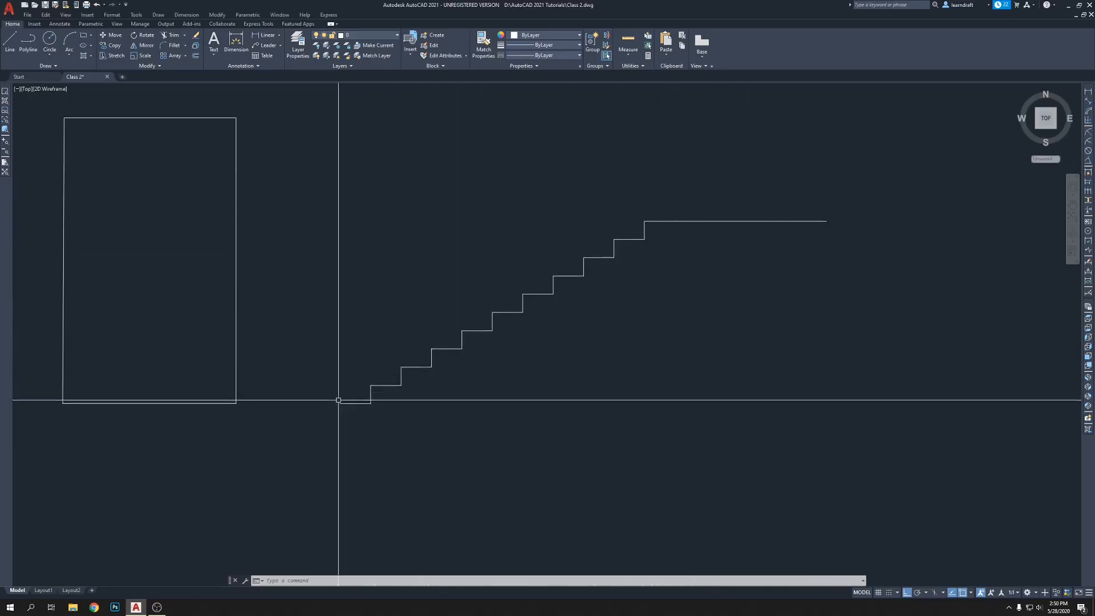
Step: Select the lowest treads and risers one by one to check that they are separate lines, then deselect them
click(361, 396)
click(372, 396)
click(360, 403)
click(371, 395)
click(387, 385)
click(401, 375)
click(420, 367)
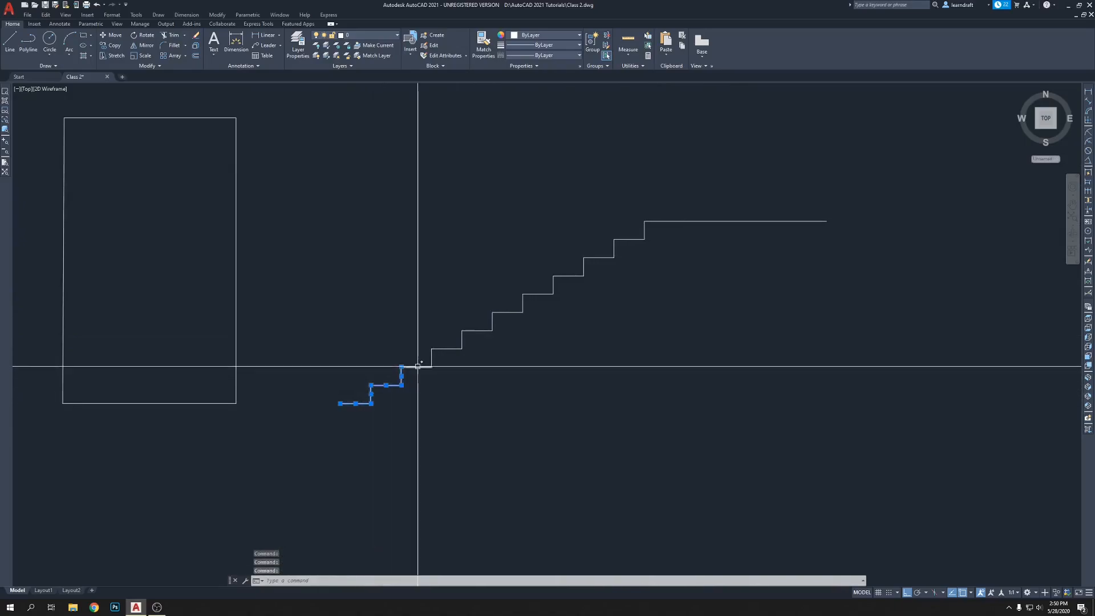
key(Escape)
middle_drag(609, 393, 611, 370)
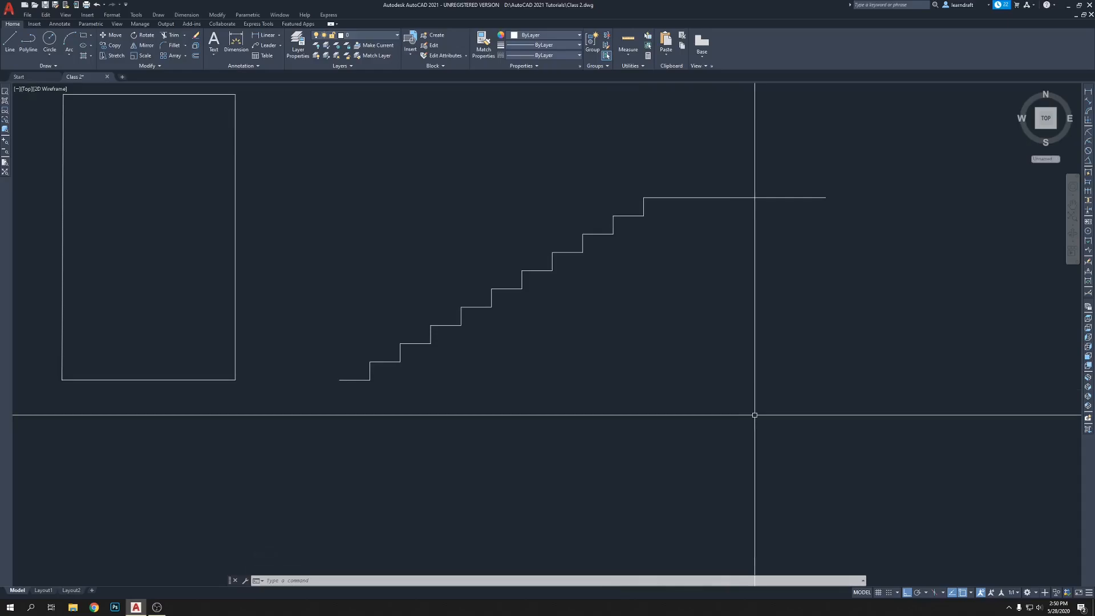
middle_drag(726, 410, 721, 386)
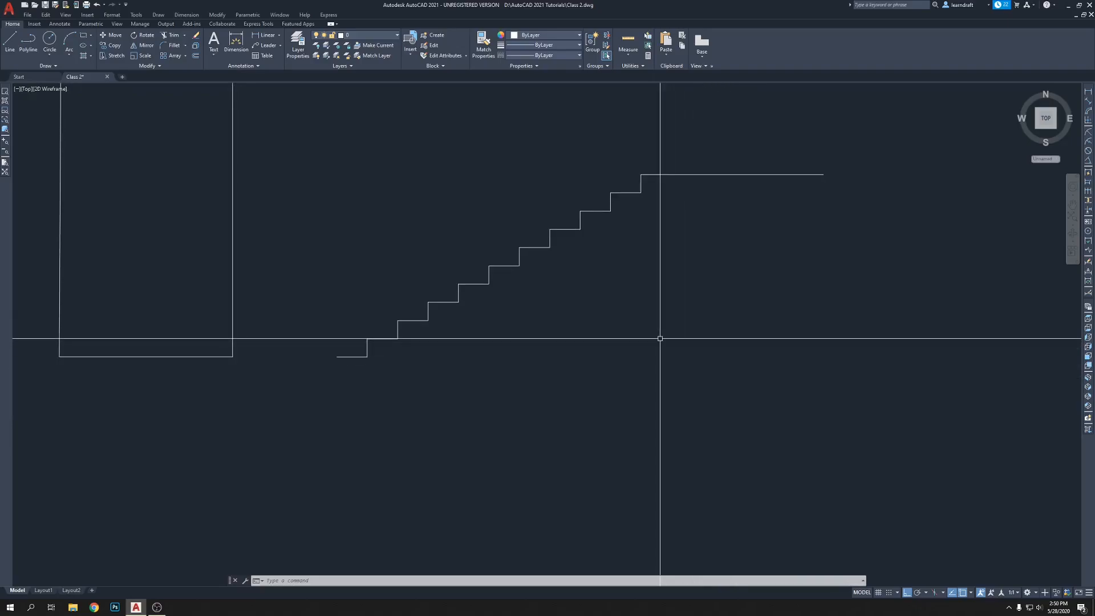
middle_drag(611, 293, 592, 305)
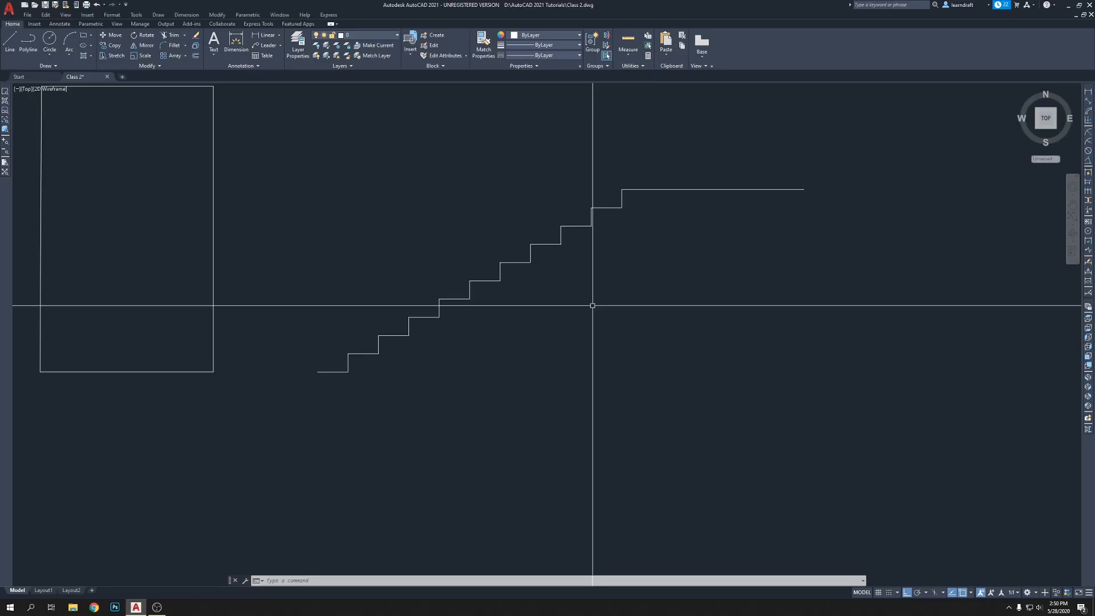
middle_drag(503, 388, 505, 379)
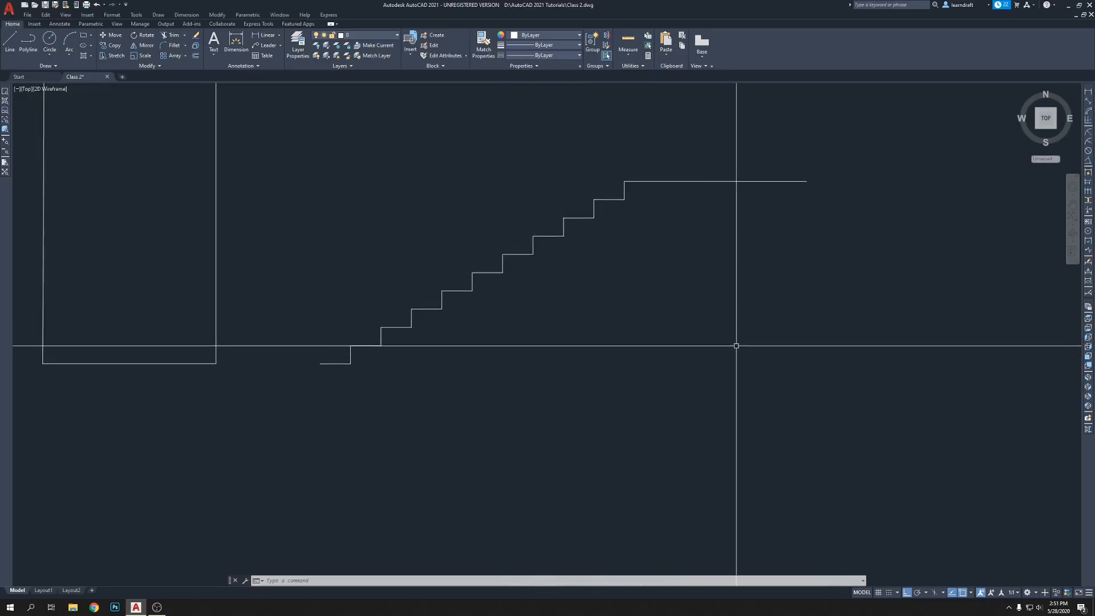
text(l)
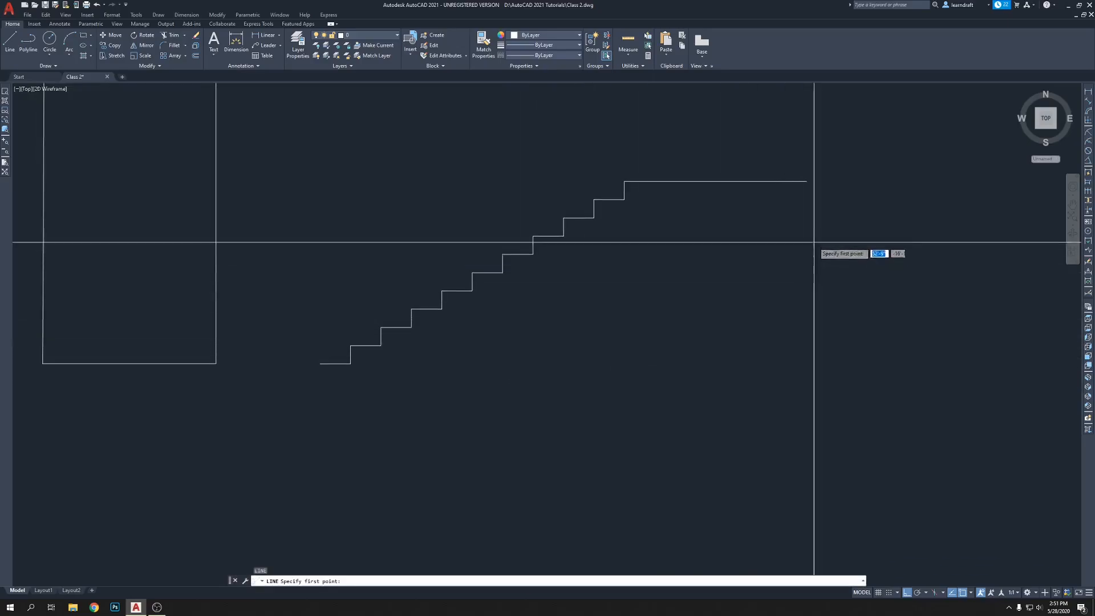
key(Return)
key(Escape)
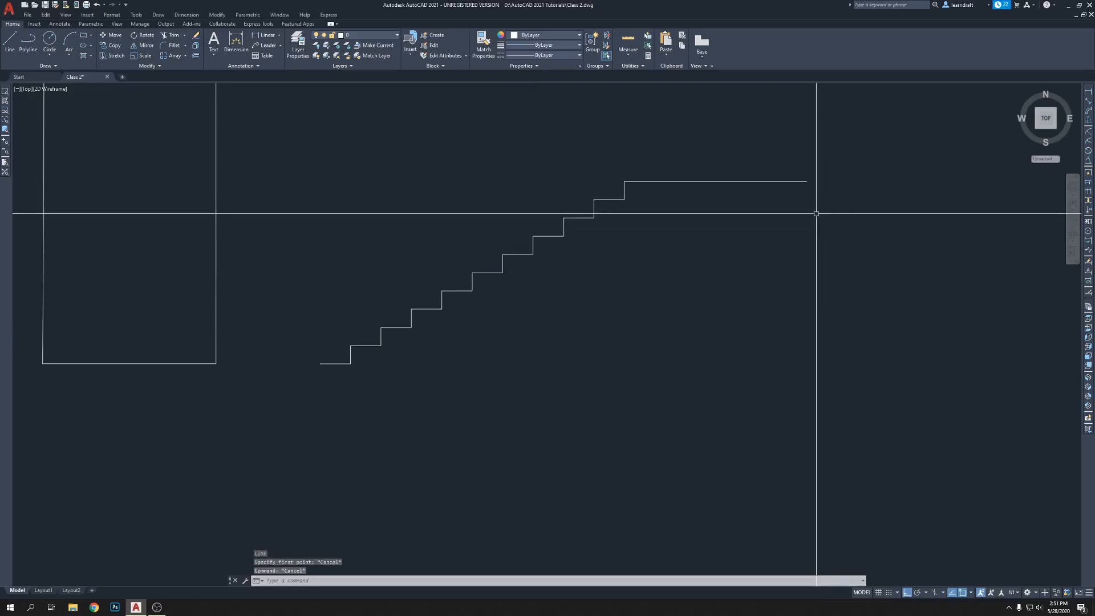
Step: Draw a 6' vertical line down from the landing's right end, continued by a horizontal base line running left past the lowest tread
key(Return)
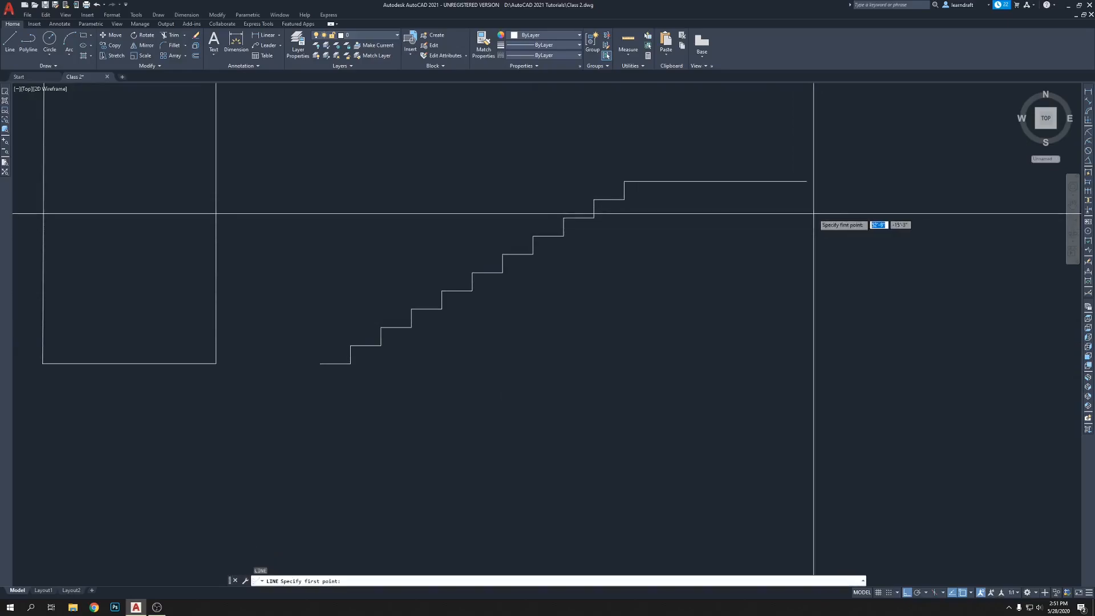
click(806, 181)
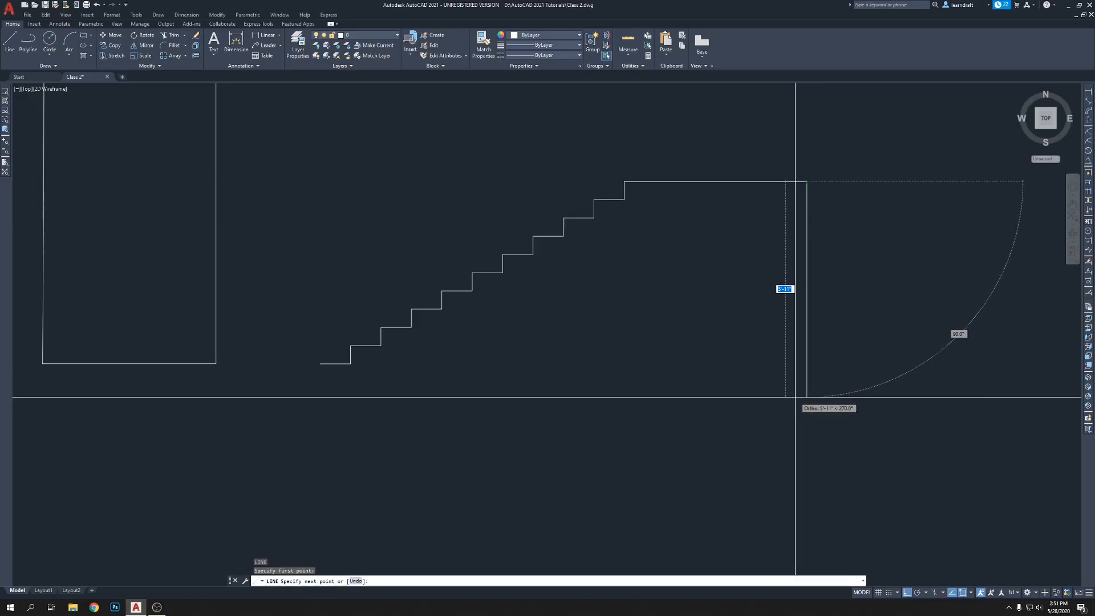
text(6)
key(Return)
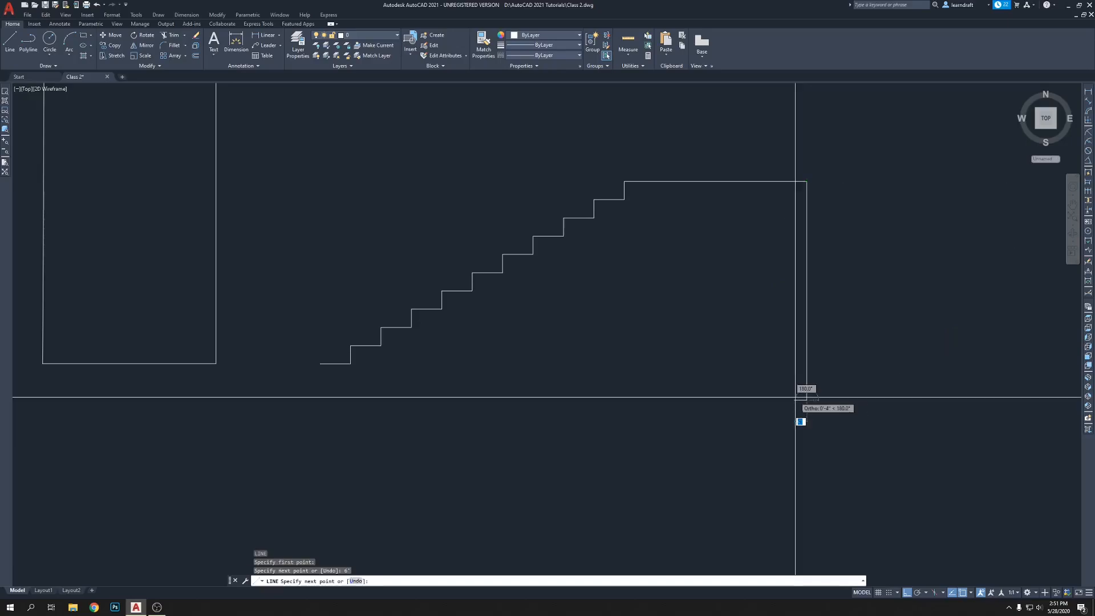
click(279, 404)
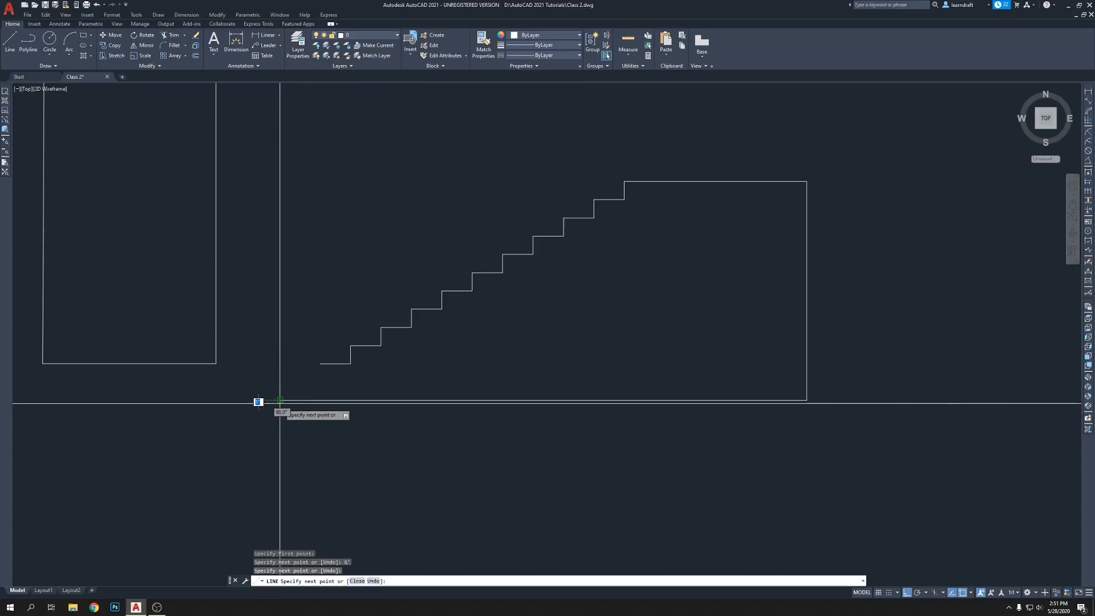
key(Return)
Step: Draw a 12" vertical line down from the left end of the lowest tread and end the Line command
mouse_move(306, 427)
middle_down()
mouse_move(329, 387)
mouse_move(376, 384)
middle_up()
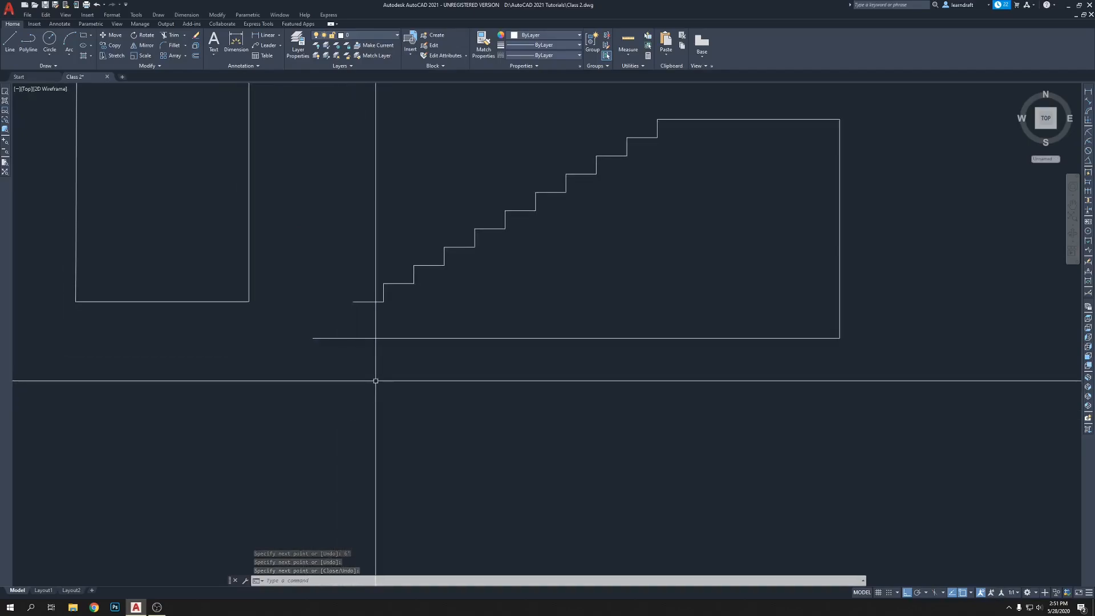
text(l)
key(Return)
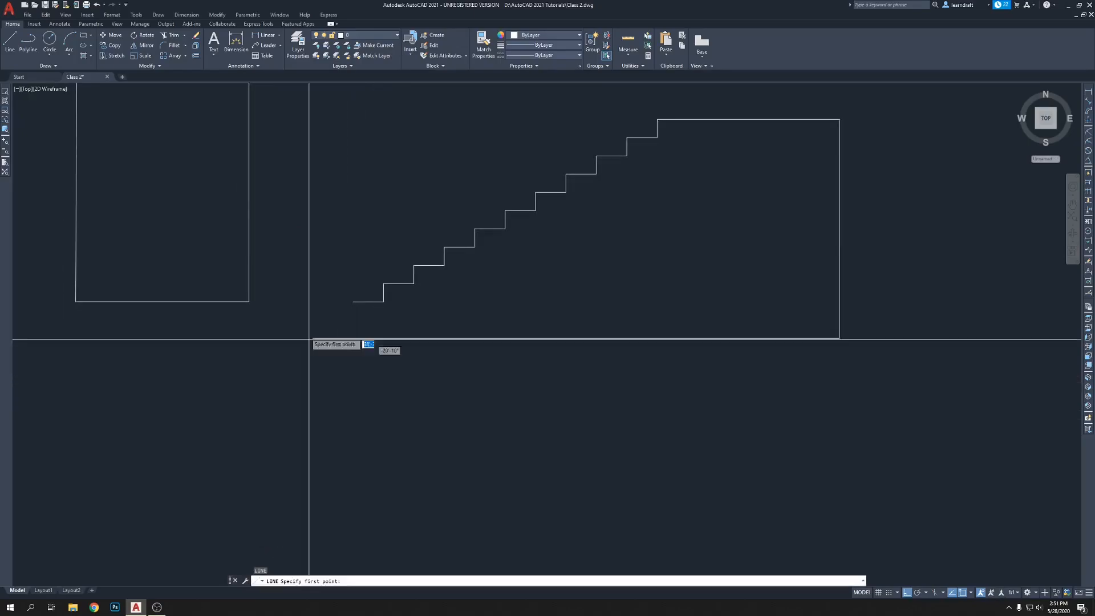
click(352, 302)
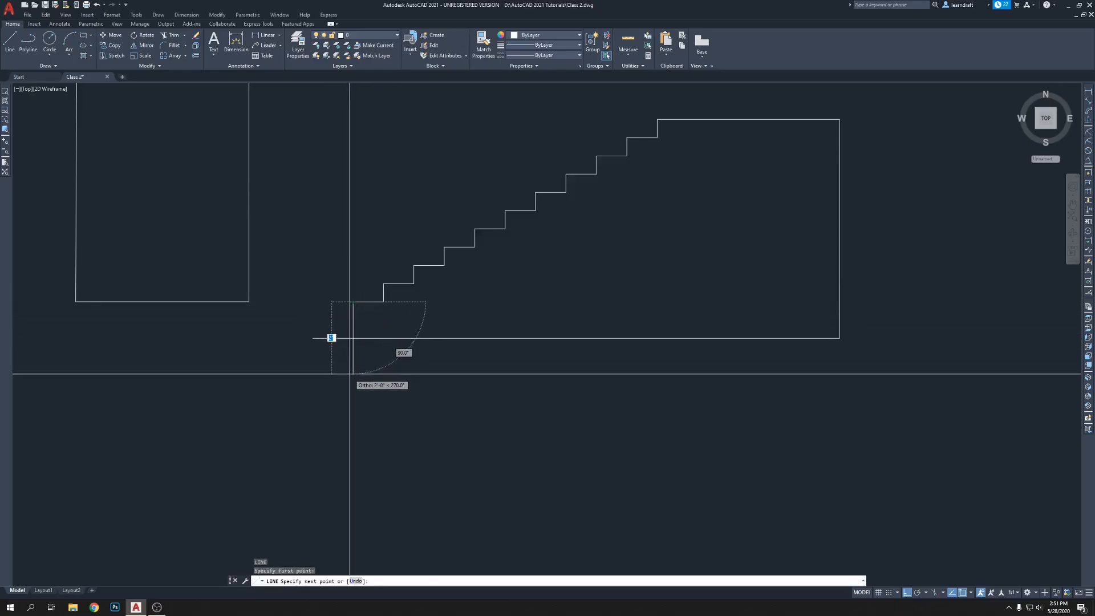
scroll(344, 359, up, 4)
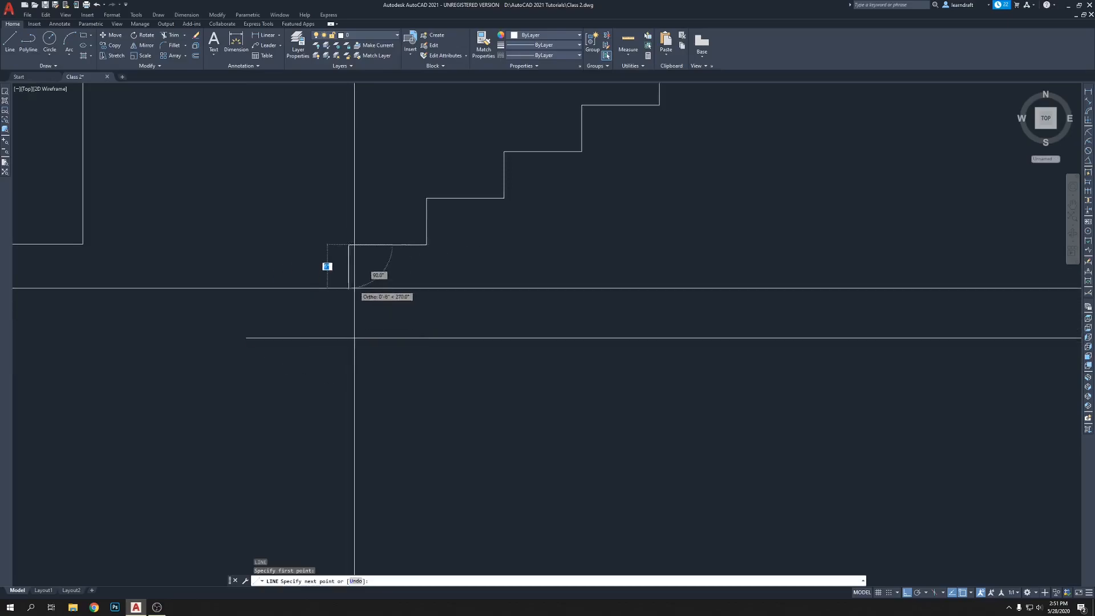
scroll(365, 284, down, 4)
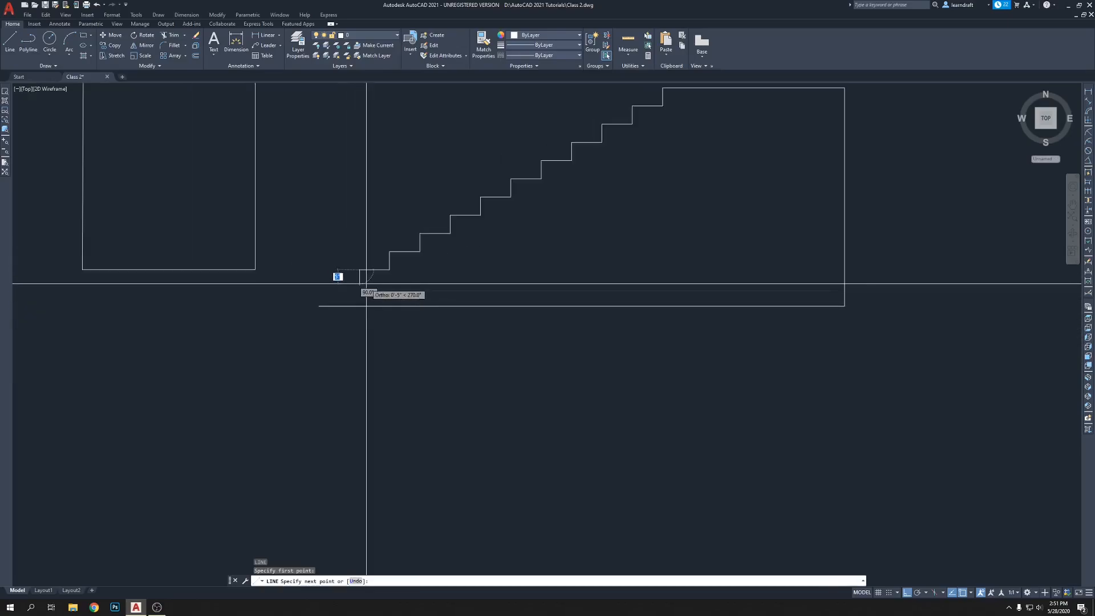
middle_drag(366, 285, 324, 371)
scroll(344, 327, up, 2)
scroll(325, 372, down, 2)
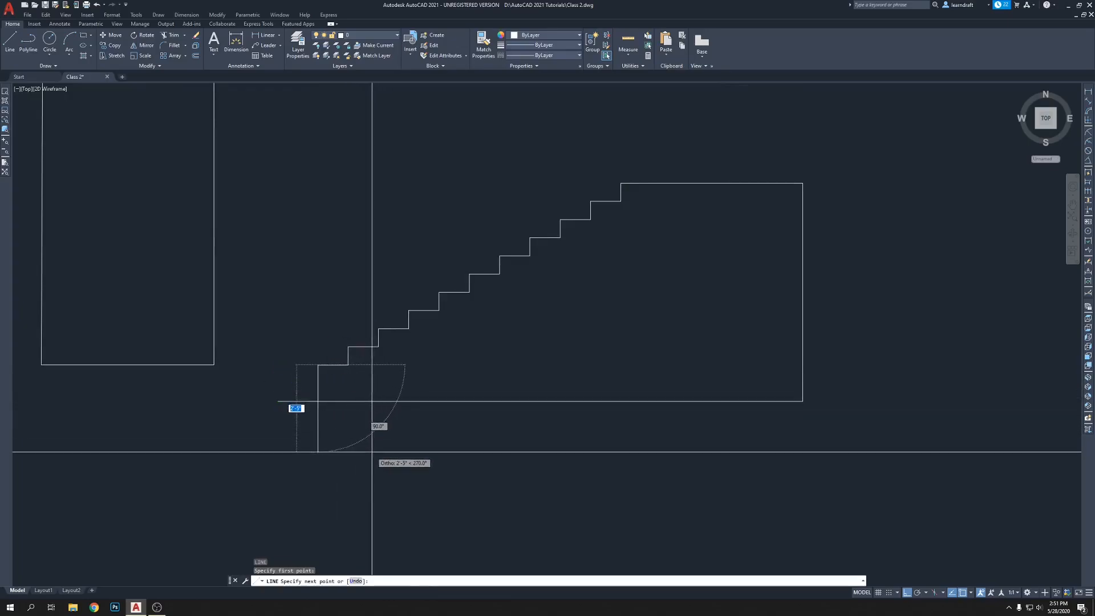
text(12)
key(Return)
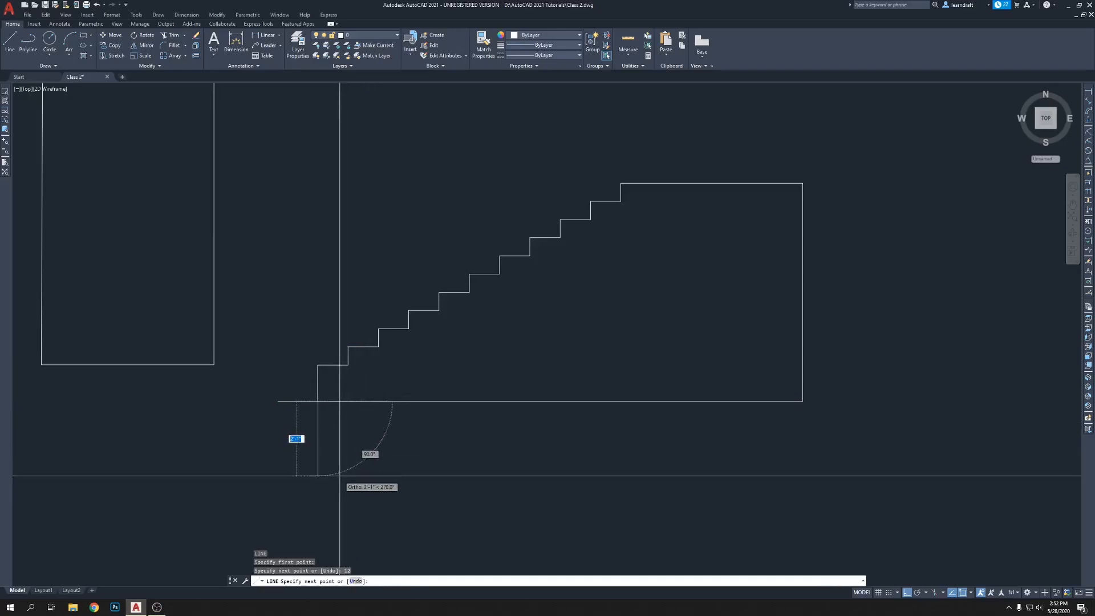
key(Escape)
Step: Stretch the base line's left end back to the foot of the 12" vertical line to close the profile, then deselect it
scroll(316, 416, up, 8)
scroll(315, 297, down, 6)
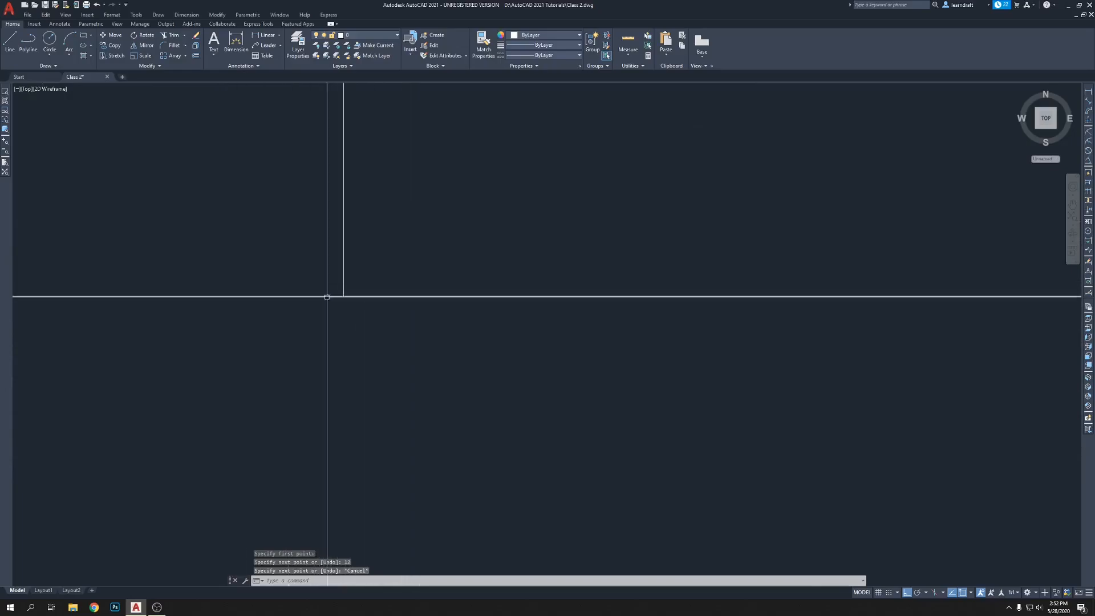
scroll(370, 327, up, 2)
middle_drag(475, 328, 395, 379)
middle_drag(446, 353, 453, 375)
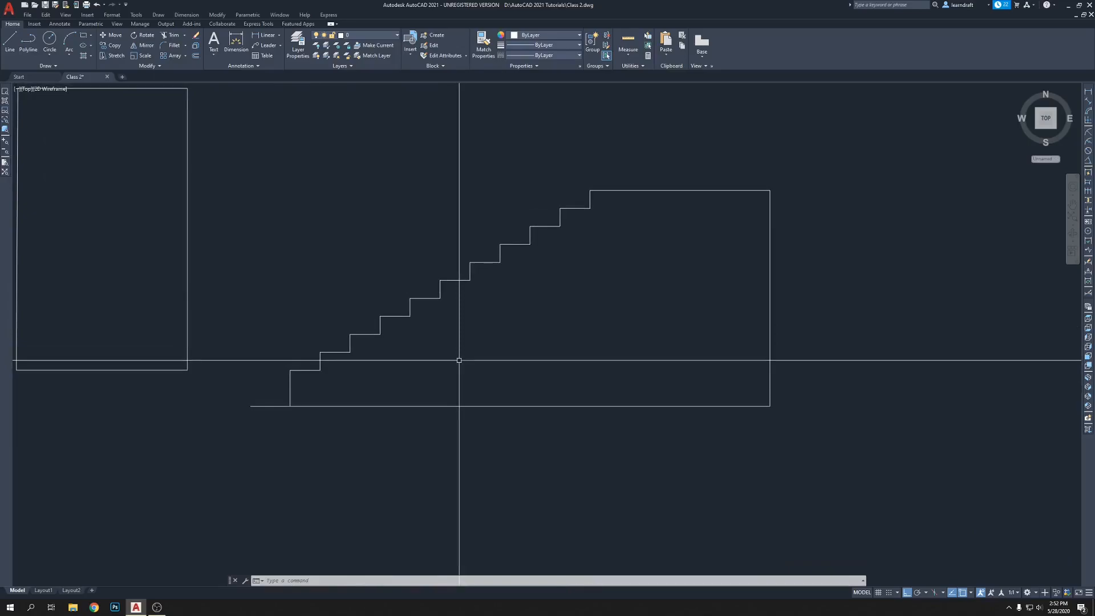
scroll(284, 396, up, 4)
click(352, 366)
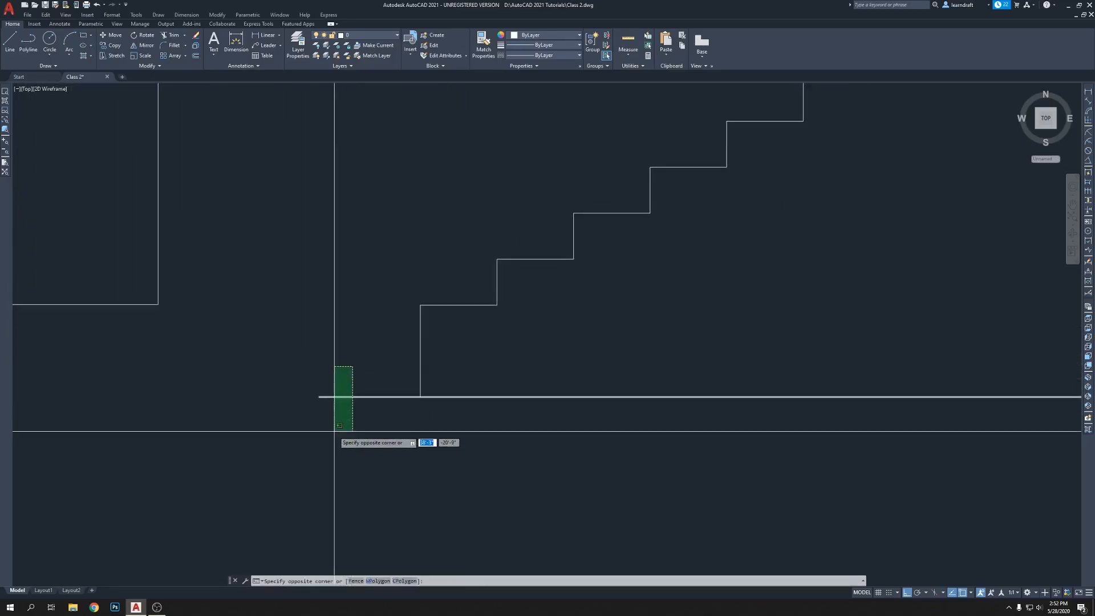
click(322, 435)
click(318, 397)
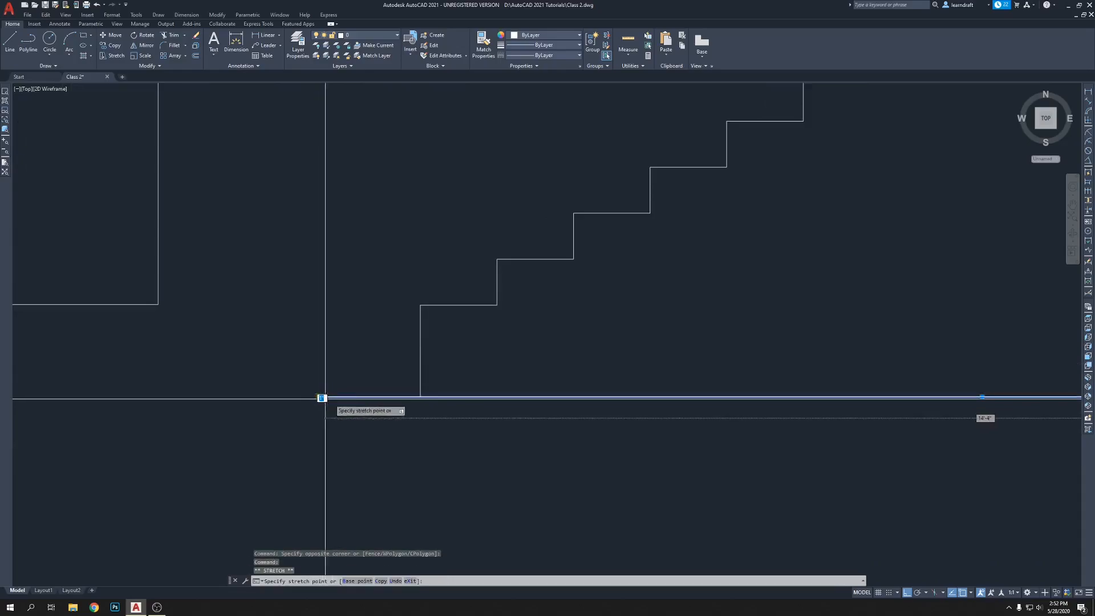
click(420, 396)
middle_drag(440, 447, 378, 420)
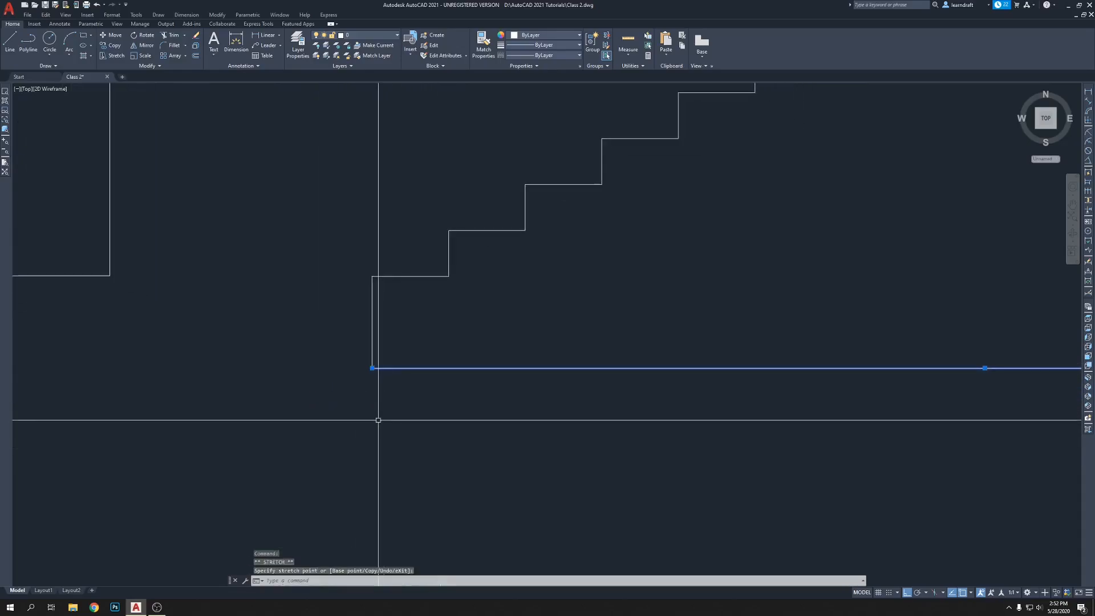
key(Escape)
Step: Select the uppermost tread to check that it is a separate line, then clear the selection
scroll(322, 389, down, 6)
middle_drag(401, 371, 390, 394)
scroll(389, 394, up, 2)
middle_drag(521, 346, 504, 360)
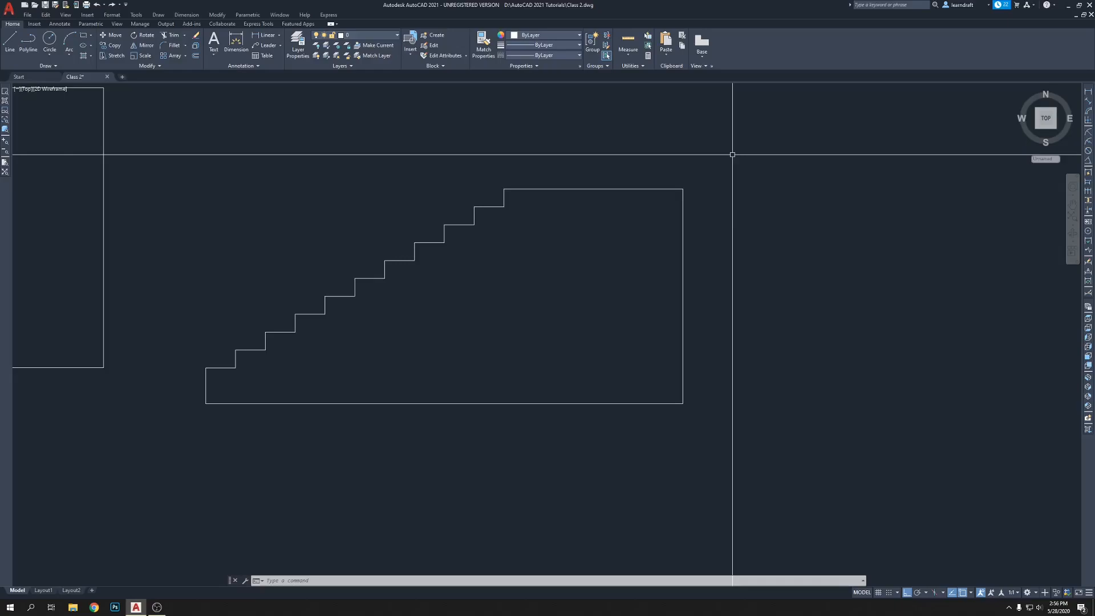
mouse_move(731, 122)
middle_down()
mouse_move(701, 123)
mouse_move(703, 136)
middle_up()
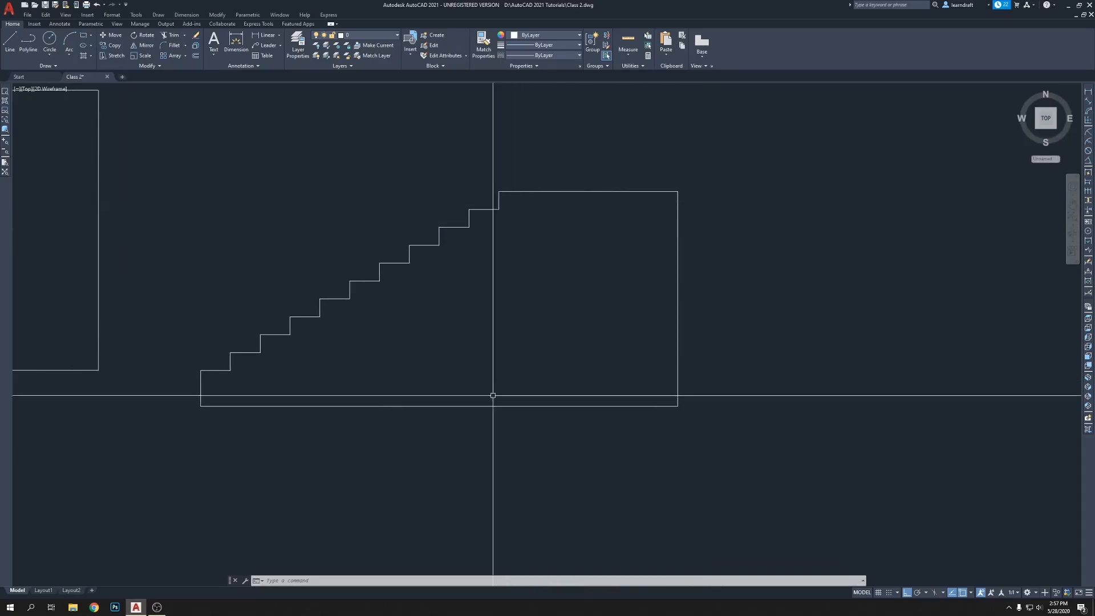
click(491, 210)
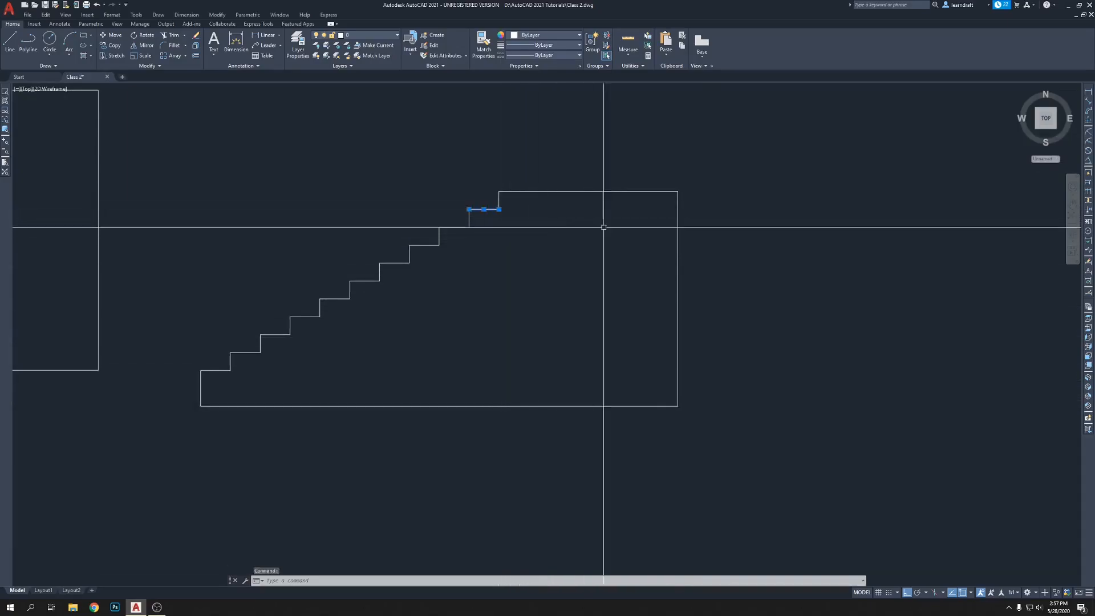
key(Escape)
key(Escape)
middle_drag(750, 262, 753, 249)
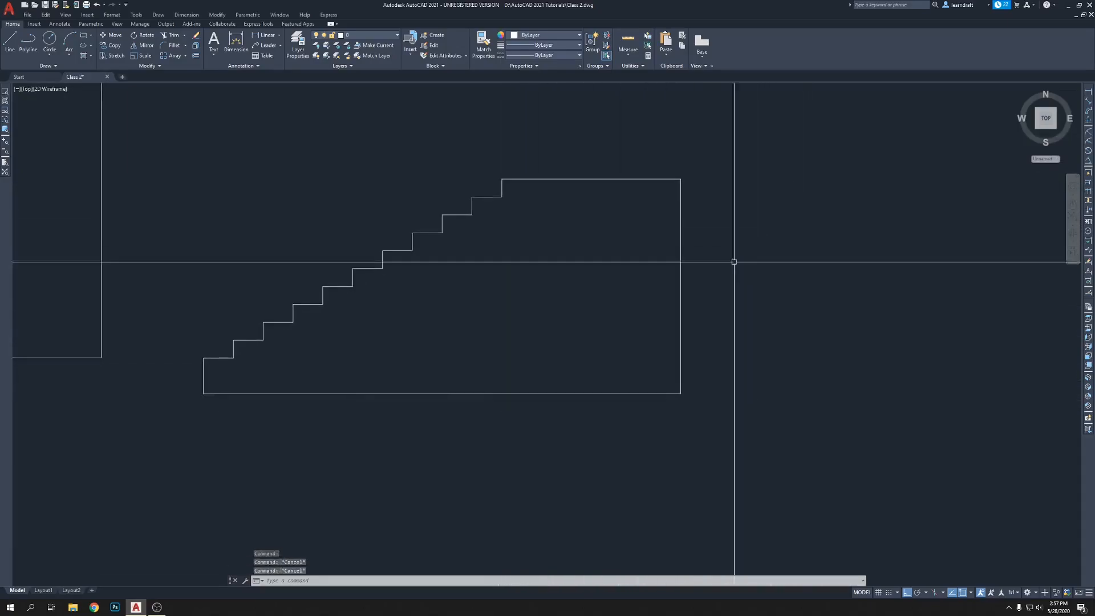
Step: Start Extend with the Boundary edges option, using the right vertical line and the base line as boundaries
text(ex)
key(Return)
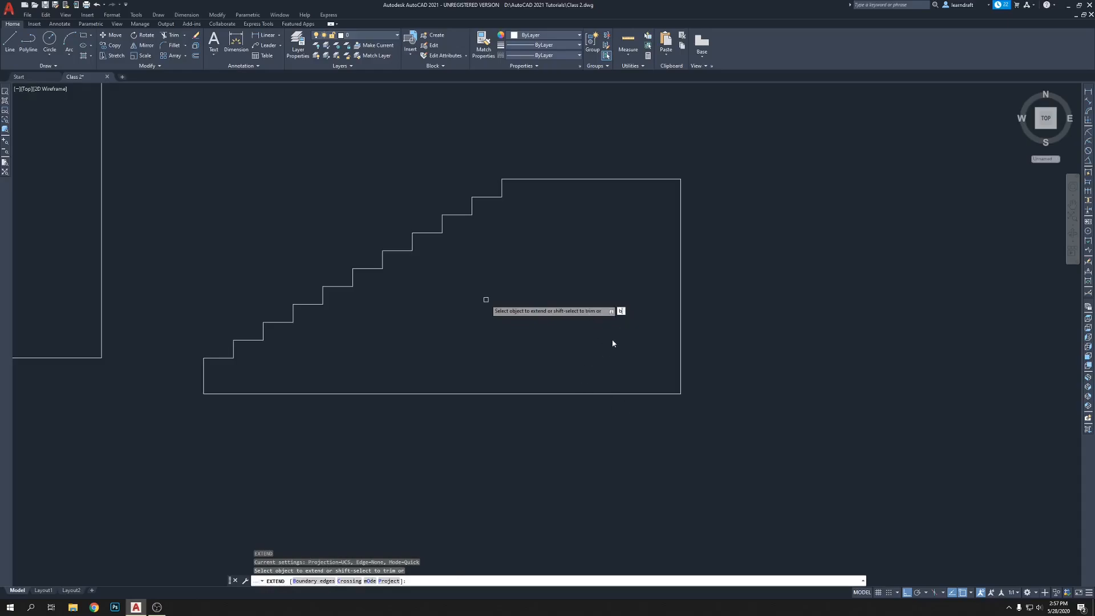
key(Return)
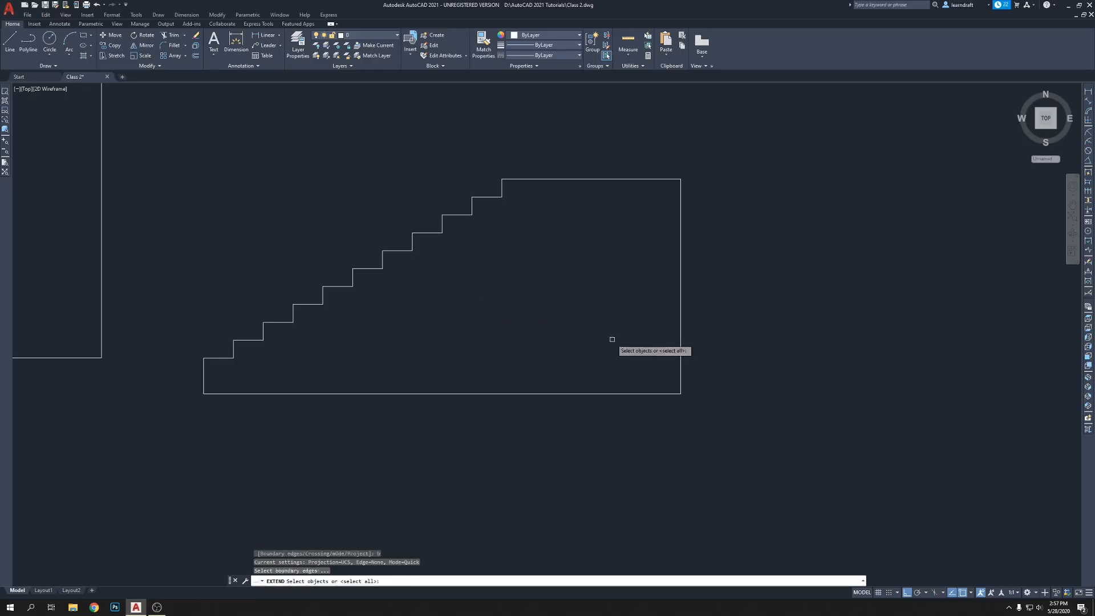
click(711, 362)
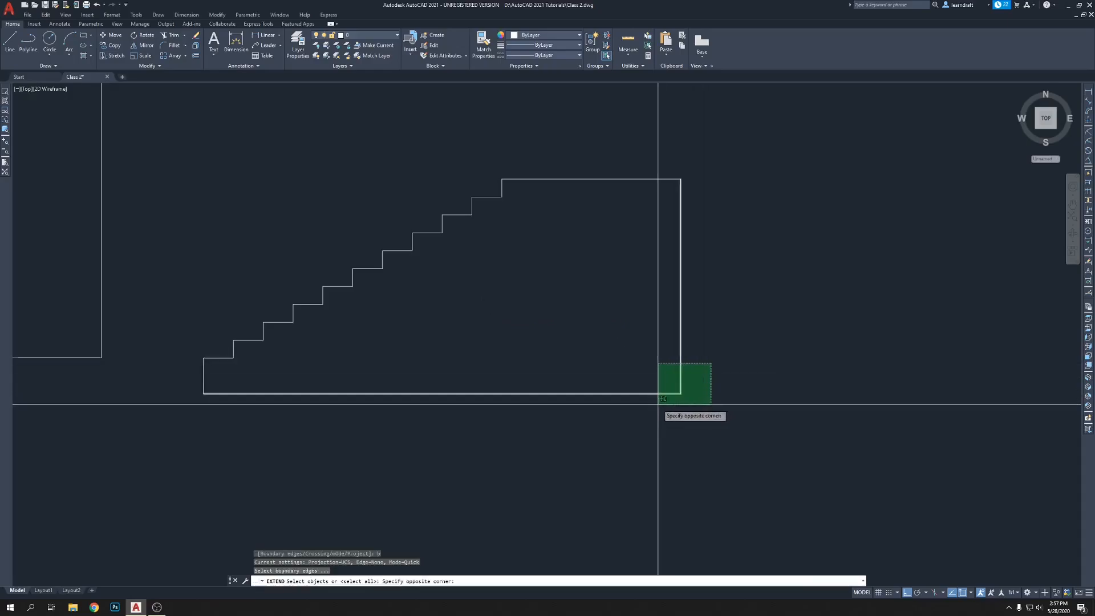
click(711, 382)
click(701, 371)
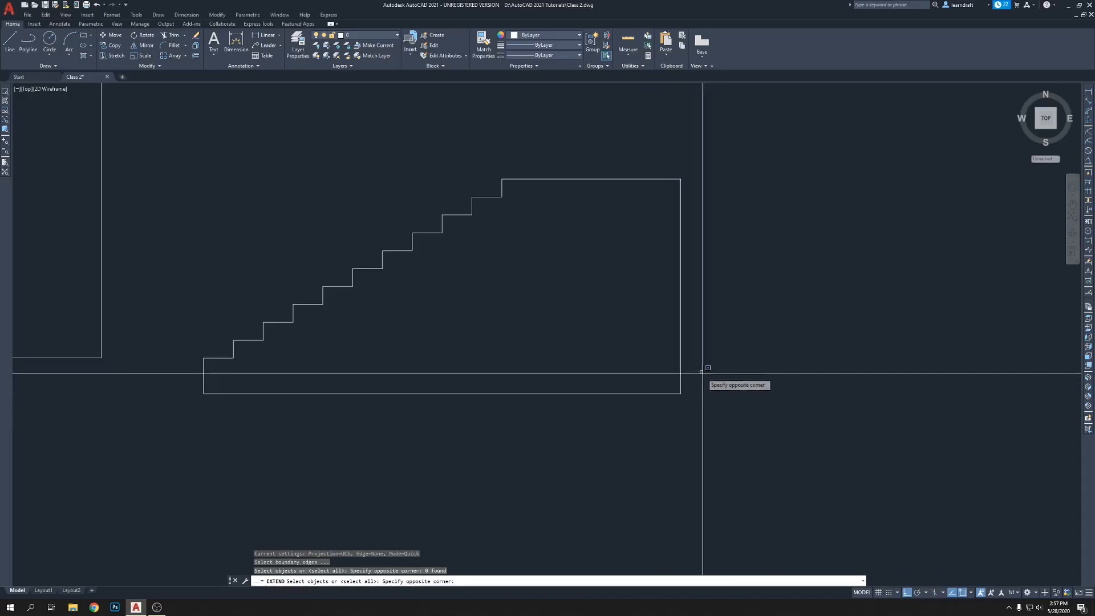
click(689, 341)
click(681, 342)
click(638, 393)
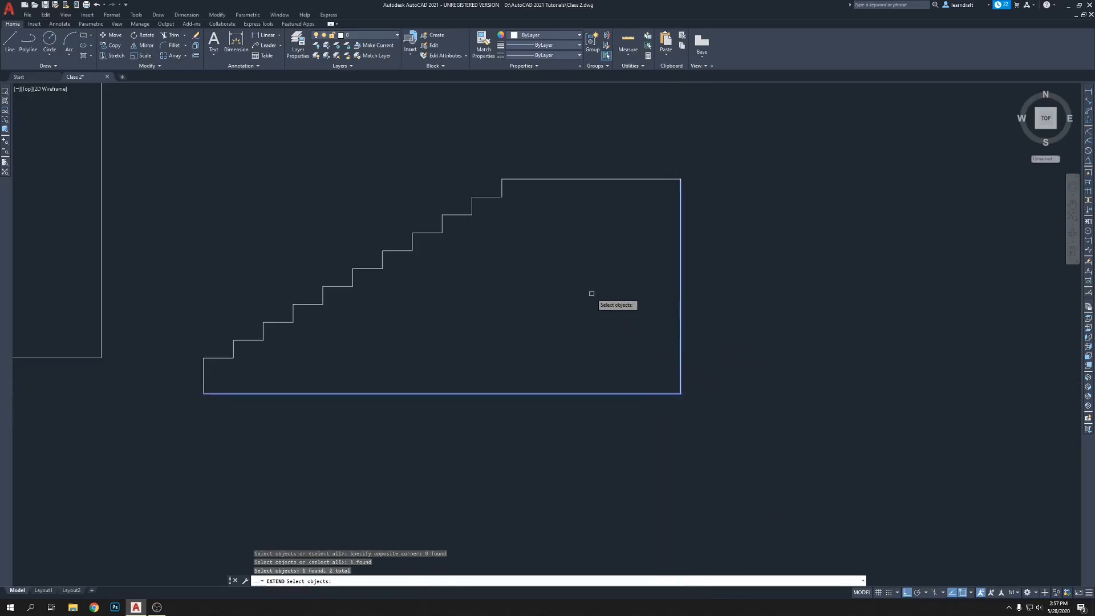
key(Return)
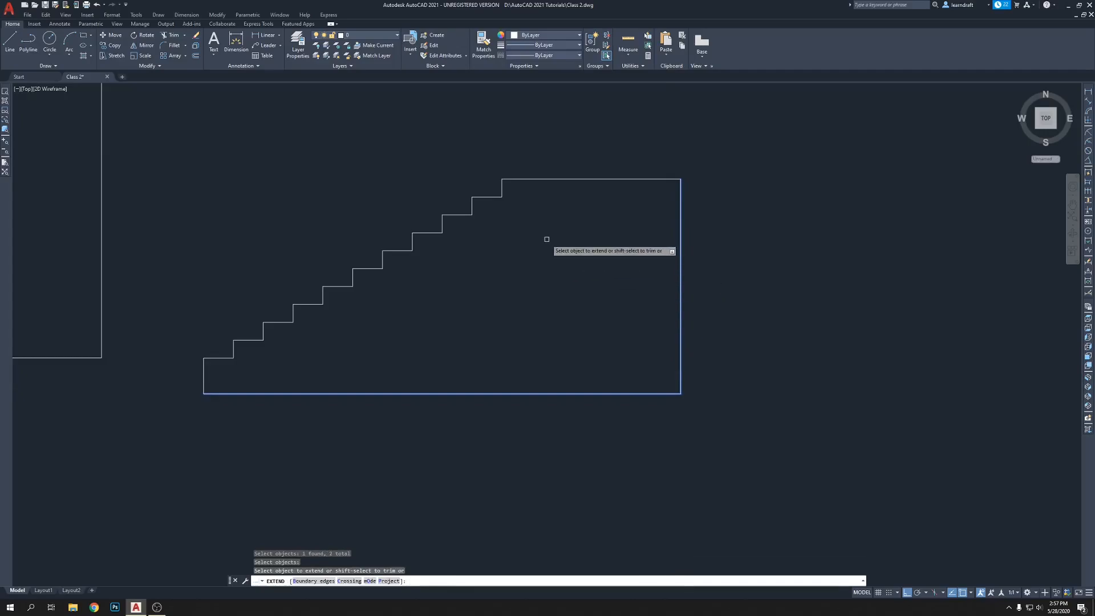
Step: Extend the top riser down to the base line and the top tread across to the right vertical line
click(502, 190)
click(494, 197)
click(492, 204)
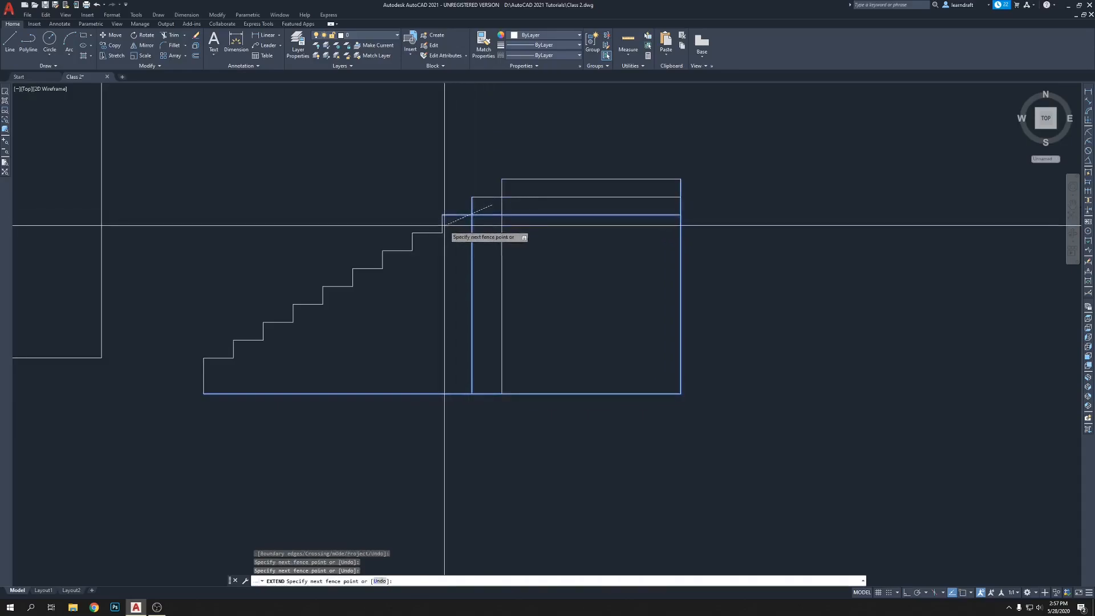
key(Return)
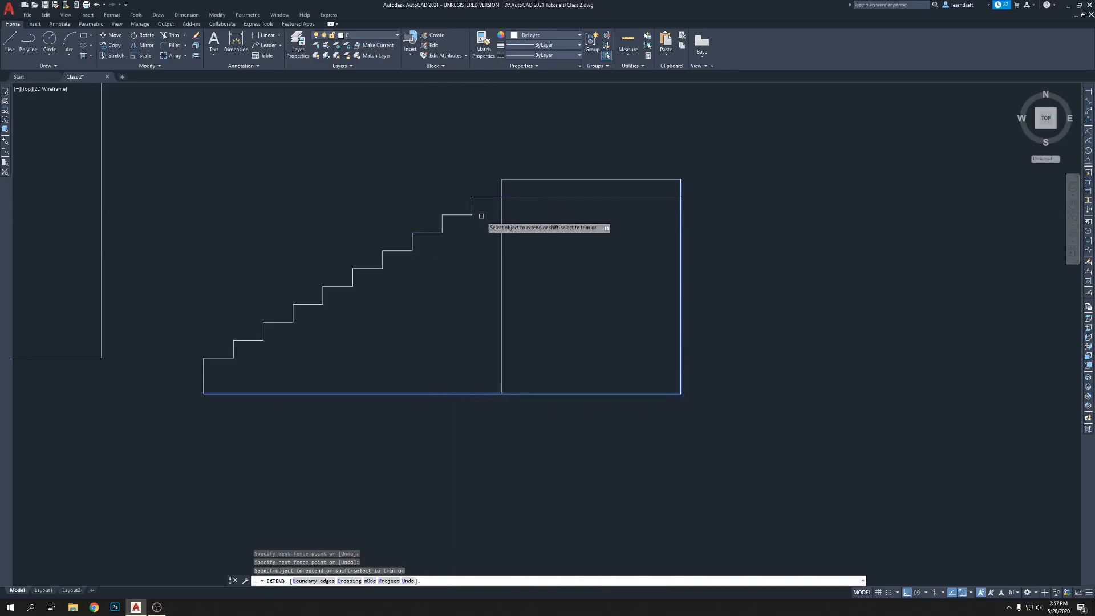
Step: Extend the next three risers down to the base line and the next three treads across to the right vertical line
click(471, 209)
click(465, 215)
click(444, 226)
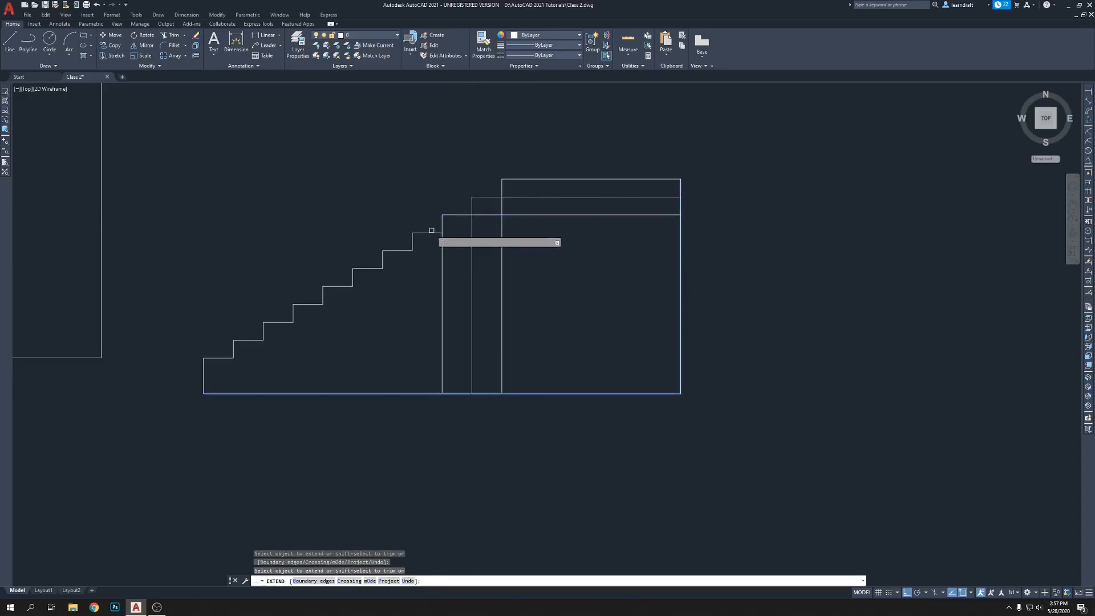
click(428, 233)
click(413, 246)
click(405, 250)
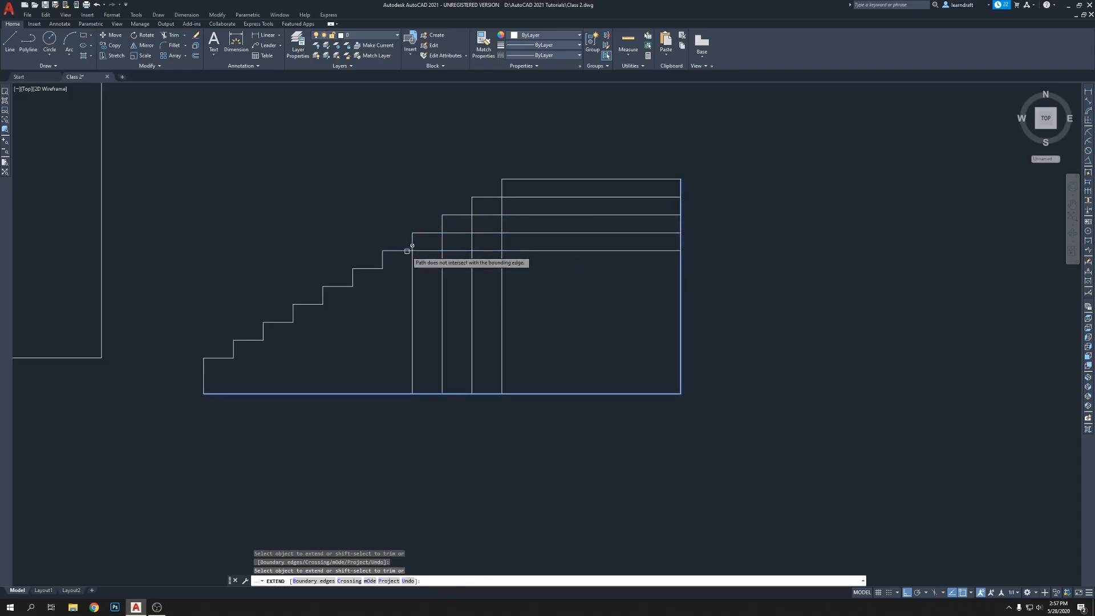
Step: Extend the fifth riser from the top down to the base line, trim it back, and try extending it from its upper end
click(383, 264)
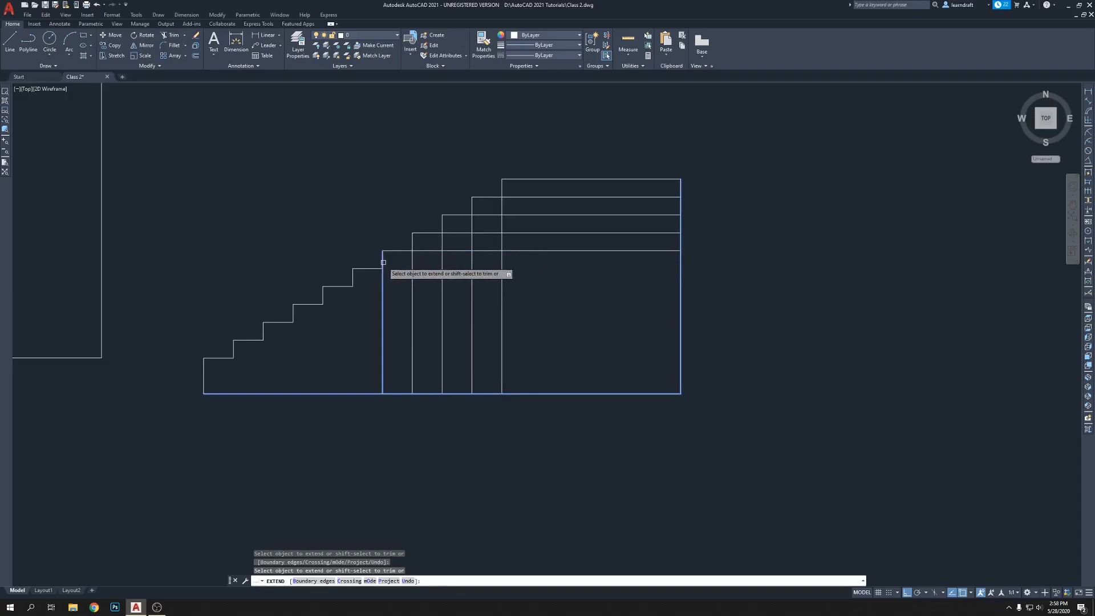
shift+click(382, 269)
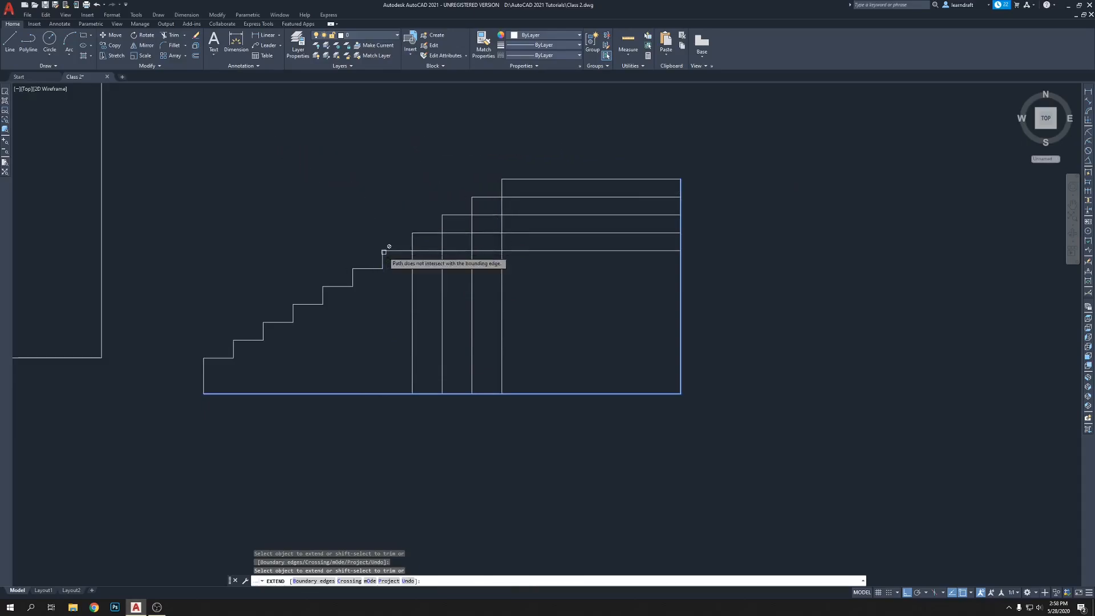
click(382, 253)
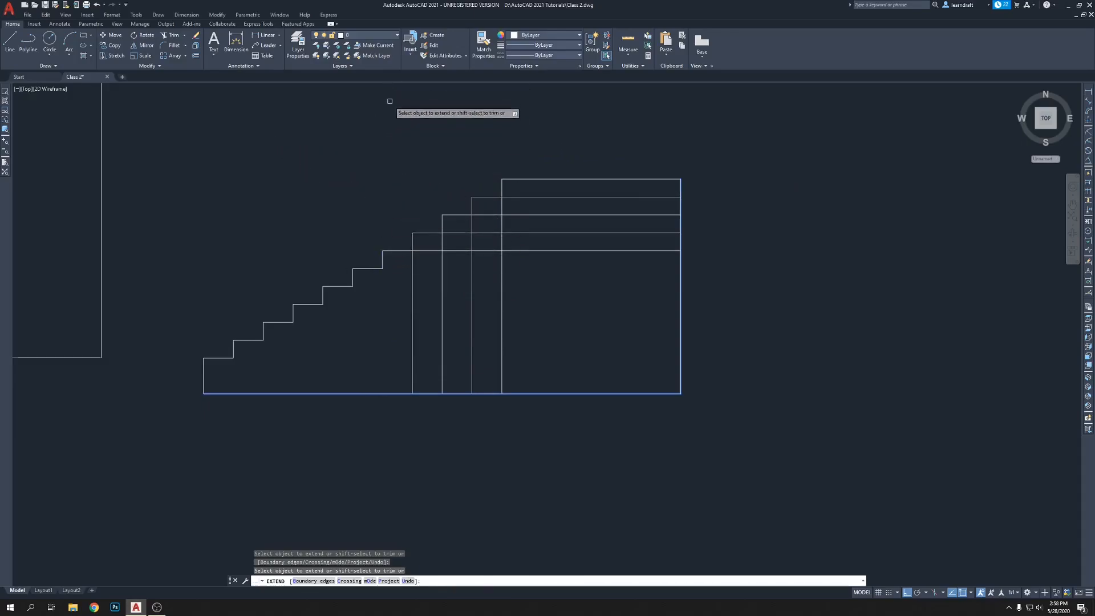
Step: Extend the fifth to seventh risers from the top down to the base line and the sixth to eighth treads across to the right vertical line
click(372, 269)
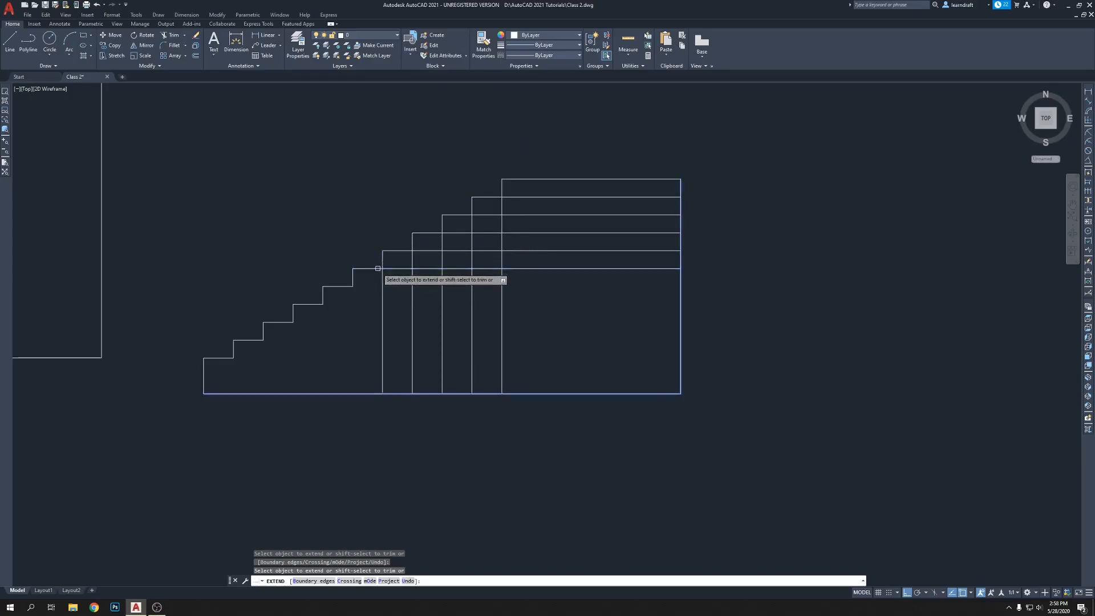
click(354, 279)
click(344, 287)
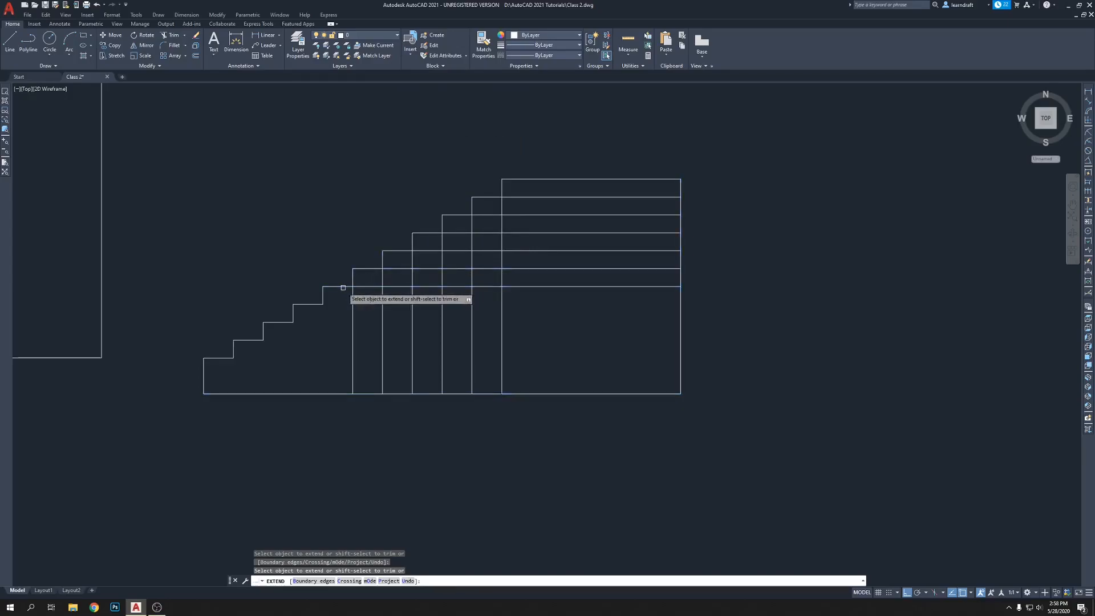
click(322, 298)
click(311, 304)
Step: Extend the three remaining lower risers down to the base line and the three lowest treads across to the right vertical line, ending Extend
click(291, 314)
click(285, 321)
click(264, 333)
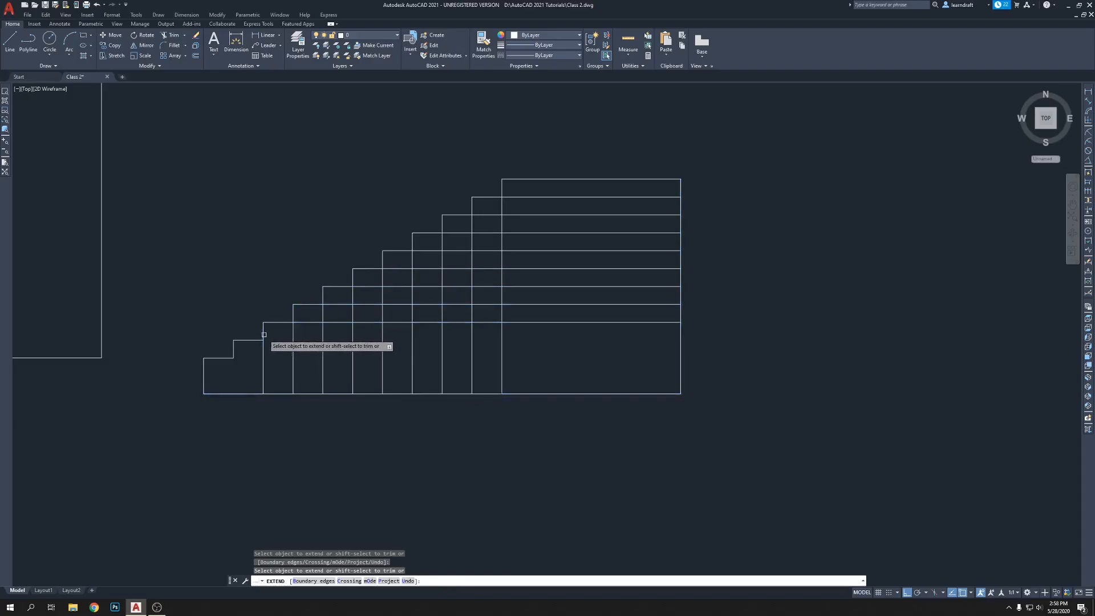
click(255, 339)
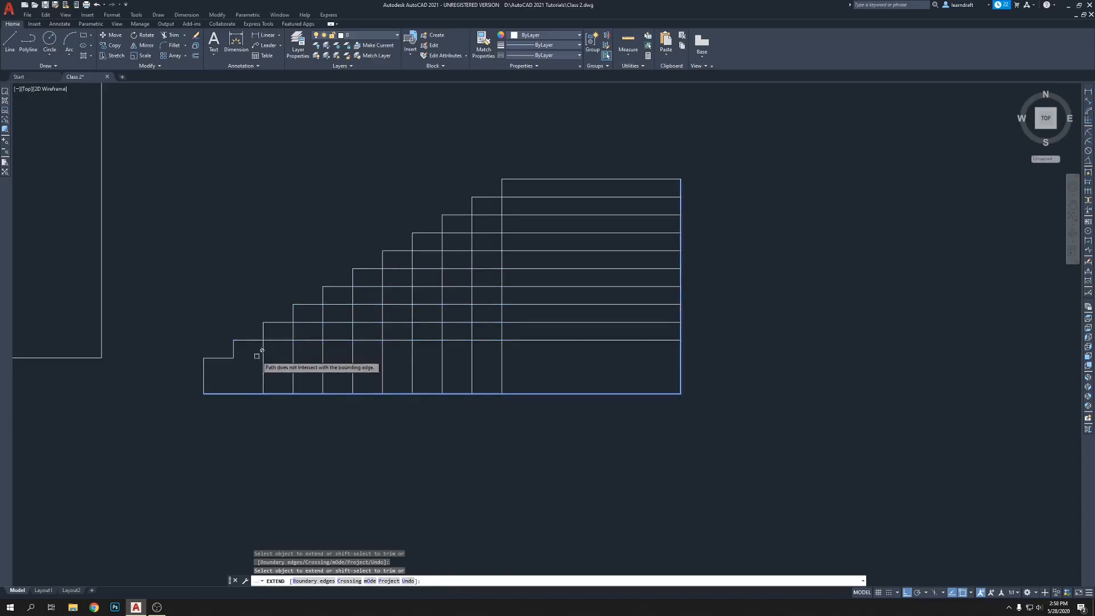
click(231, 350)
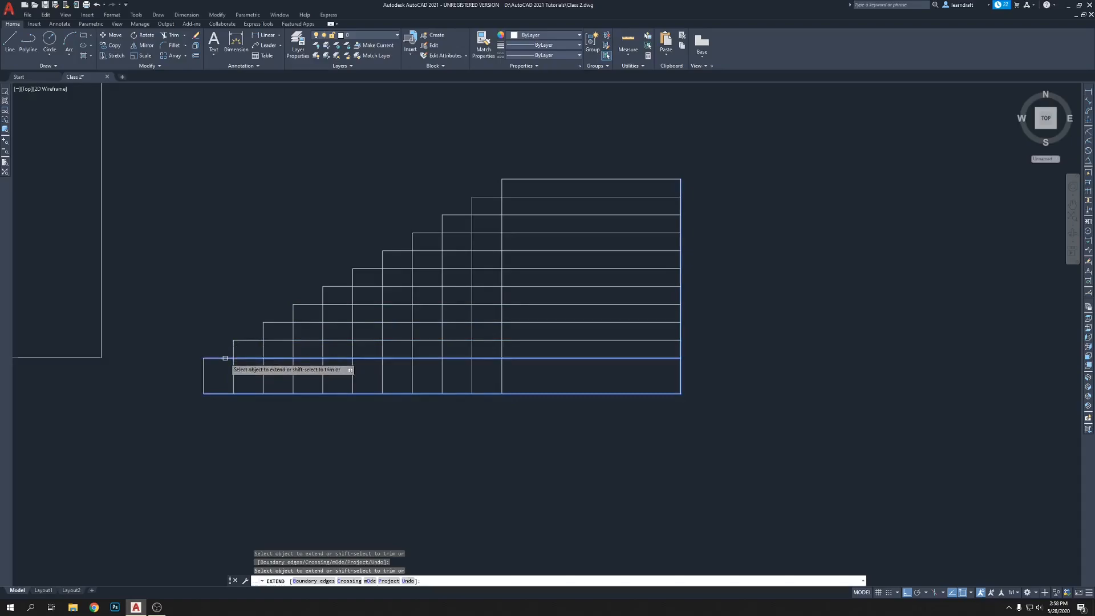
click(226, 357)
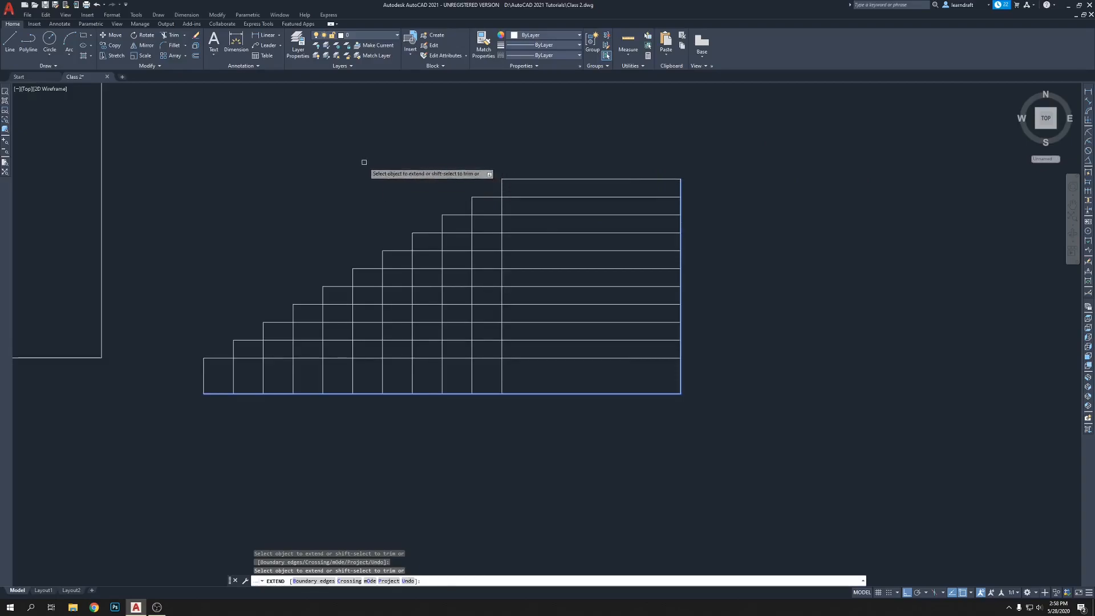
middle_drag(517, 223, 528, 234)
middle_drag(655, 194, 665, 191)
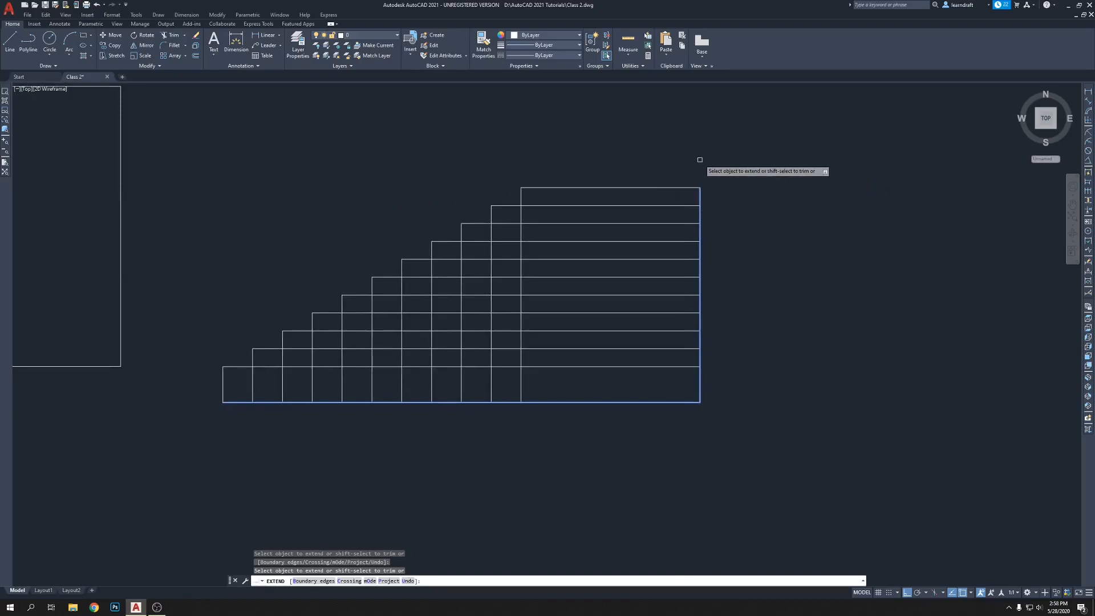
middle_drag(699, 163, 678, 185)
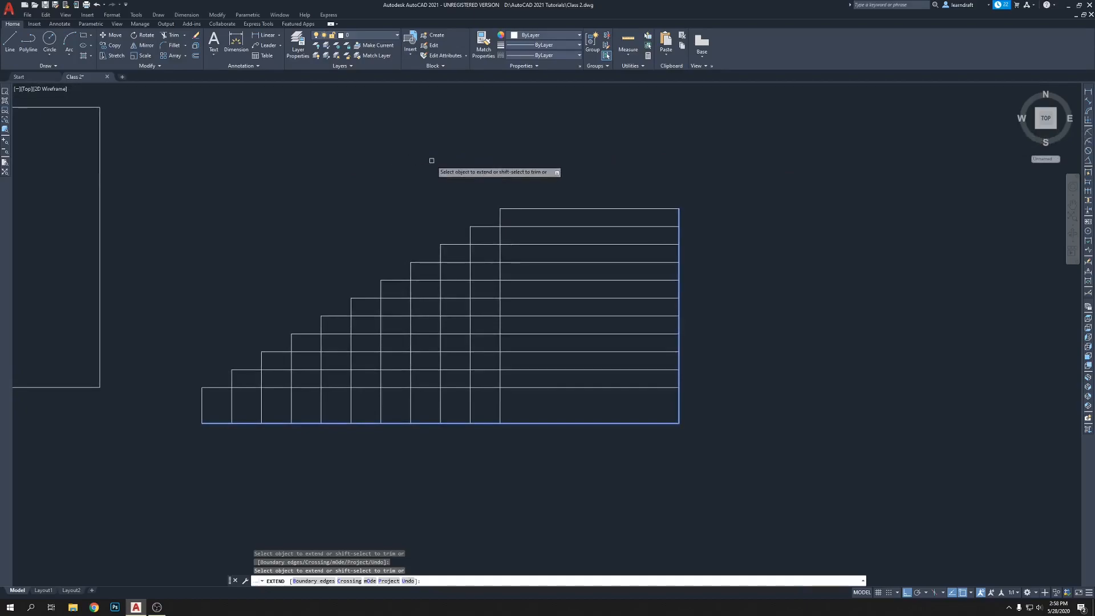
middle_drag(623, 223, 625, 110)
middle_drag(644, 159, 630, 207)
middle_drag(786, 149, 773, 206)
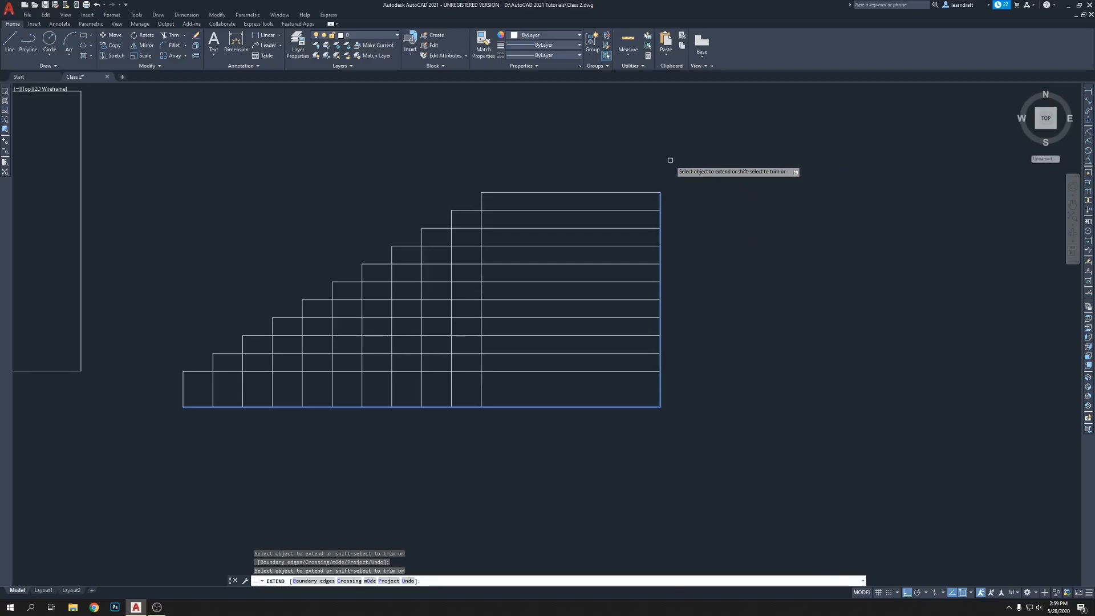
key(Escape)
Step: Look over the shapes in the drawing and find an empty area to the right of the large triangle
mouse_move(788, 231)
middle_down()
mouse_move(737, 256)
mouse_move(799, 221)
middle_up()
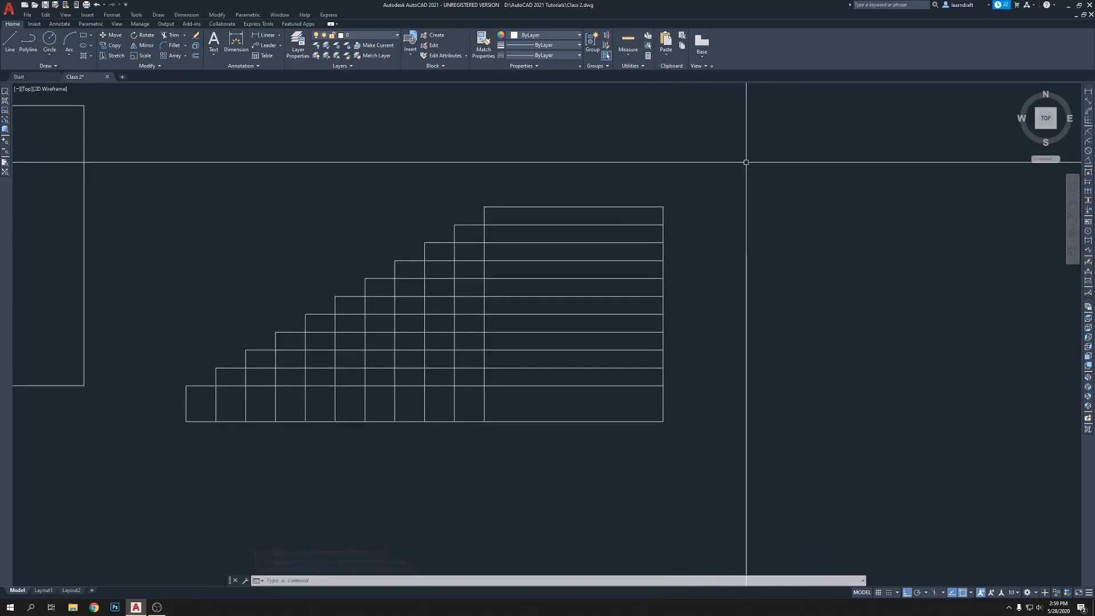
scroll(736, 216, down, 5)
middle_drag(687, 223, 676, 278)
scroll(576, 211, up, 2)
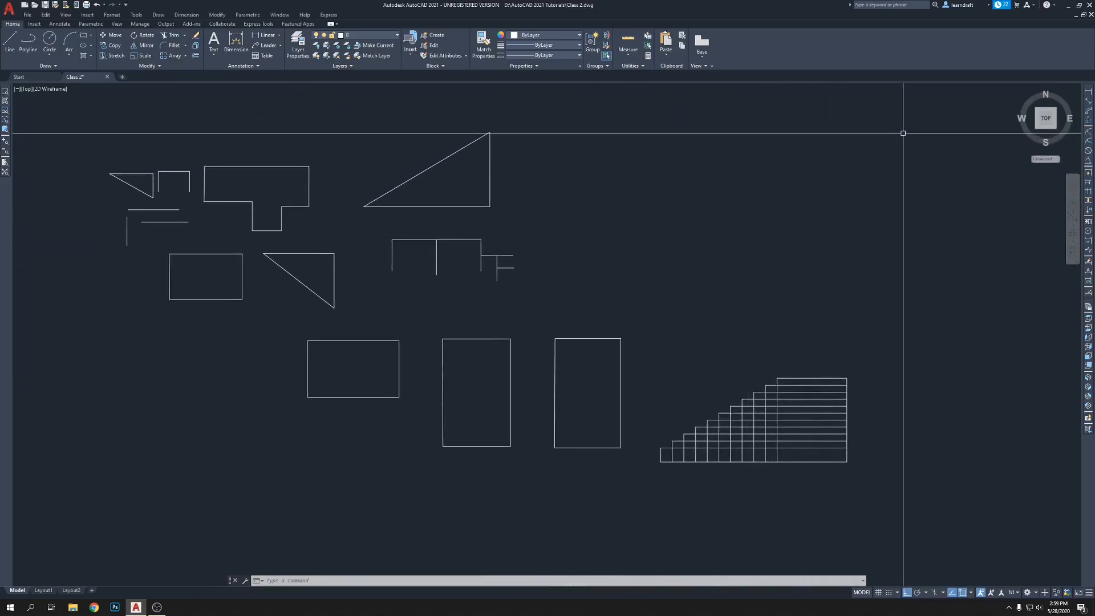
middle_drag(981, 176, 983, 142)
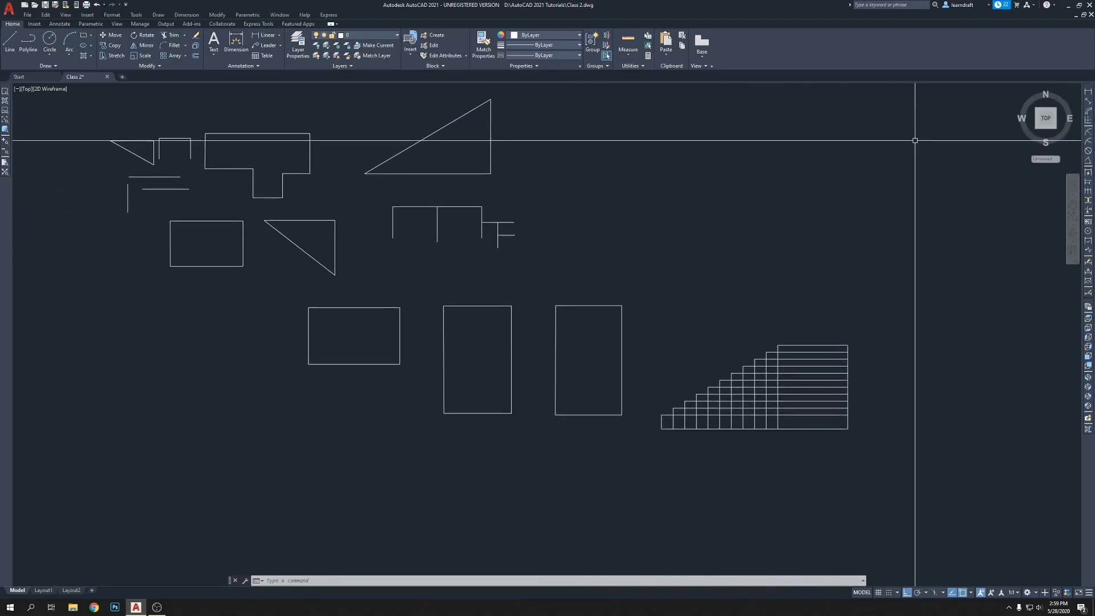
middle_drag(819, 273, 841, 212)
mouse_move(690, 210)
middle_down()
mouse_move(624, 301)
mouse_move(497, 317)
middle_up()
mouse_move(498, 202)
middle_down()
mouse_move(602, 282)
mouse_move(601, 259)
middle_up()
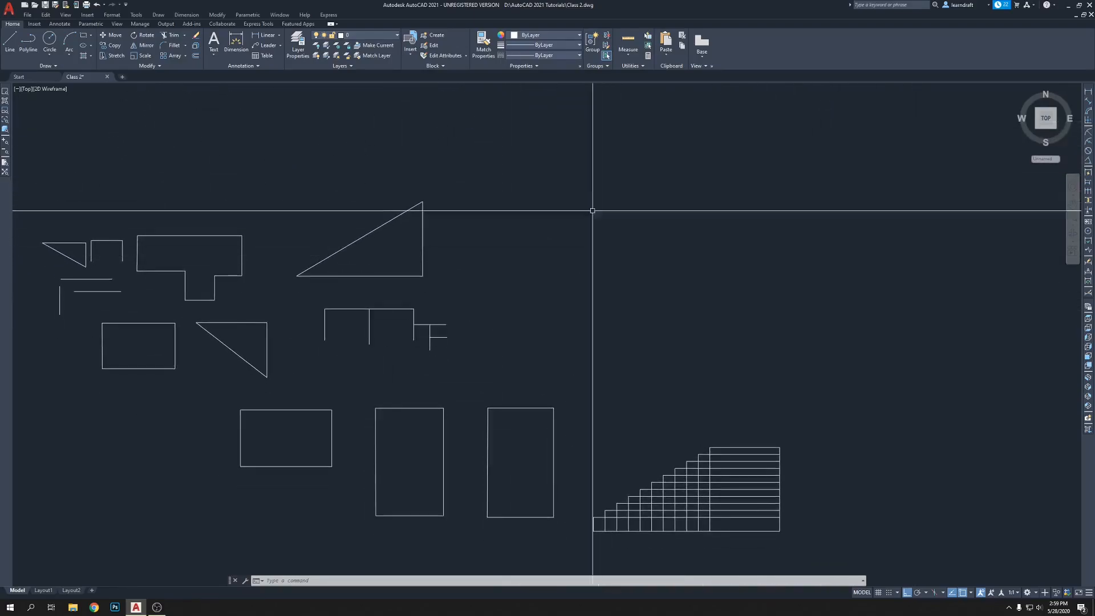
mouse_move(619, 214)
middle_down()
mouse_move(647, 186)
mouse_move(614, 161)
middle_up()
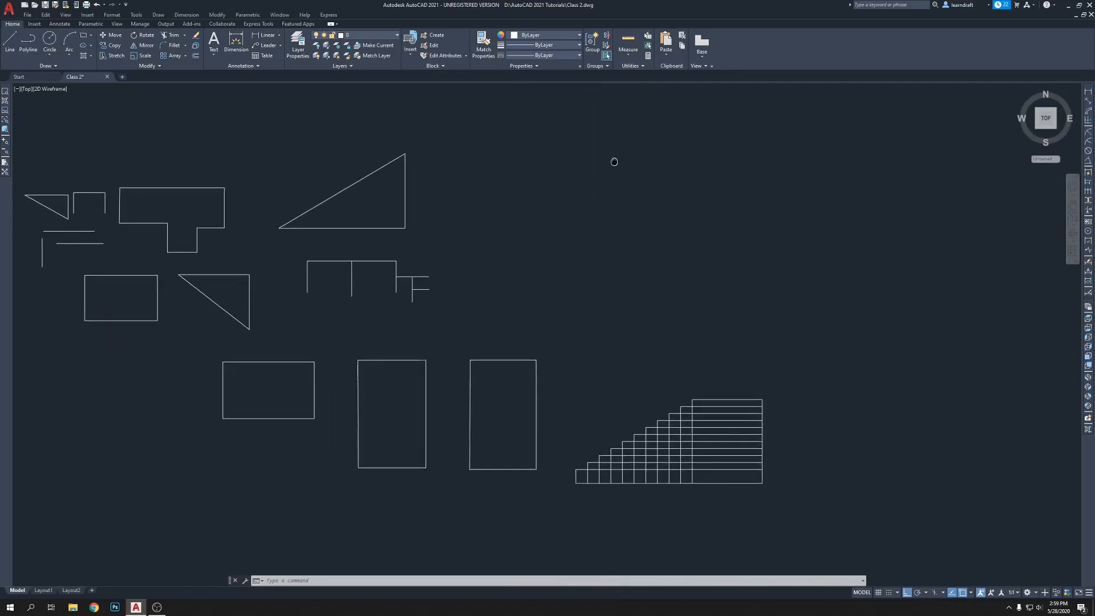
middle_drag(567, 205, 547, 242)
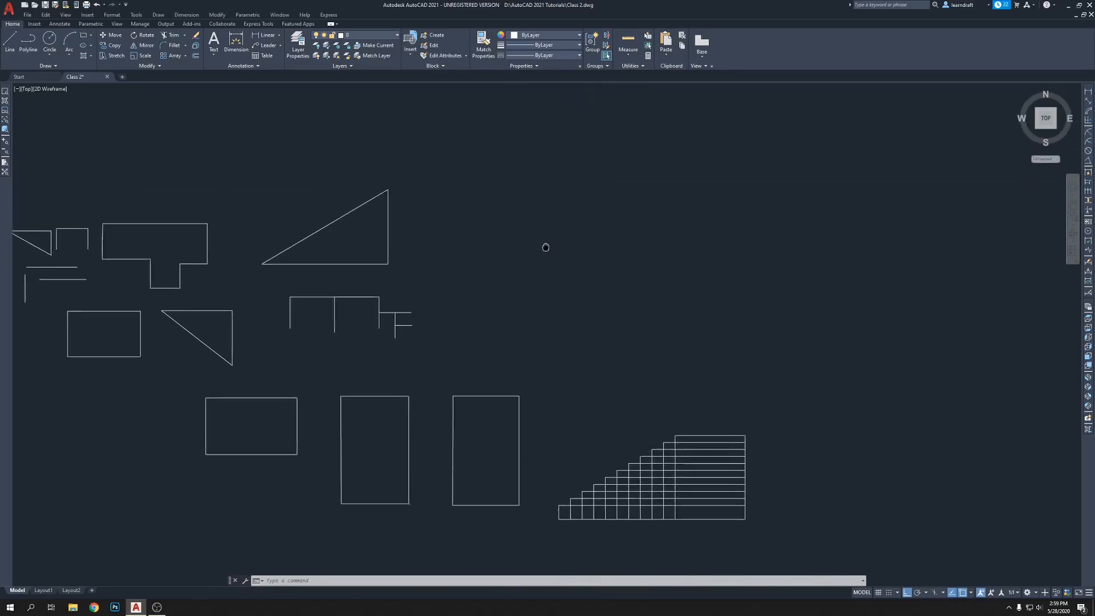
scroll(537, 235, up, 4)
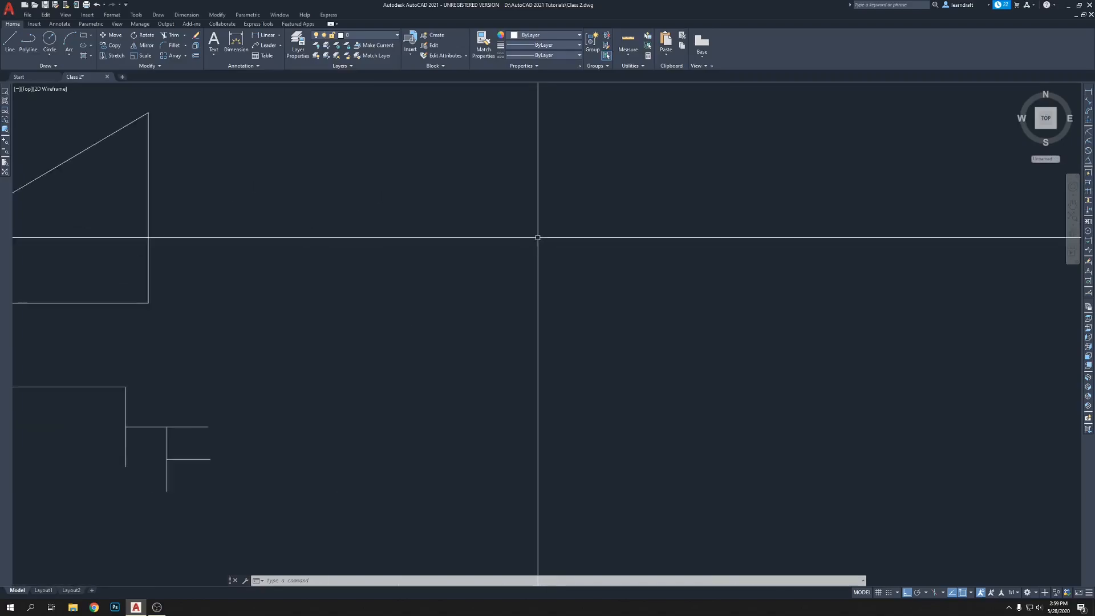
Step: Start a stair profile with Line right of the large triangle, drawing two steps with 10-inch treads rightward and 6-inch risers upward
text(l)
key(Return)
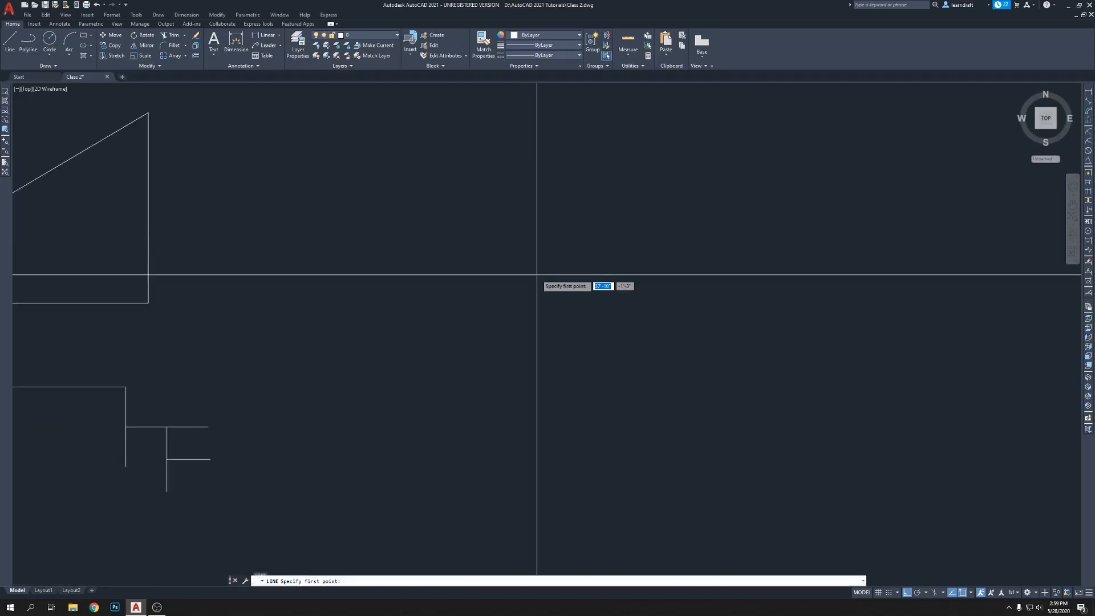
click(507, 329)
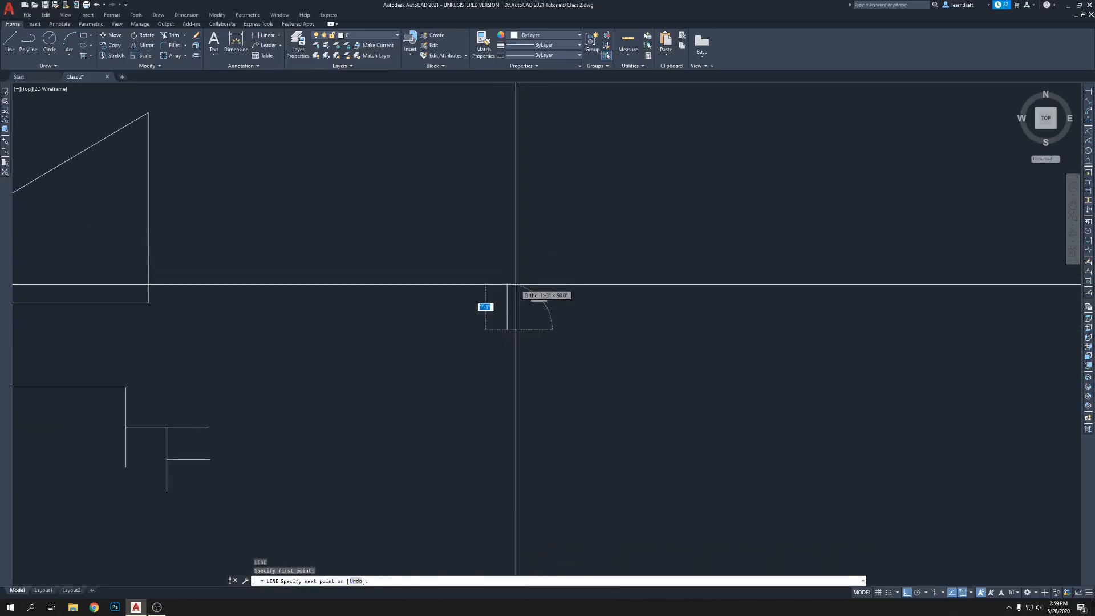
text(10)
key(Return)
text(6)
key(Return)
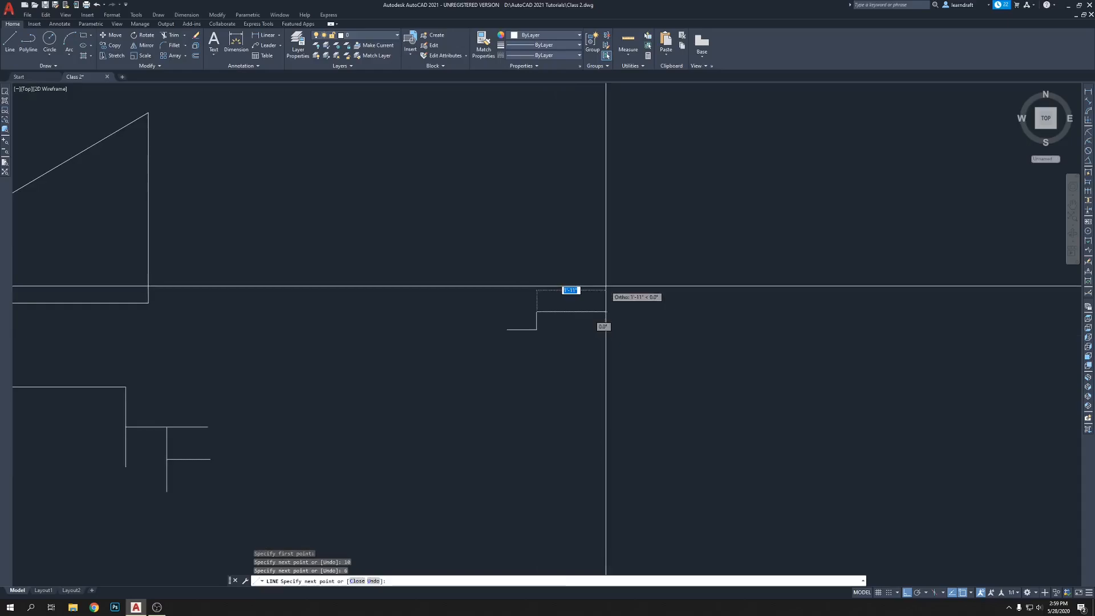
text(10)
key(Return)
text(6)
key(Return)
Step: Continue the stair profile with the third and fourth steps, each with a 10-inch tread and a 6-inch riser
text(1)
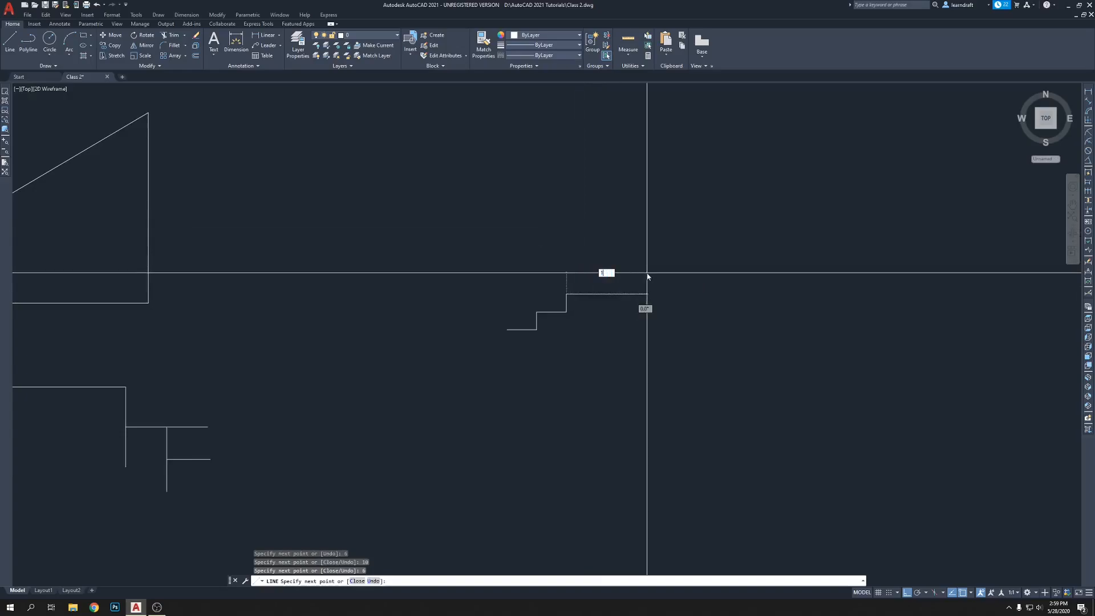
text(0)
key(Return)
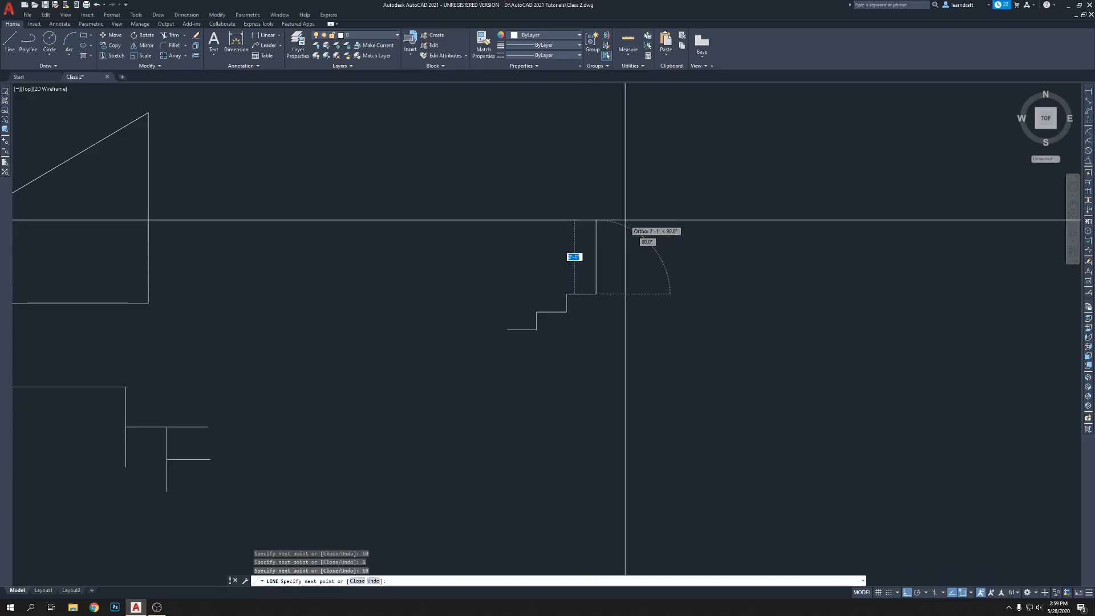
text(6)
key(Return)
text(10)
key(Return)
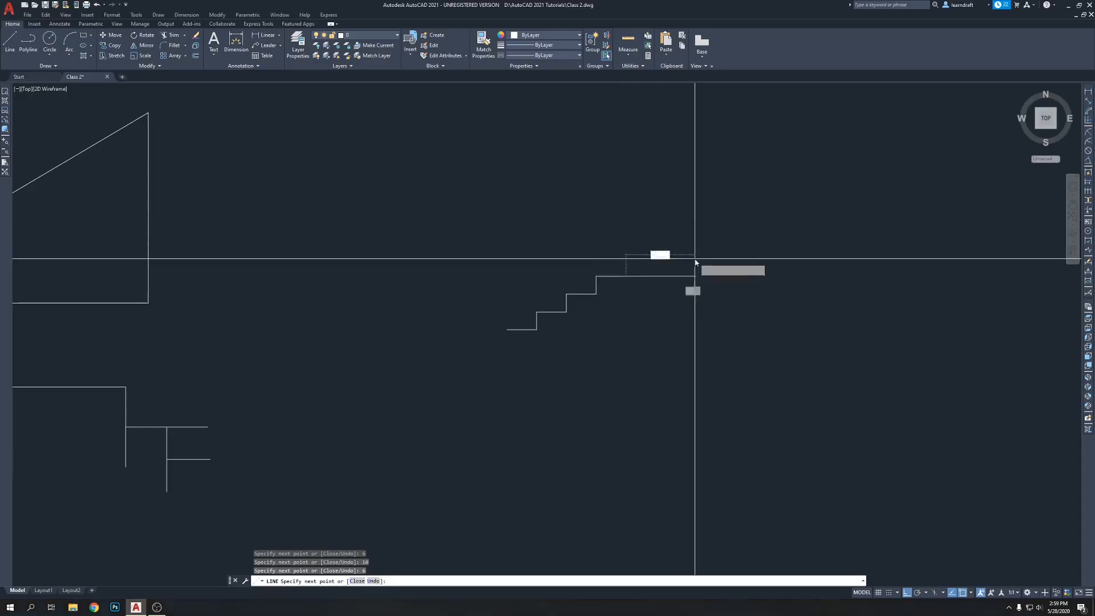
text(6)
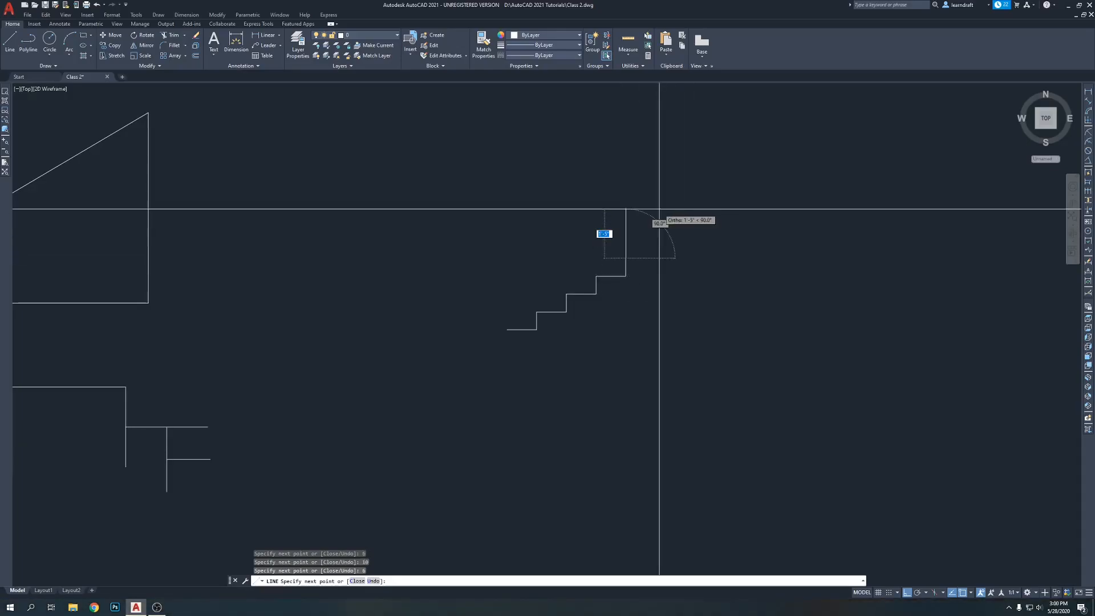
key(Return)
Step: Add the fifth and sixth steps to the stair profile, each a 10-inch tread followed by a 6-inch riser
text(10)
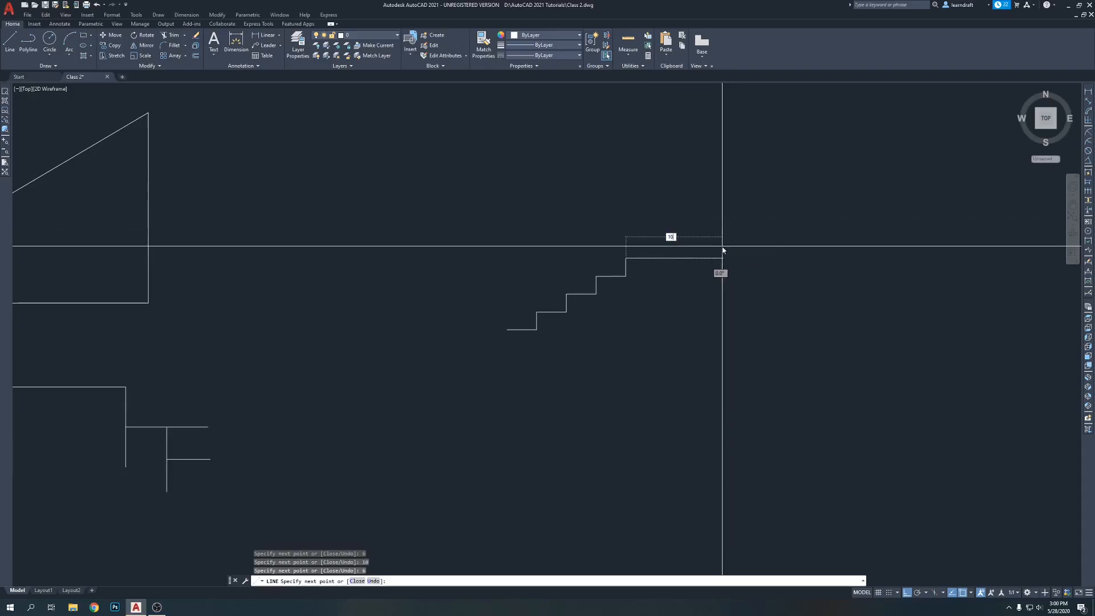
key(Return)
text(6)
key(Return)
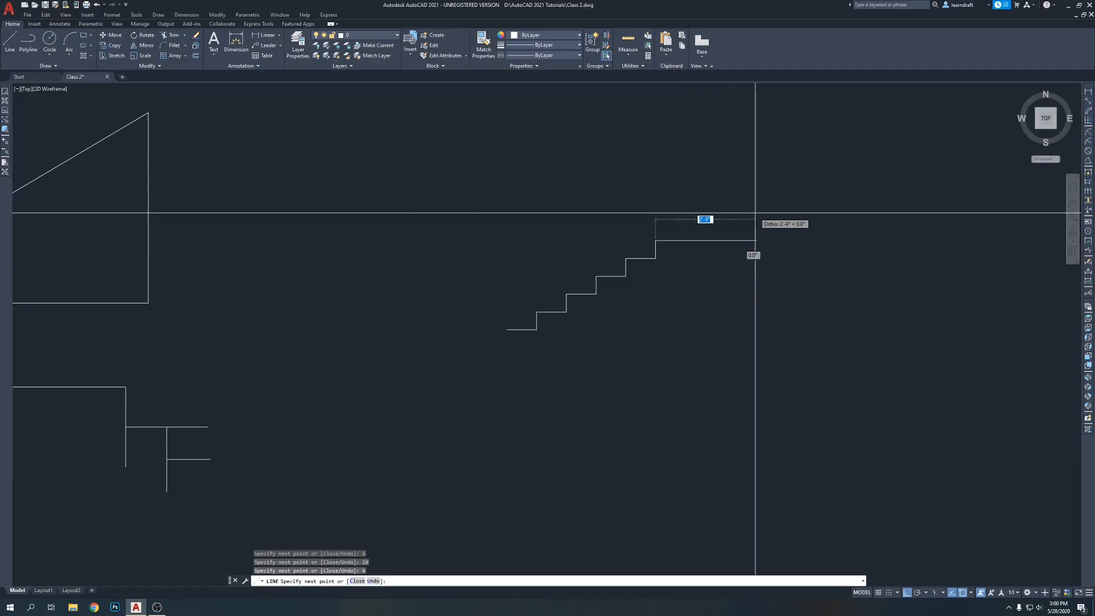
text(10)
key(Return)
text(6)
key(Return)
Step: Add the seventh and eighth steps to the stair profile, using 10-inch treads and 6-inch risers
text(1)
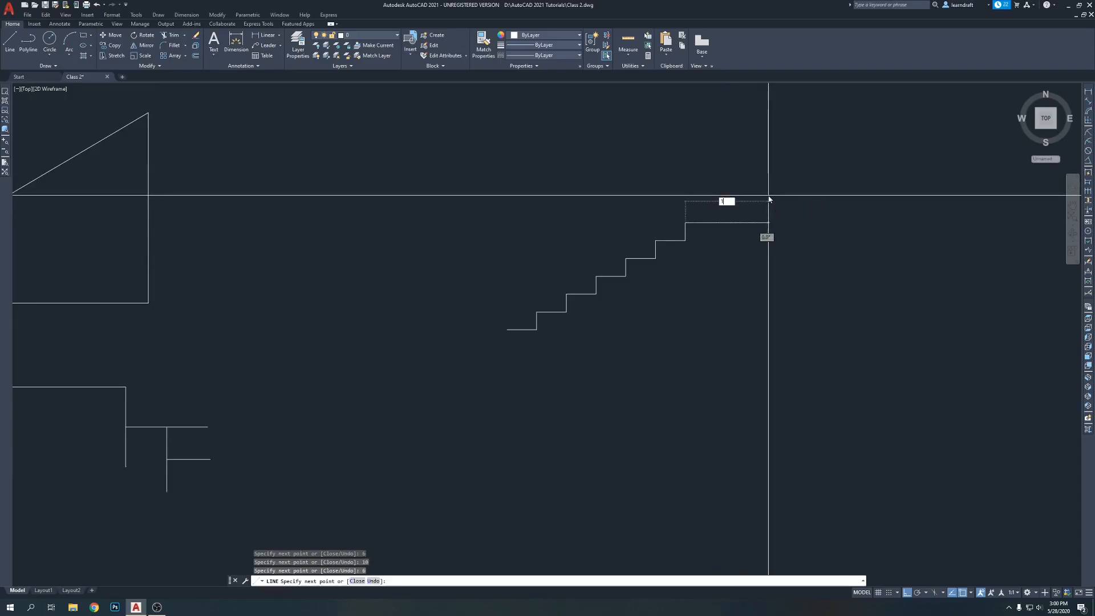
text(0)
key(Return)
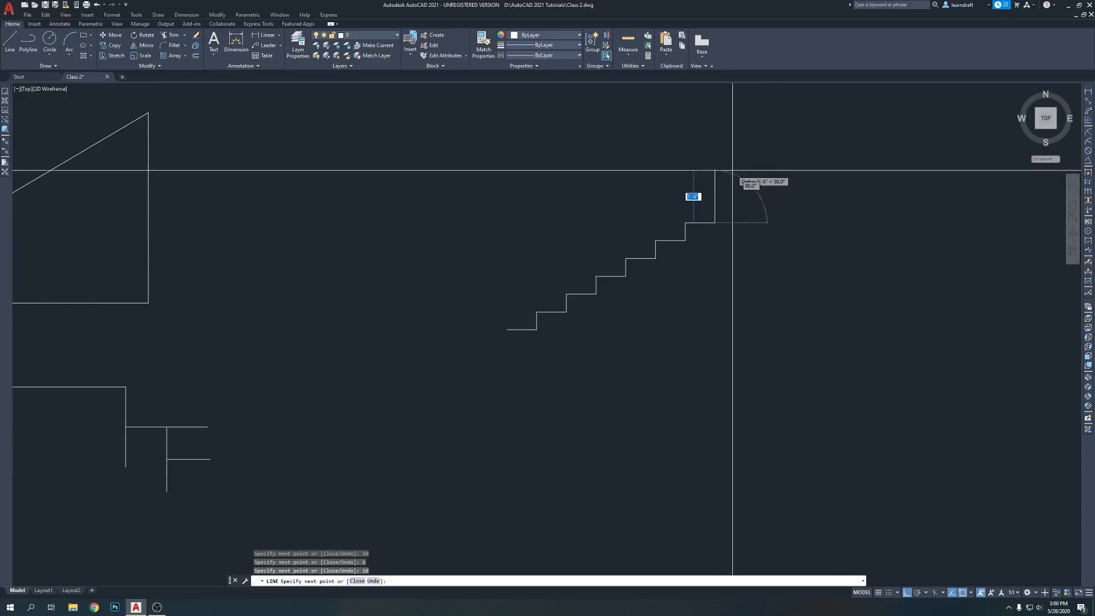
text(6)
key(Return)
text(10)
key(Return)
text(6)
key(Return)
Step: Draw a 5' horizontal landing rightward from the top riser and end the Line command
middle_drag(849, 163, 775, 160)
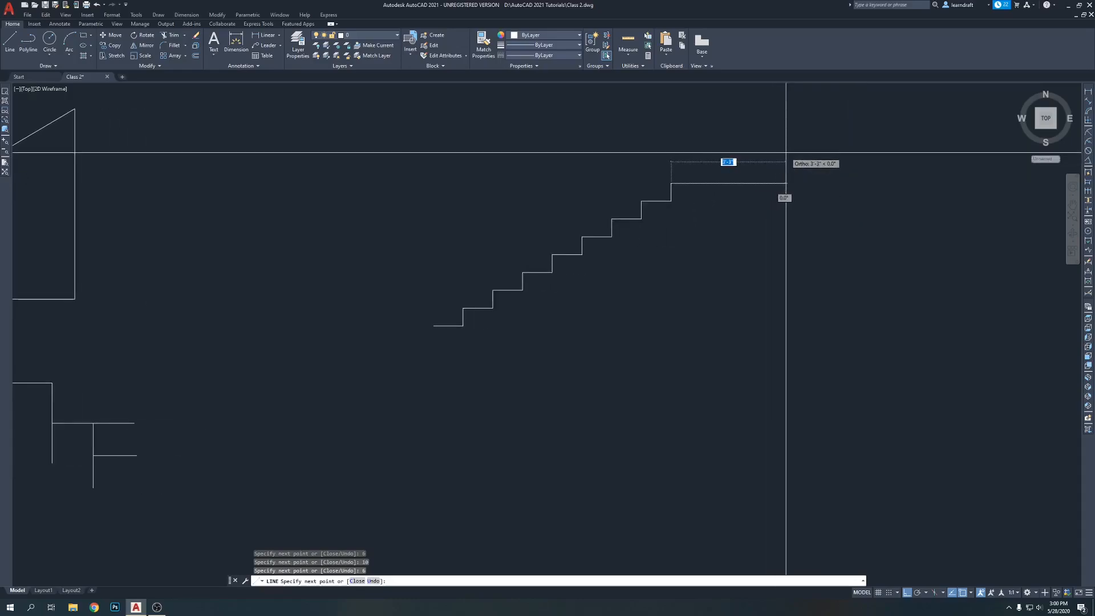
middle_drag(786, 152, 739, 161)
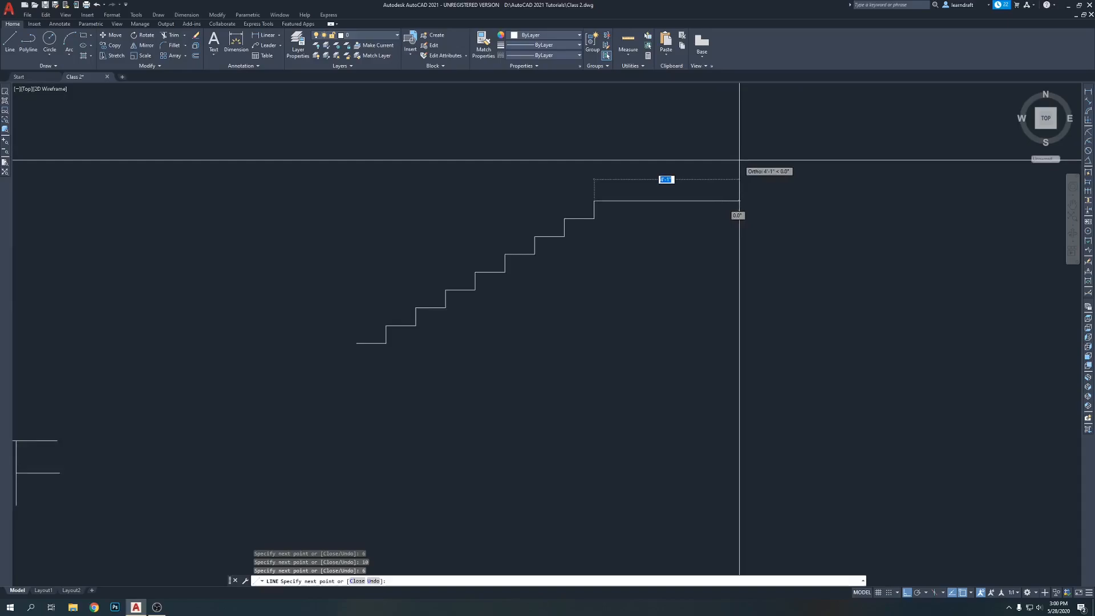
text(5')
key(Return)
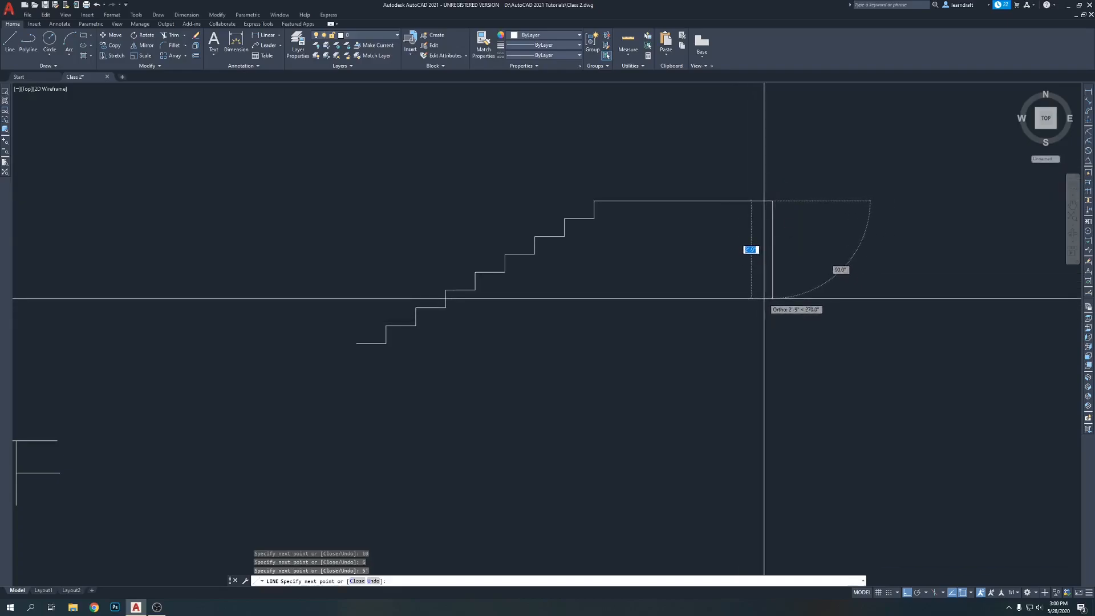
key(Escape)
middle_drag(747, 158, 749, 190)
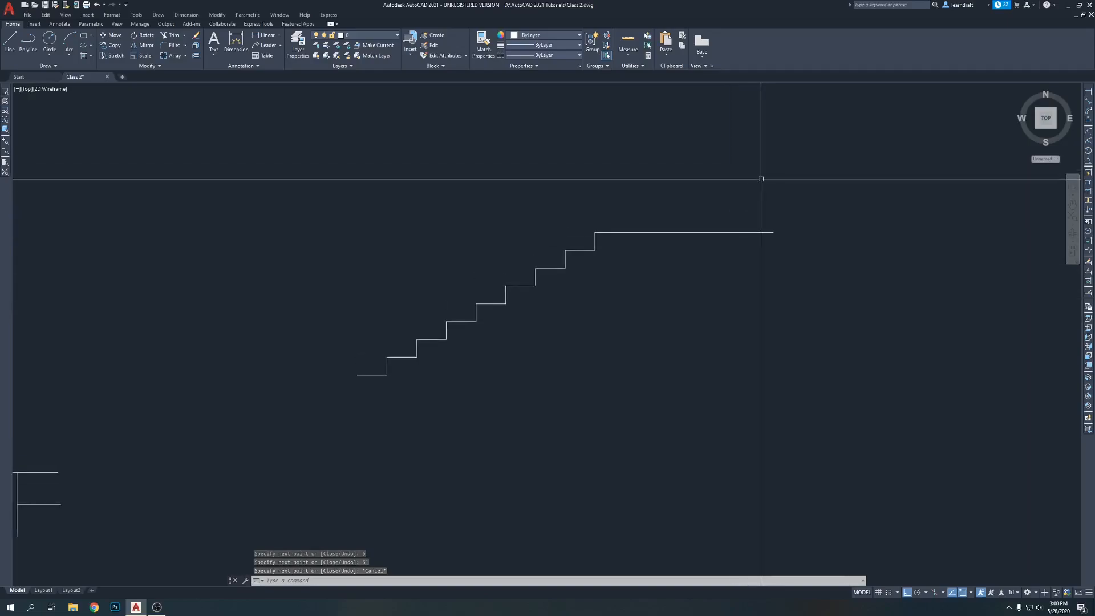
middle_drag(592, 198, 623, 178)
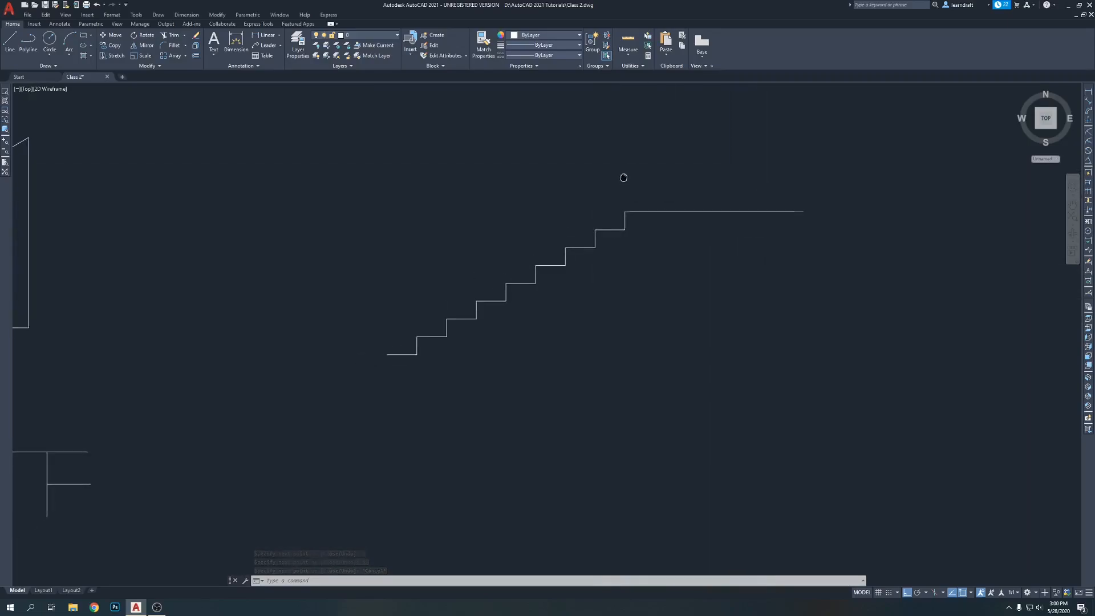
middle_drag(701, 296, 657, 279)
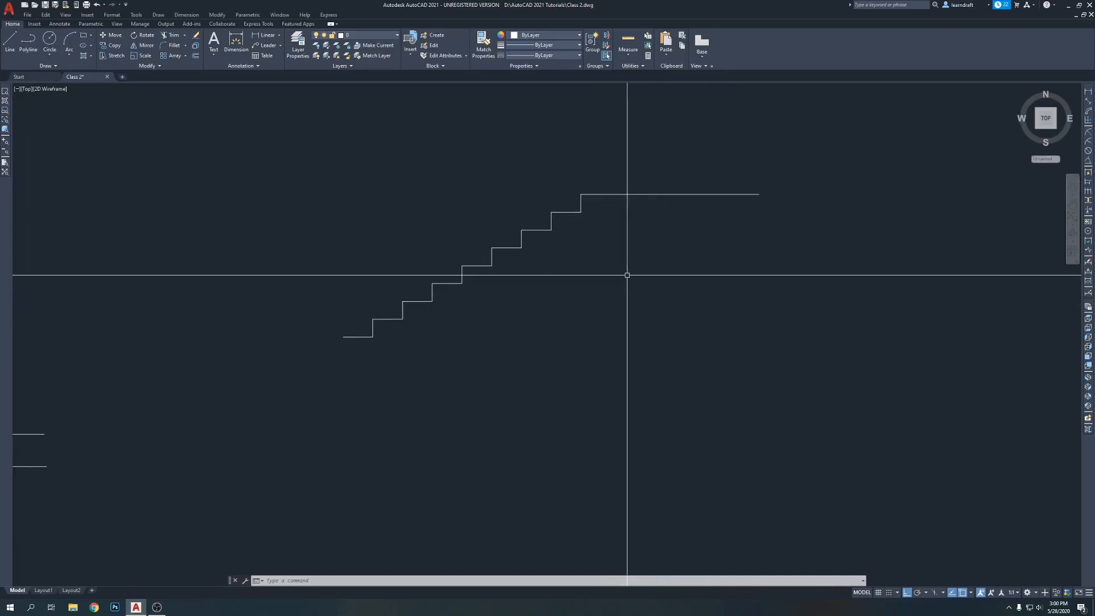
Step: Draw a 10' horizontal line below the stair profile and end the Line command
mouse_move(602, 317)
middle_down()
mouse_move(576, 290)
mouse_move(491, 261)
middle_up()
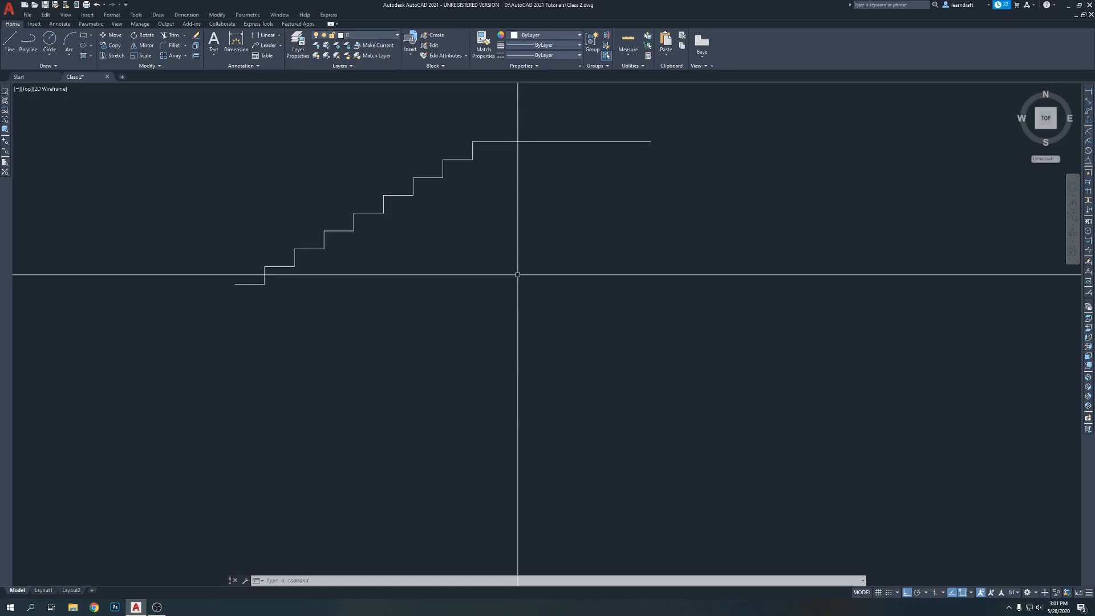
key(Return)
click(473, 310)
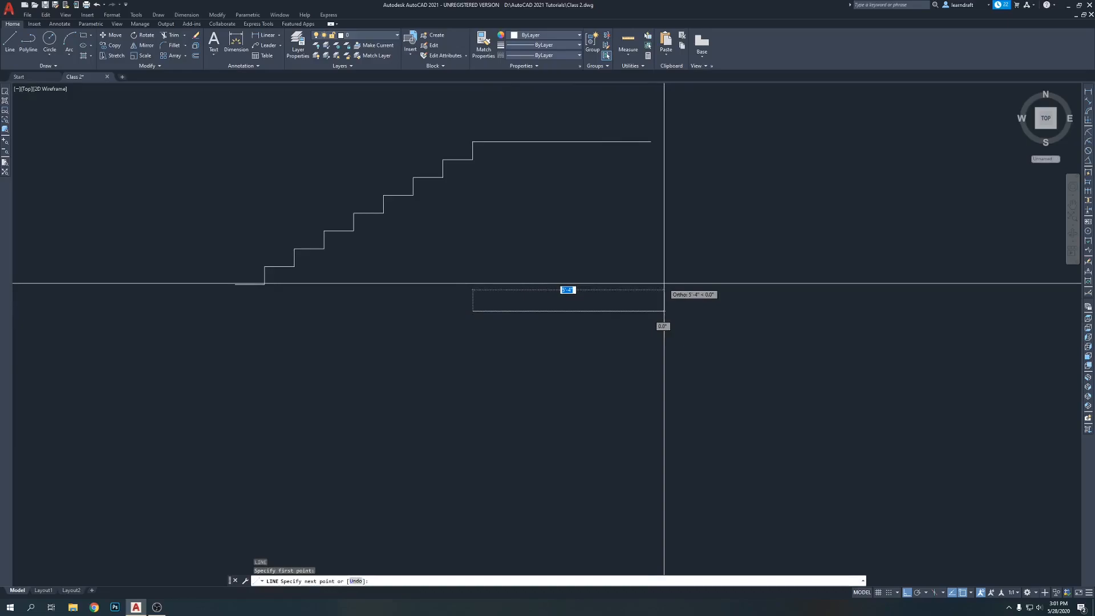
text(10)
key(Return)
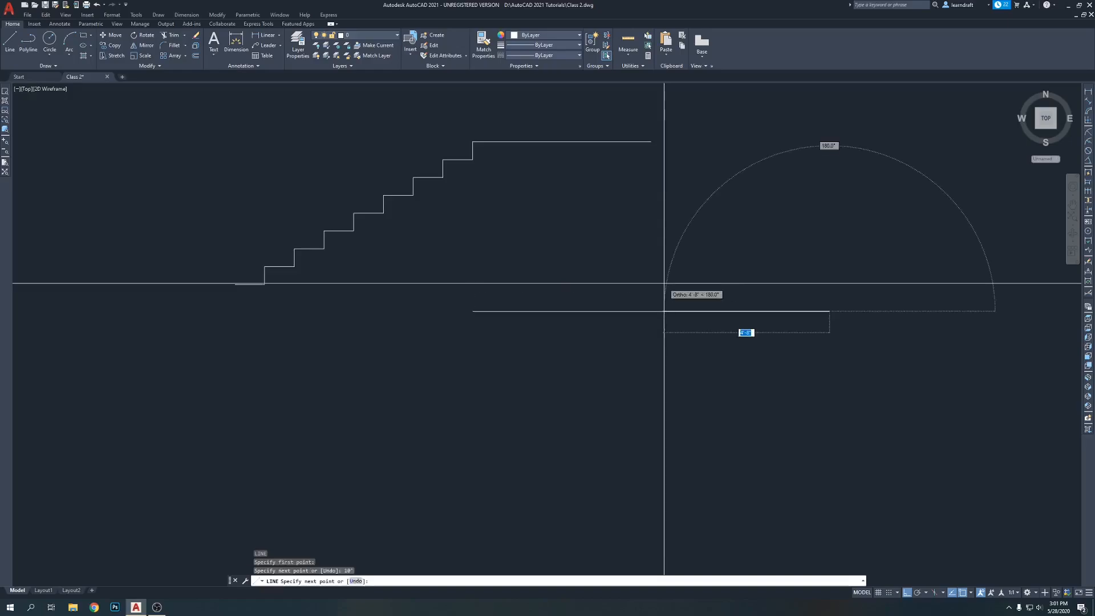
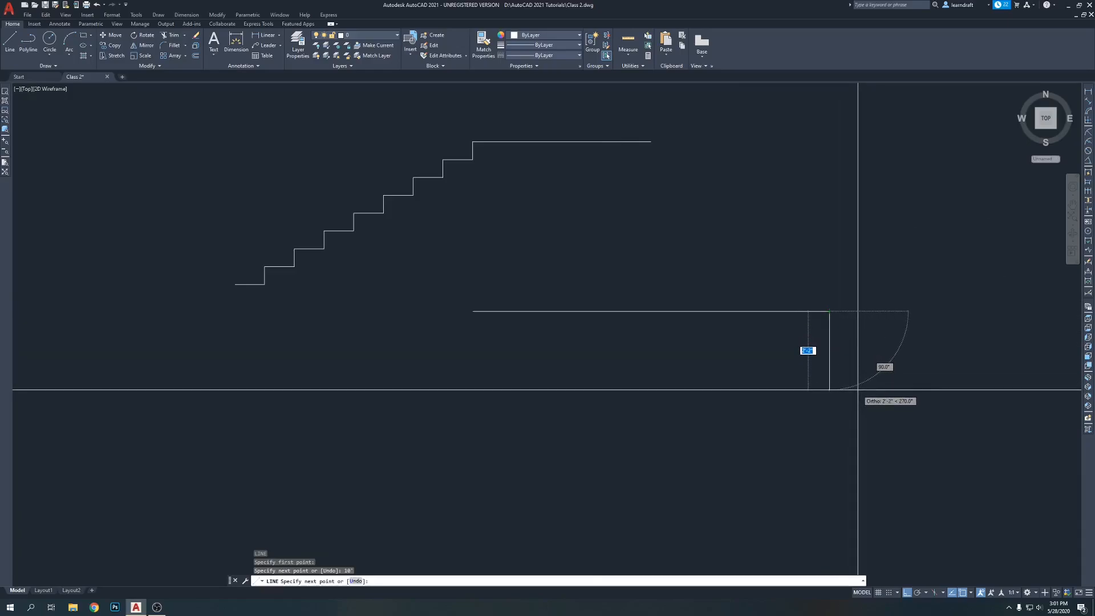
key(Escape)
Step: Erase the 10' horizontal line below the stair profile
middle_drag(686, 352, 650, 343)
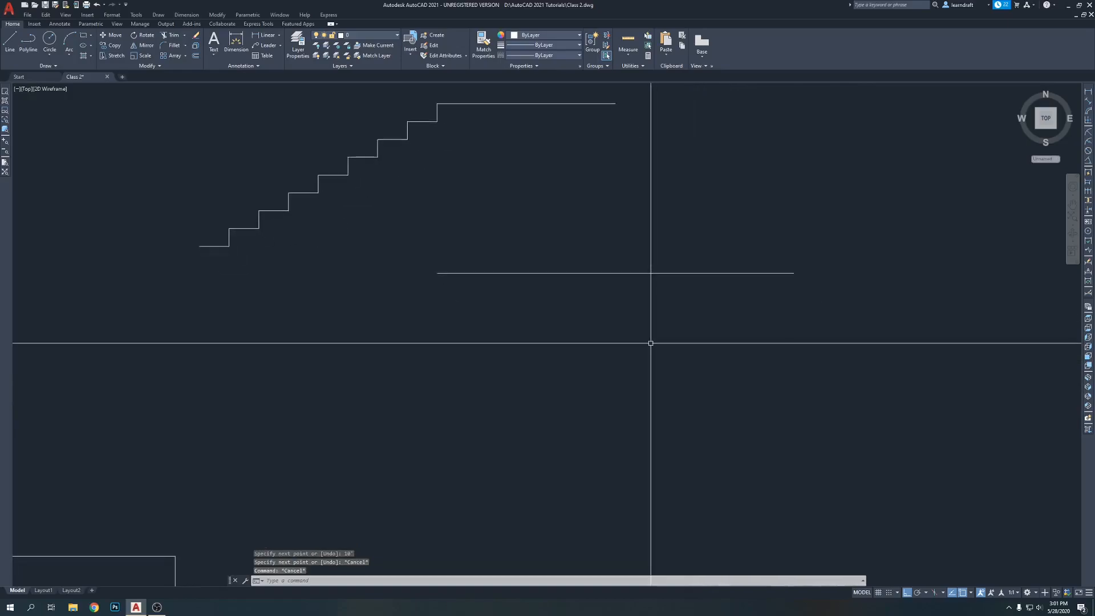
click(626, 249)
click(572, 318)
key(Delete)
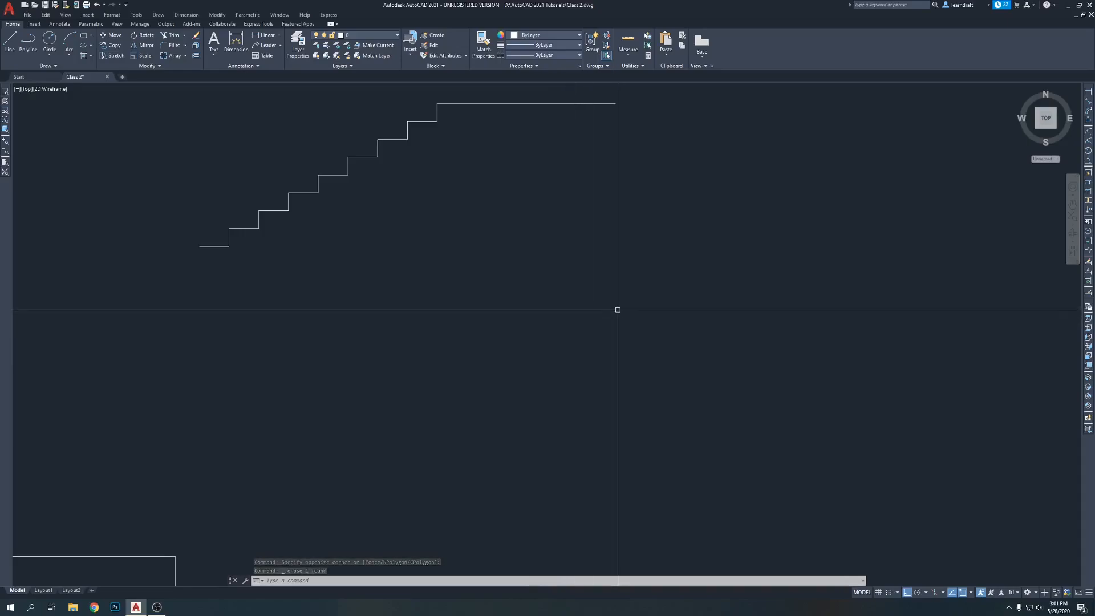
Step: Draw a freehand horizontal line below the stair's landing and end the Line command
text(l)
key(Return)
click(529, 260)
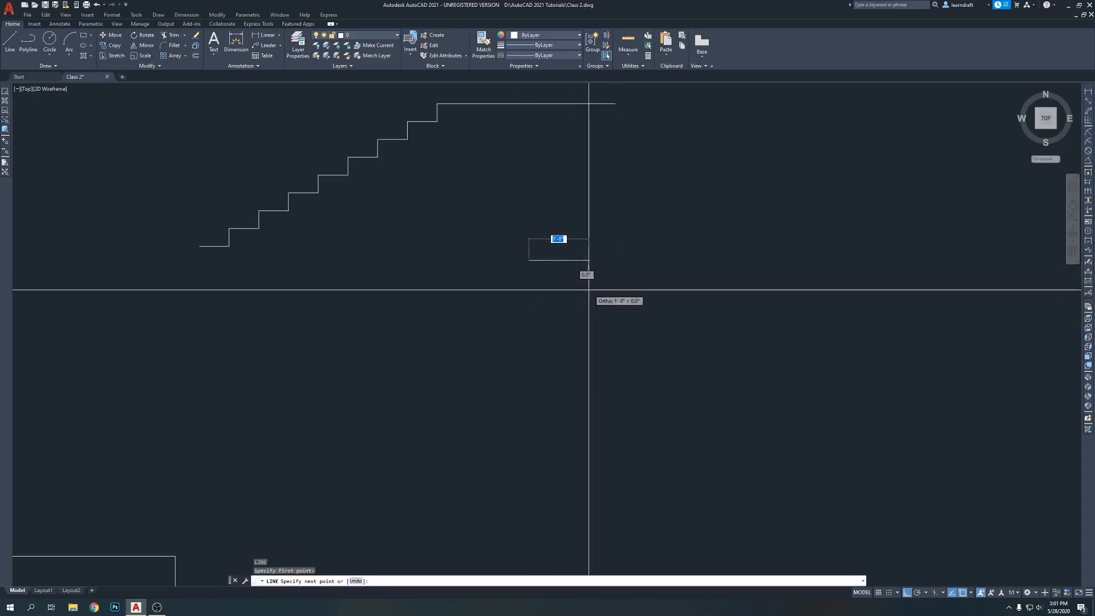
click(681, 266)
key(Return)
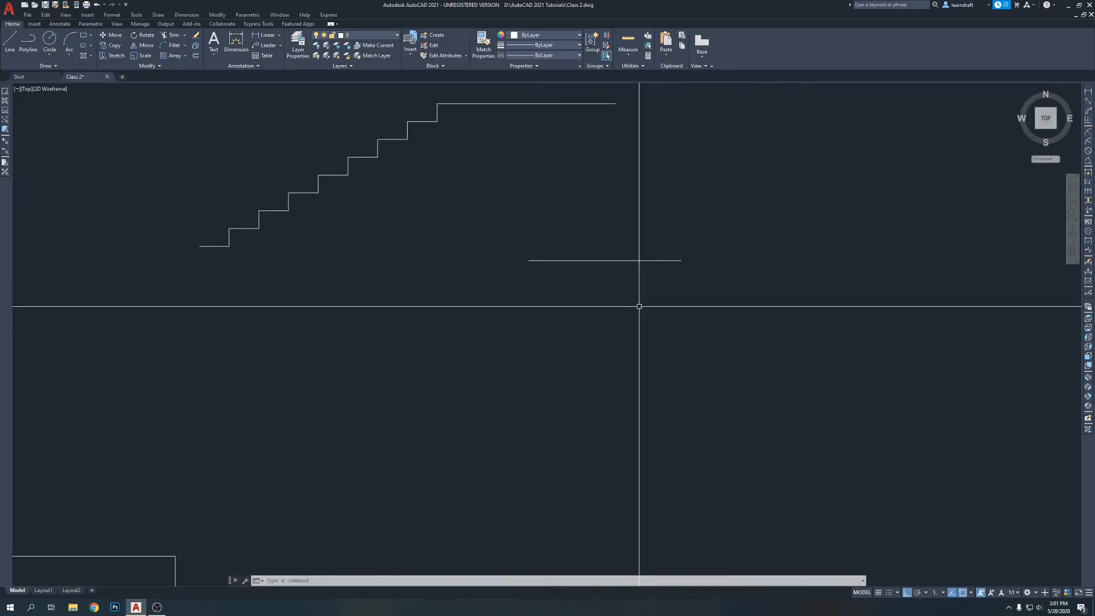
Step: Draw a second freehand horizontal line just below the first one and end the command
text(l)
key(Return)
click(527, 289)
click(687, 309)
key(Return)
Step: Draw a 4' horizontal line below the two freehand lines and end the Line command
middle_drag(636, 340, 633, 305)
text(l)
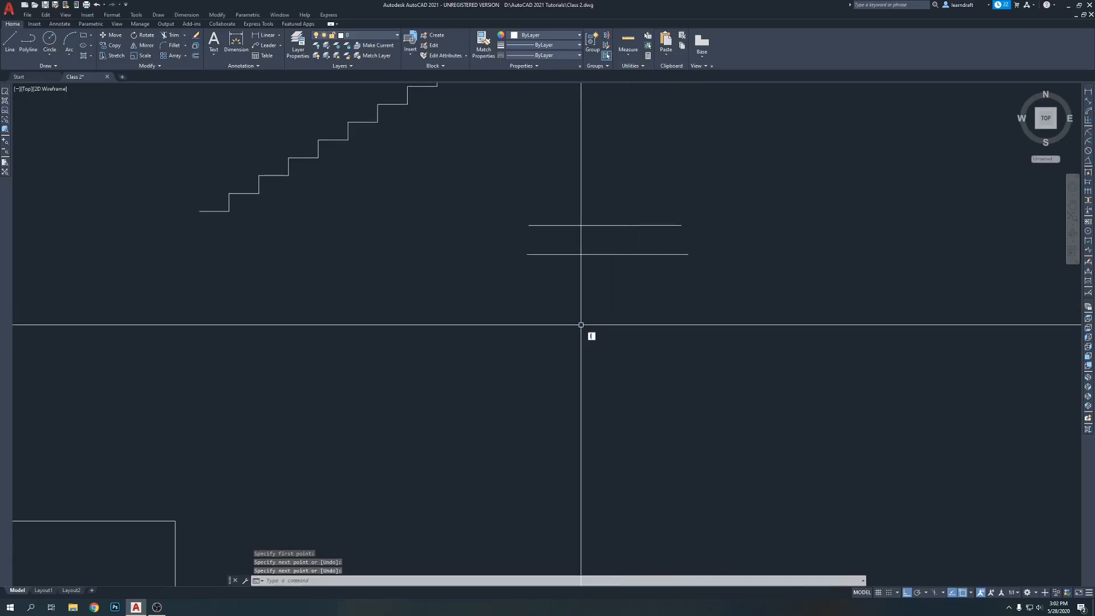
key(Return)
click(532, 288)
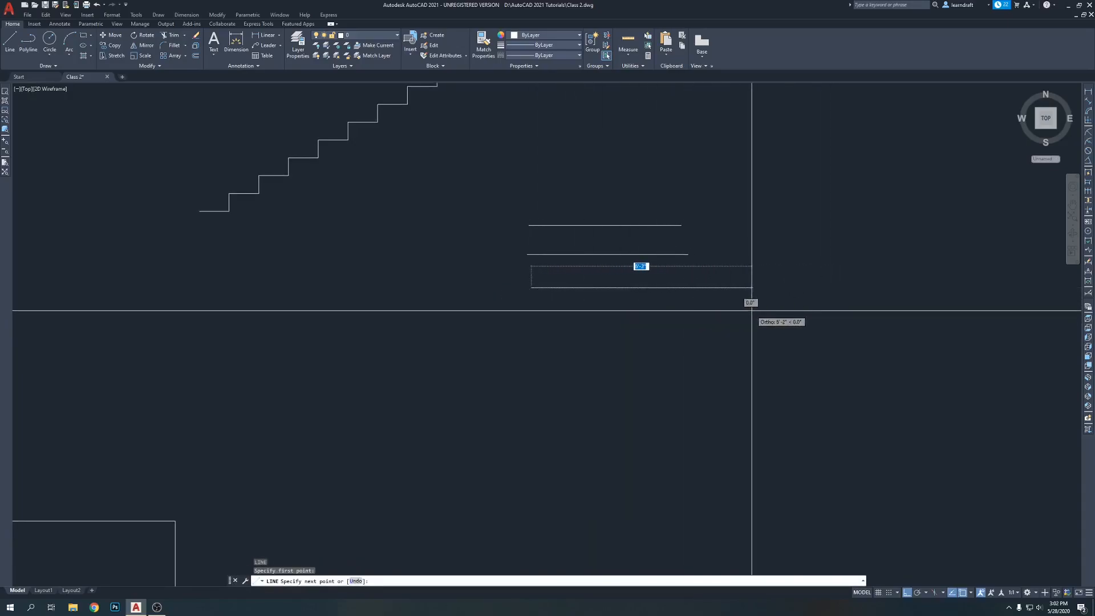
text(4')
key(Return)
key(Return)
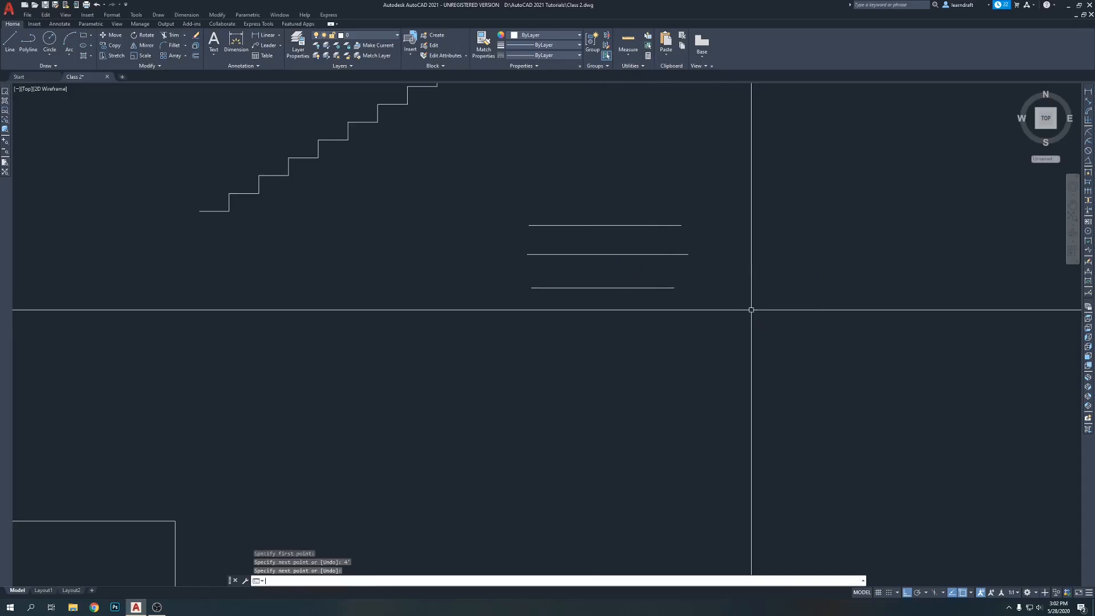
Step: Draw a 5' horizontal line below the 4' line and exit the Line command
middle_drag(706, 341, 697, 308)
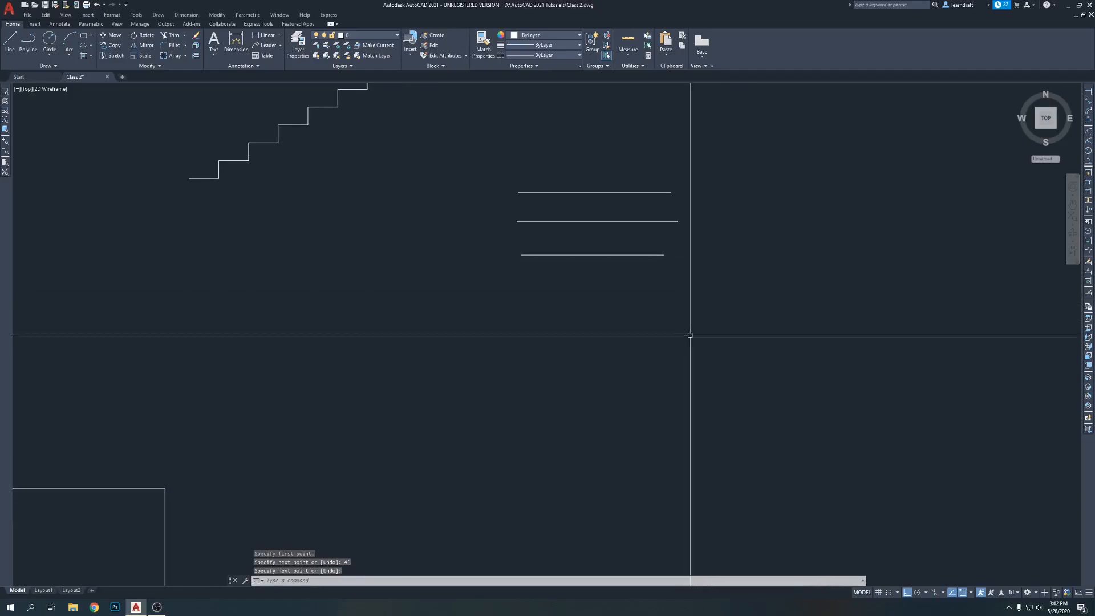
text(l)
key(Return)
click(519, 295)
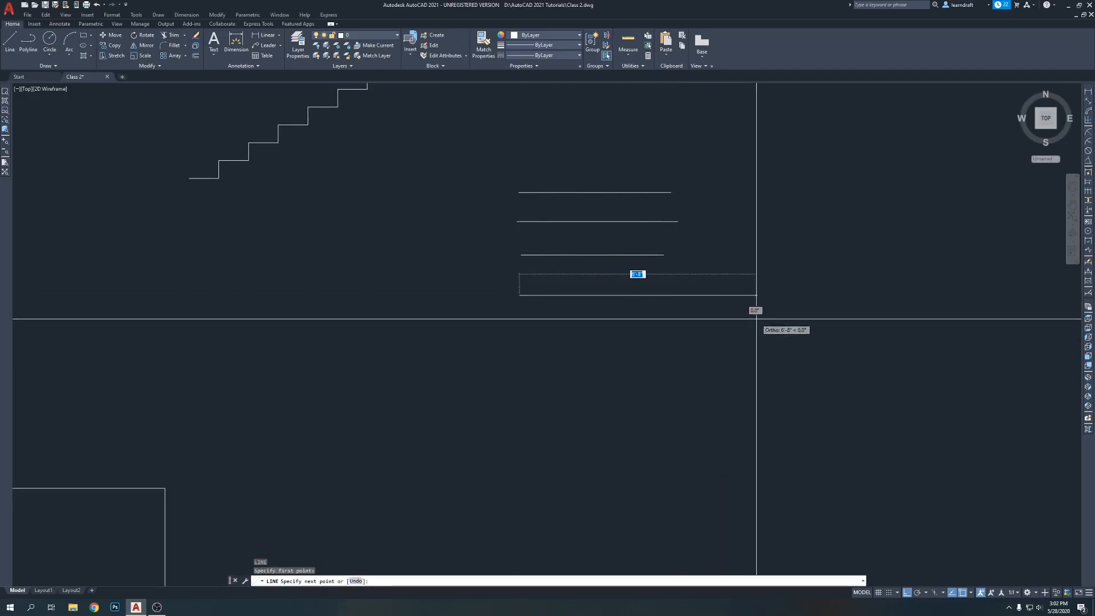
text(5)
key(Return)
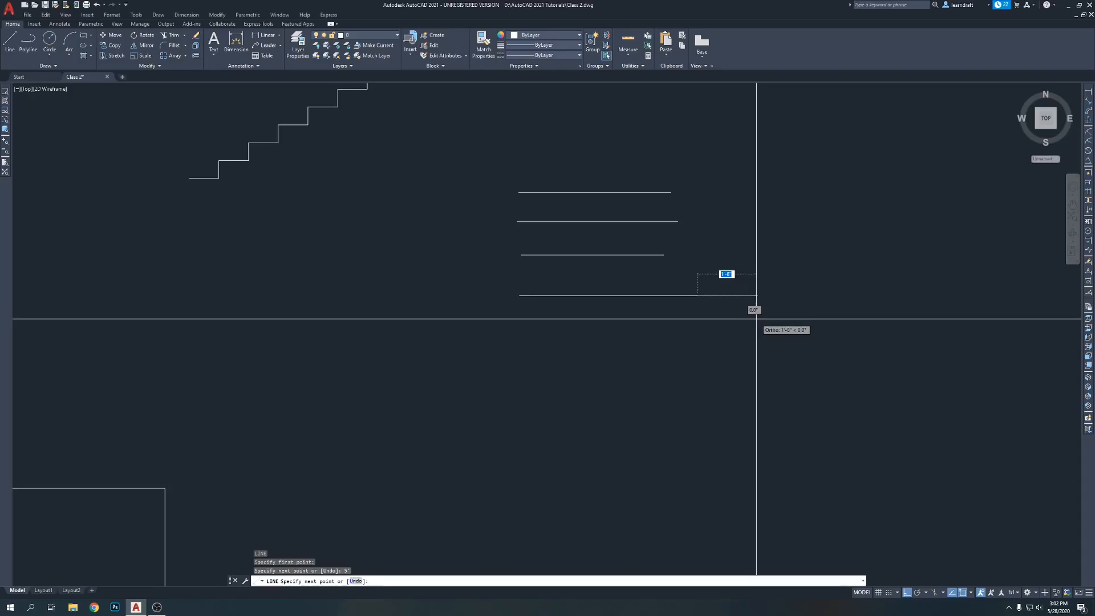
key(Return)
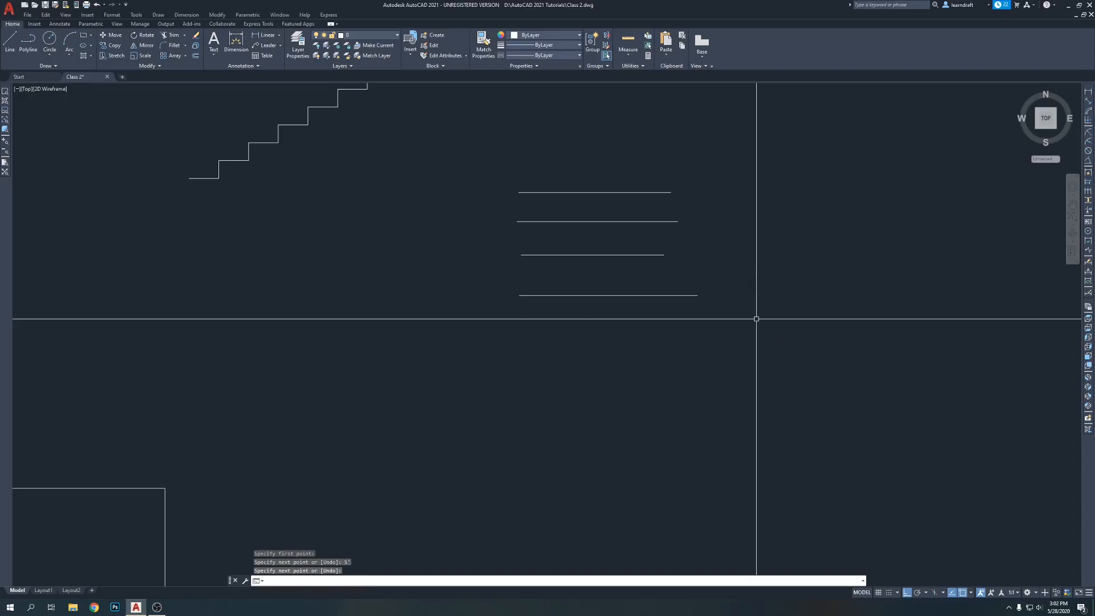
key(Return)
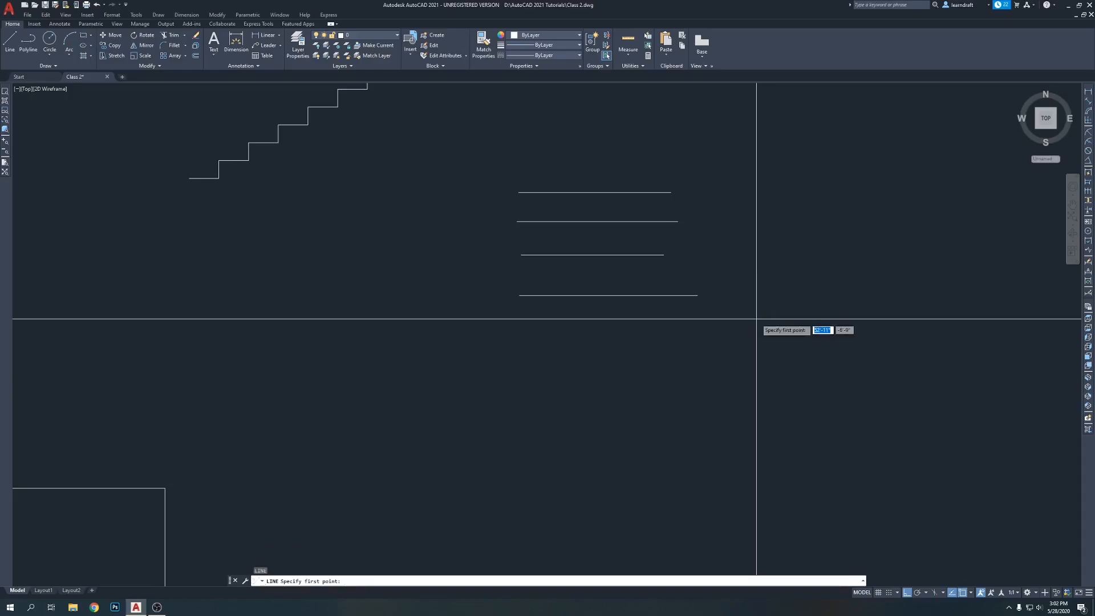
key(Escape)
key(Escape)
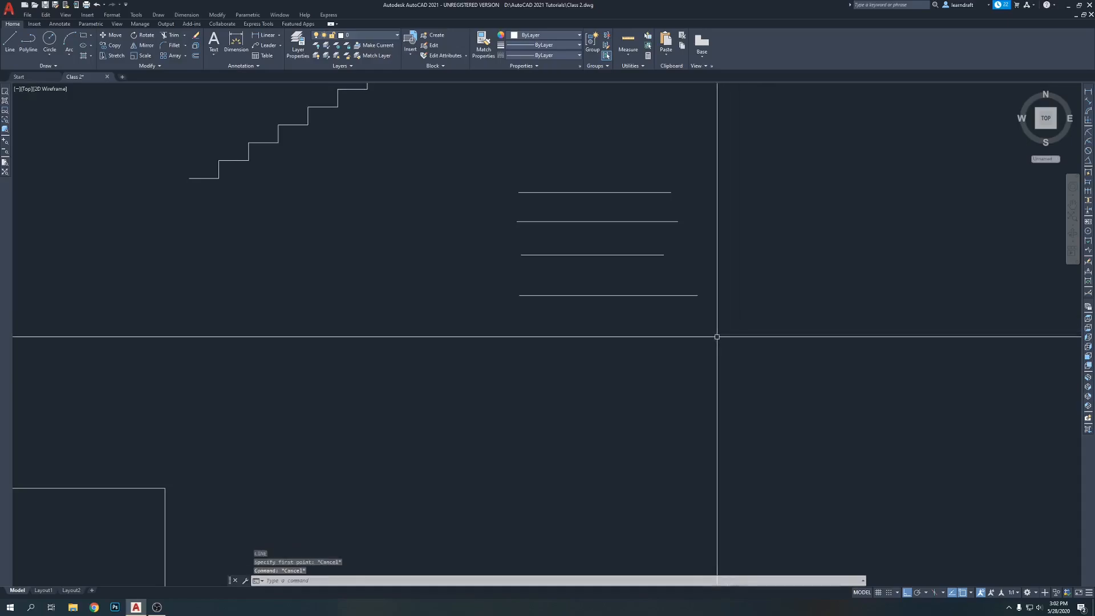
Step: Repeat Line from the 5' line's right end, going 3' down and 5' left, and close it back to the start
right_click(709, 326)
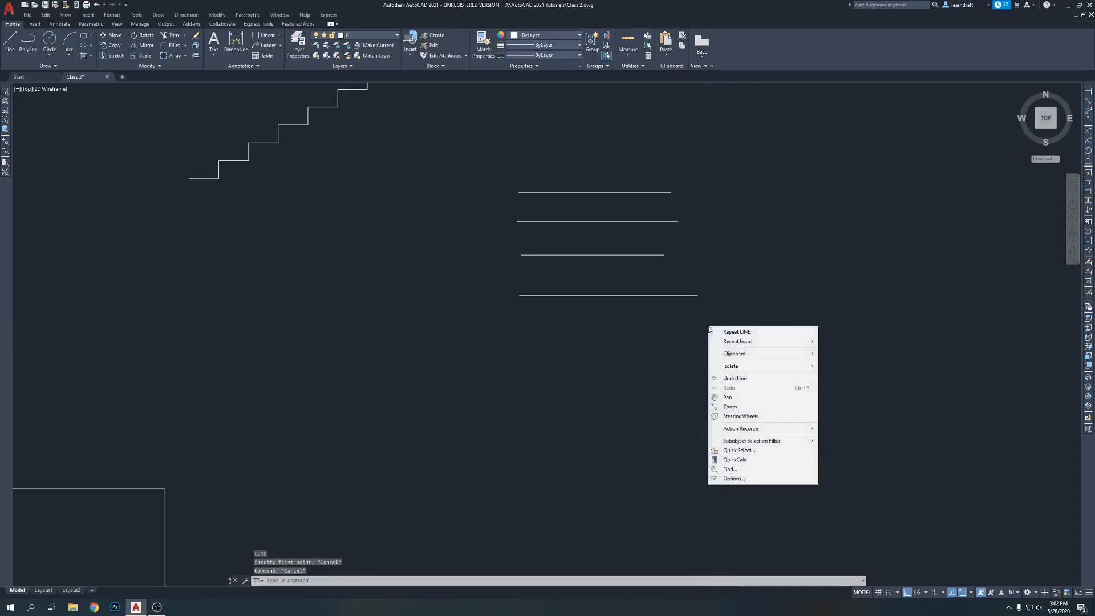
click(762, 332)
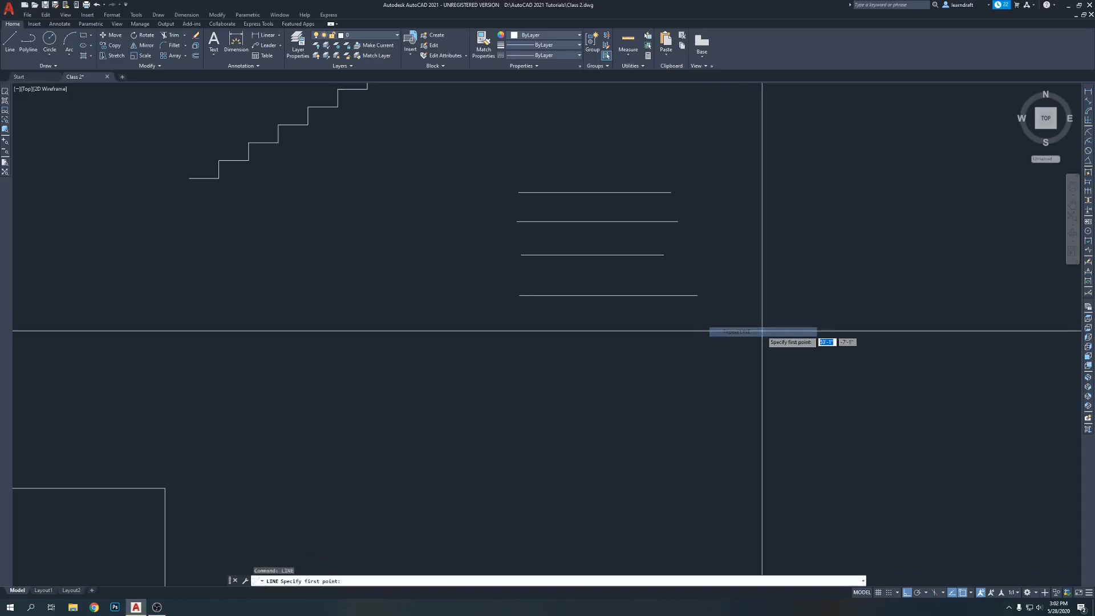
click(697, 295)
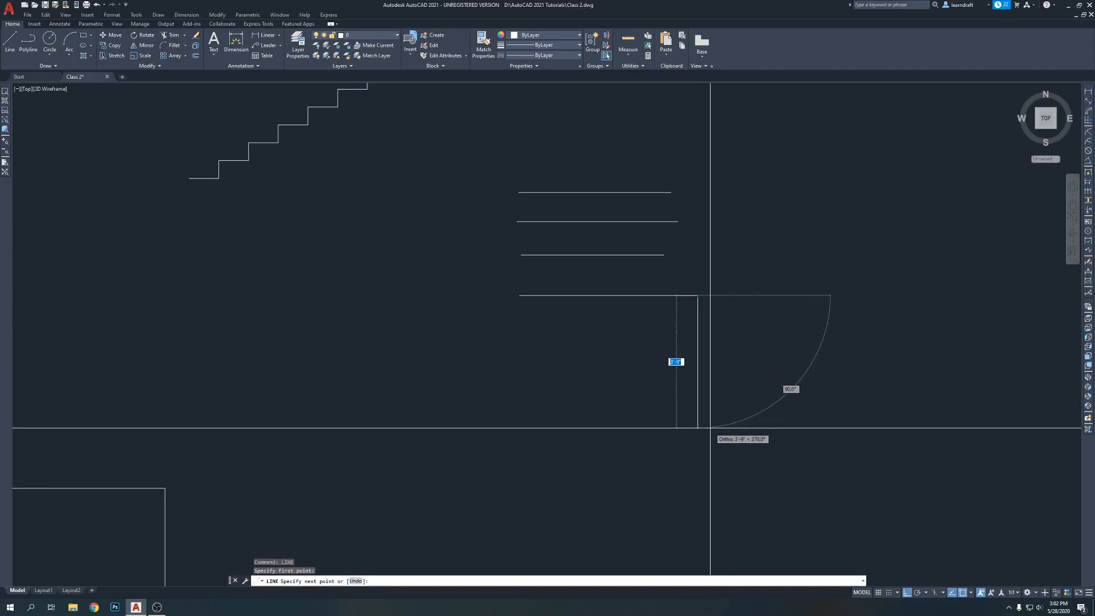
text(3')
key(Return)
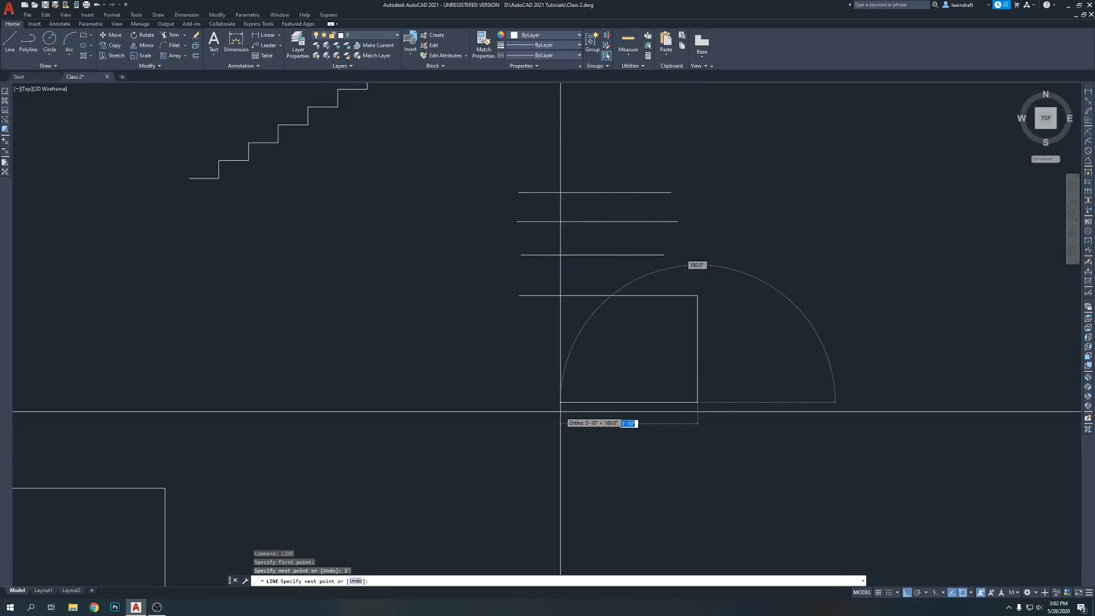
text(5')
key(Return)
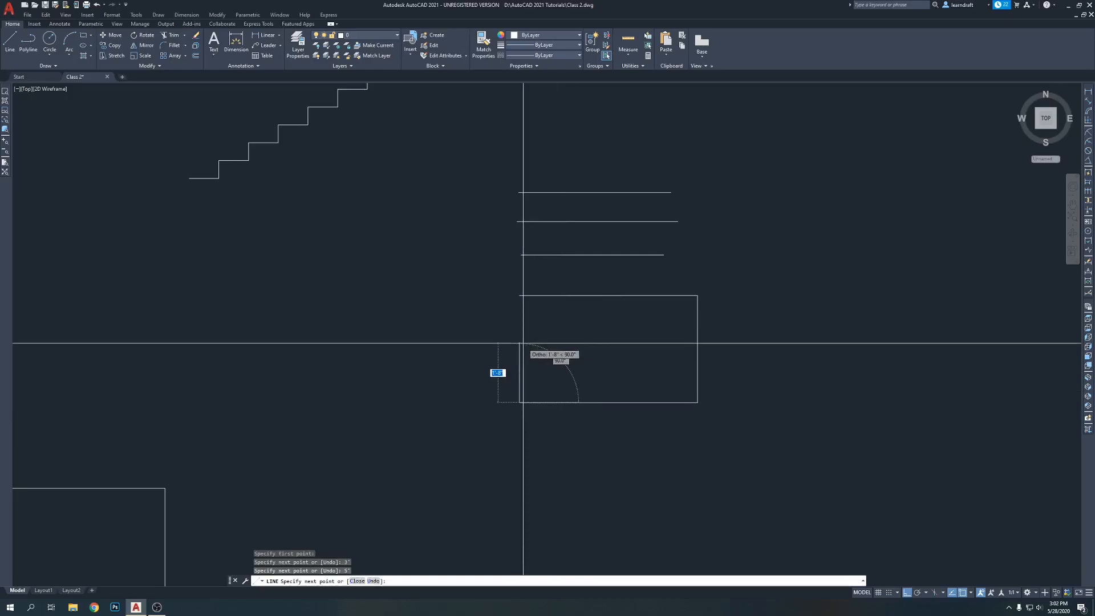
text(c)
key(Return)
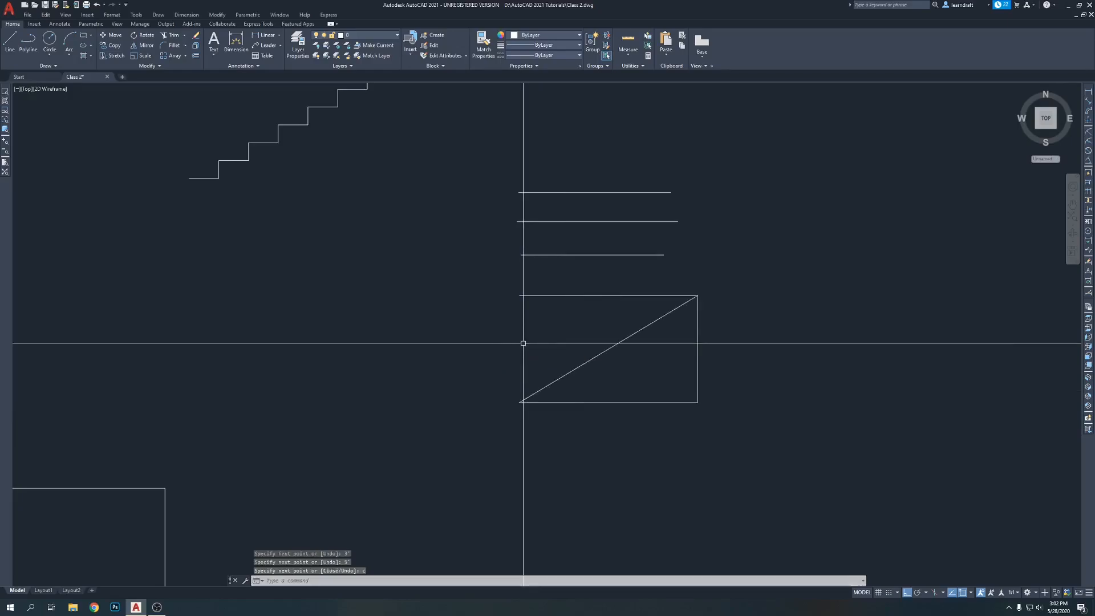
Step: Draw a 4' by 3' rectangle with Line to the right of the triangle, finishing its last side with Close
middle_drag(695, 302, 591, 310)
text(l)
key(Return)
click(555, 282)
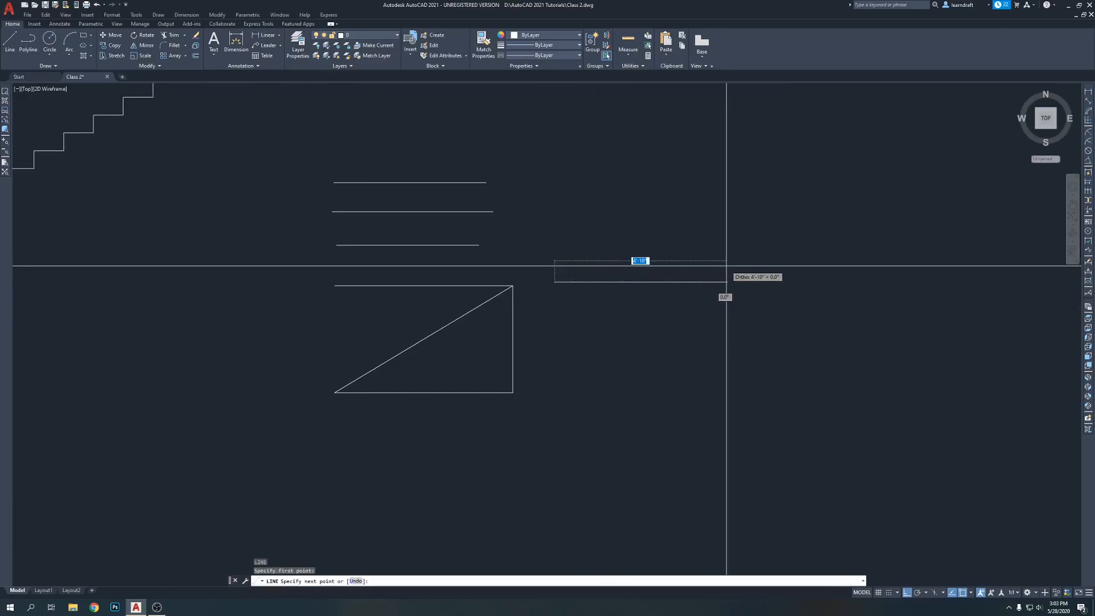
text(4)
key(Return)
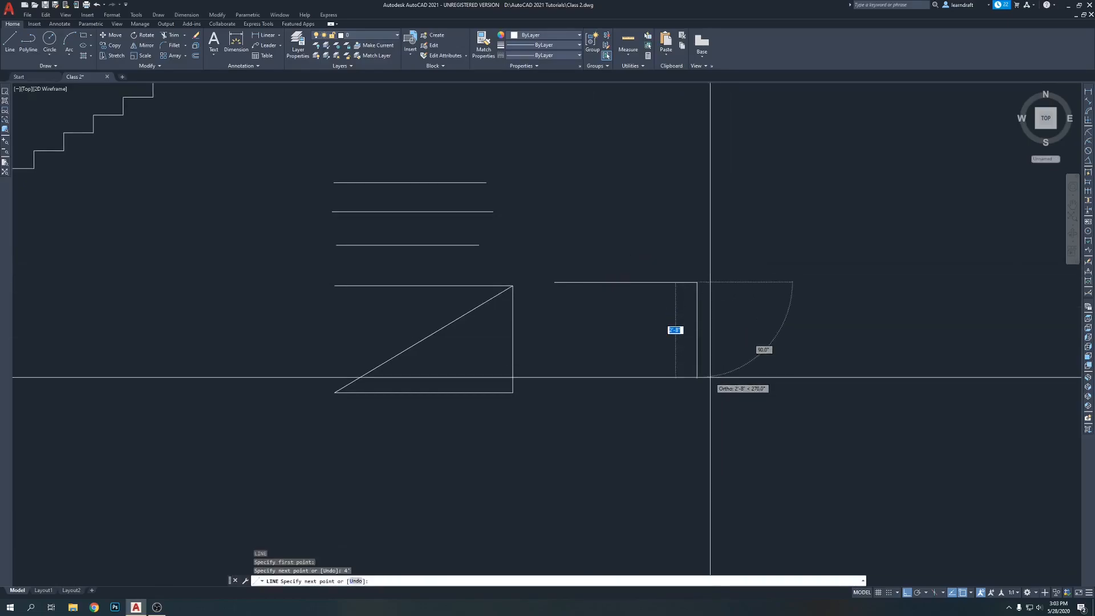
text(3)
key(Return)
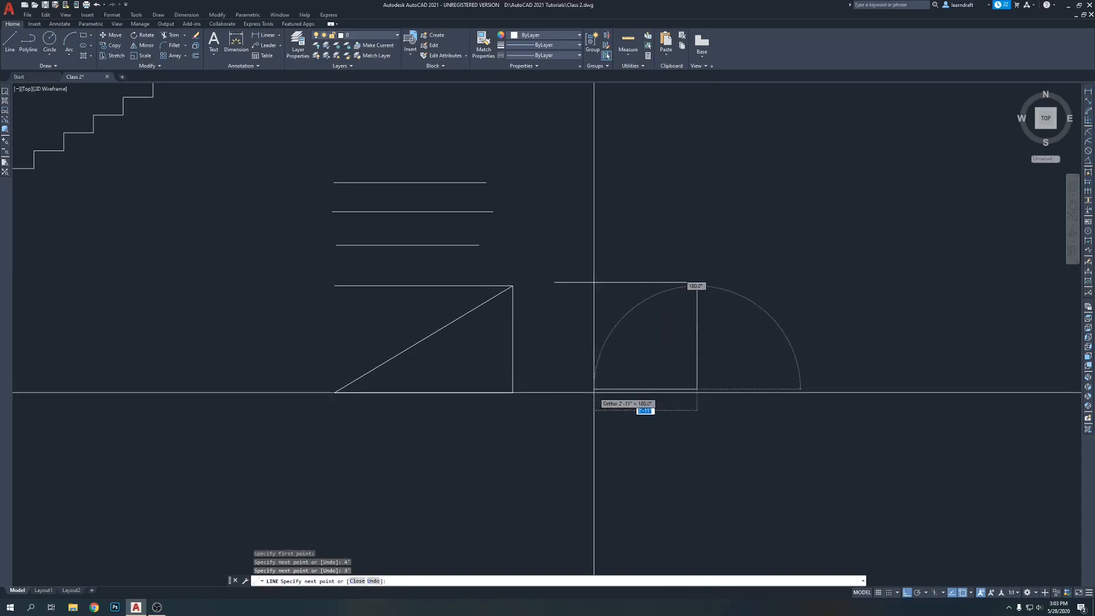
text(4)
key(Return)
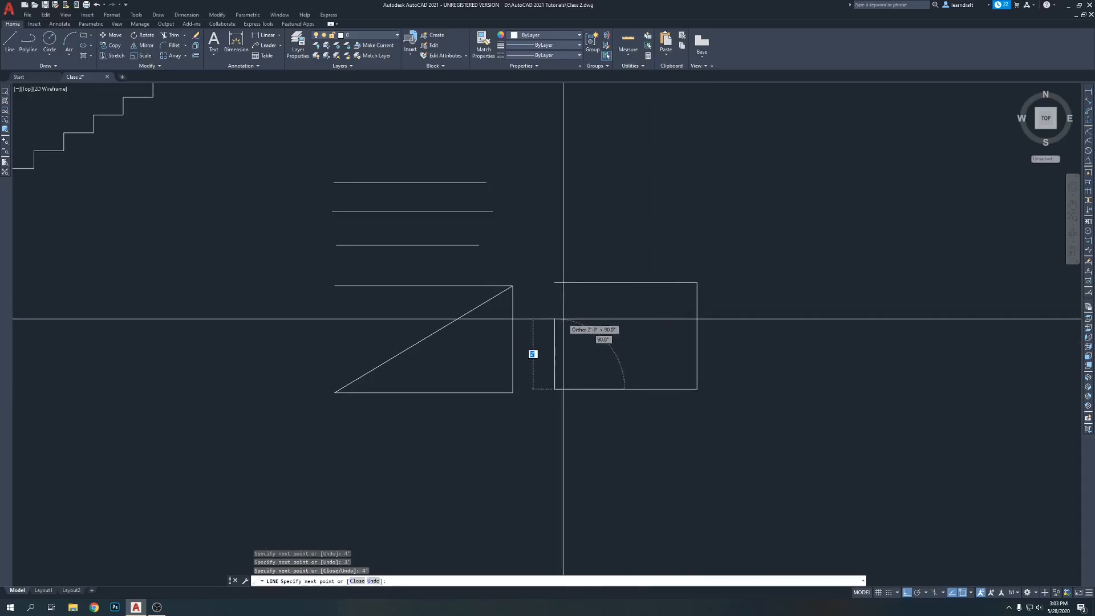
text(c)
key(Return)
mouse_move(716, 403)
middle_down()
mouse_move(640, 340)
mouse_move(657, 359)
middle_up()
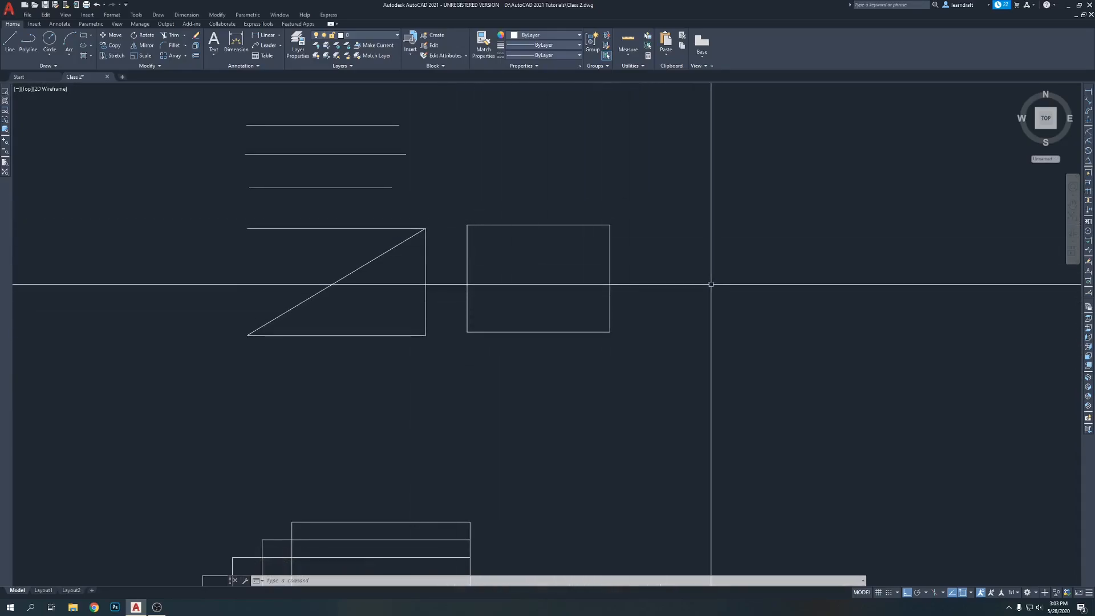
Step: Turn Ortho off and draw a diagonal from the rectangle's upper-right corner to its lower-left corner
text(l)
key(Return)
click(610, 224)
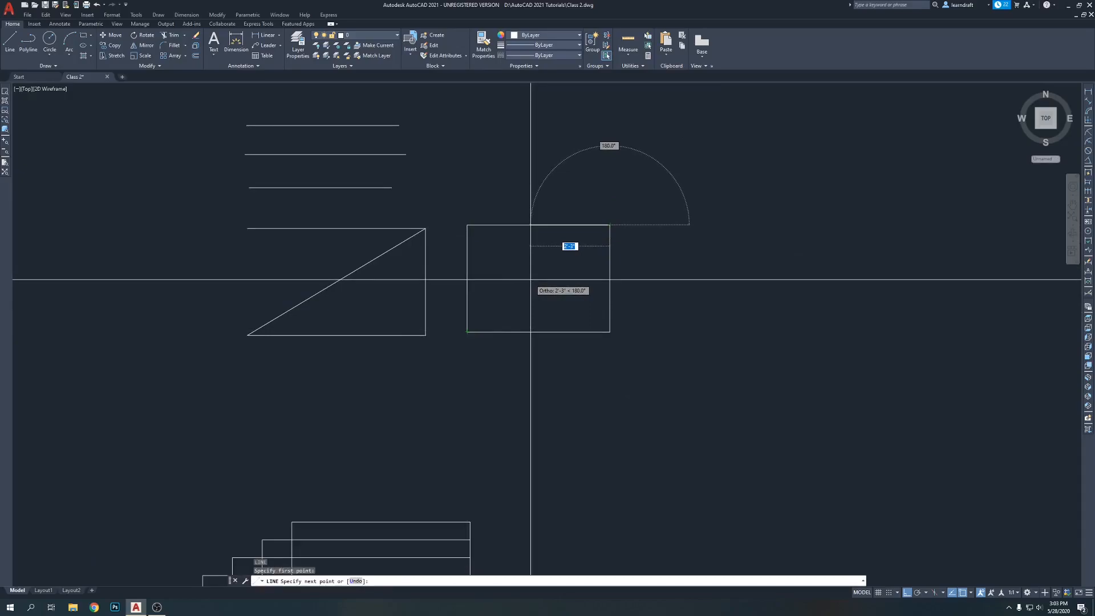
key(F8)
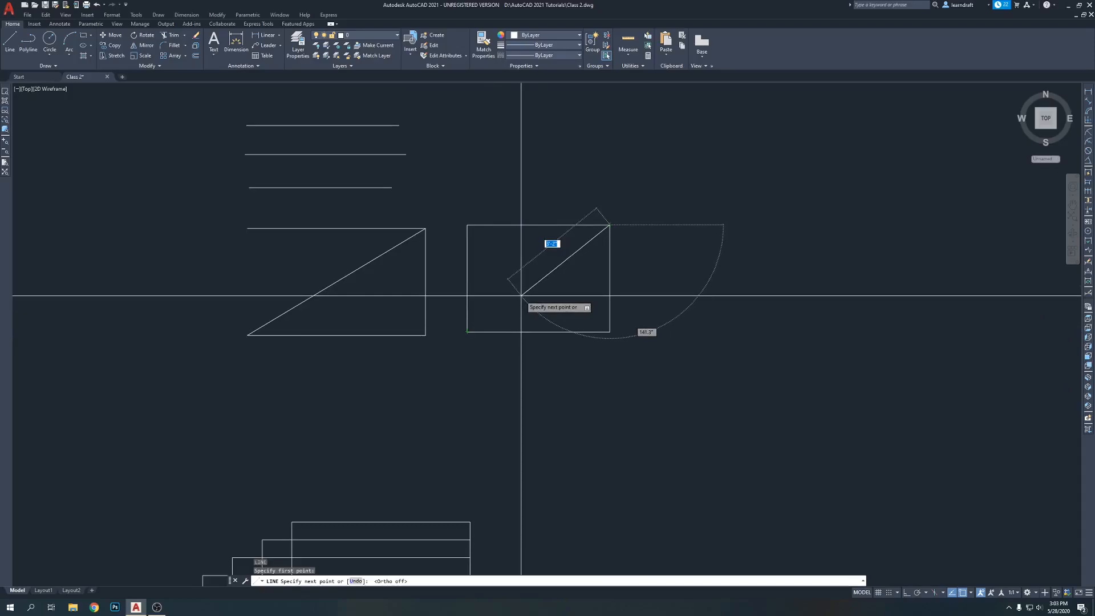
click(467, 331)
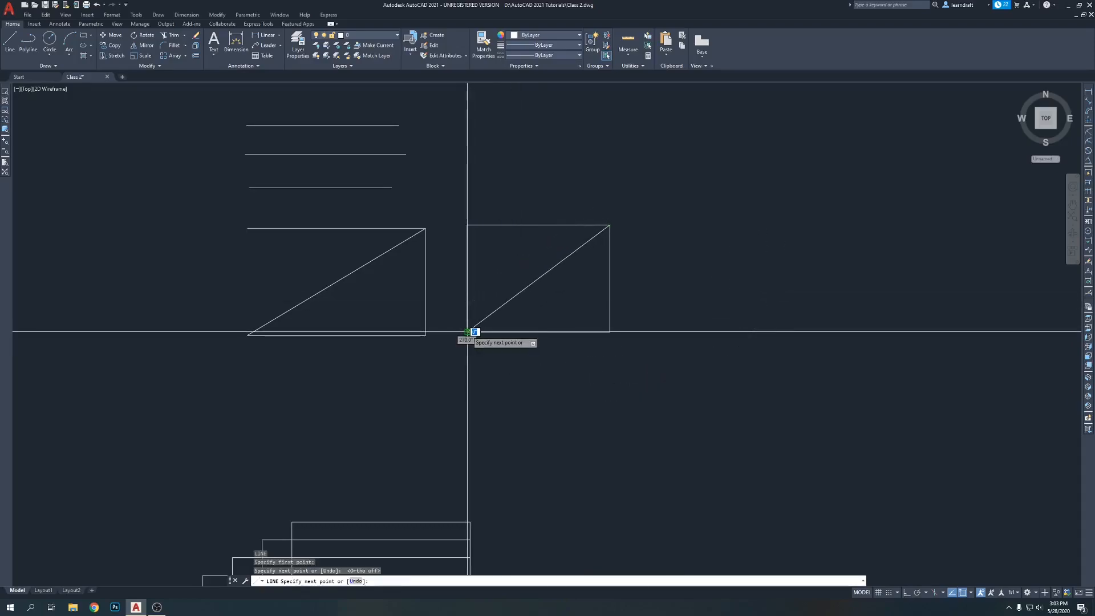
key(Return)
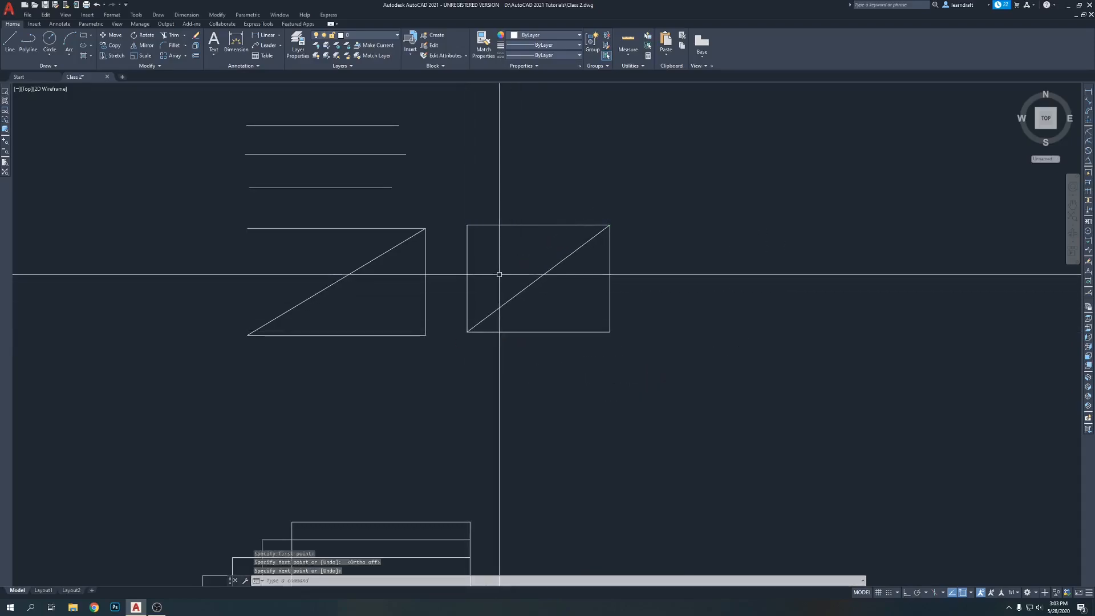
Step: Draw the second diagonal from the rectangle's upper-left corner to its lower-right corner
text(l)
key(Return)
click(467, 226)
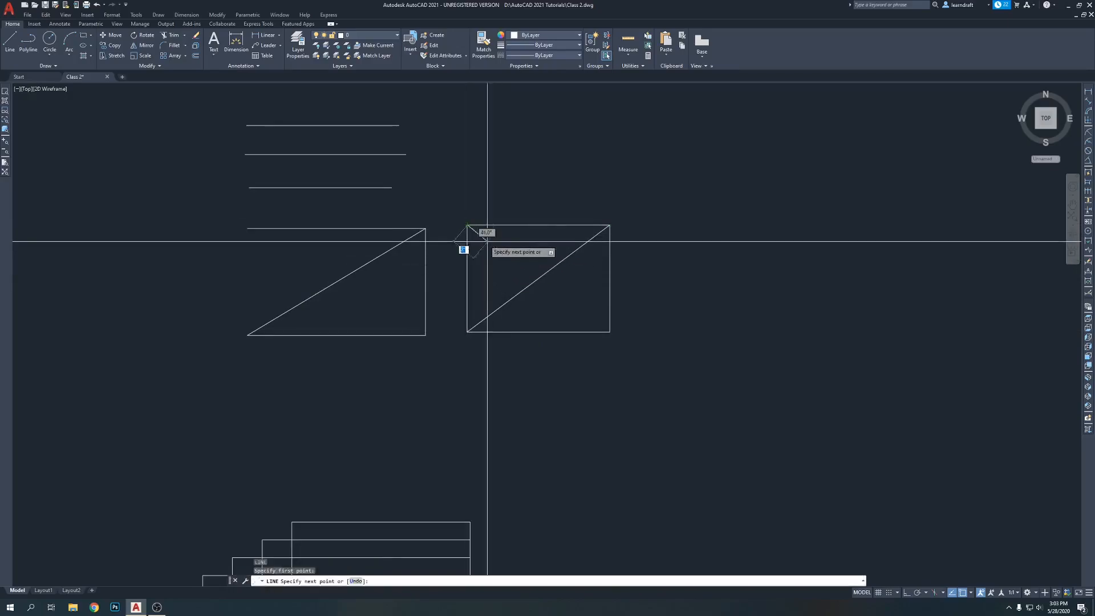
click(608, 329)
key(Return)
middle_drag(651, 261, 591, 286)
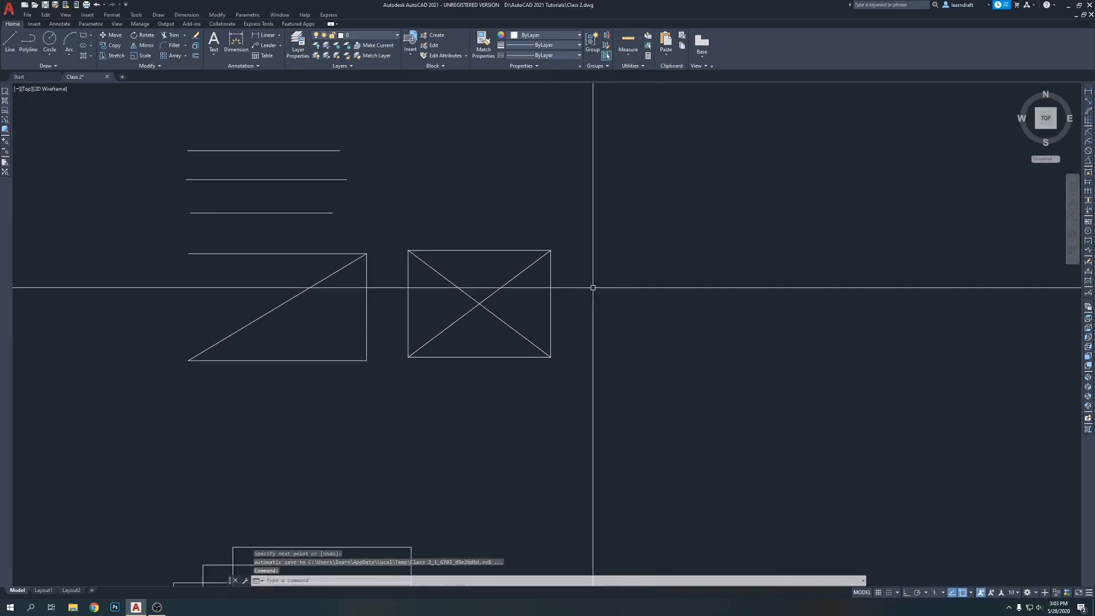
scroll(533, 217, down, 5)
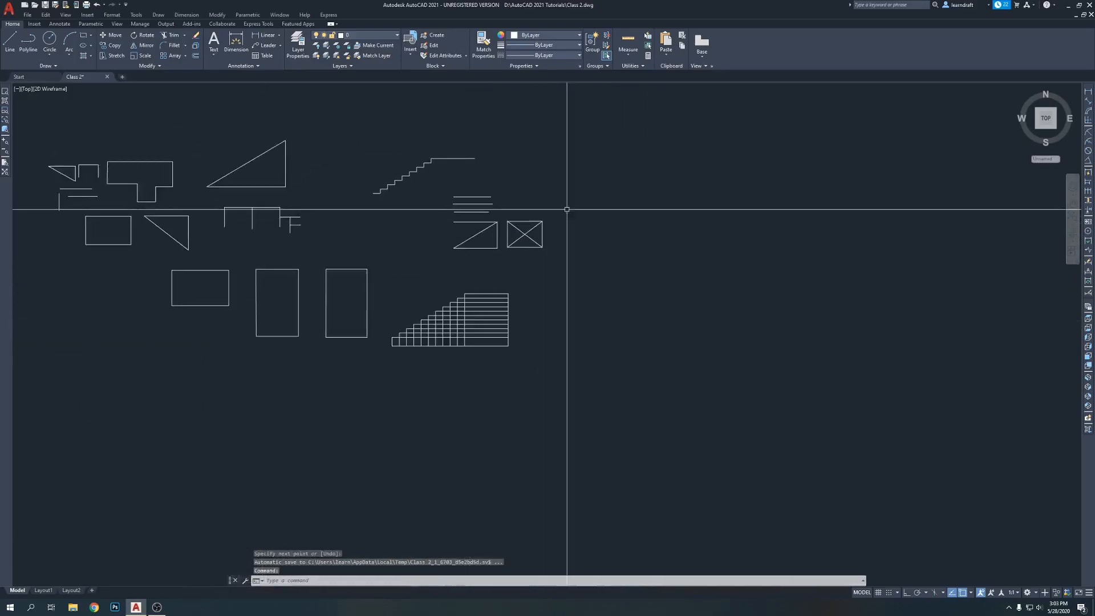
scroll(603, 252, up, 3)
scroll(539, 240, up, 3)
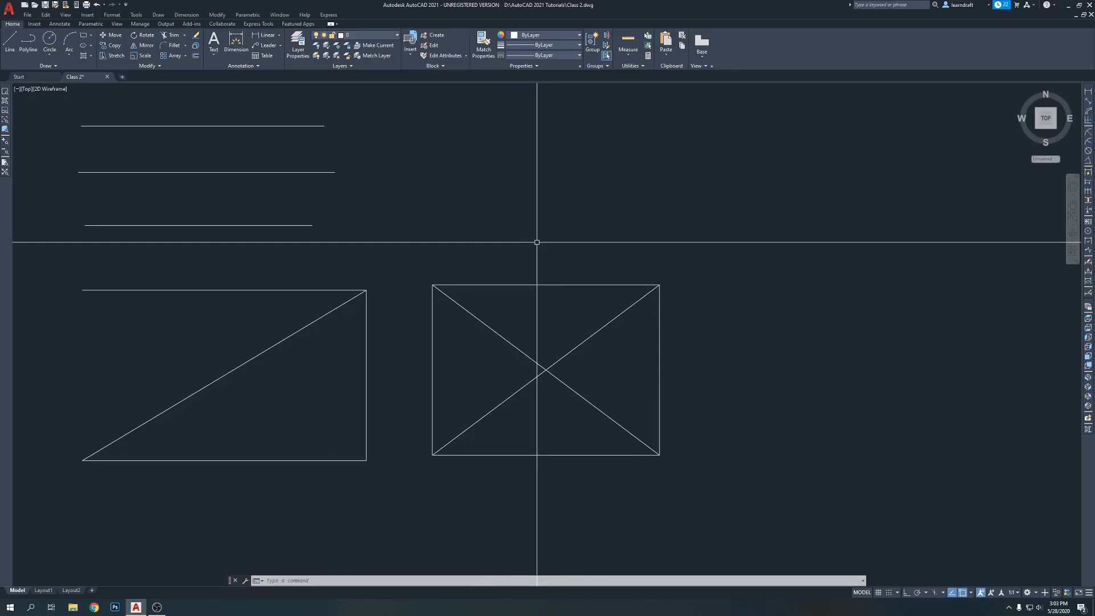
mouse_move(536, 242)
middle_down()
mouse_move(500, 218)
mouse_move(483, 231)
mouse_move(460, 176)
mouse_move(464, 205)
middle_up()
scroll(518, 237, down, 4)
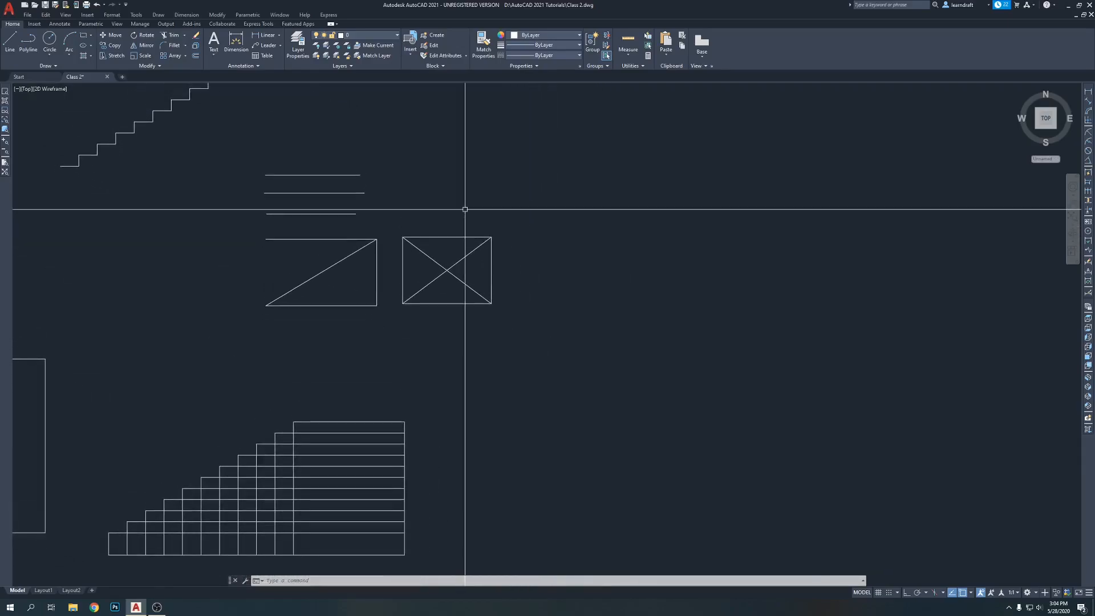
Step: In the empty area beyond the crossed rectangle, turn Ortho on and draw a 10' horizontal line toward the right
middle_drag(611, 263, 532, 259)
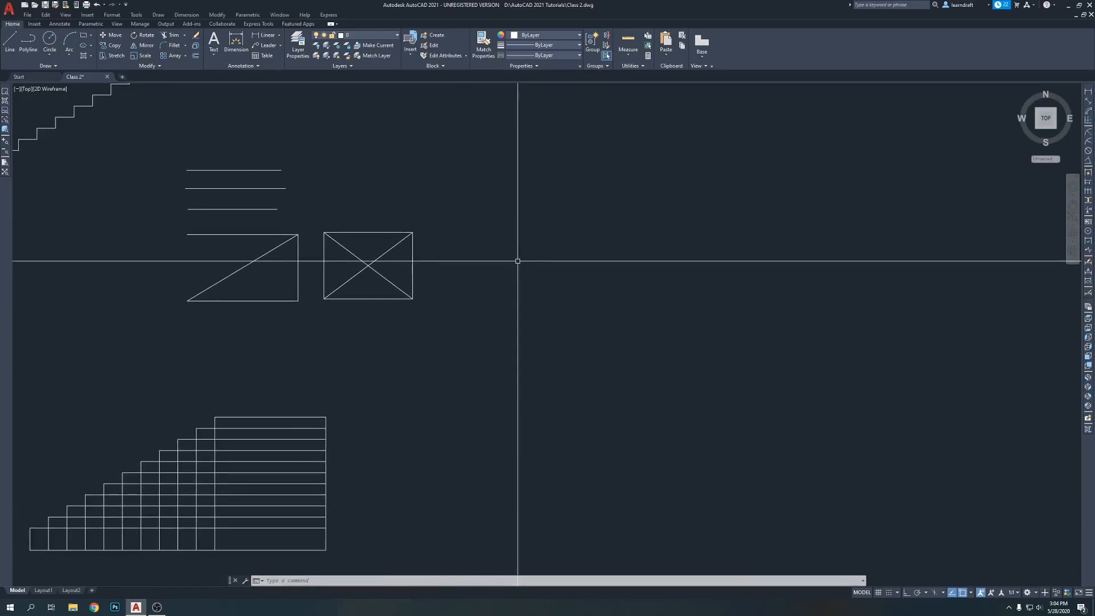
mouse_move(517, 260)
middle_down()
mouse_move(503, 272)
mouse_move(454, 258)
middle_up()
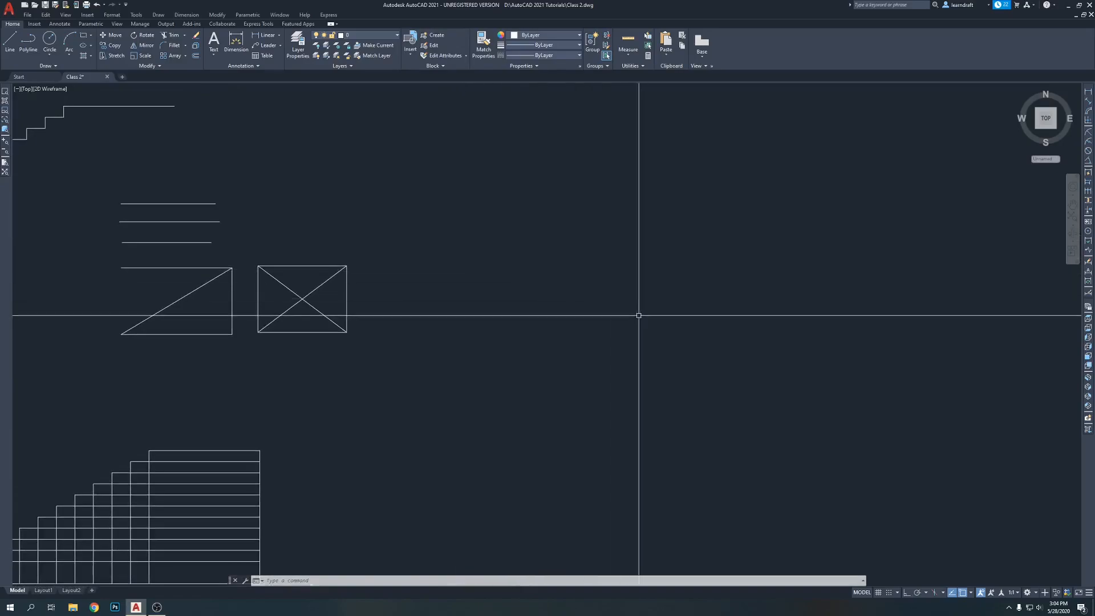
middle_drag(607, 297, 543, 291)
middle_drag(464, 293, 497, 251)
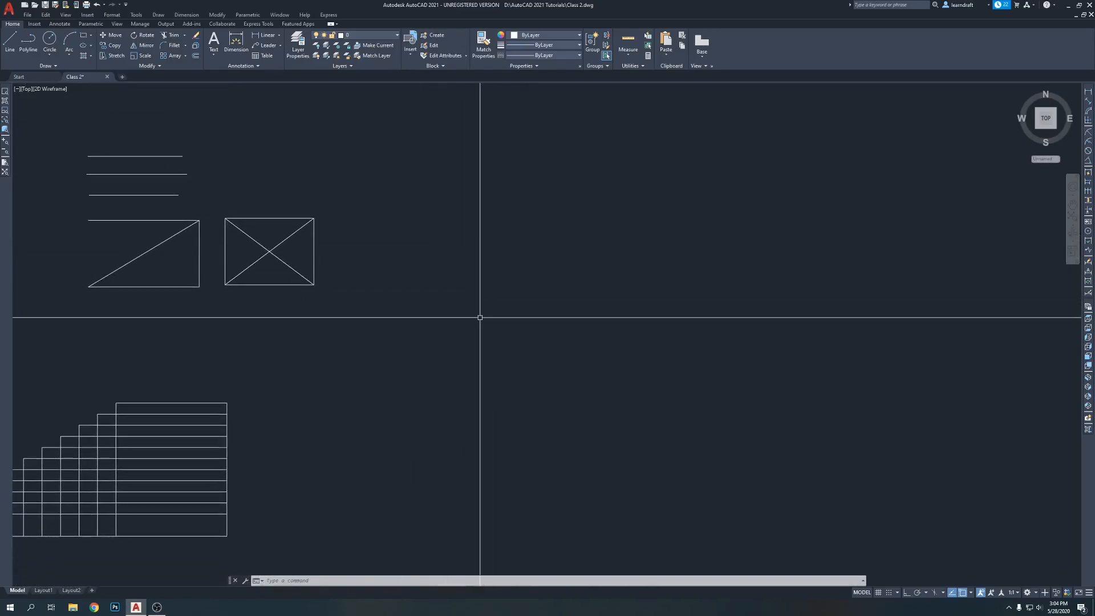
key(Return)
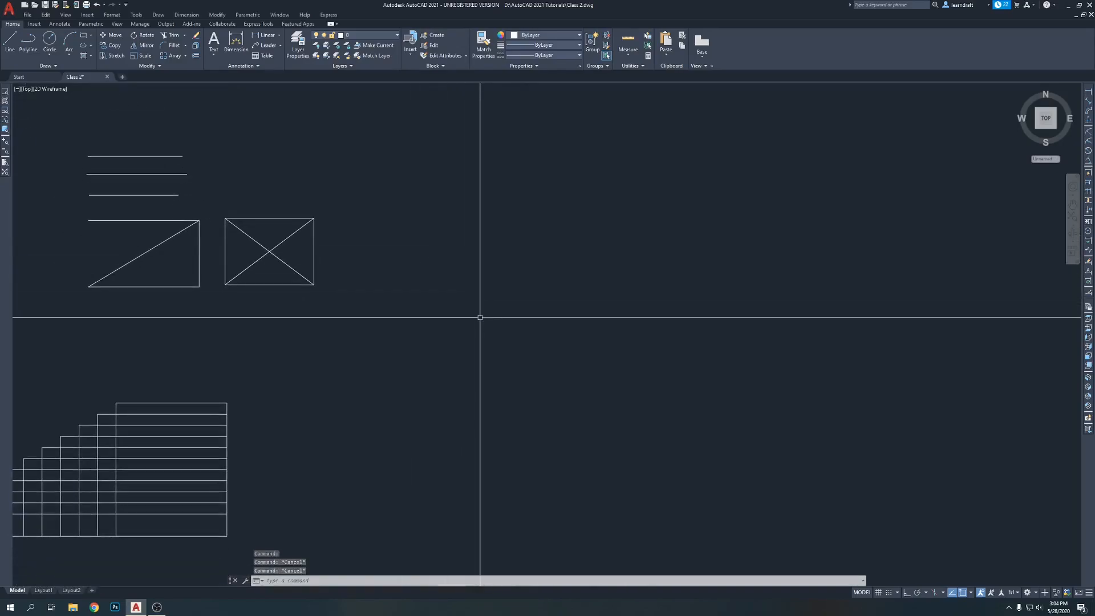
click(419, 259)
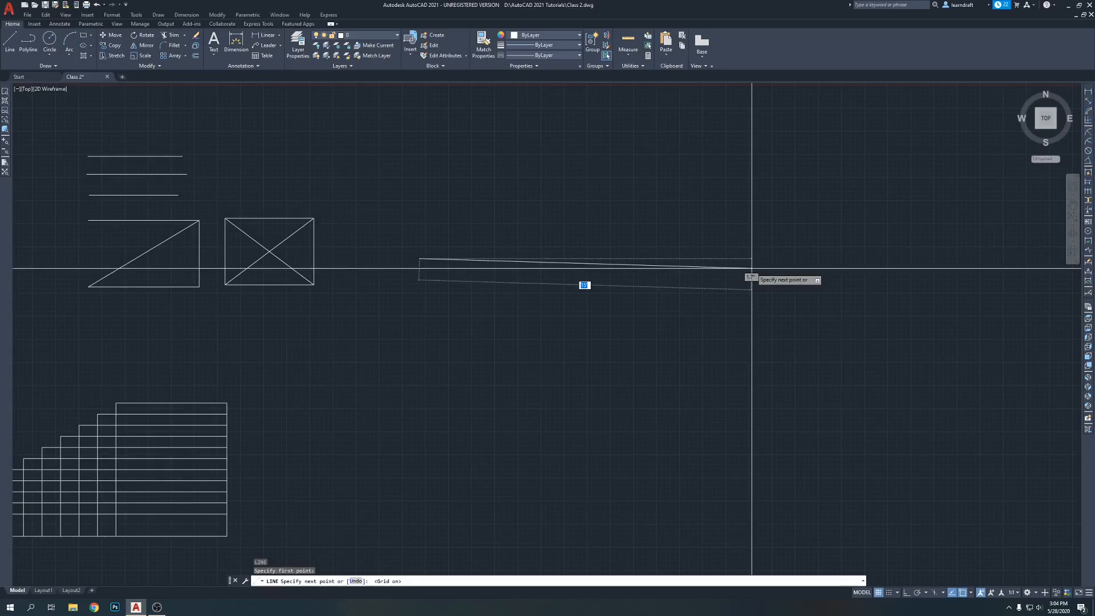
key(F7)
key(F8)
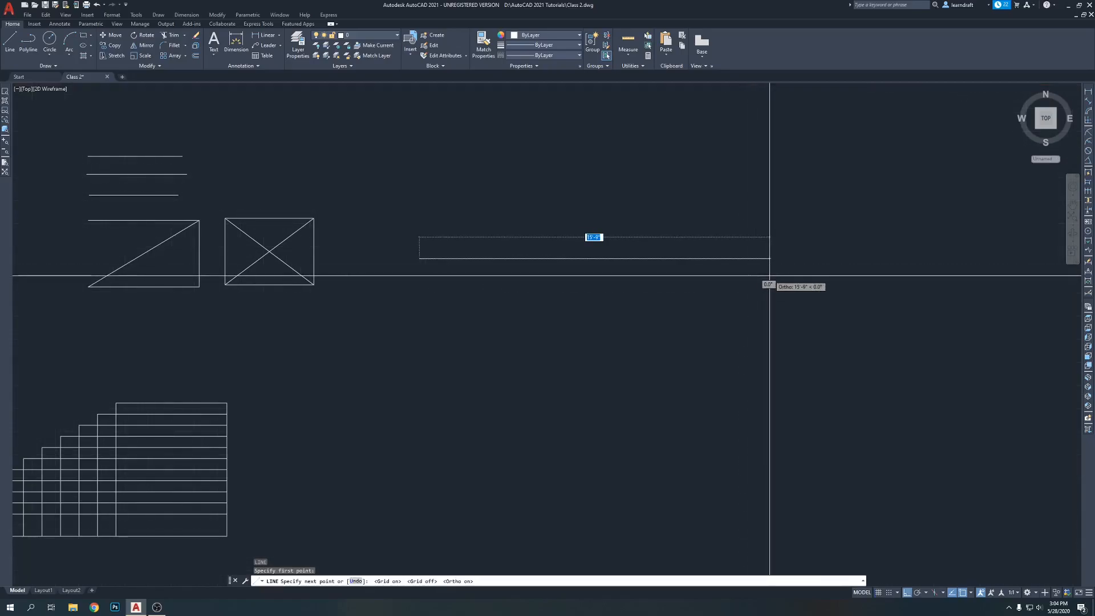
text(10')
key(Return)
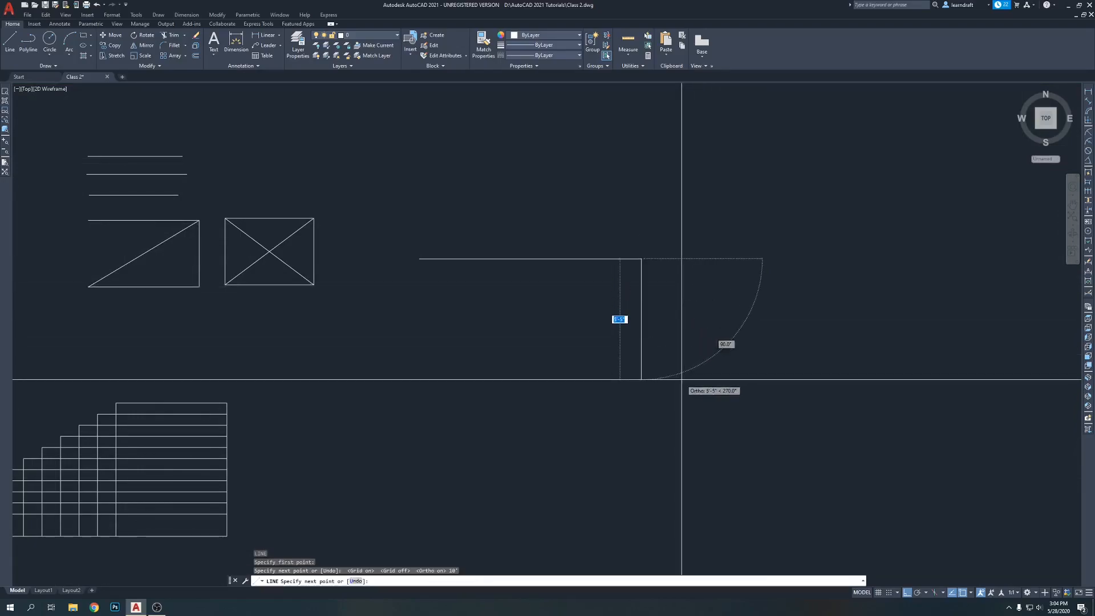
Step: Continue the line 10' down and 10' left, and finish the square with Close
text(10')
key(Return)
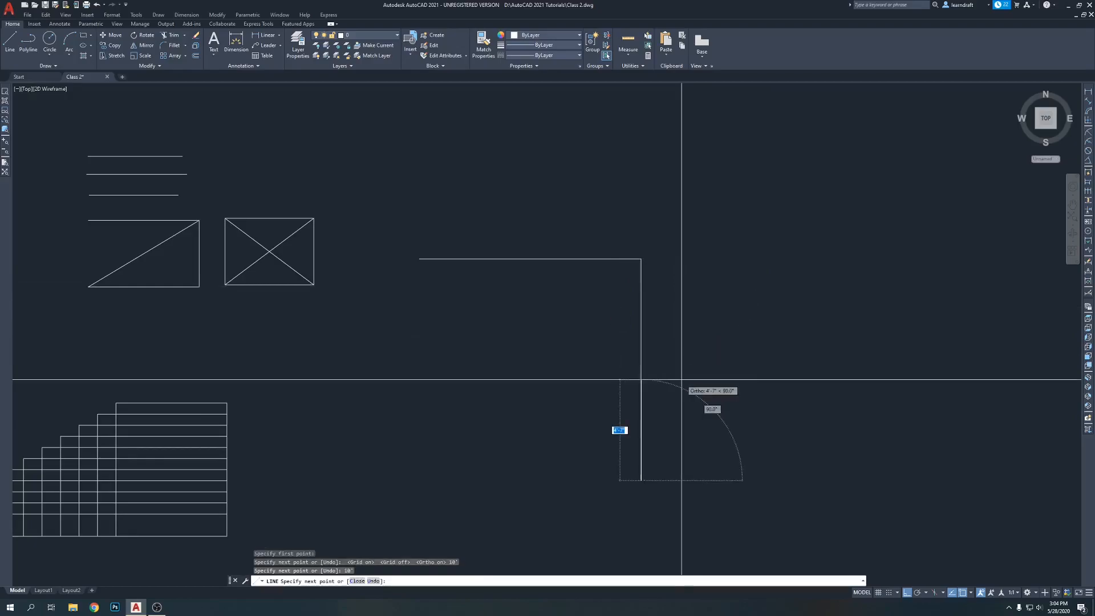
text(10)
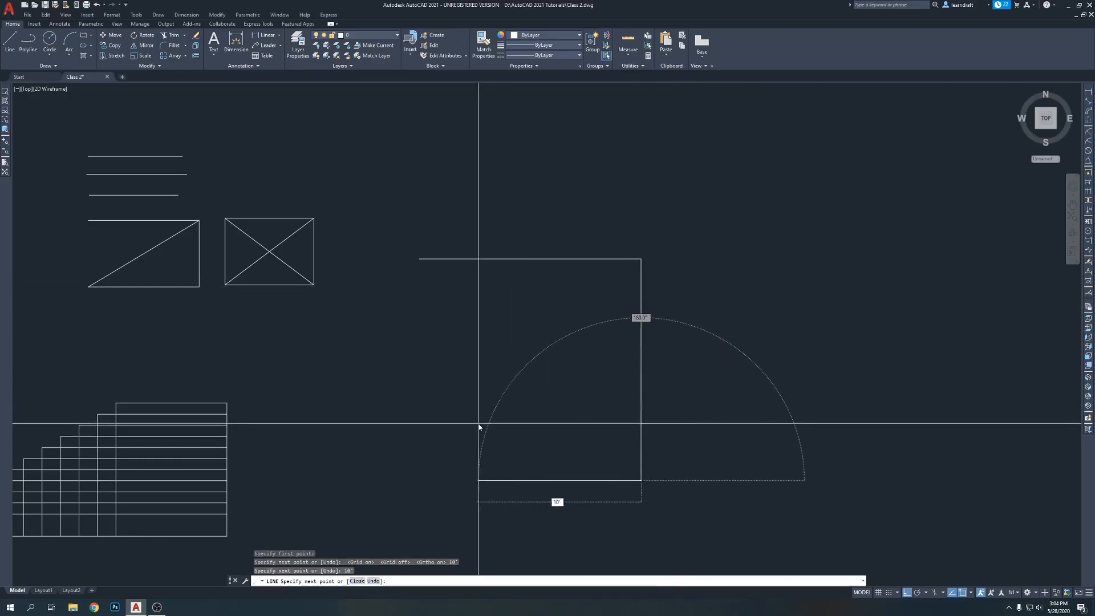
key(Return)
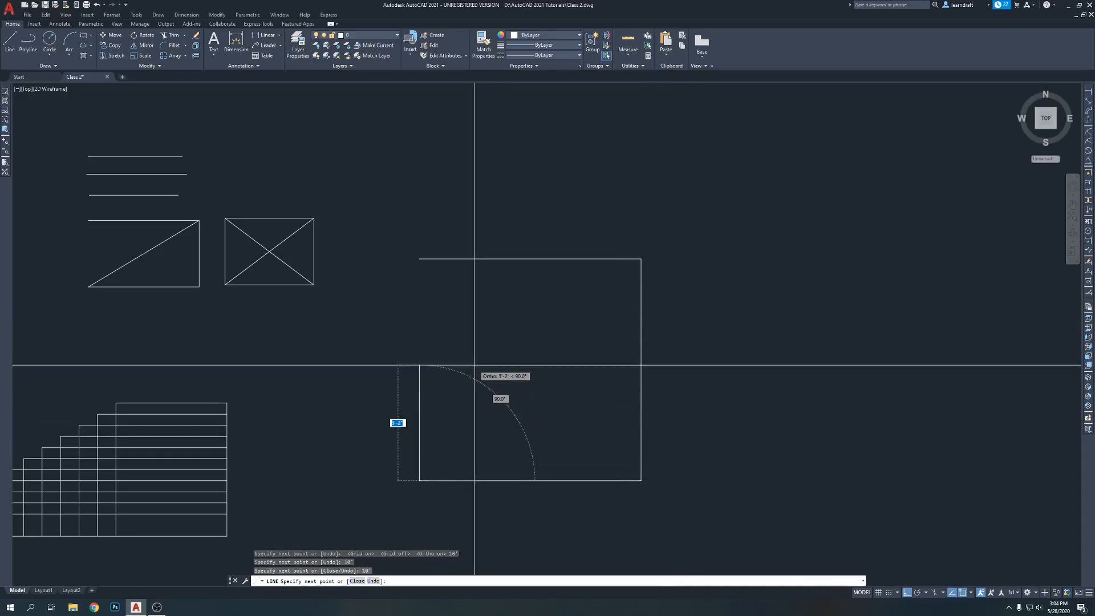
text(c)
key(Return)
middle_drag(522, 385, 506, 323)
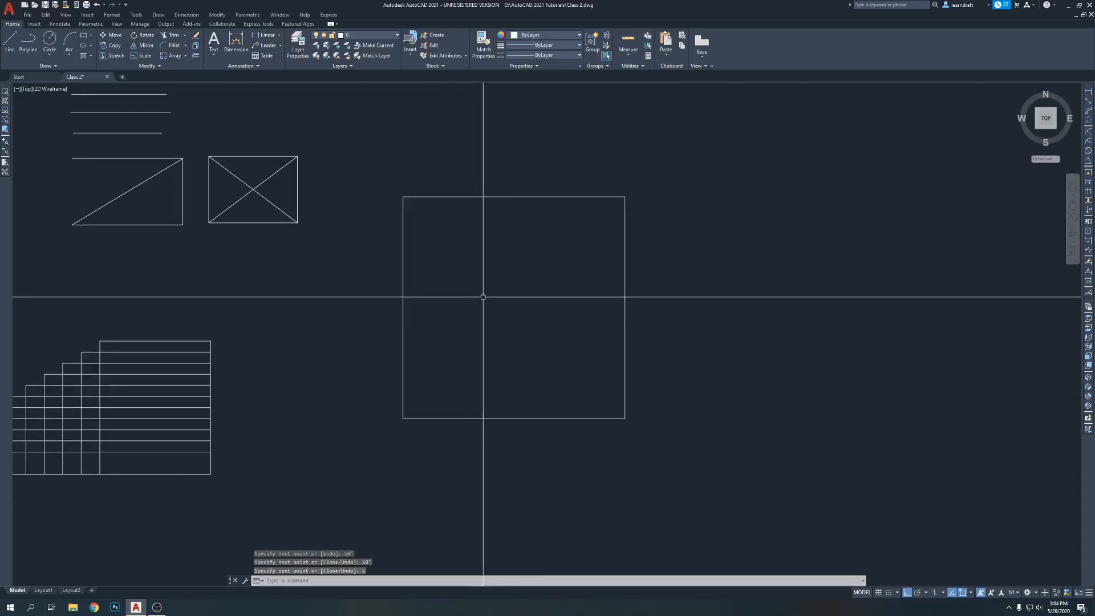
Step: Draw three short, separate vertical lines side by side near the middle of the square, ending and repeating Line each time
key(Return)
click(491, 260)
click(484, 322)
key(space)
key(space)
click(517, 260)
click(517, 330)
key(space)
key(space)
click(545, 262)
click(545, 324)
key(space)
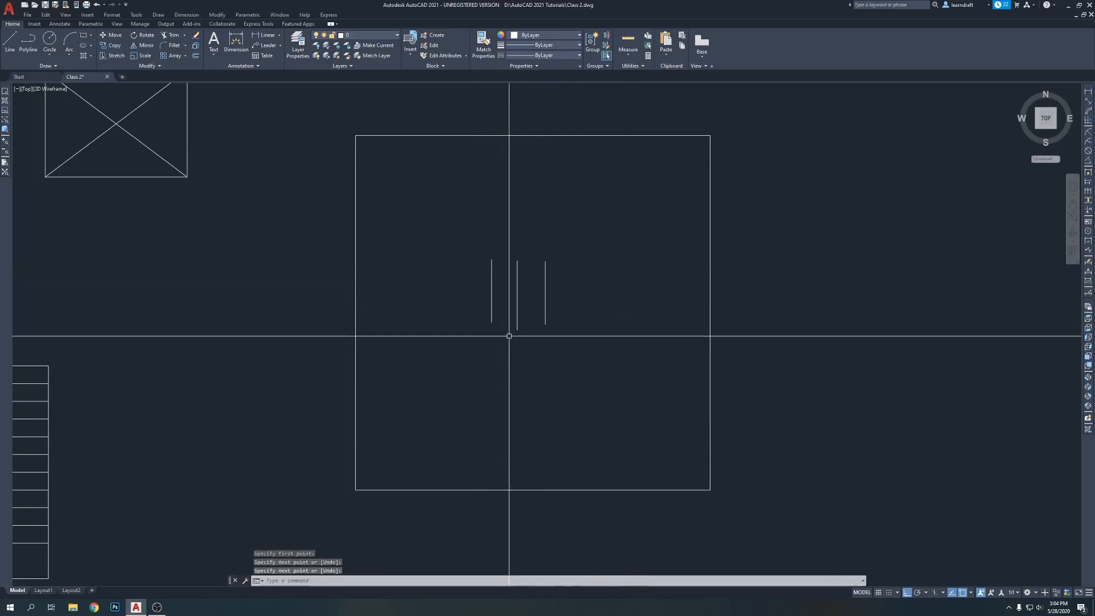
middle_drag(509, 336, 501, 311)
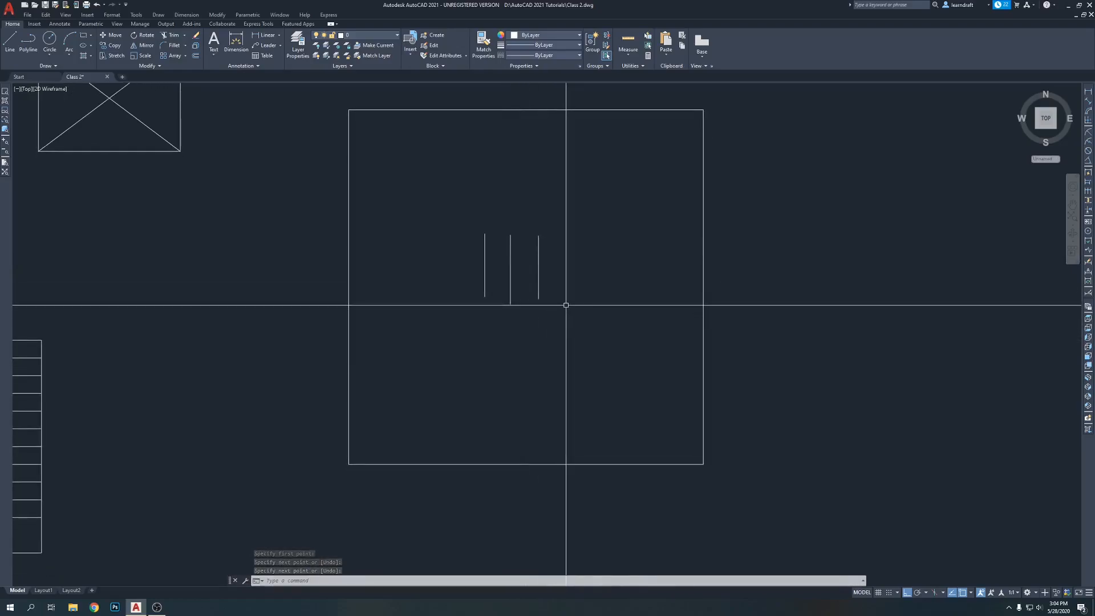
Step: Draw two short horizontal lines, one below the other, across the three vertical lines
text(l)
key(space)
click(457, 256)
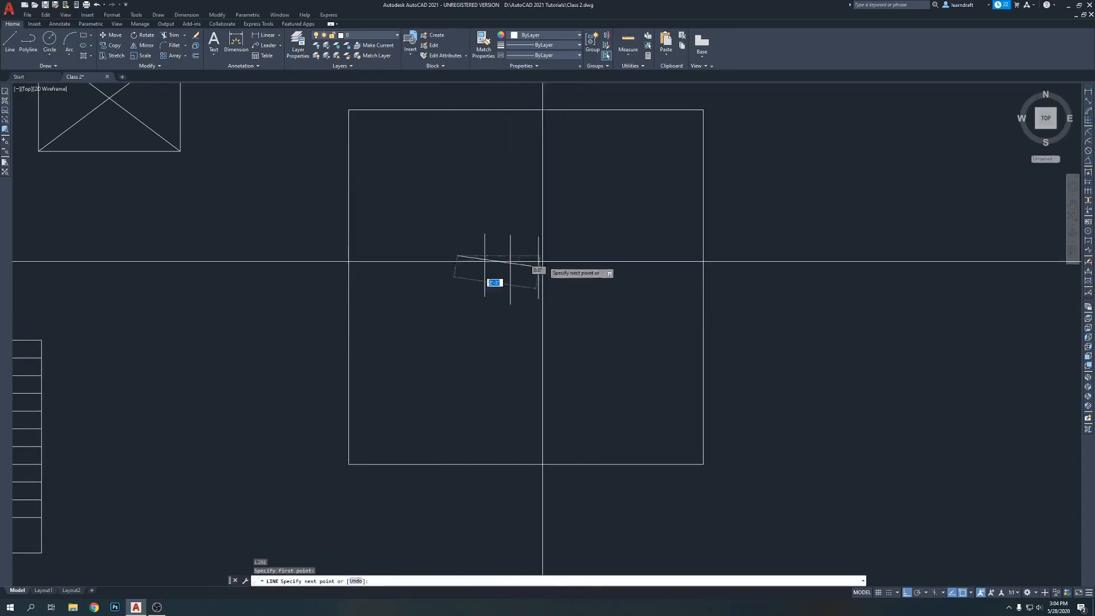
click(569, 261)
key(space)
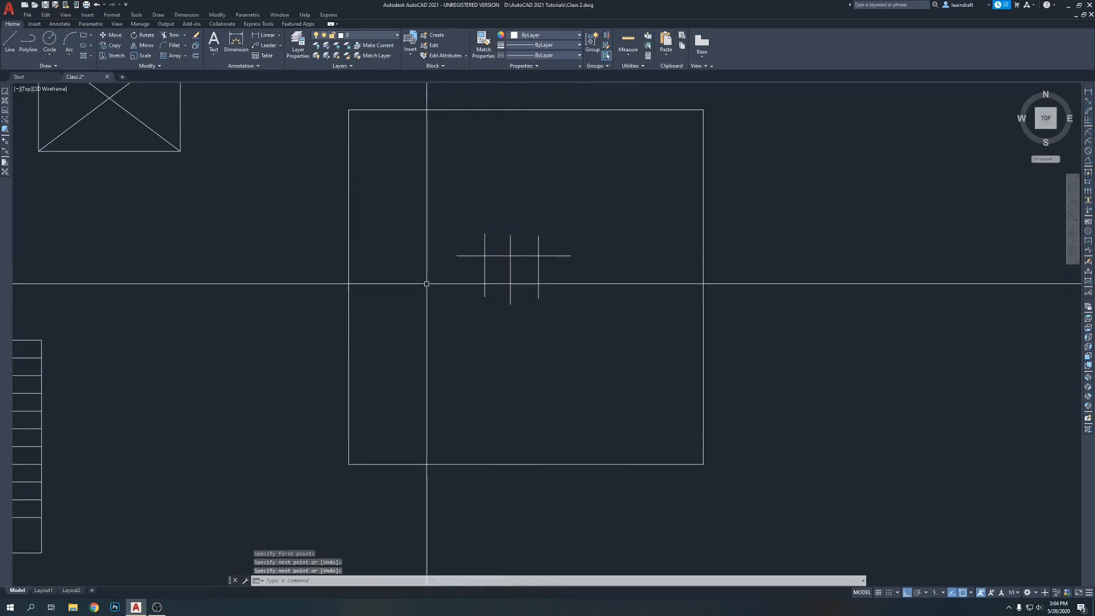
key(space)
click(457, 274)
click(560, 292)
key(space)
scroll(476, 292, up, 4)
scroll(464, 302, down, 2)
key(space)
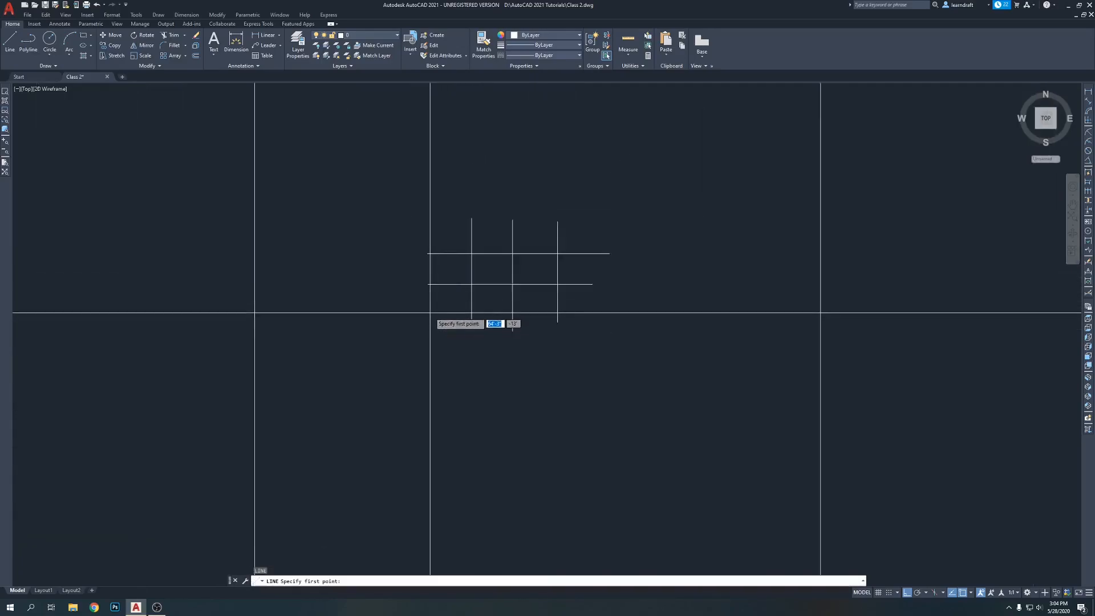
key(Escape)
key(Escape)
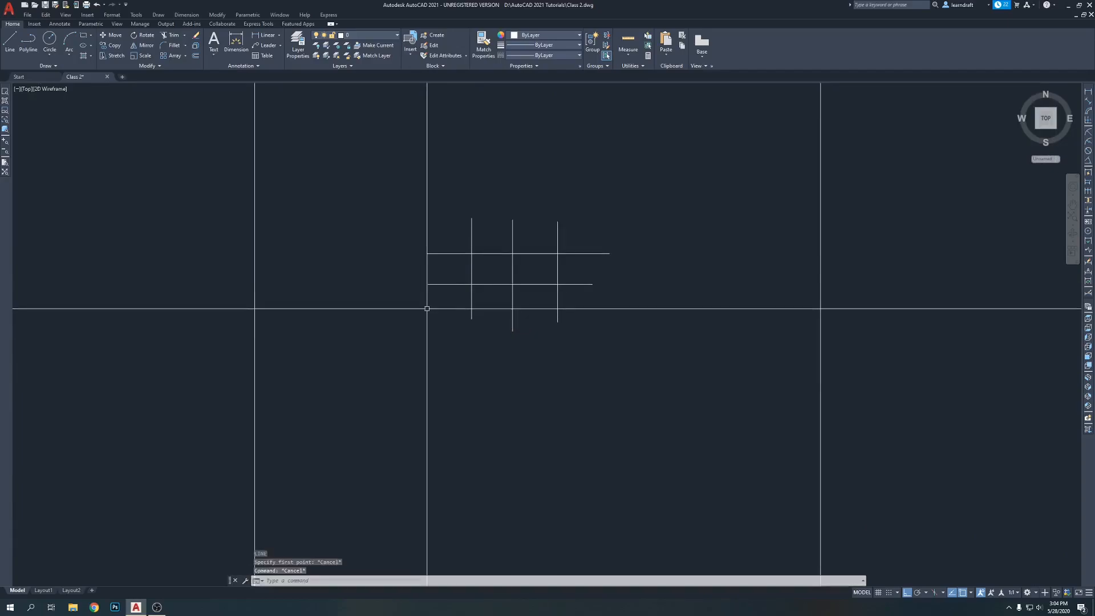
Step: Draw a third horizontal line across the verticals and a fourth just below their lower ends
key(space)
click(429, 308)
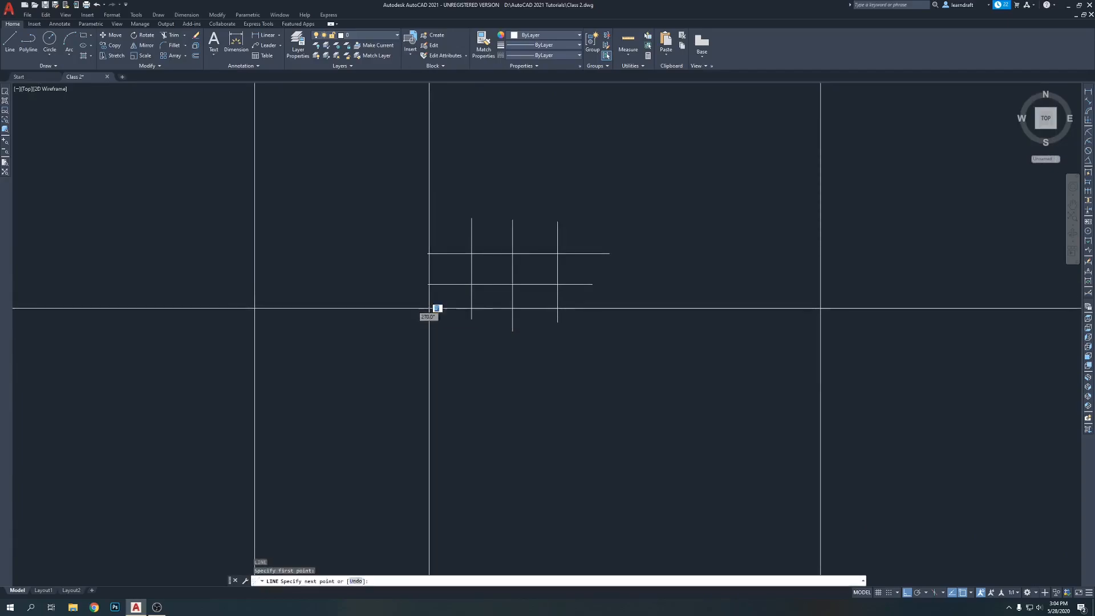
click(585, 315)
key(space)
middle_drag(580, 358, 595, 296)
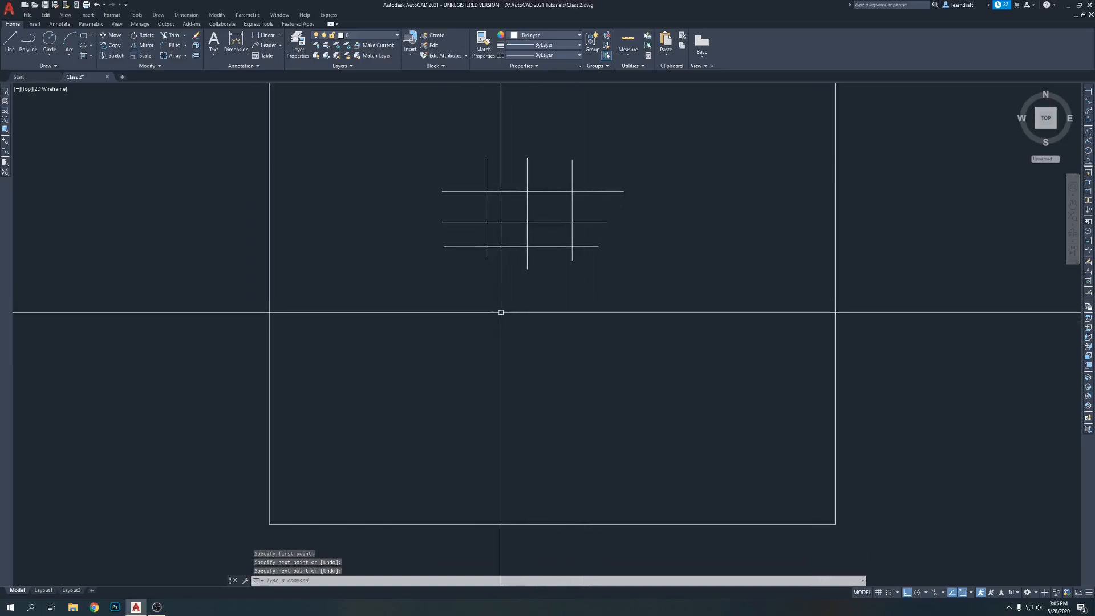
key(space)
click(442, 280)
click(607, 295)
key(space)
middle_drag(677, 266, 662, 264)
scroll(577, 274, down, 2)
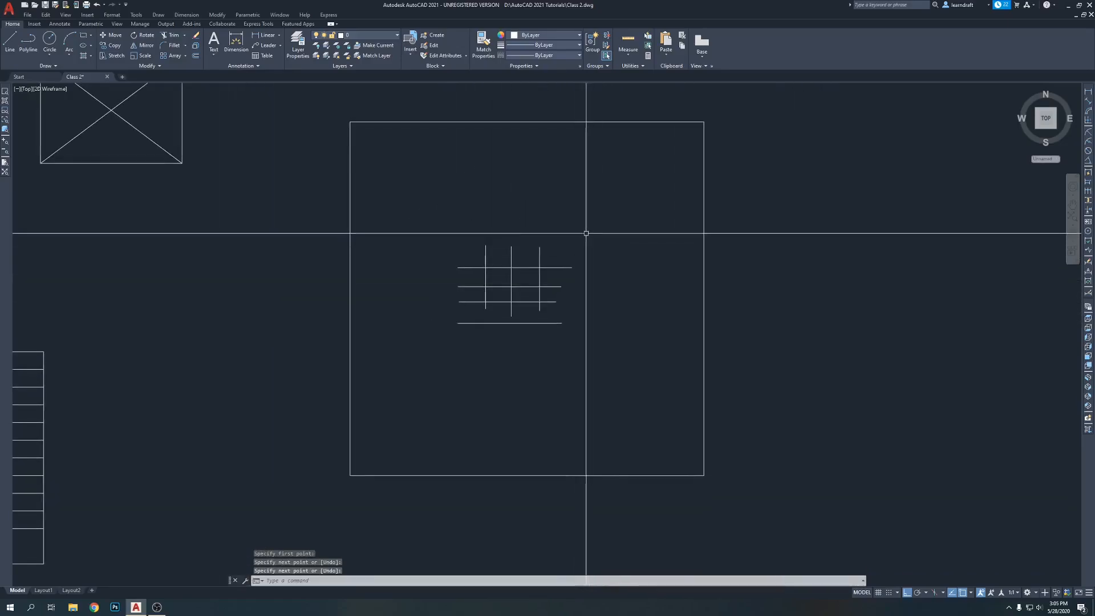
scroll(565, 232, up, 2)
scroll(565, 232, down, 2)
middle_drag(561, 206, 569, 227)
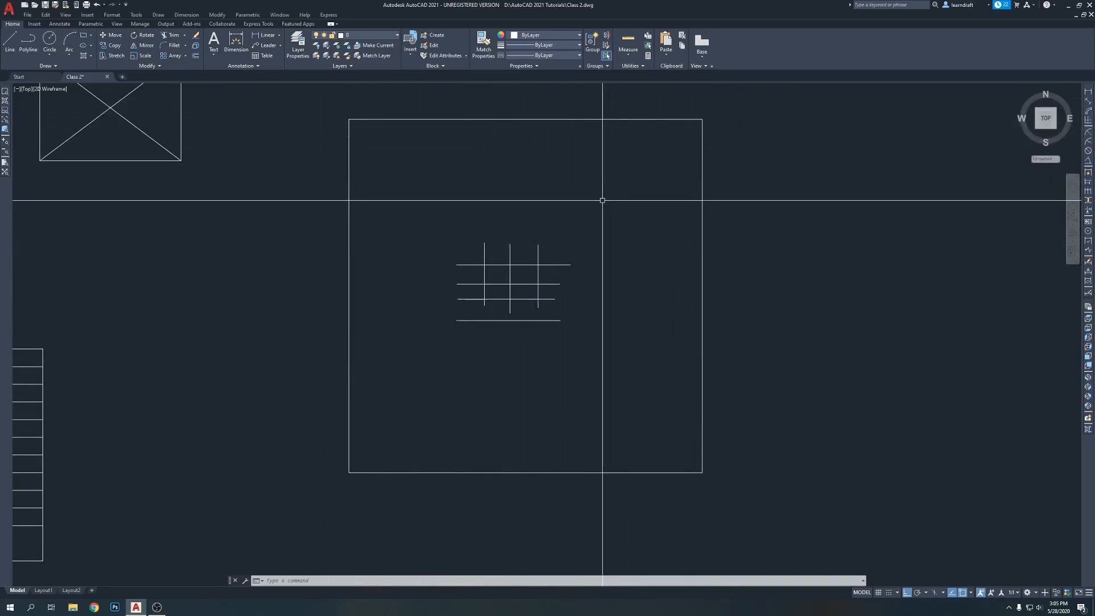
text(x)
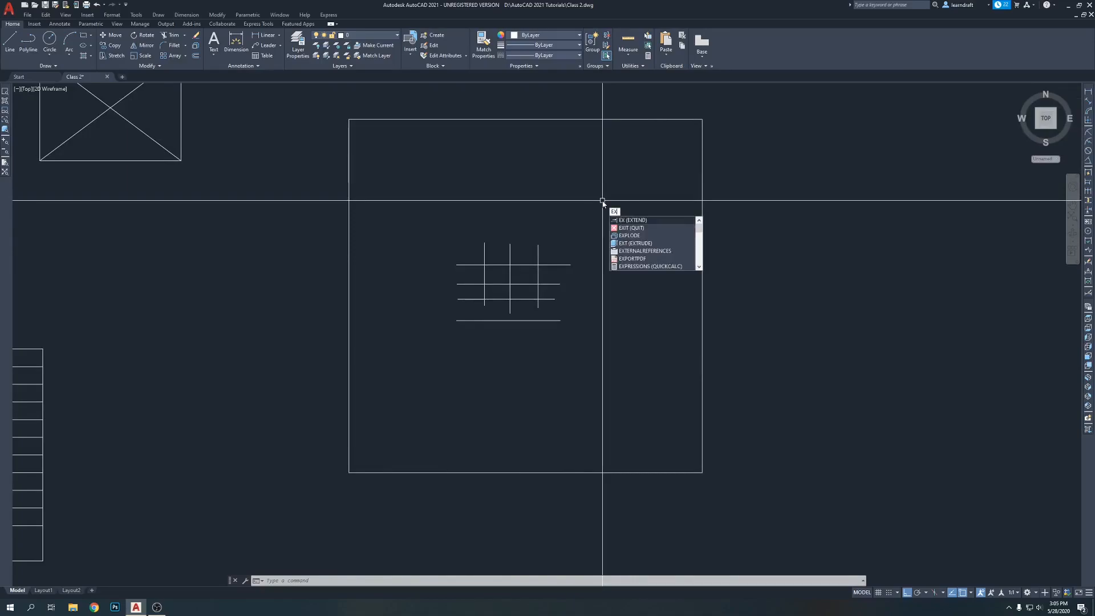
key(Return)
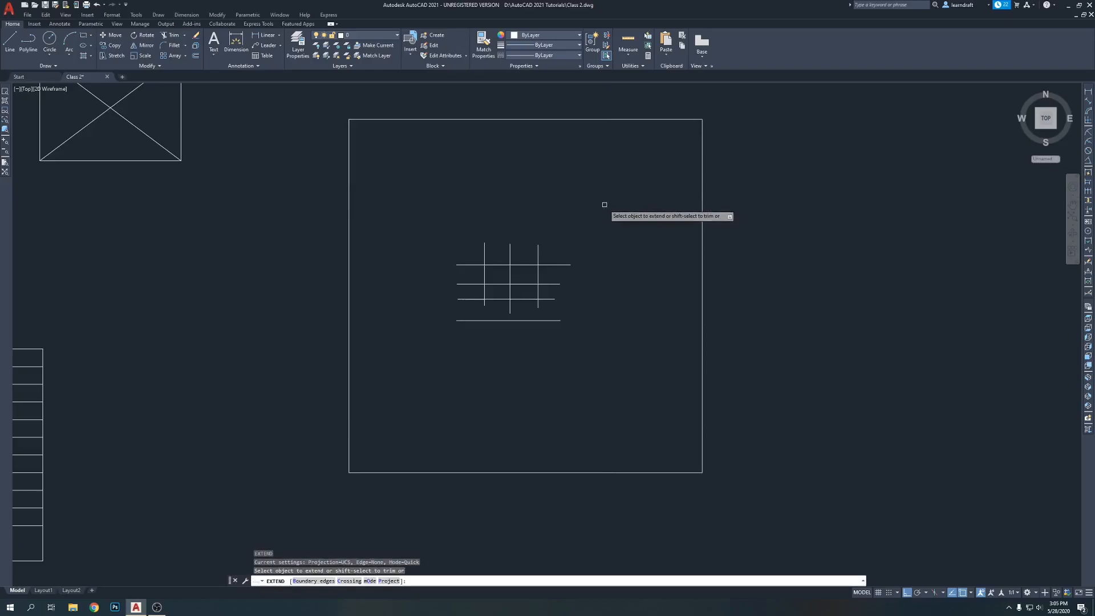
text(b)
key(Return)
click(718, 115)
click(686, 139)
click(383, 412)
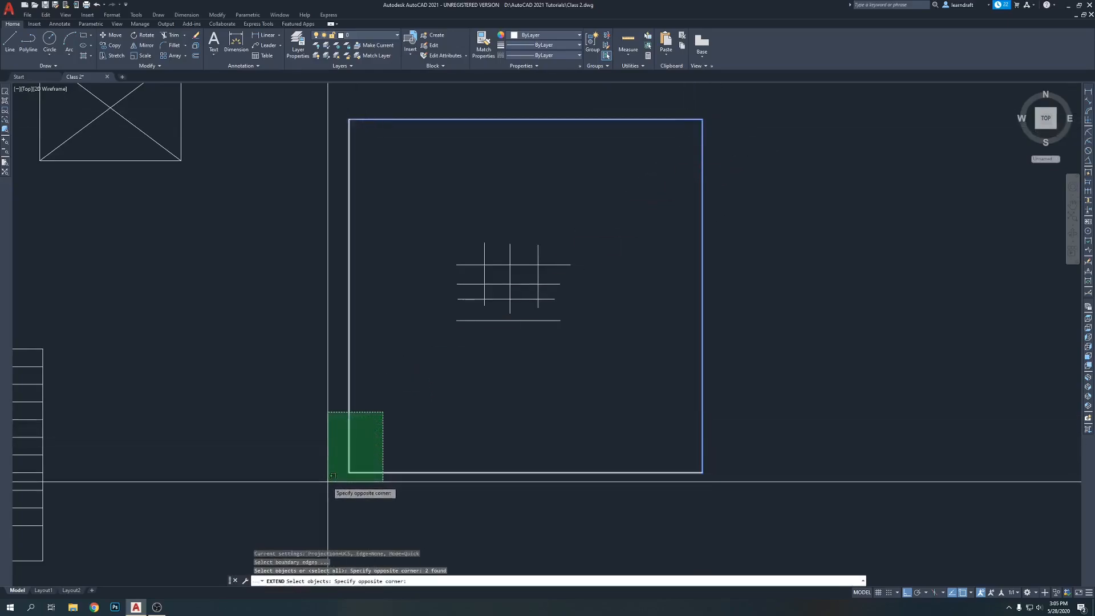
click(421, 405)
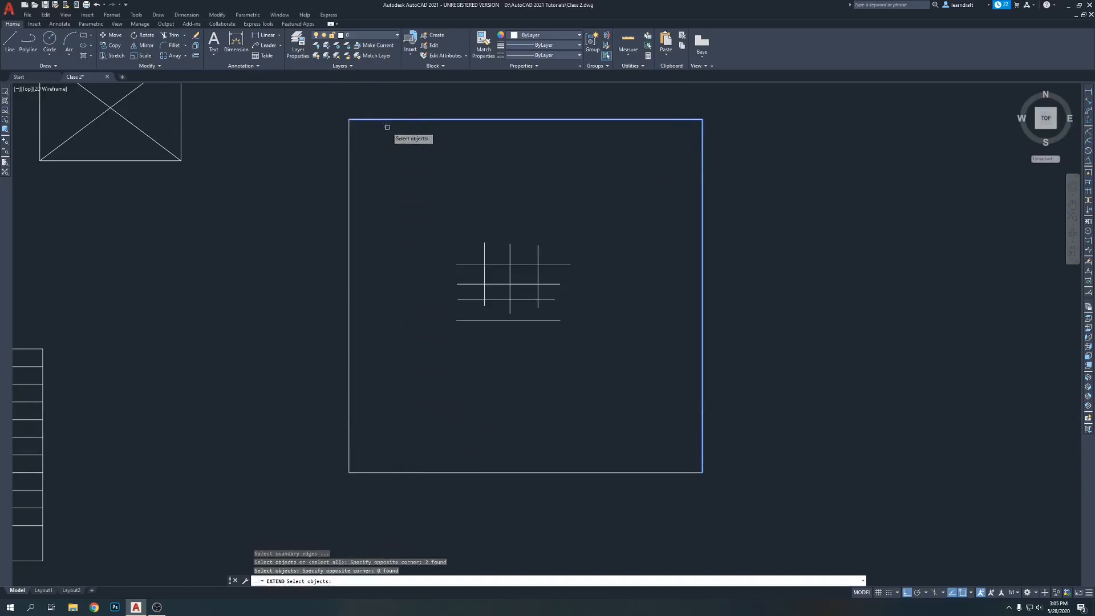
key(Escape)
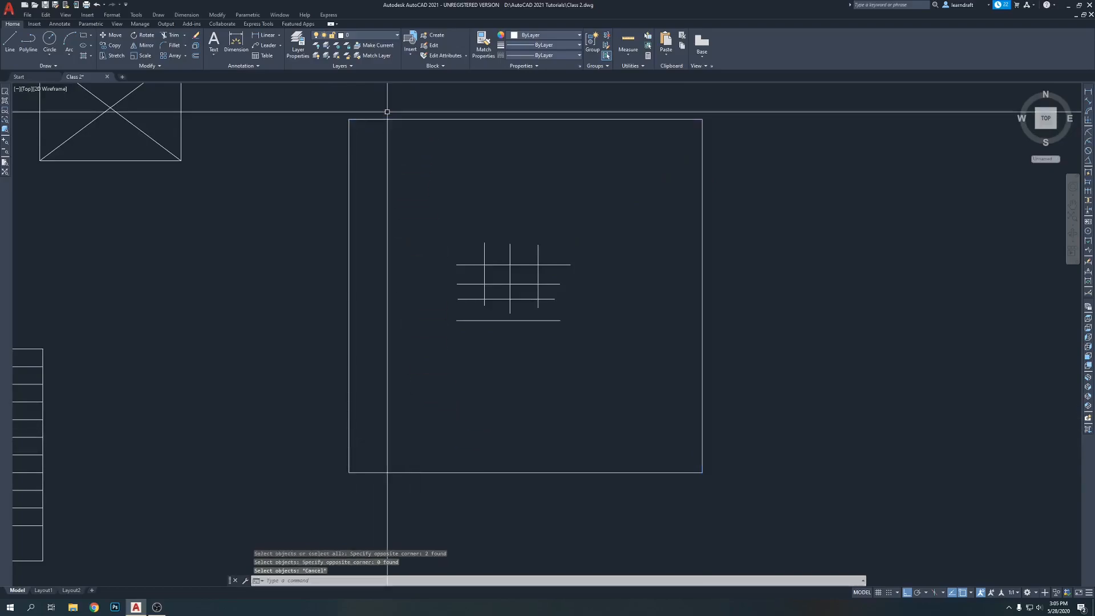
Step: Try Extend on the square's upper side without choosing boundary edges, and undo the extension
text(ex)
key(Return)
drag(391, 110, 362, 215)
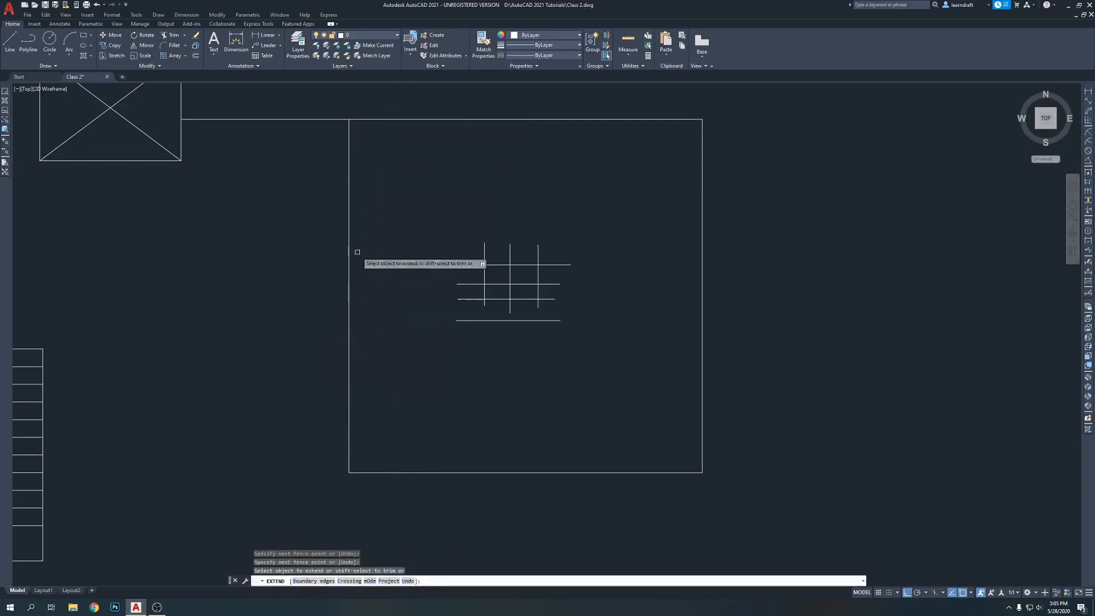
key(Escape)
key(Escape)
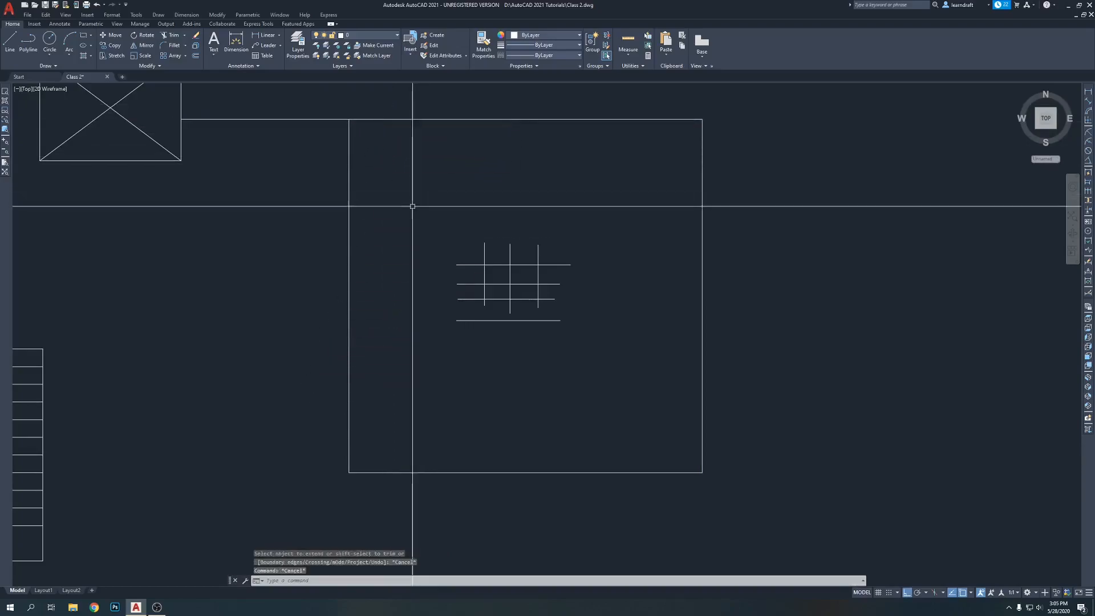
key(ctrl+z)
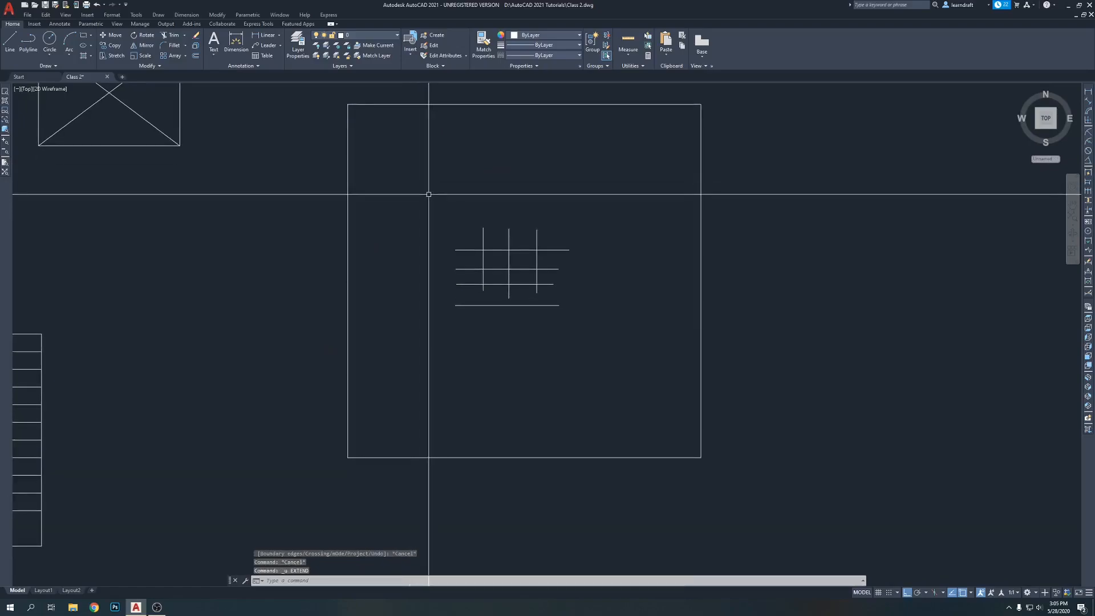
Step: Start Extend with the Boundary edges option and choose all four sides of the square as boundaries
key(Return)
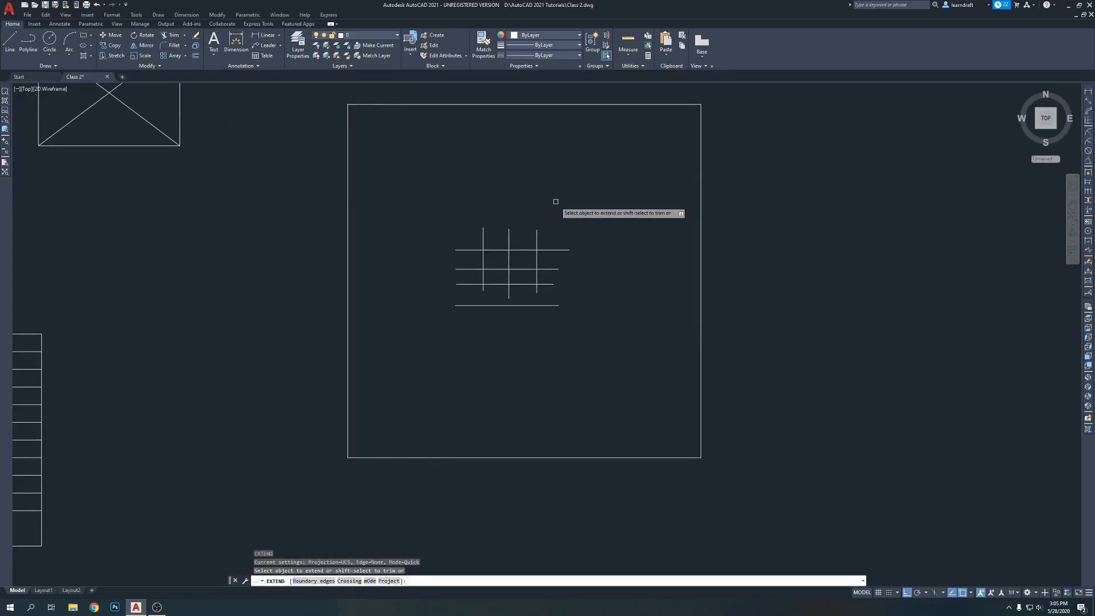
text(b)
key(Return)
click(380, 95)
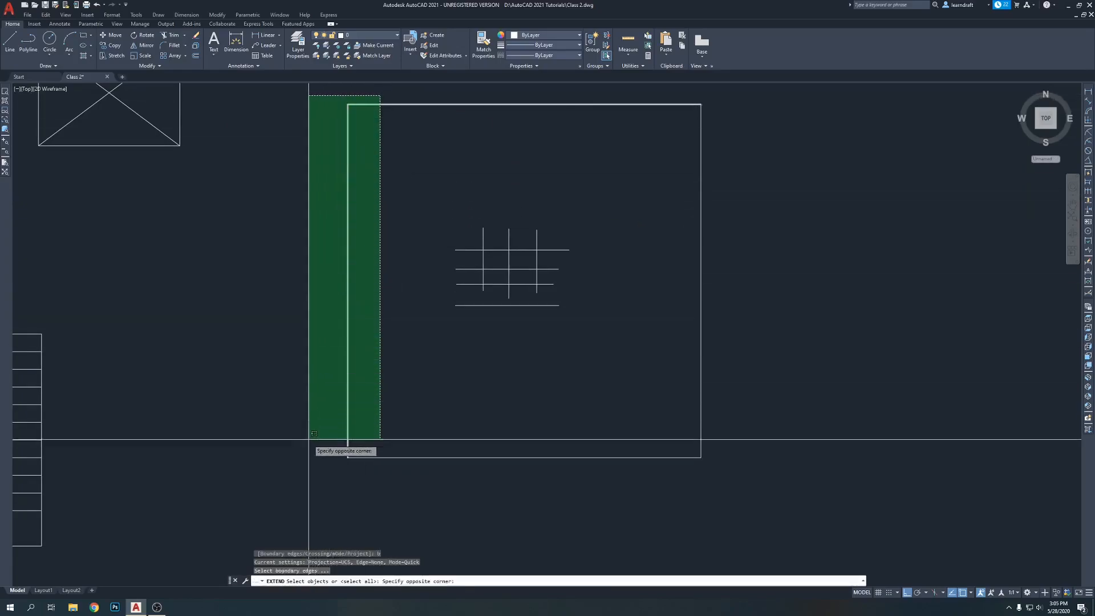
click(296, 472)
drag(822, 399, 692, 408)
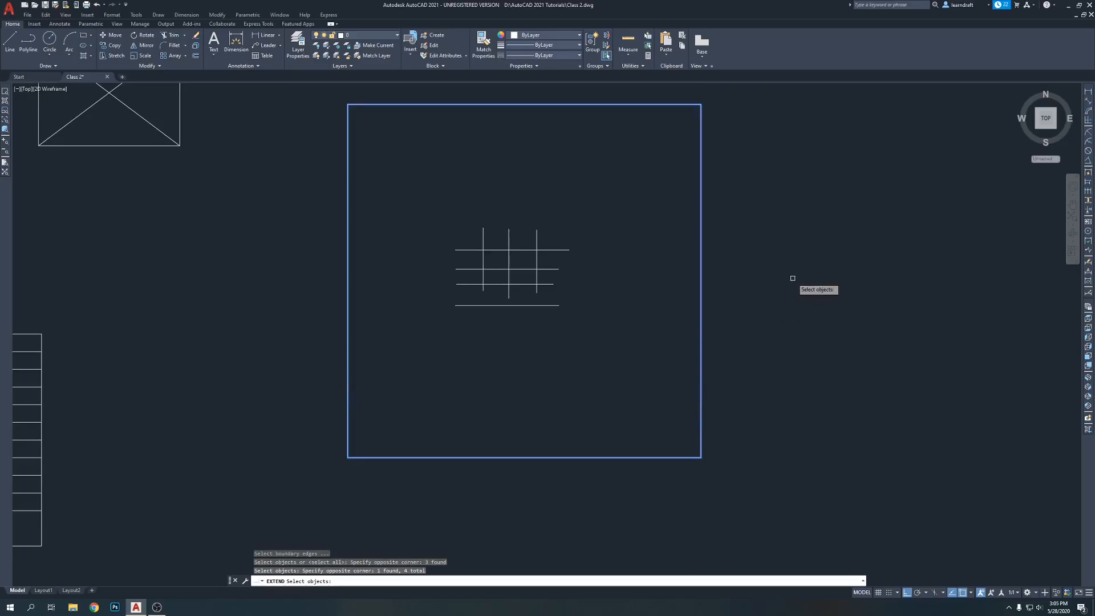
key(Return)
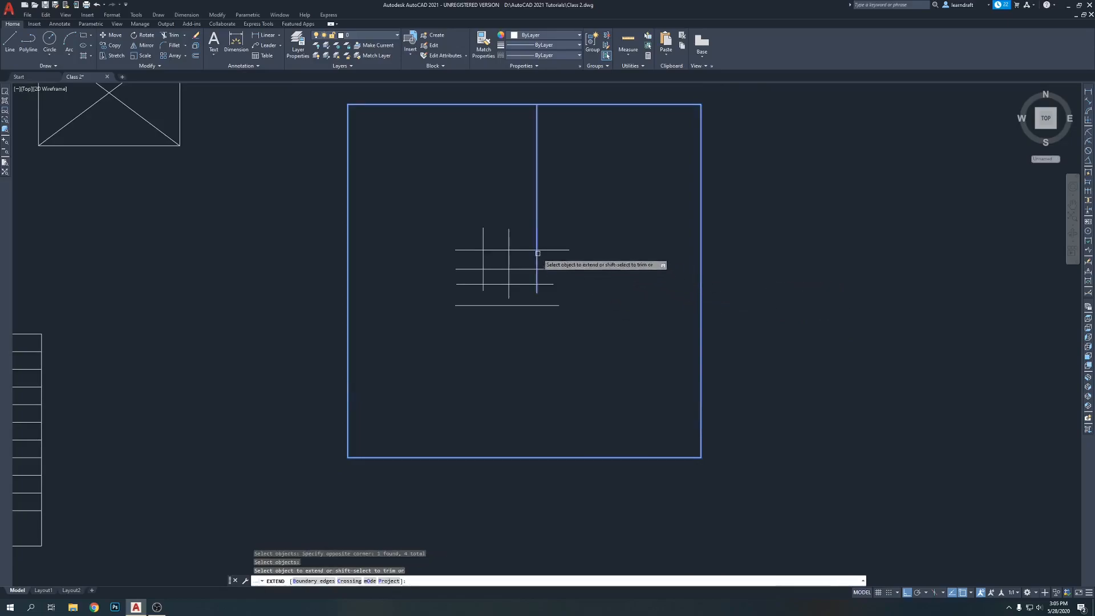
Step: Extend the three vertical lines to the square's upper and lower sides using fence selections across their ends
click(553, 218)
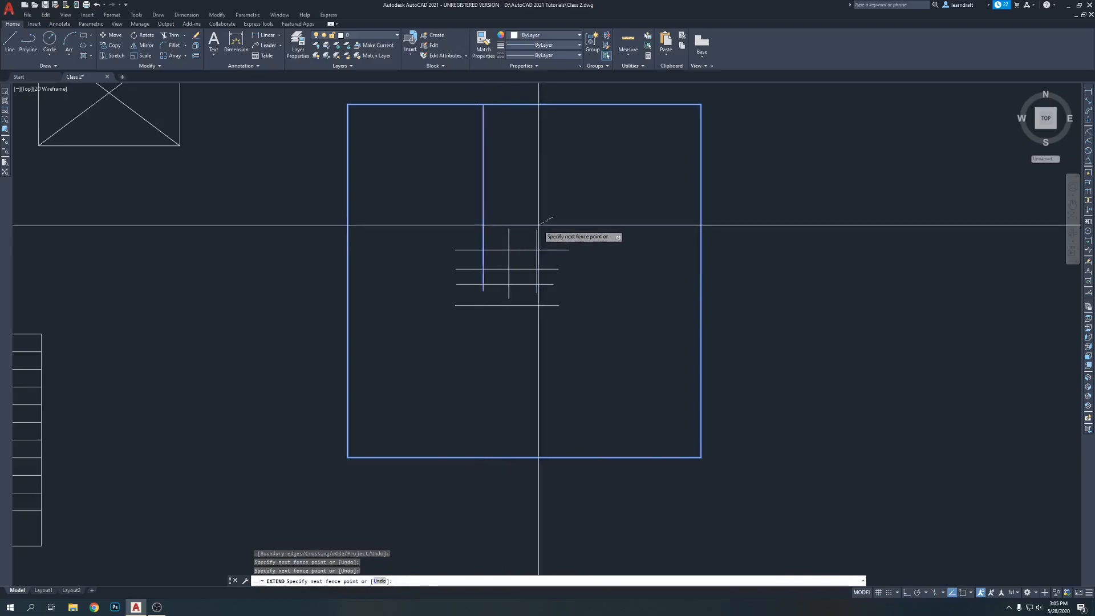
click(457, 235)
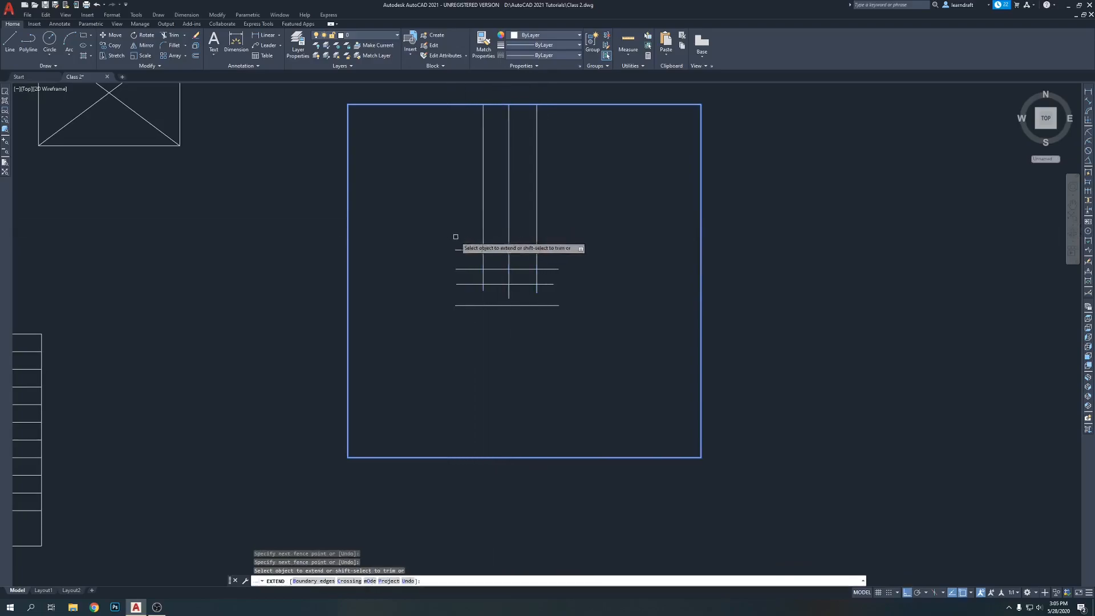
click(546, 289)
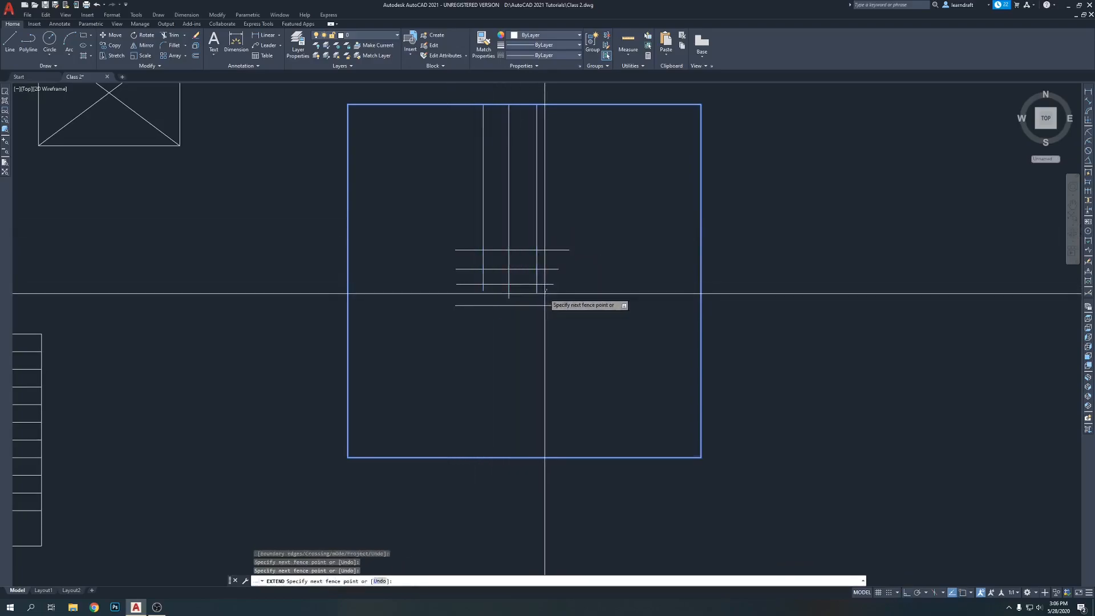
click(446, 289)
Step: Extend the four horizontal lines to the square's two vertical sides with fence selections, and finish Extend
click(468, 231)
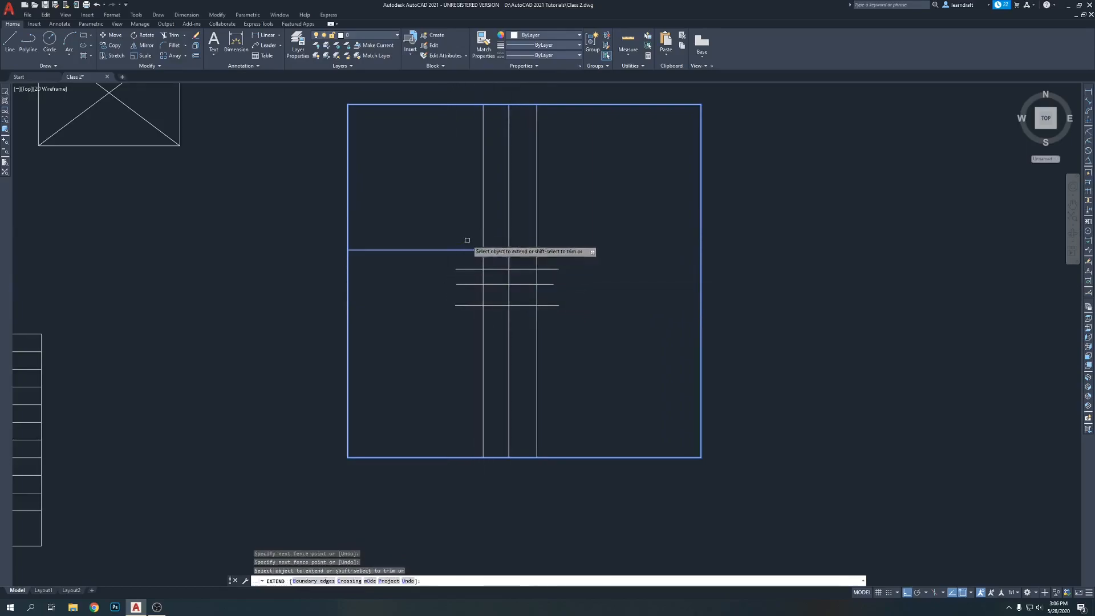
click(453, 341)
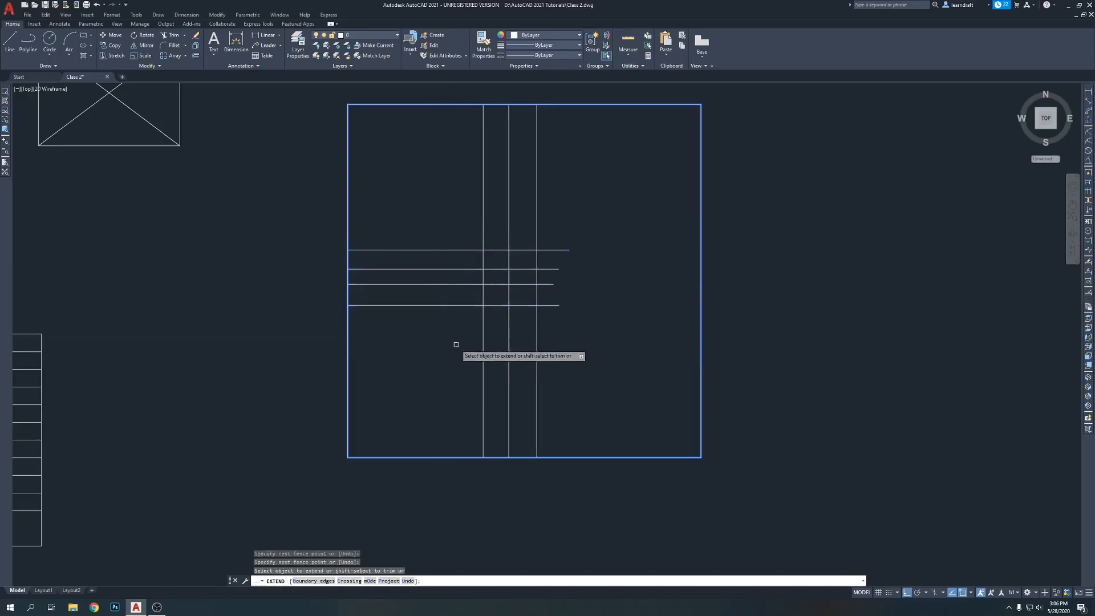
click(557, 235)
click(544, 315)
key(Return)
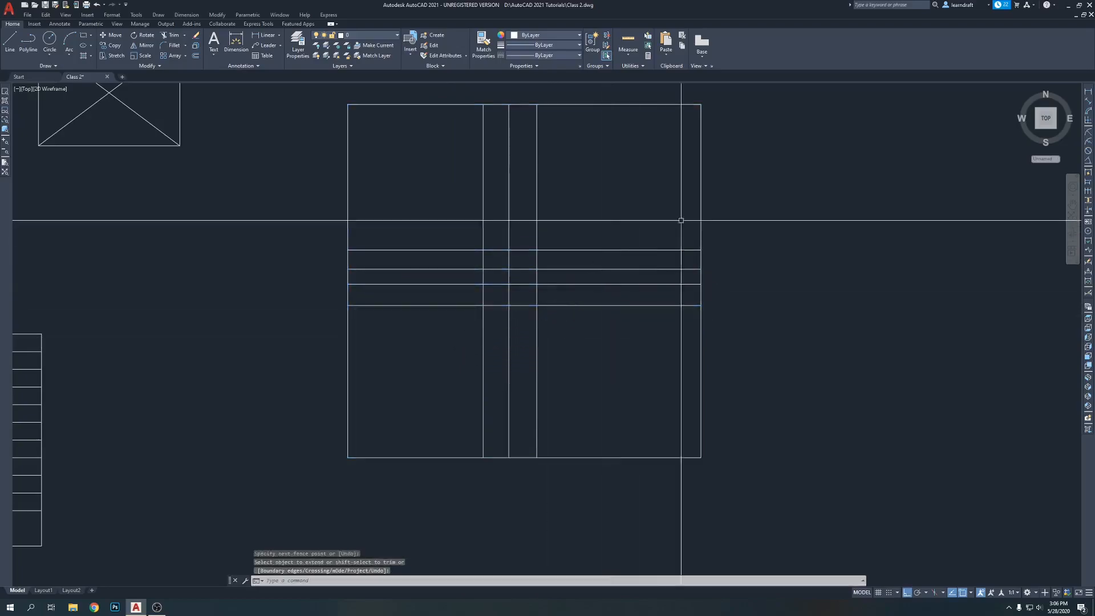
Step: Review the finished square and all the other practice shapes in the drawing
middle_drag(656, 217, 640, 240)
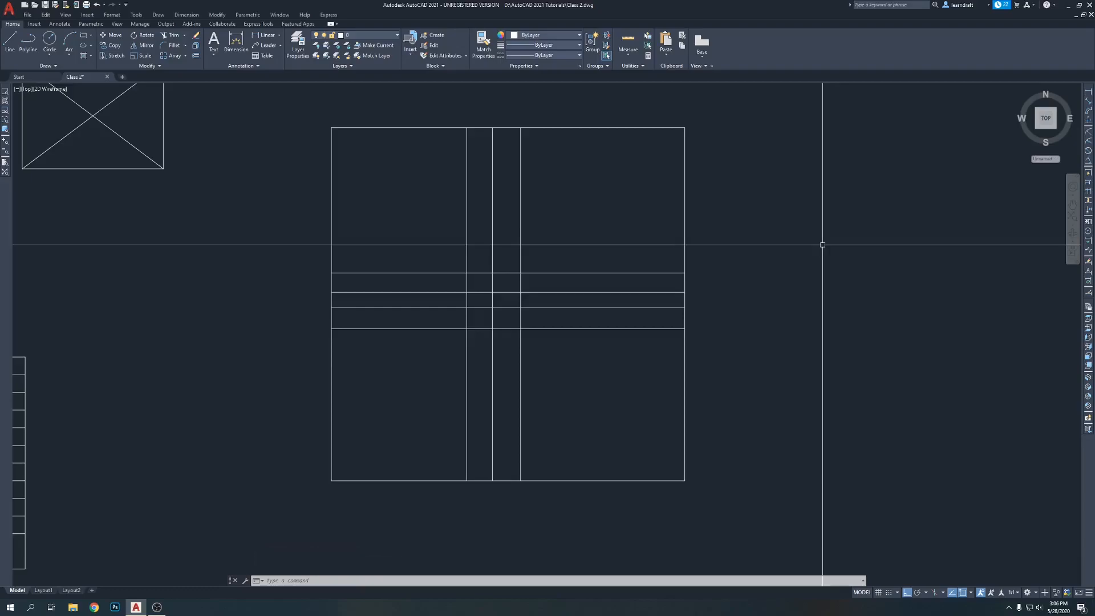
scroll(798, 285, down, 6)
middle_drag(707, 297, 781, 254)
scroll(776, 217, down, 2)
scroll(764, 188, up, 5)
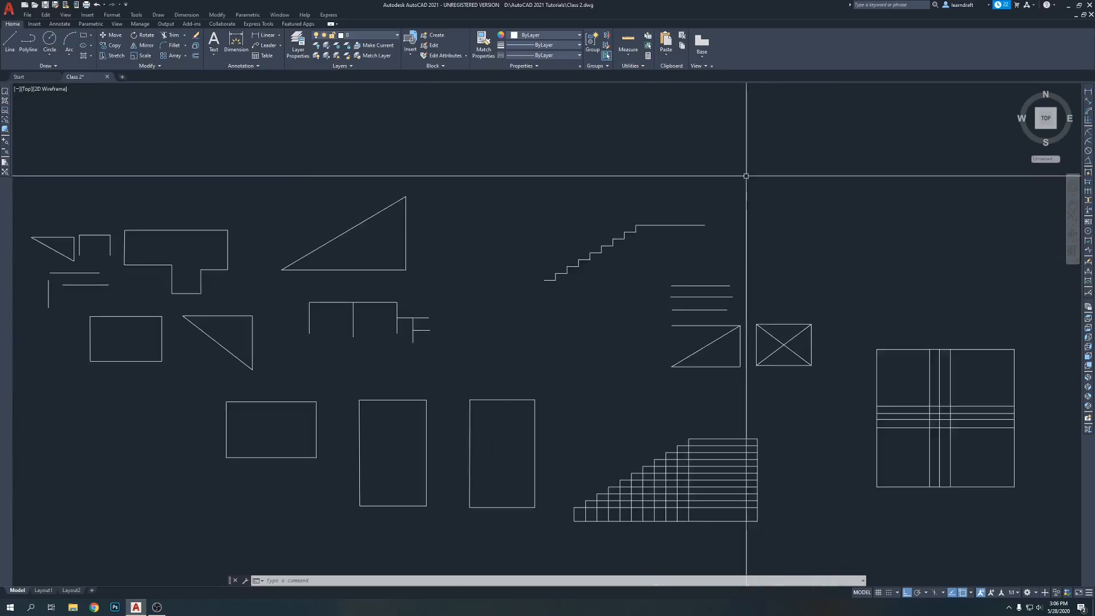
middle_drag(775, 164, 780, 155)
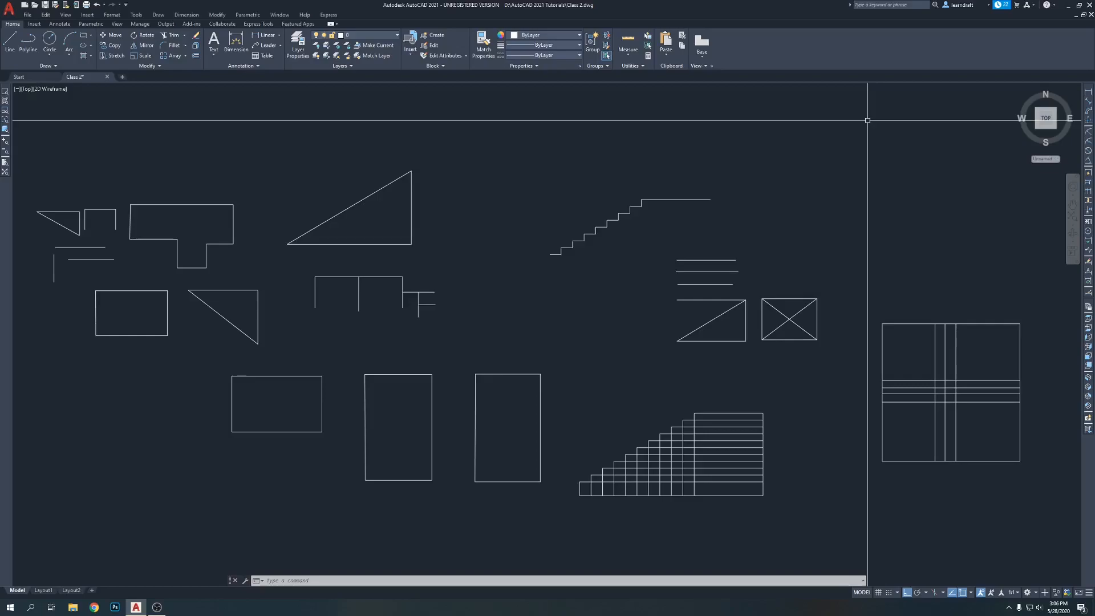
scroll(570, 188, down, 4)
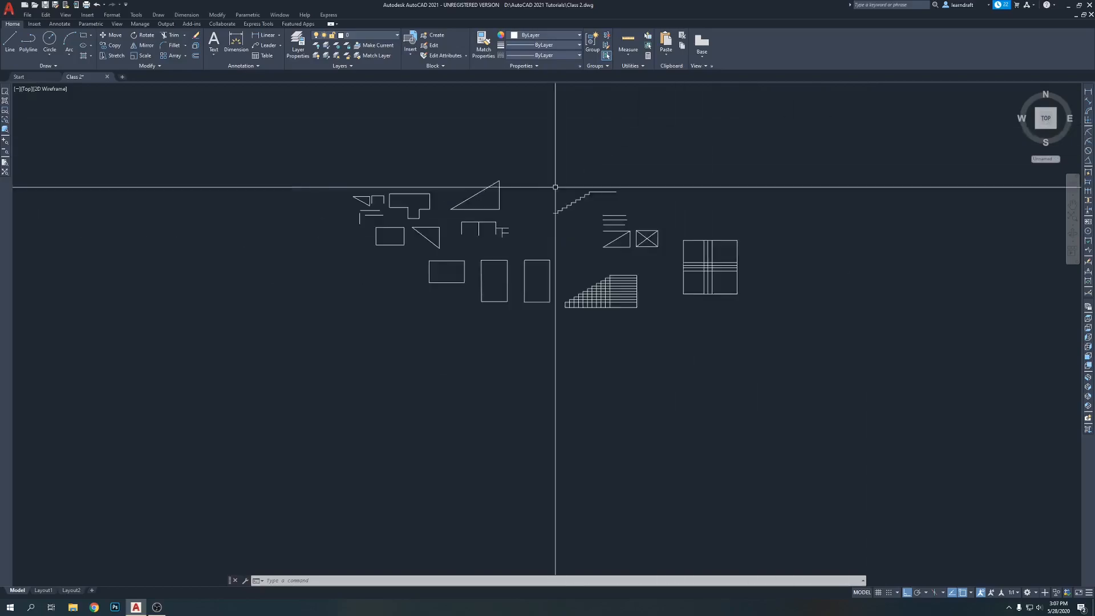
scroll(597, 191, up, 2)
middle_drag(588, 181, 583, 114)
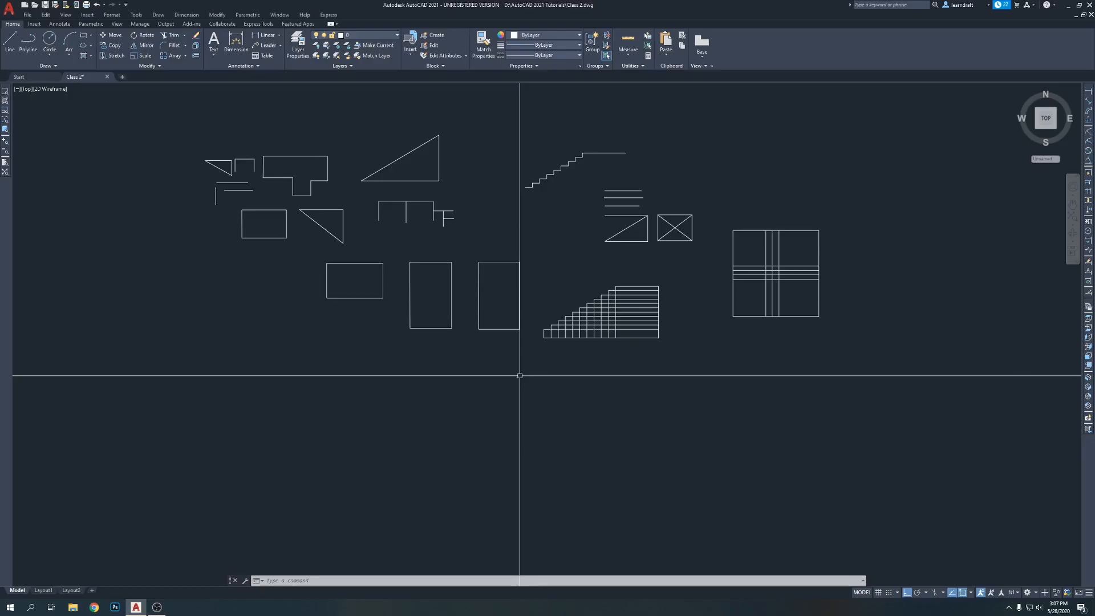
middle_drag(536, 373, 525, 350)
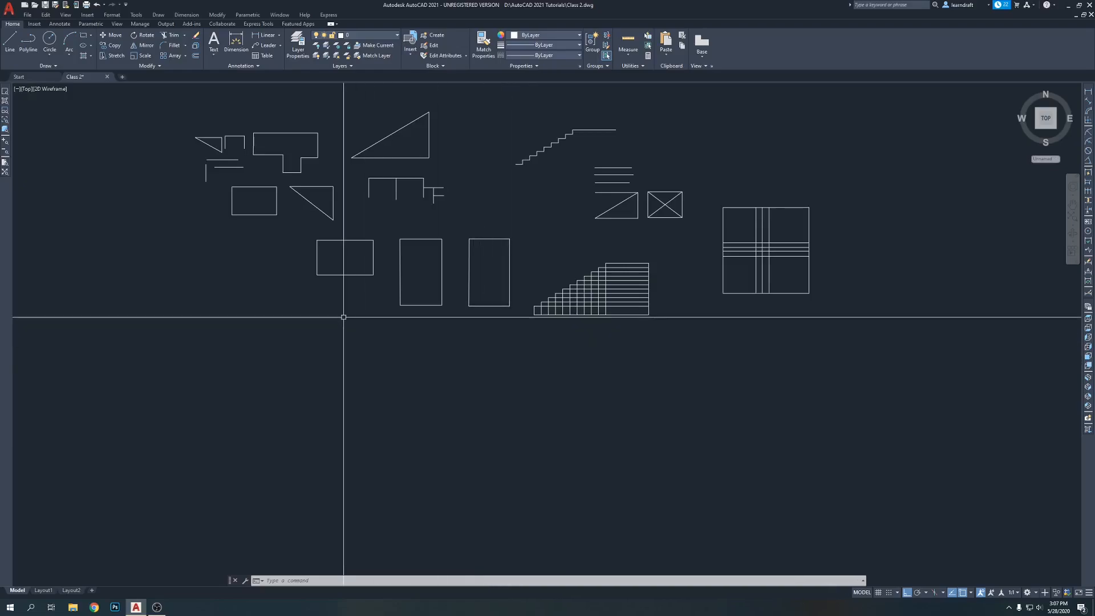
Step: Add a linear dimension between the square's two upper corners, placing the dimension line just above the upper side
scroll(764, 251, up, 5)
mouse_move(545, 239)
middle_down()
mouse_move(578, 255)
mouse_move(587, 227)
mouse_move(555, 235)
middle_up()
scroll(593, 254, up, 2)
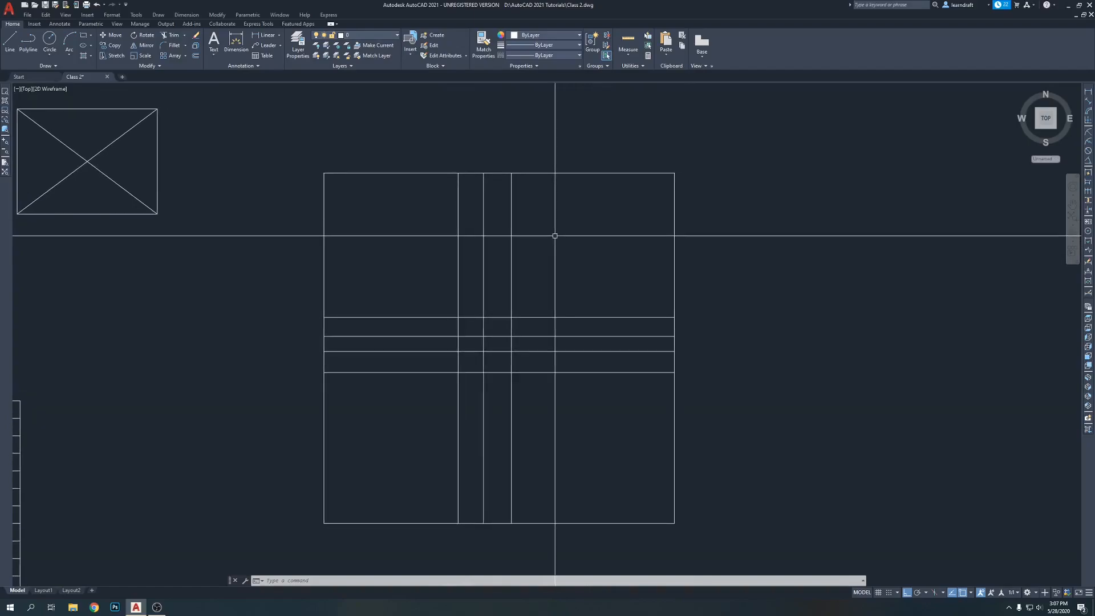
click(1090, 93)
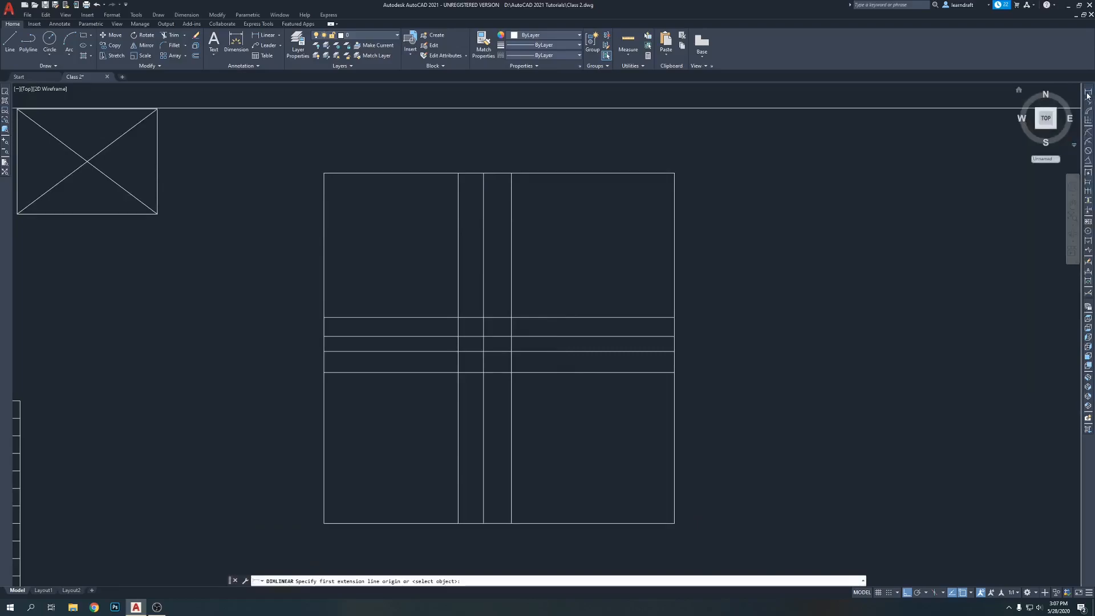
click(674, 173)
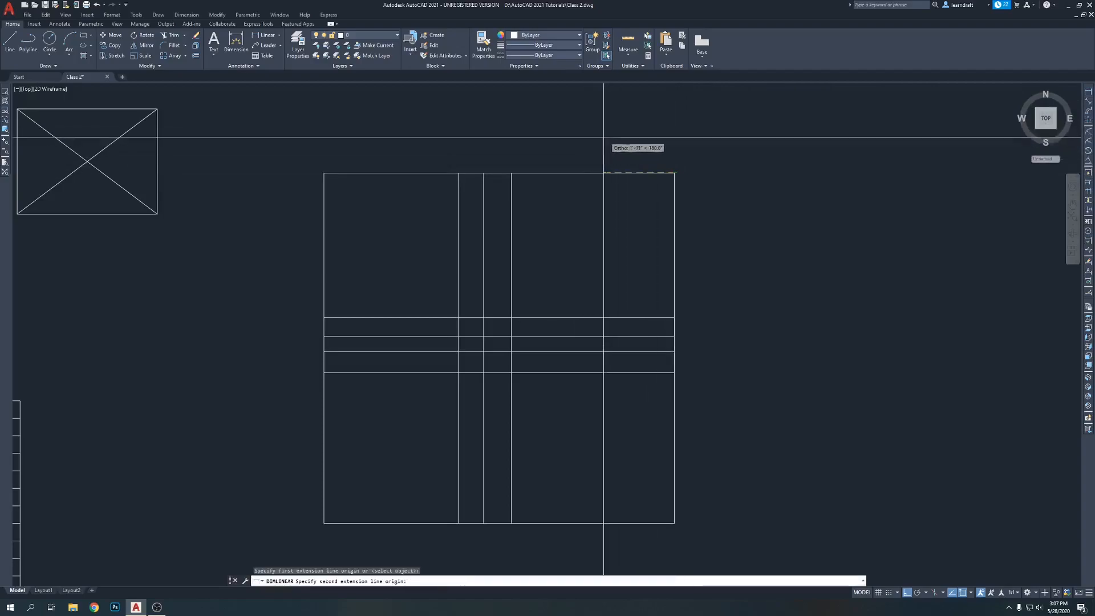
click(323, 172)
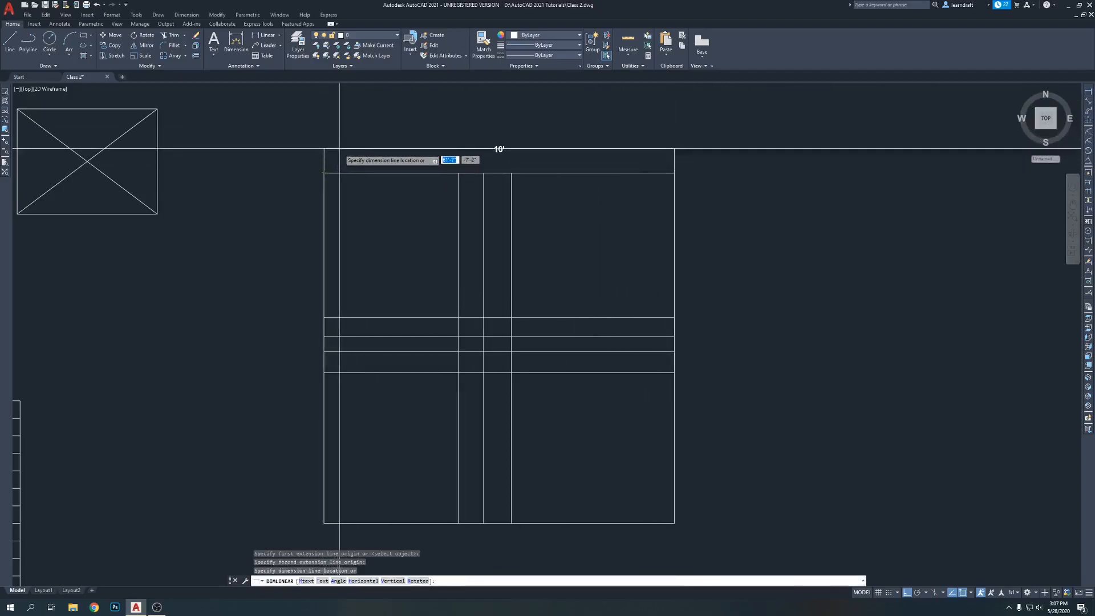
click(359, 150)
Step: Examine the text and the right-end arrowhead of the new horizontal dimension up close
scroll(511, 140, up, 5)
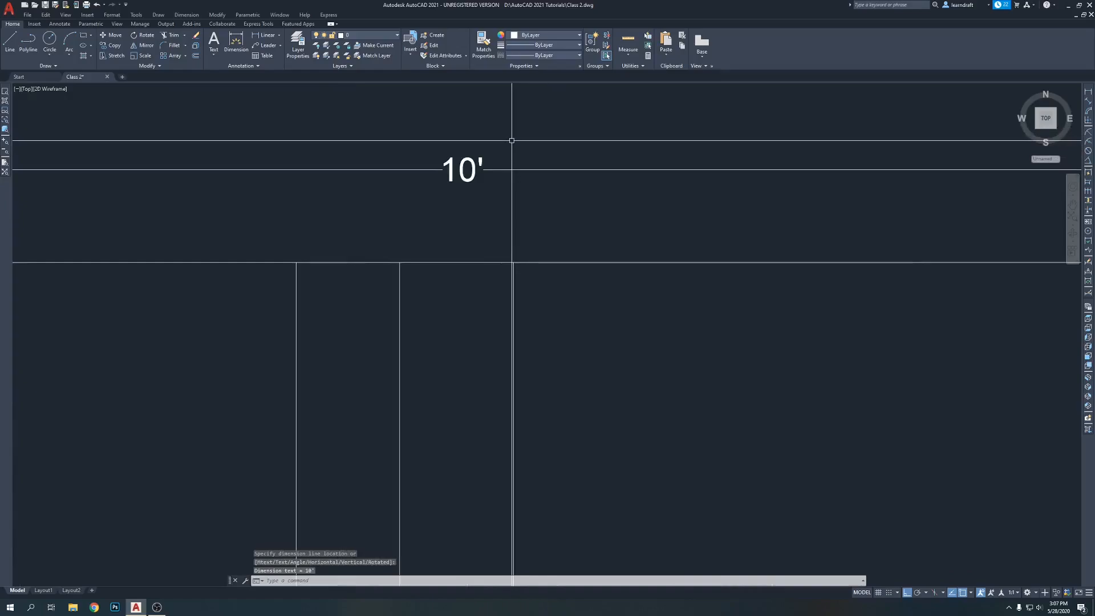
scroll(511, 140, down, 5)
middle_drag(519, 137, 526, 136)
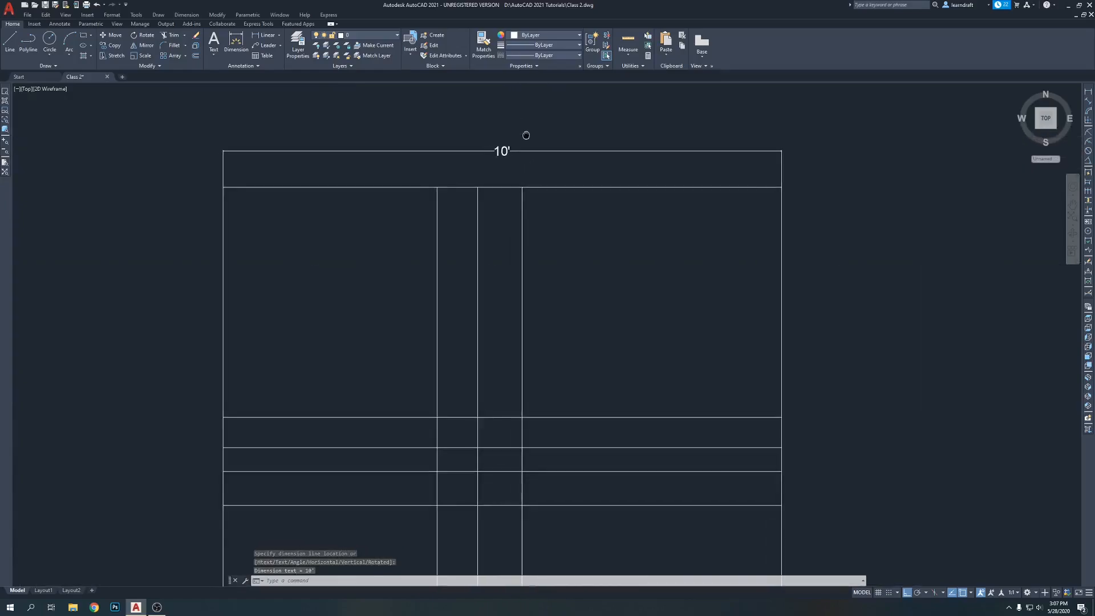
scroll(782, 149, up, 6)
scroll(714, 182, down, 4)
middle_drag(777, 184, 816, 183)
scroll(833, 194, up, 4)
scroll(734, 173, up, 2)
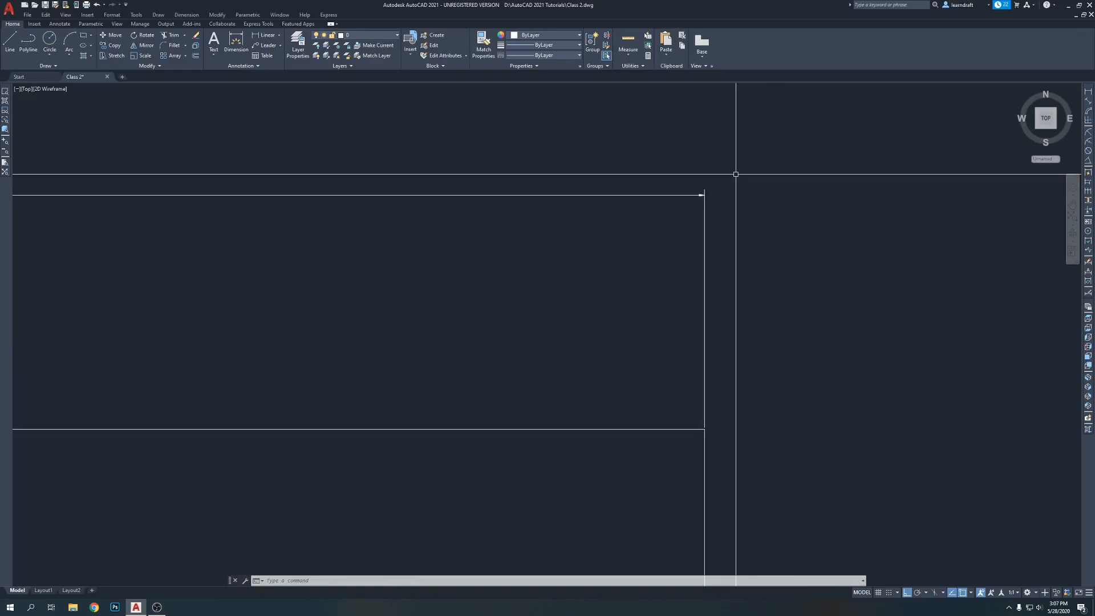
Step: Modify the Standard dimension style to use an arrow size of 2", and close the Dimension Style Manager
key(Return)
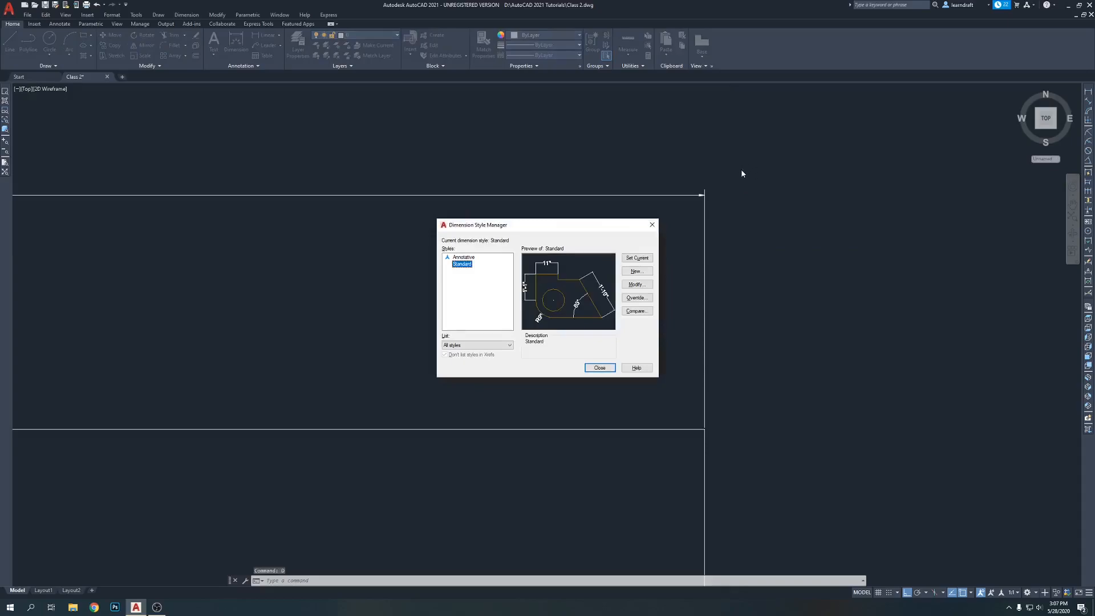
click(637, 284)
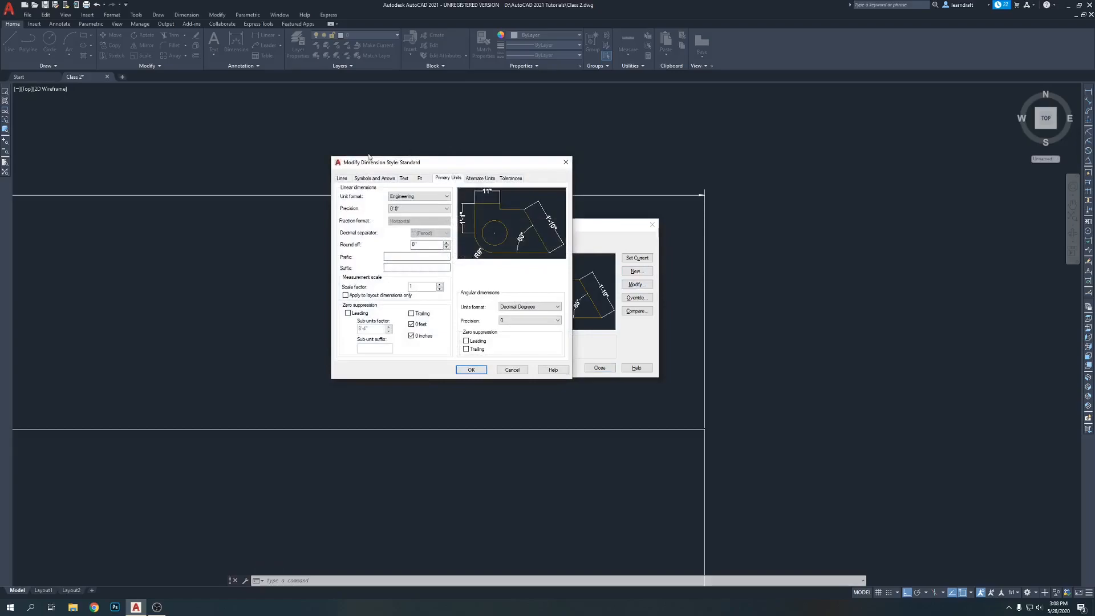
click(342, 179)
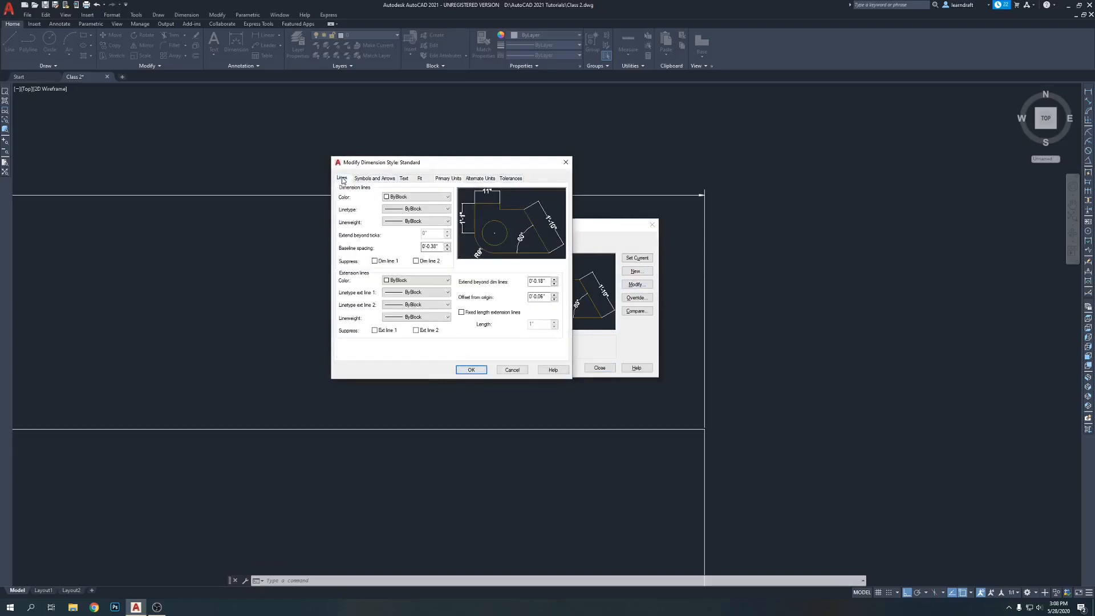
click(371, 180)
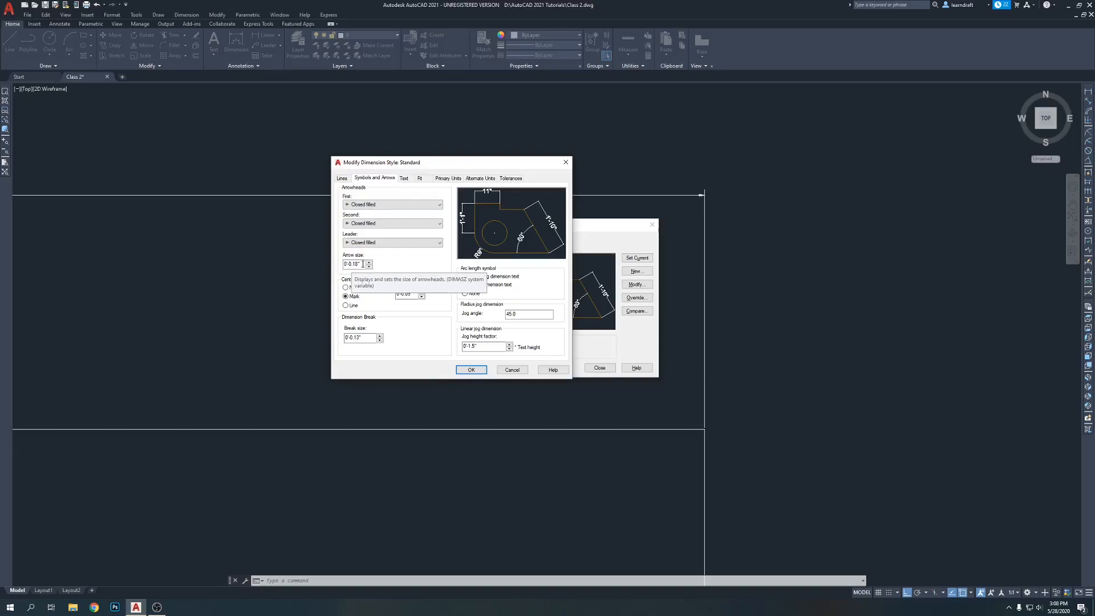
drag(363, 264, 339, 266)
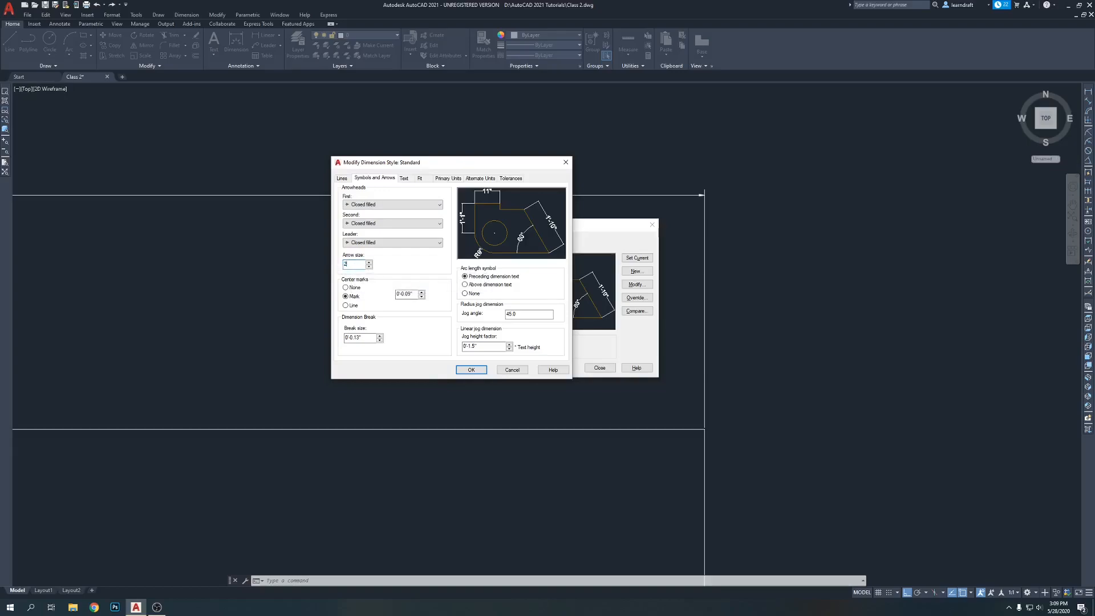
key(Return)
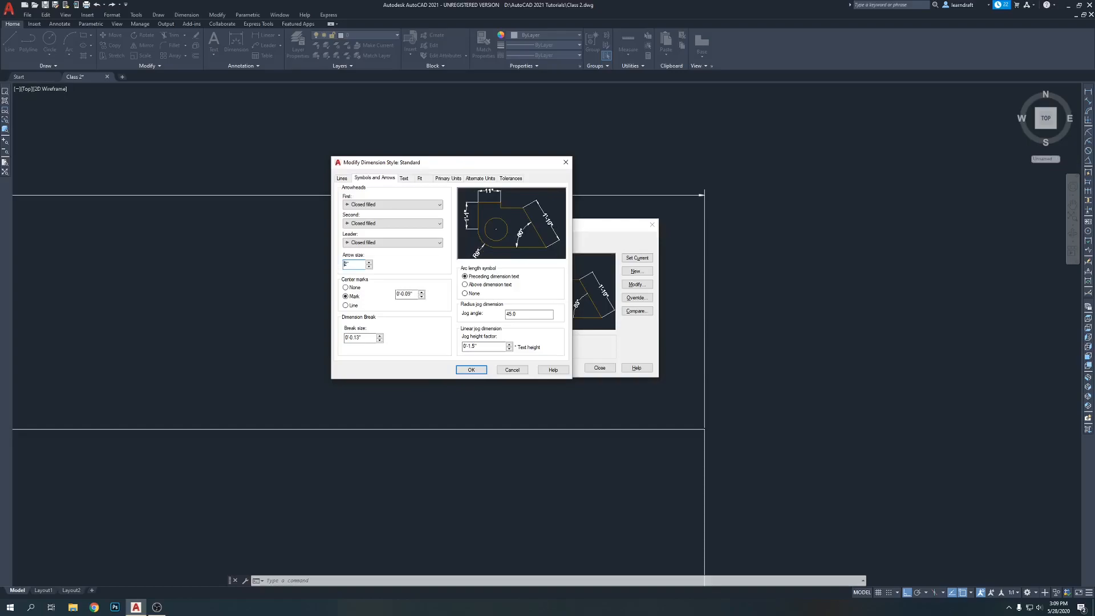
click(472, 370)
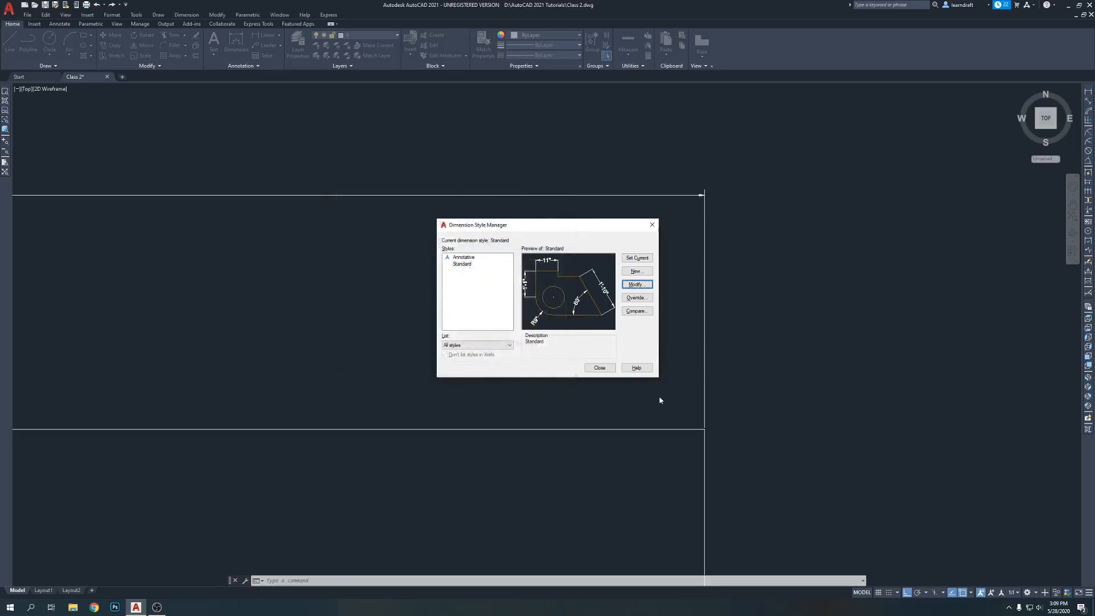
click(599, 368)
Step: Examine the horizontal dimension's arrowheads and where its extension line meets the square's upper right corner
scroll(707, 234, up, 5)
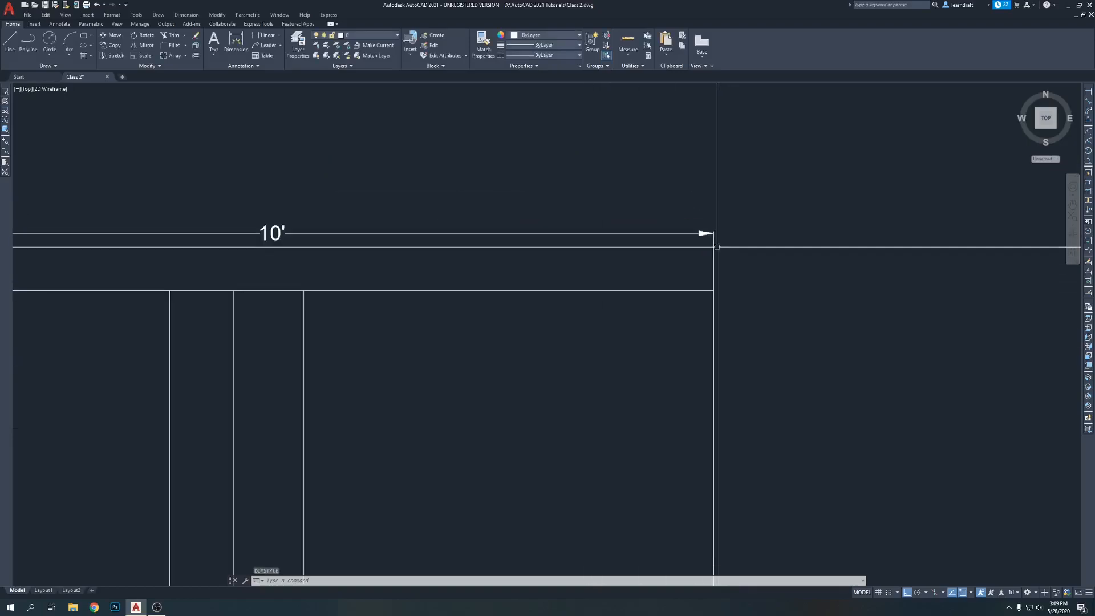
middle_drag(701, 187, 899, 188)
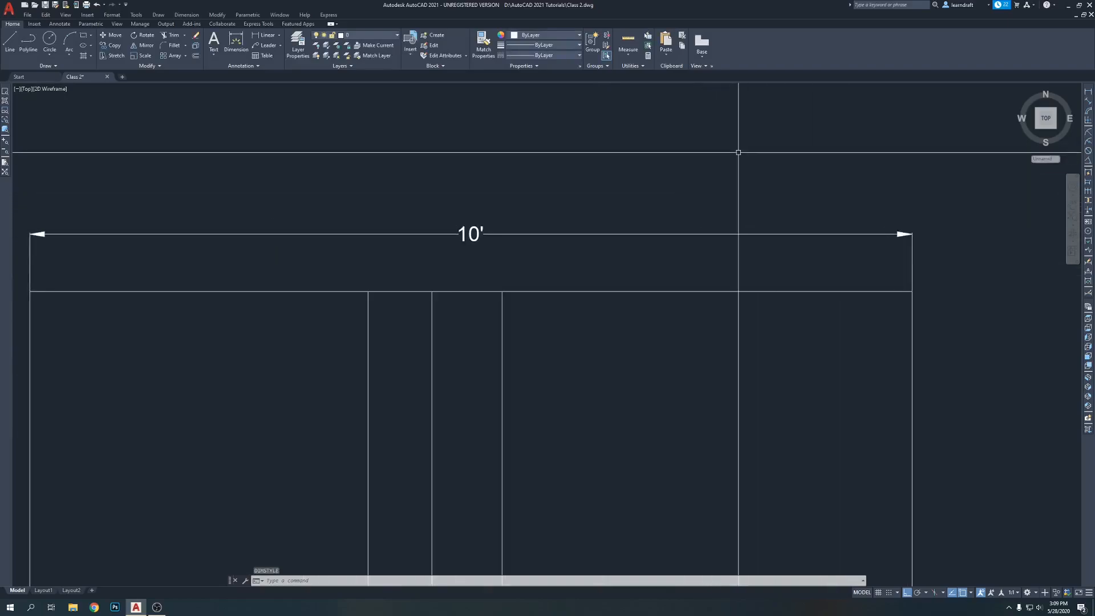
middle_drag(737, 166, 730, 140)
middle_drag(903, 230, 662, 159)
scroll(661, 160, up, 7)
scroll(699, 319, up, 5)
middle_drag(704, 345, 686, 176)
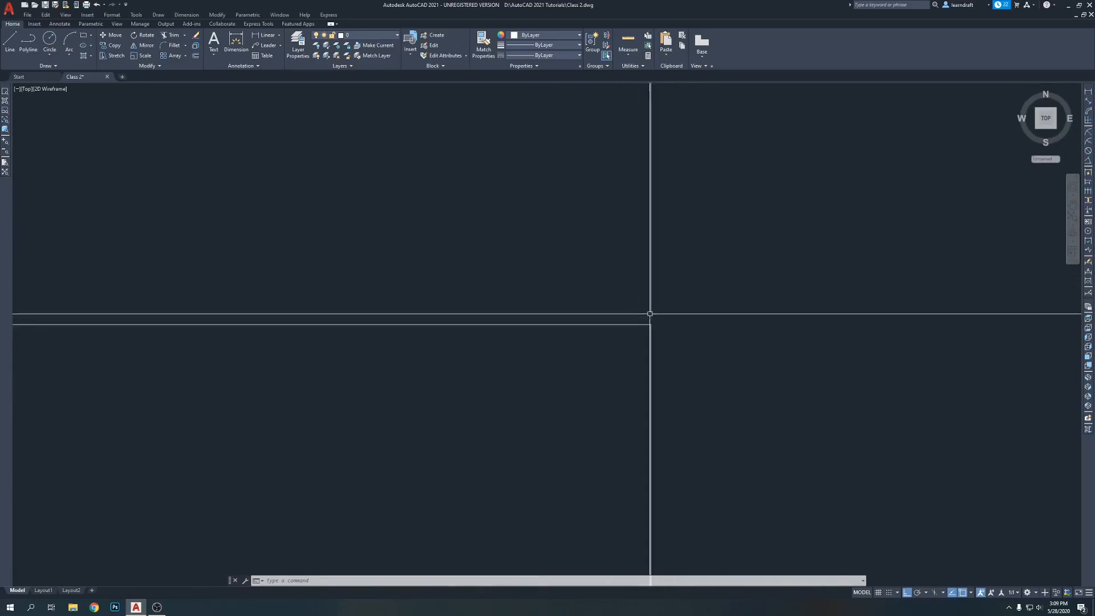
scroll(650, 320, down, 10)
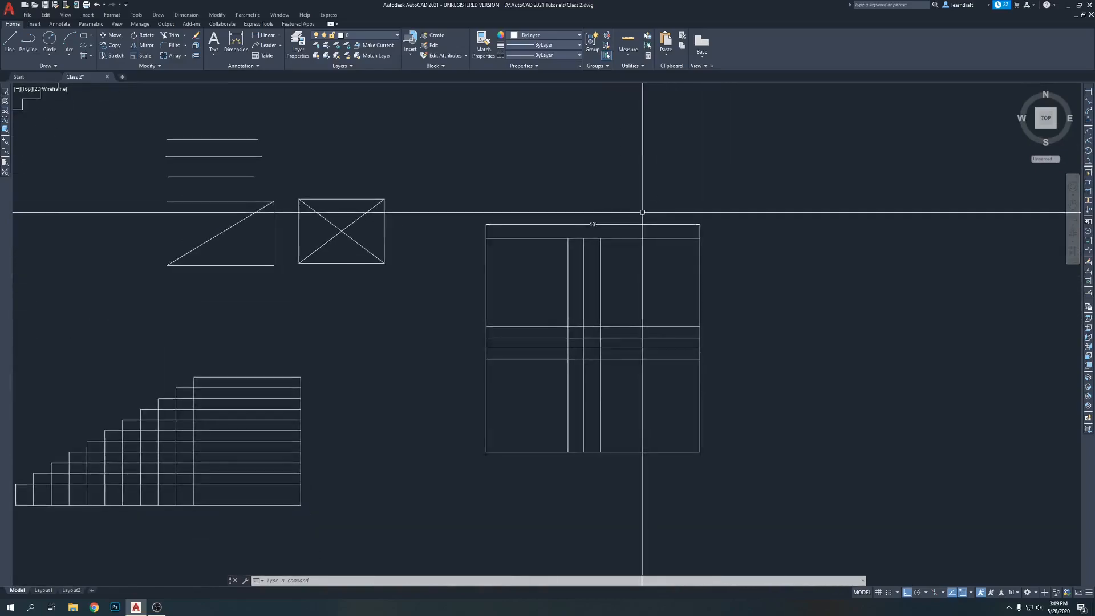
scroll(633, 188, up, 4)
middle_drag(599, 162, 602, 146)
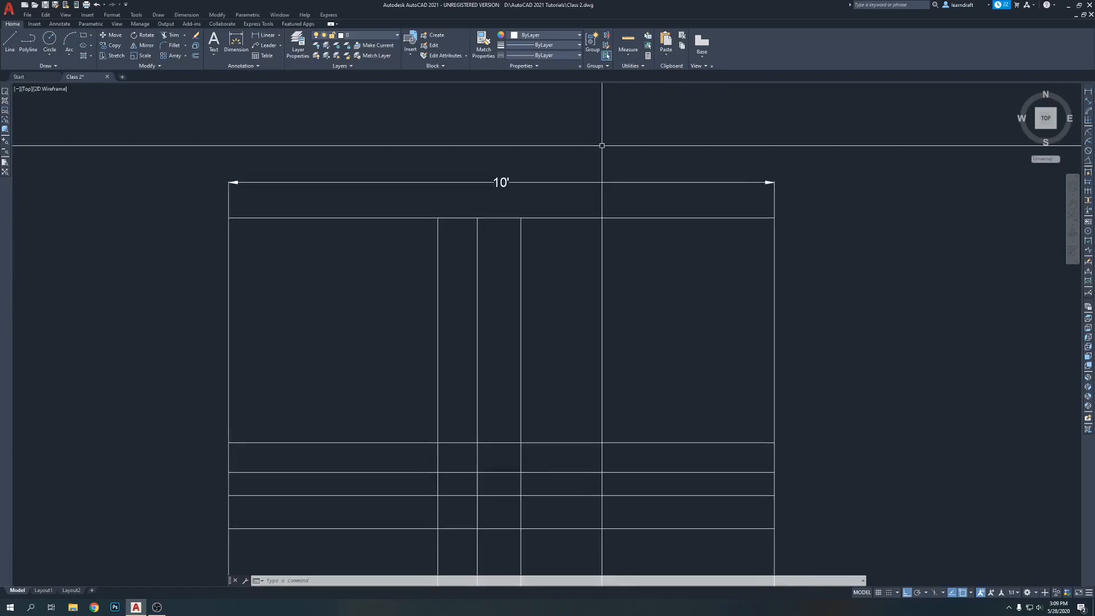
Step: Add a vertical linear dimension between the square's upper and lower right corners, placing it just outside the right side
click(1088, 93)
middle_drag(927, 231, 845, 193)
scroll(724, 162, up, 9)
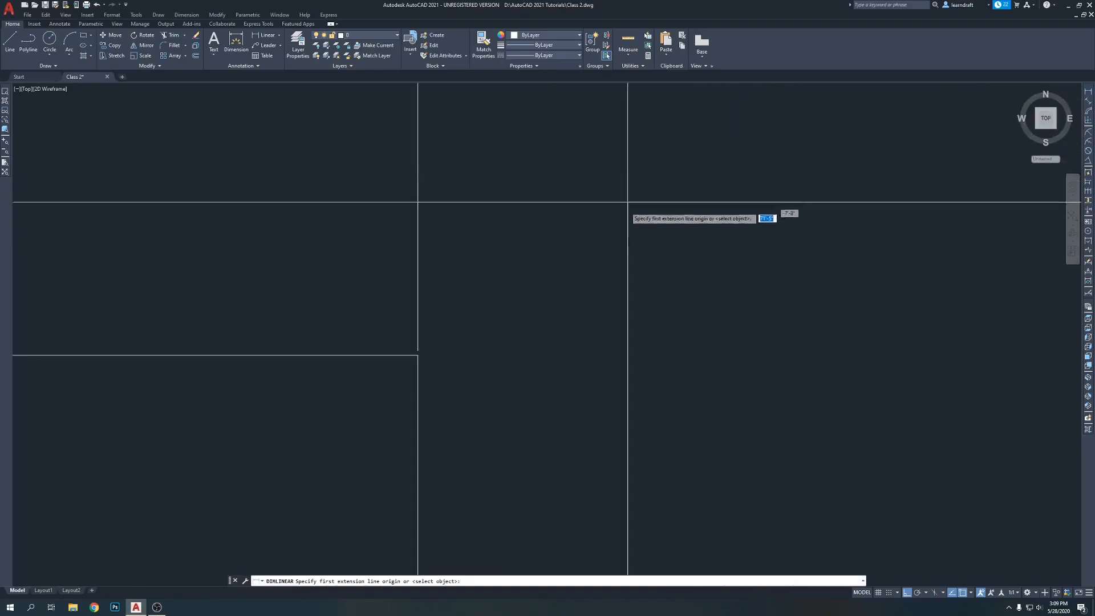
click(433, 348)
middle_drag(447, 329, 520, 240)
scroll(520, 241, down, 9)
middle_drag(522, 542, 535, 349)
scroll(533, 373, up, 8)
middle_drag(535, 391, 552, 376)
drag(551, 375, 500, 202)
click(499, 306)
scroll(504, 311, down, 12)
scroll(506, 286, up, 4)
click(516, 264)
middle_drag(515, 264, 682, 230)
key(Return)
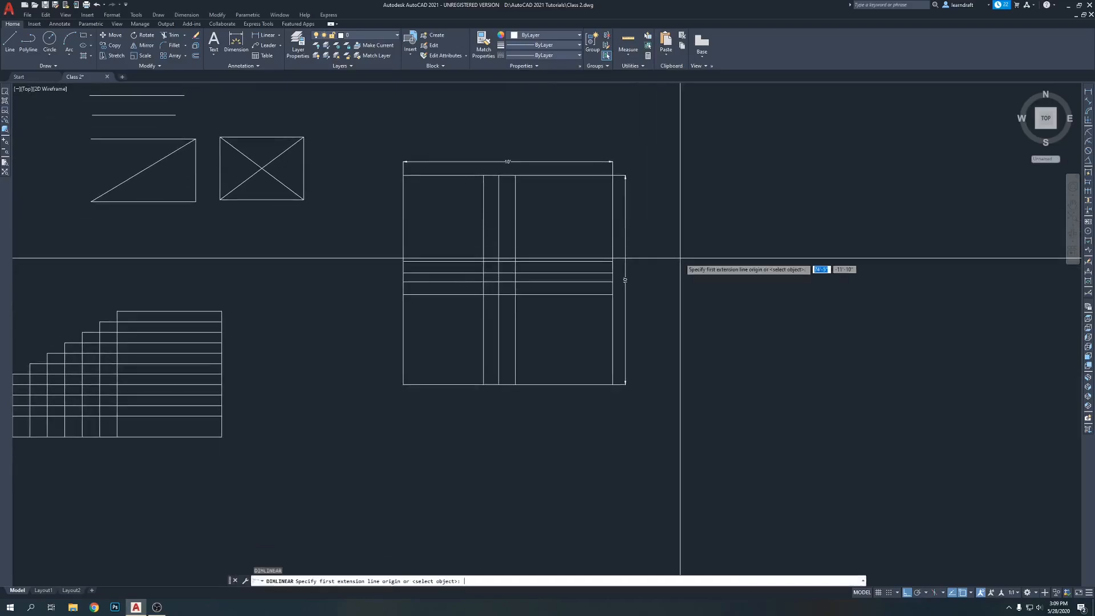
key(Escape)
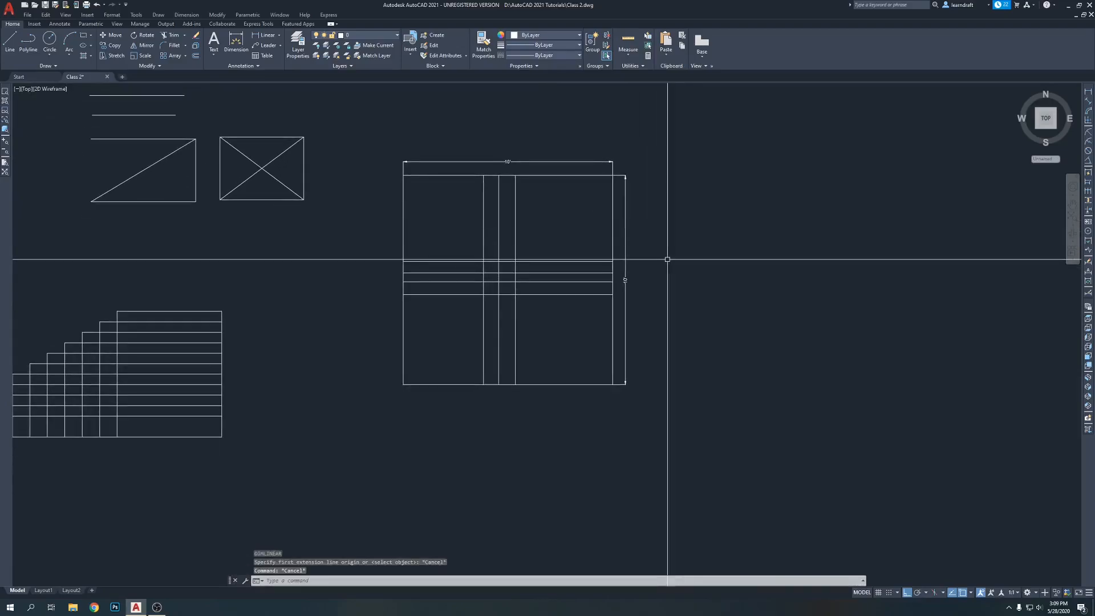
middle_drag(667, 269, 689, 272)
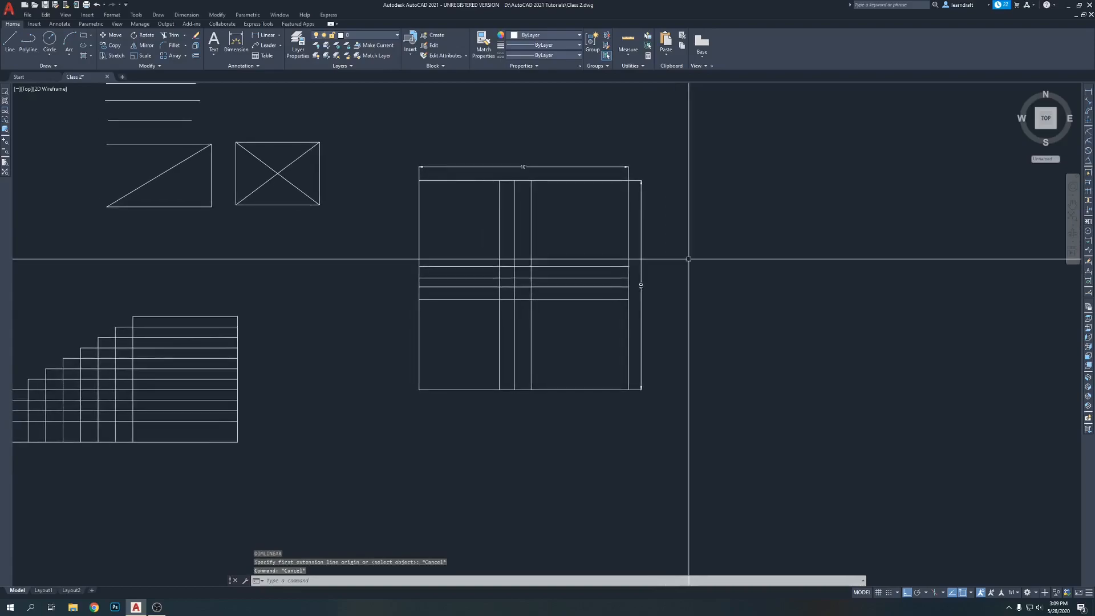
Step: Add a horizontal linear dimension between the square's lower left and lower right corners, placing it just below the bottom edge
mouse_move(616, 247)
middle_down()
mouse_move(630, 229)
mouse_move(617, 248)
middle_up()
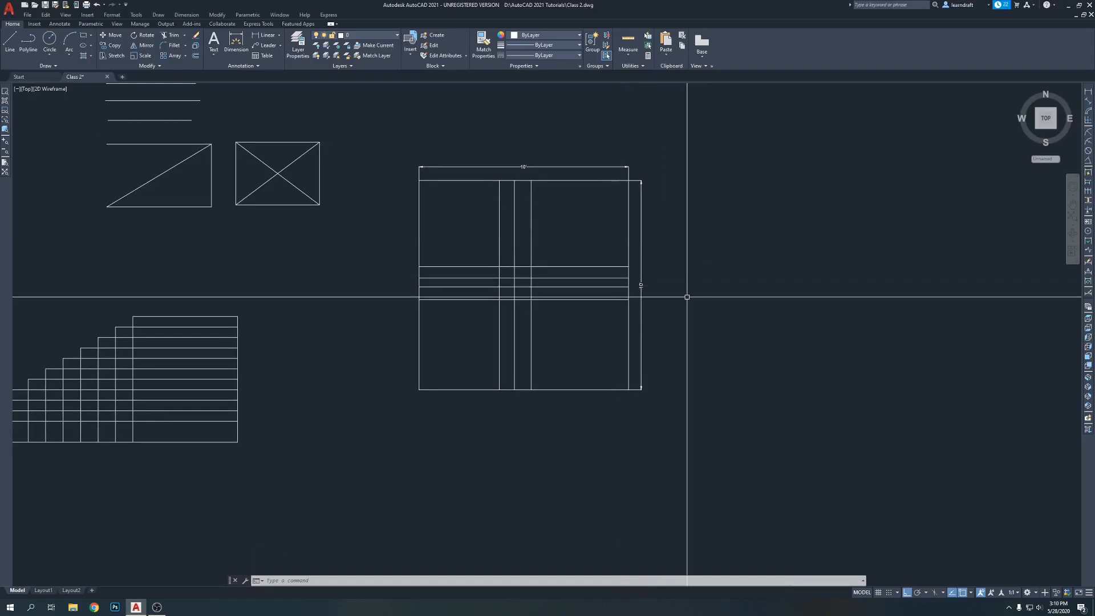
text(li)
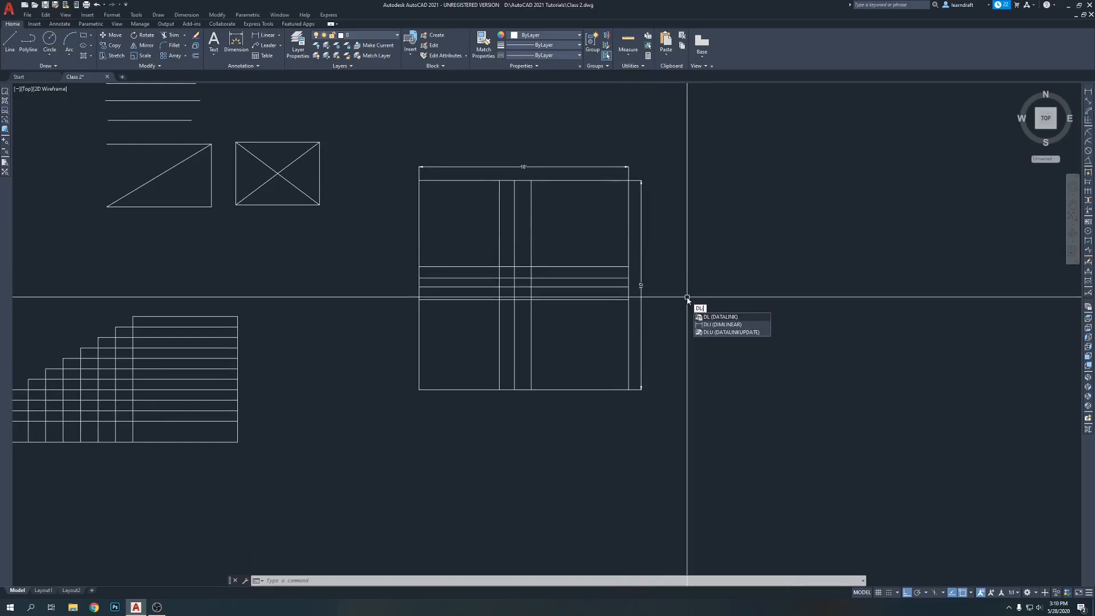
key(Return)
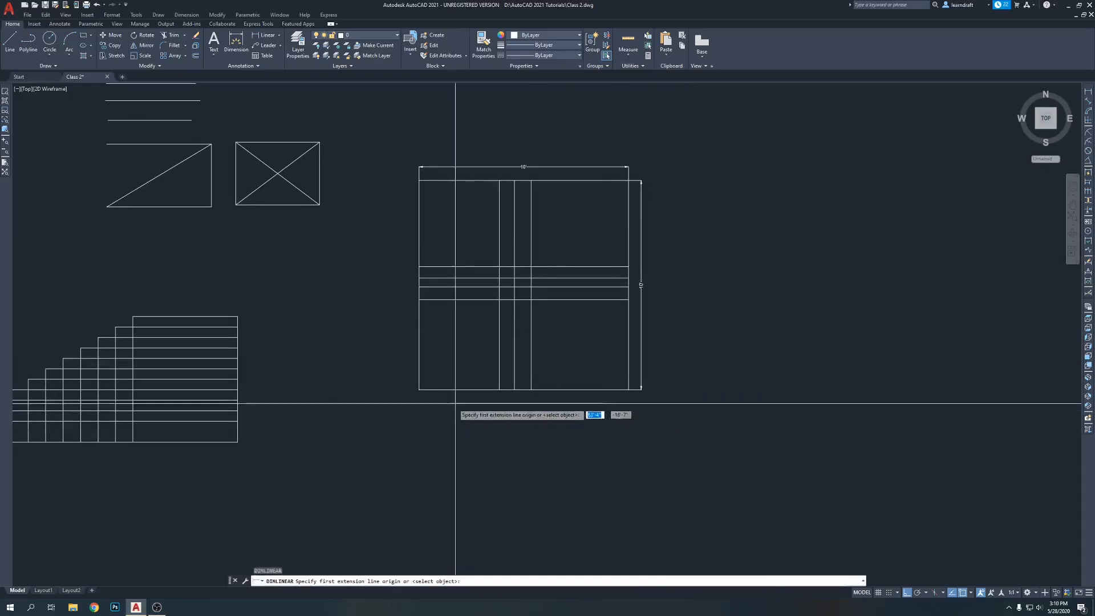
click(419, 389)
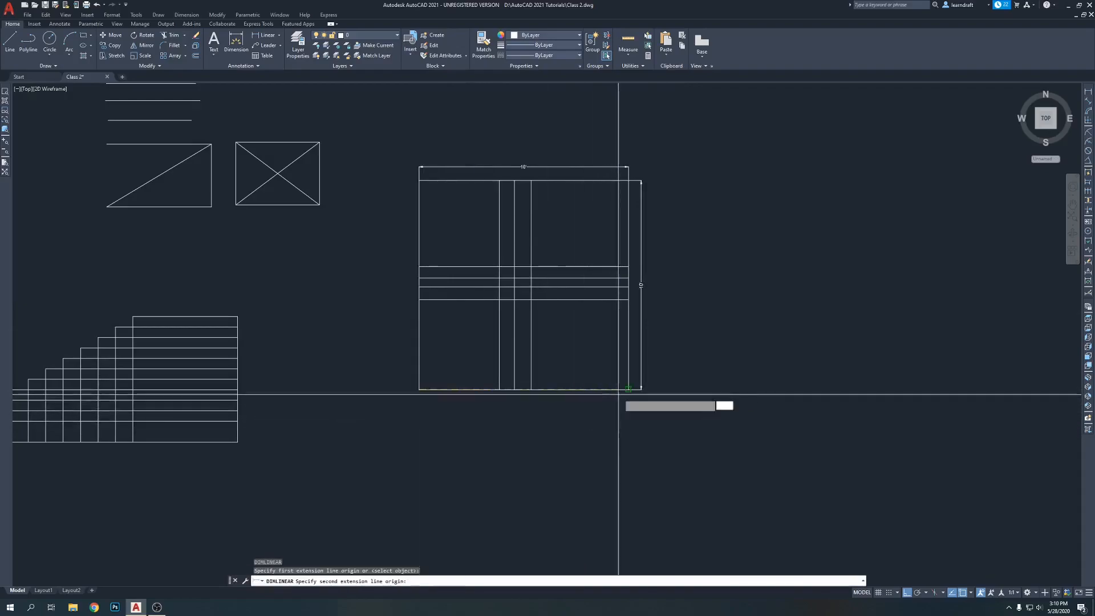
click(628, 390)
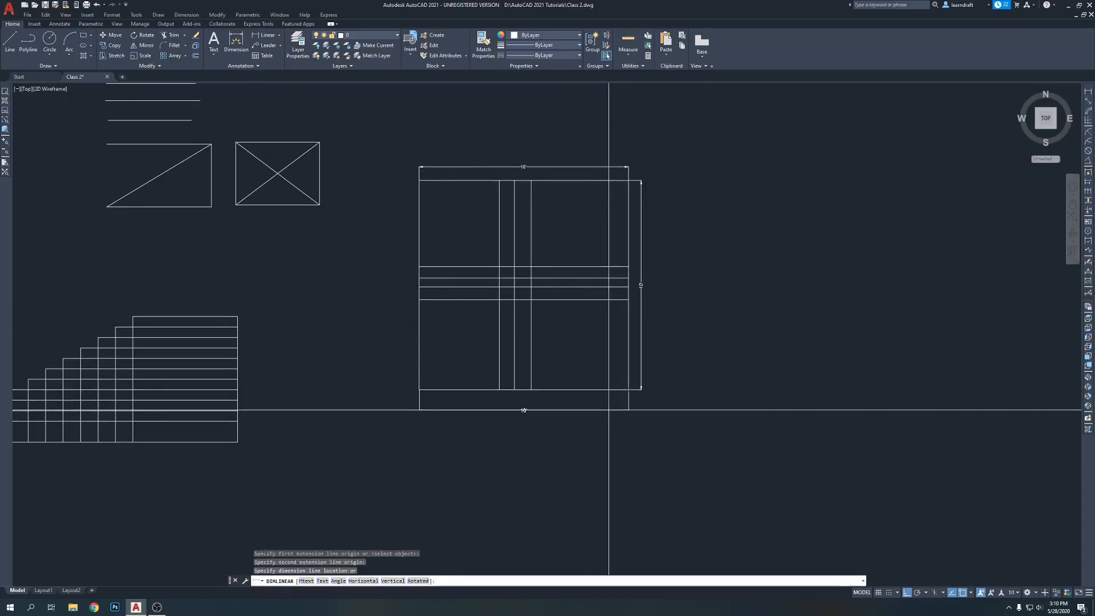
click(611, 412)
middle_drag(491, 359, 516, 371)
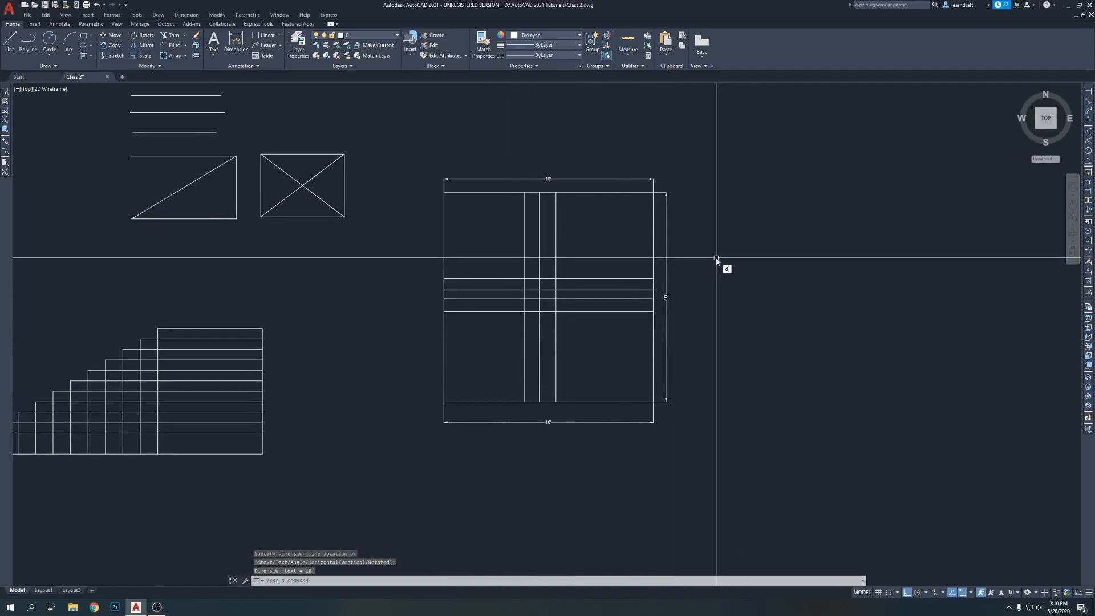
Step: Add a vertical linear dimension between the square's upper left and lower left corners, placing it just outside the left side
text(li)
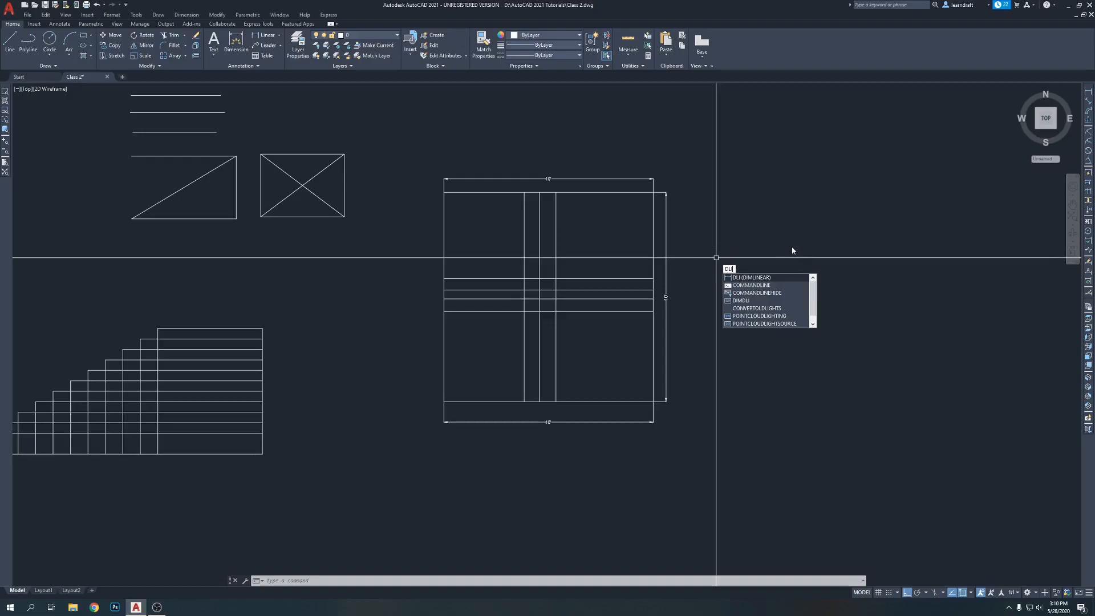
key(Return)
scroll(457, 184, up, 6)
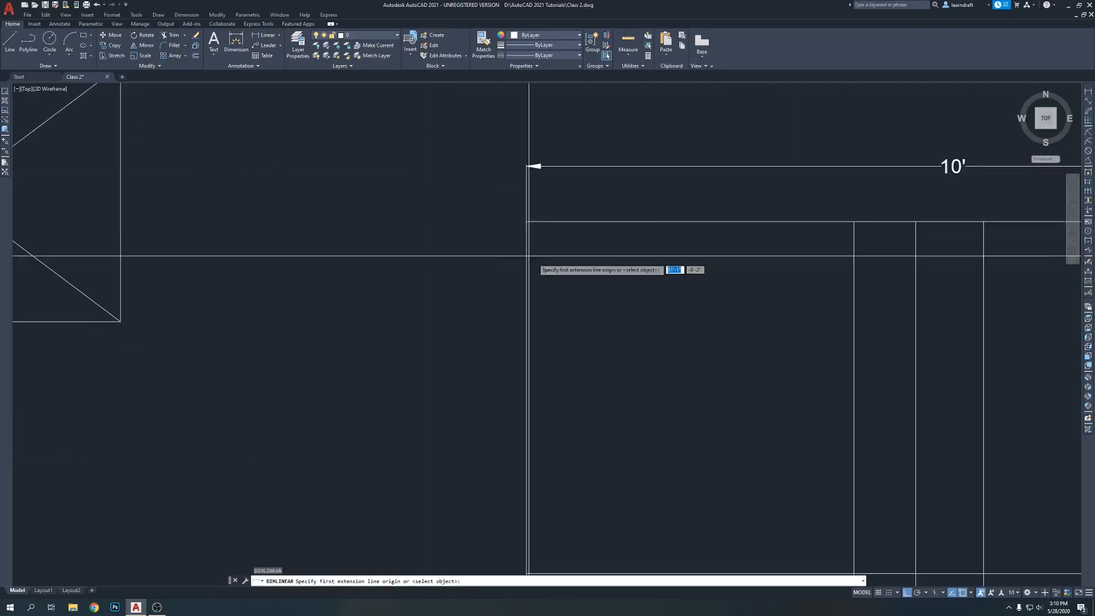
scroll(521, 231, down, 6)
click(525, 223)
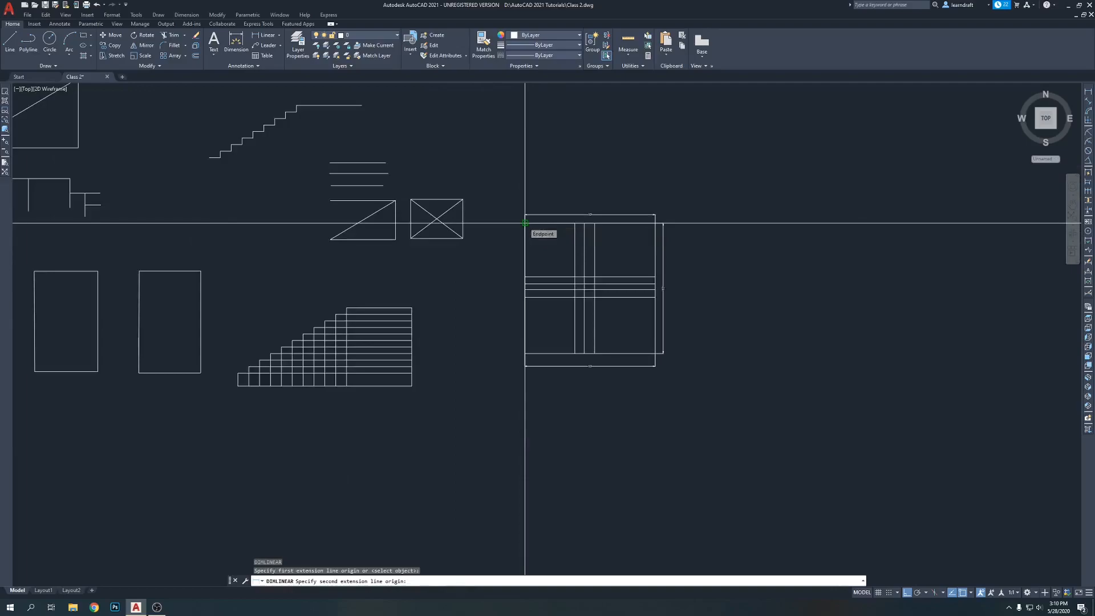
scroll(520, 356, up, 6)
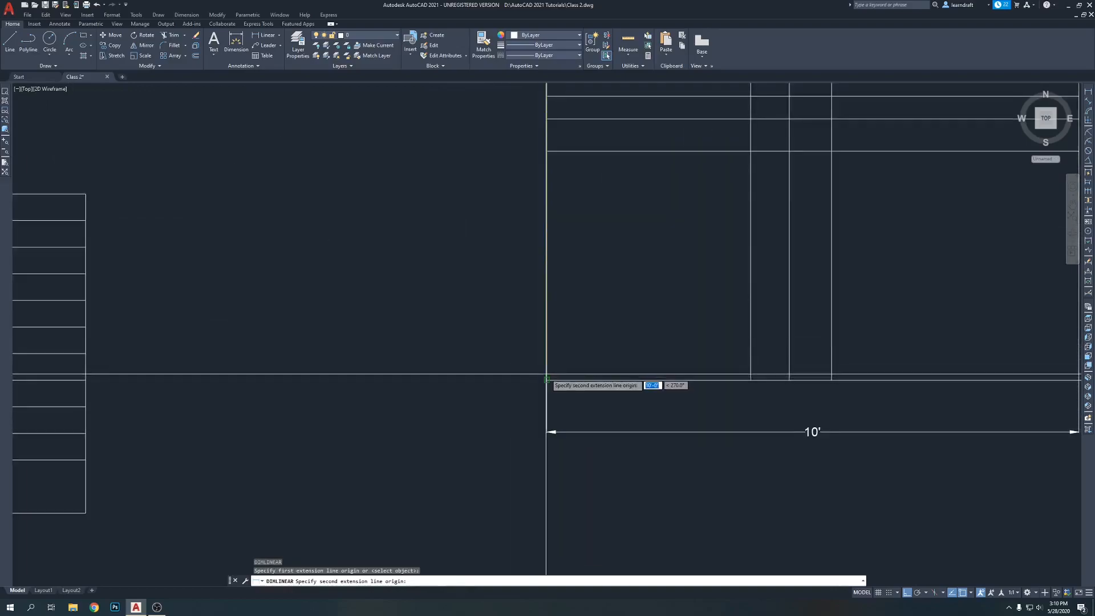
click(547, 378)
scroll(546, 378, down, 3)
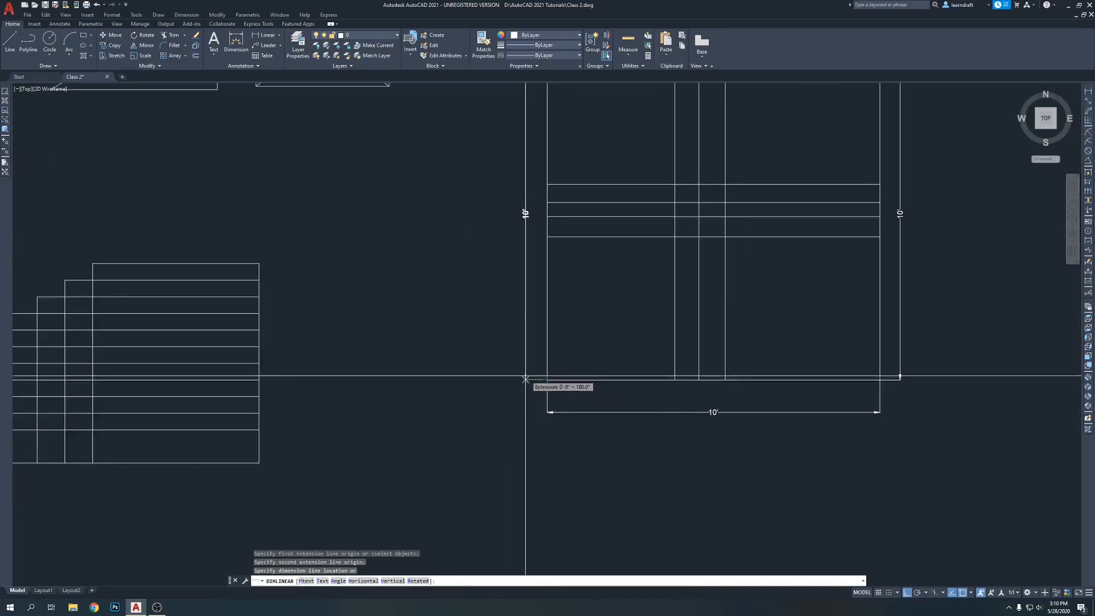
scroll(567, 364, down, 4)
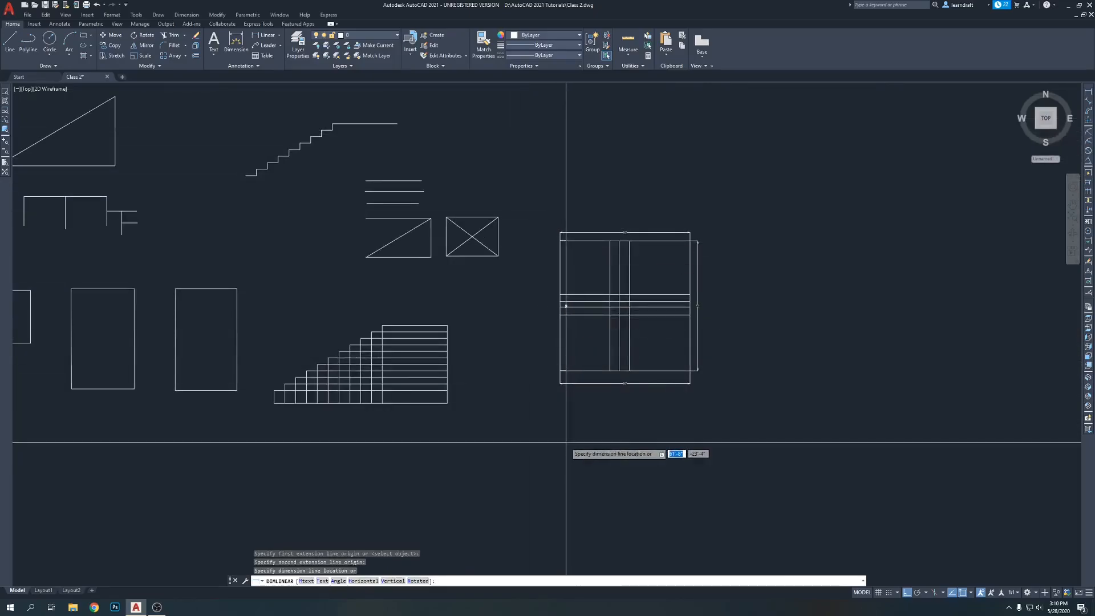
scroll(531, 319, up, 4)
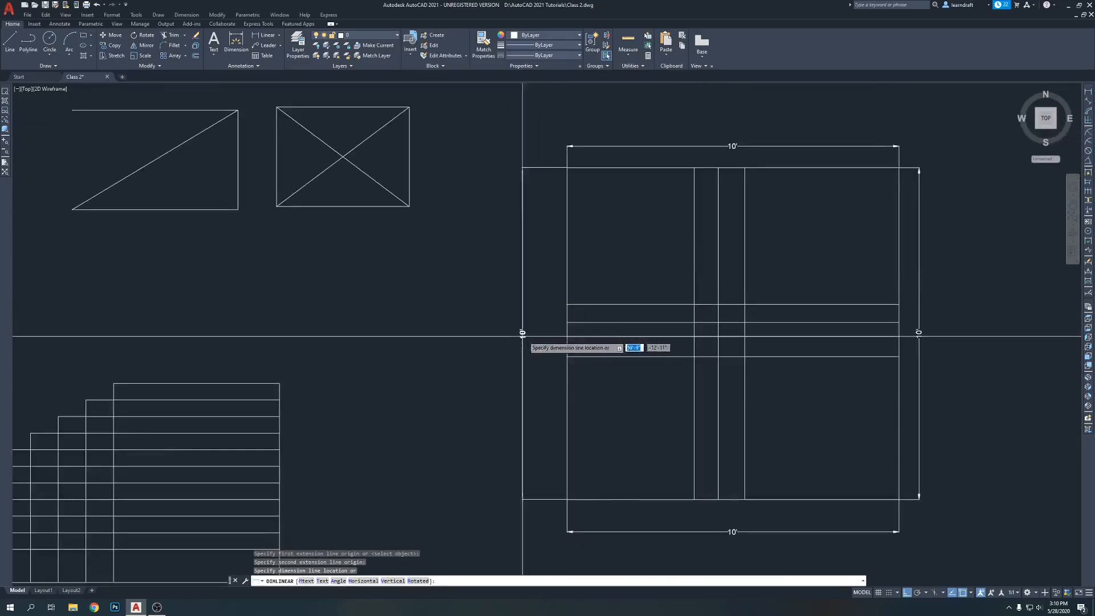
click(545, 344)
middle_drag(887, 423, 770, 398)
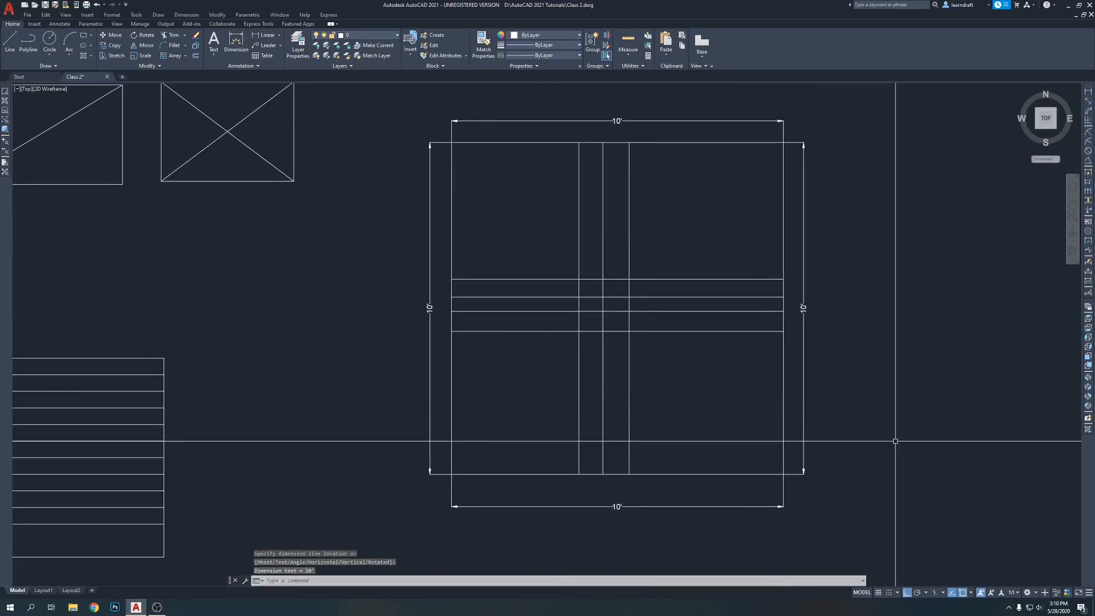
Step: Move the vertical dimension on the square's right side farther out from the square using its grip
mouse_move(895, 440)
middle_down()
mouse_move(857, 428)
mouse_move(840, 374)
mouse_move(742, 365)
middle_up()
middle_drag(711, 325, 714, 329)
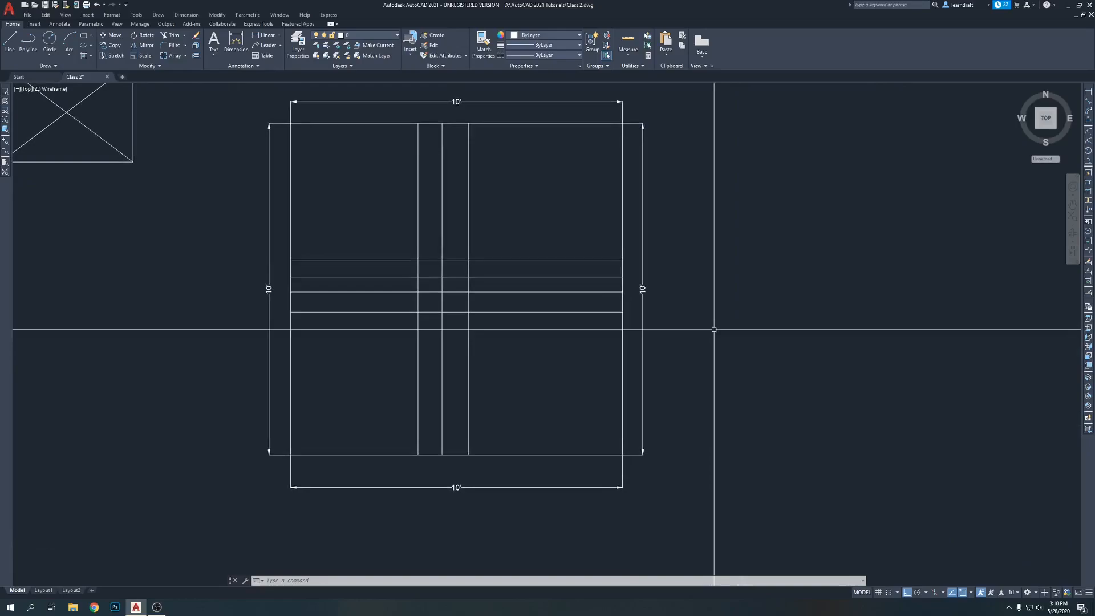
middle_drag(691, 303, 650, 310)
click(626, 288)
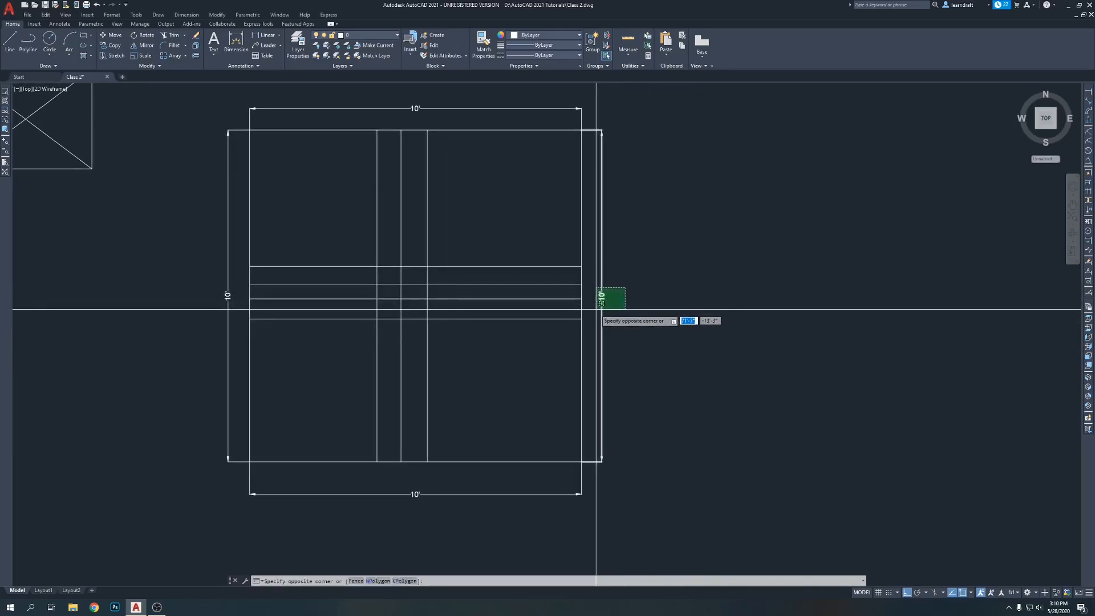
click(618, 291)
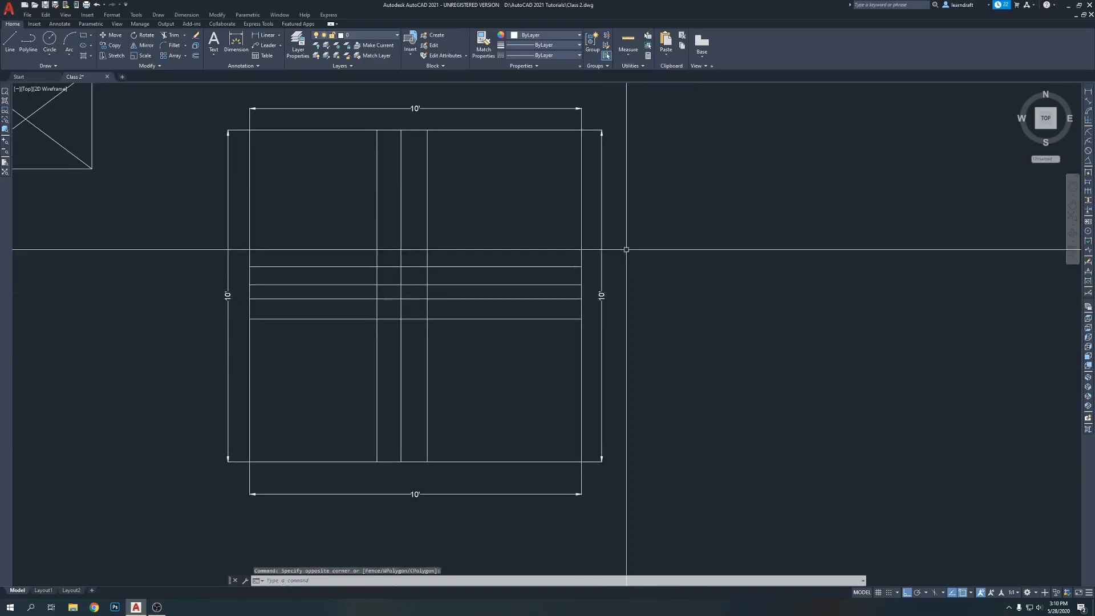
click(607, 234)
click(599, 246)
scroll(604, 285, up, 4)
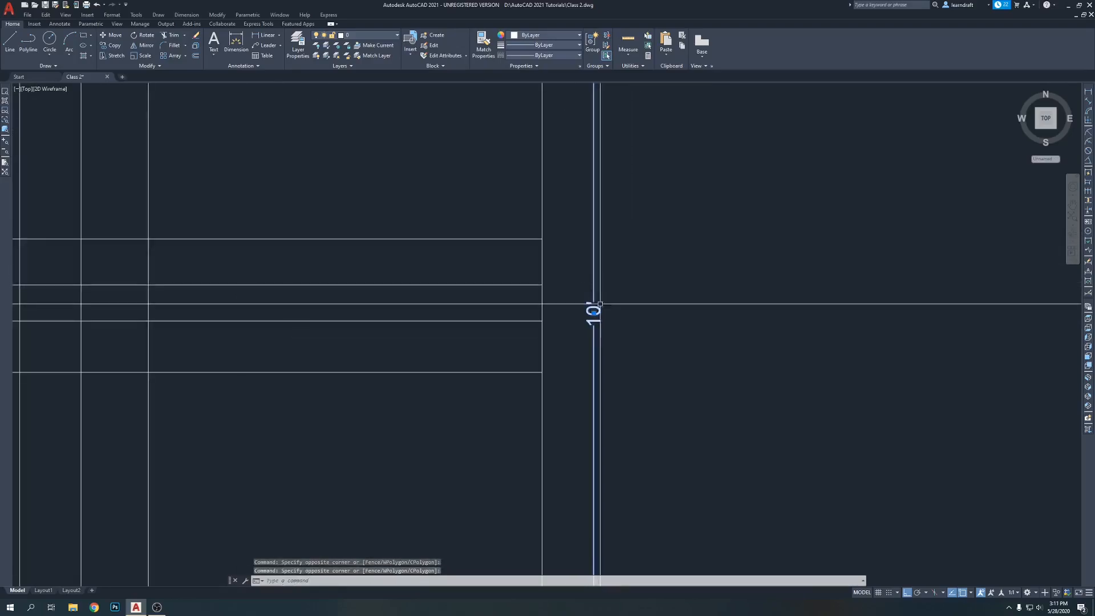
click(601, 300)
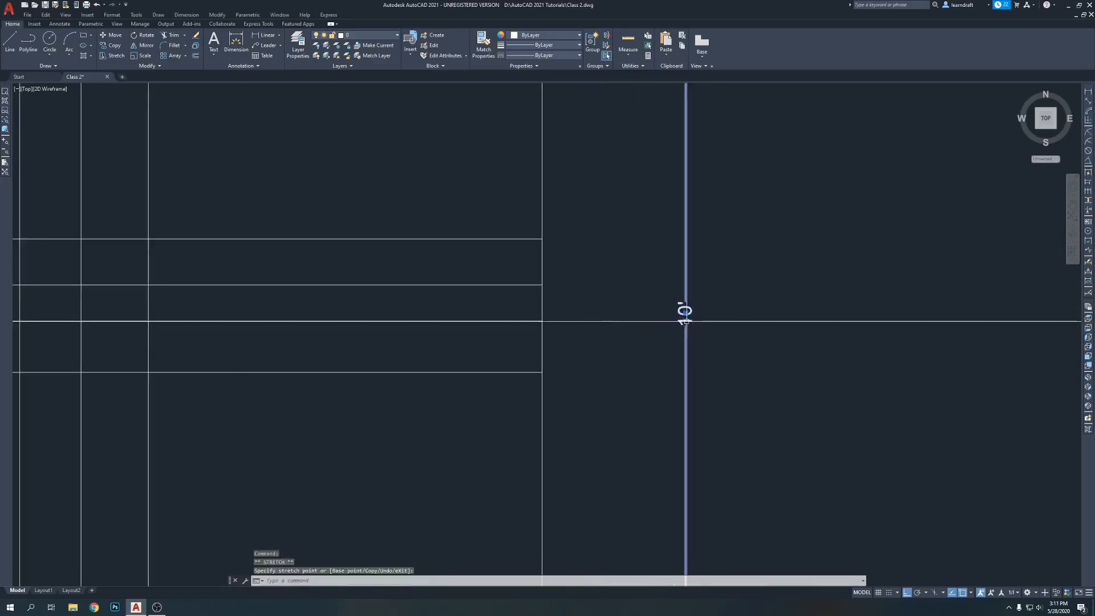
scroll(685, 321, down, 4)
click(688, 291)
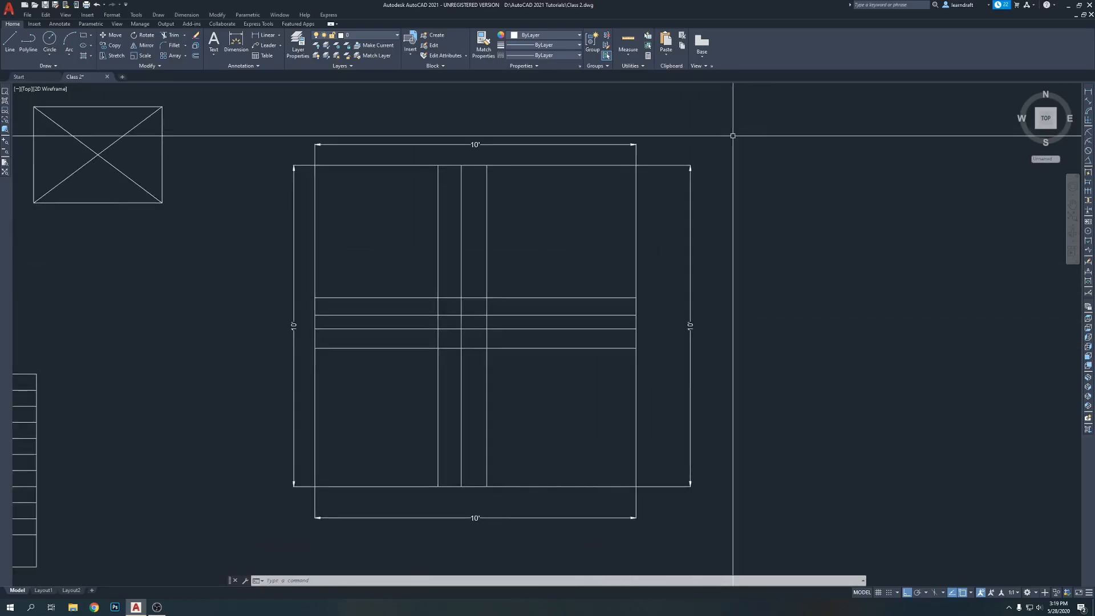
Step: Examine the right-side dimension's text and the arrowheads around the square's upper right corner up close
middle_drag(729, 137, 702, 137)
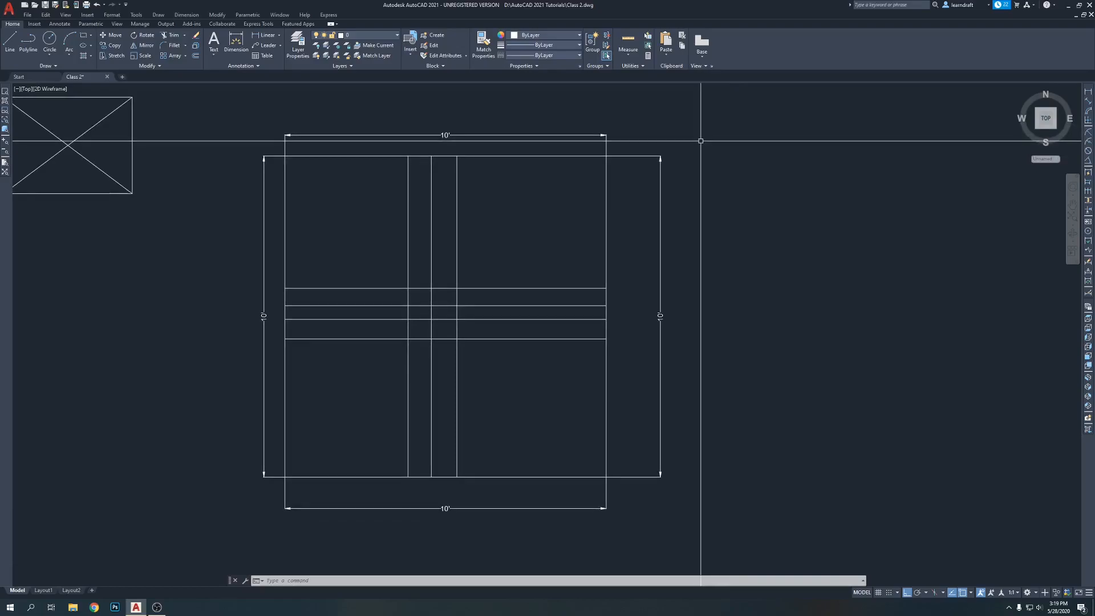
scroll(656, 323, up, 5)
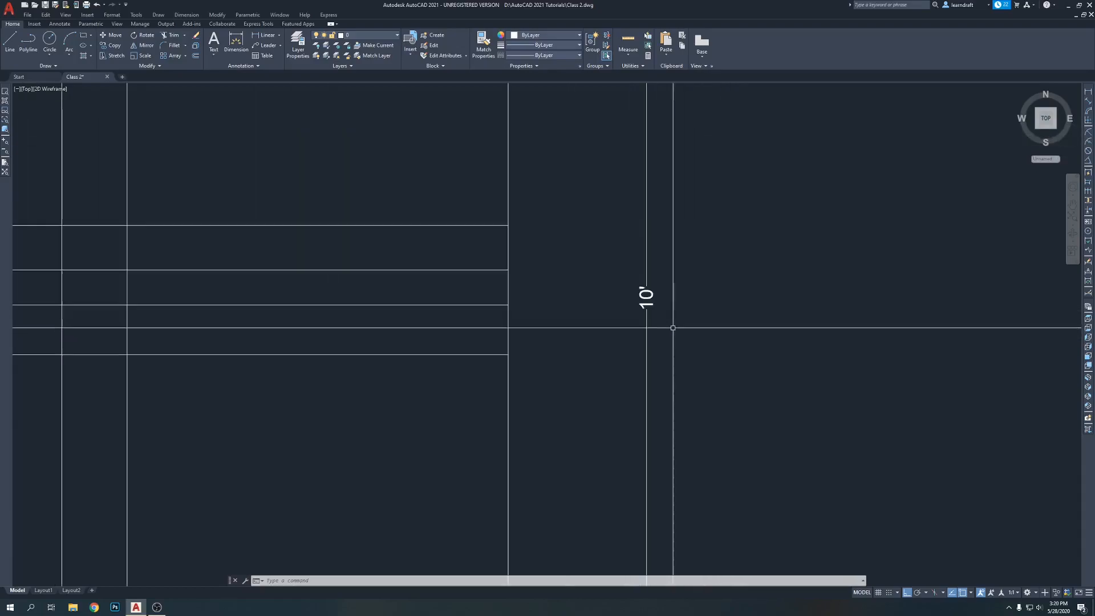
middle_drag(666, 306, 661, 396)
middle_drag(657, 273, 653, 375)
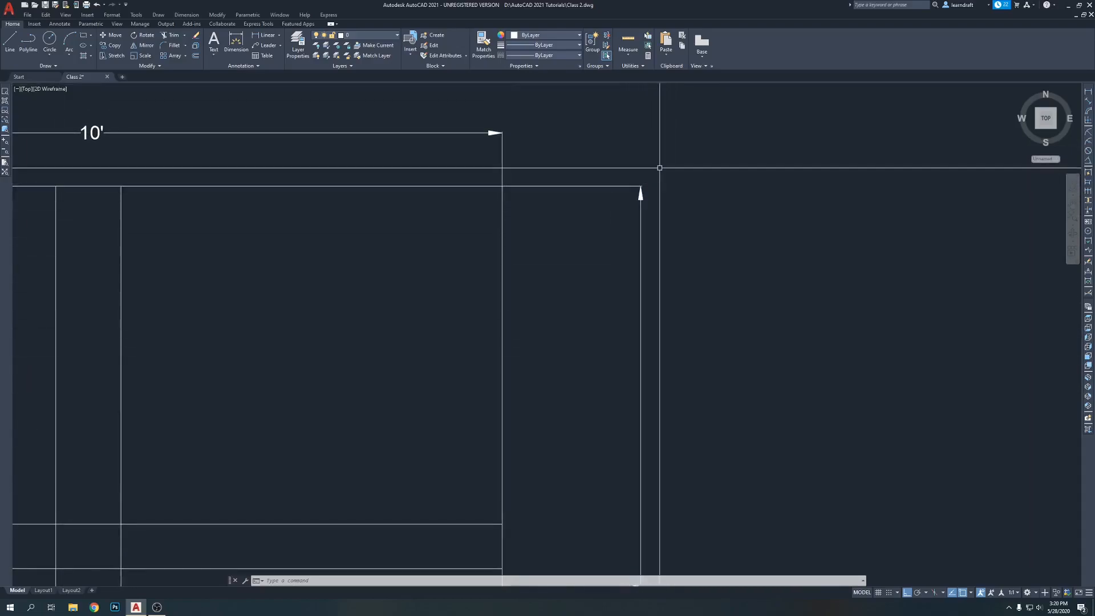
scroll(559, 111, down, 2)
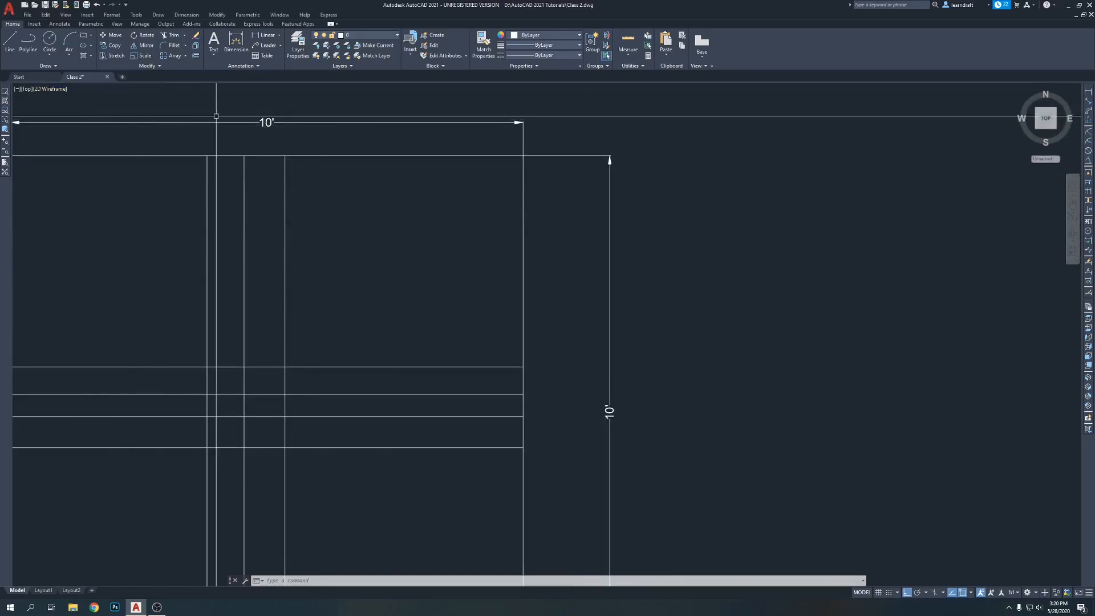
middle_drag(440, 190, 439, 195)
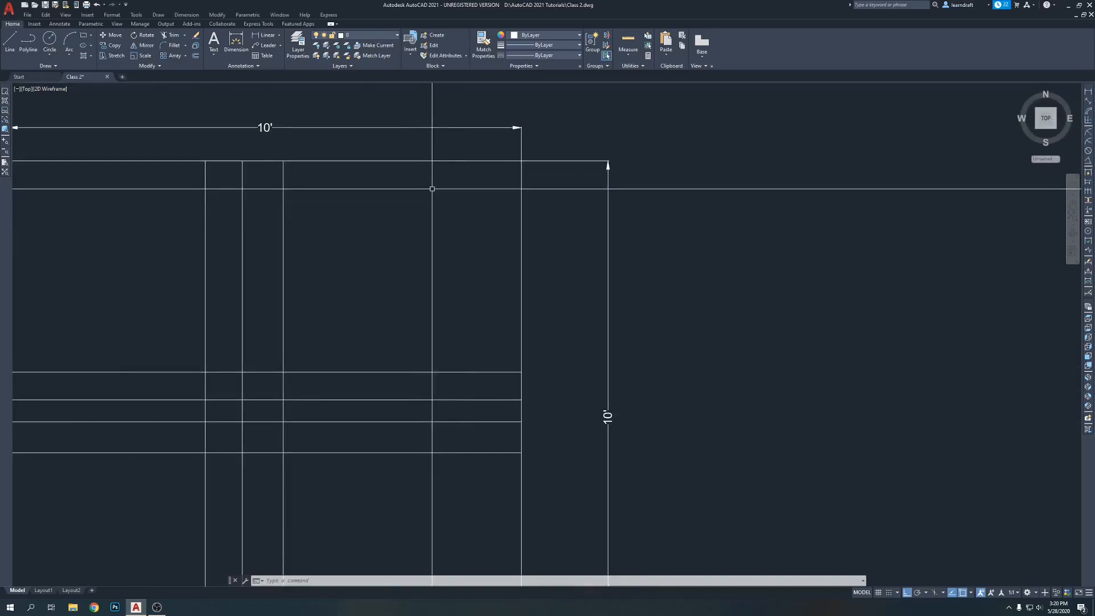
Step: Create a text style named "1 inch" with a text height of 1", and apply it
click(112, 16)
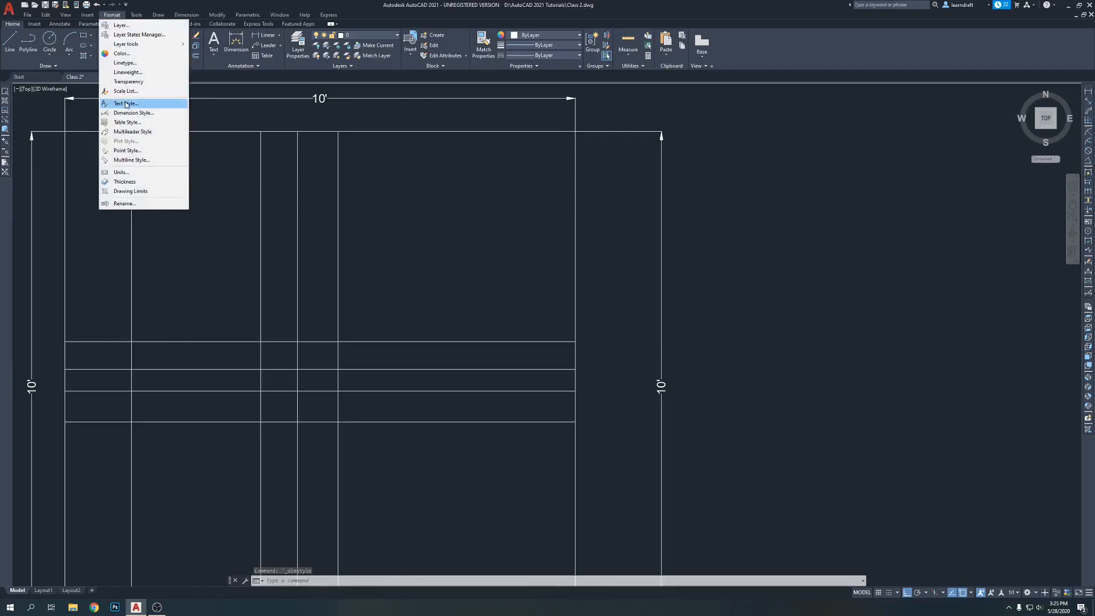
click(123, 103)
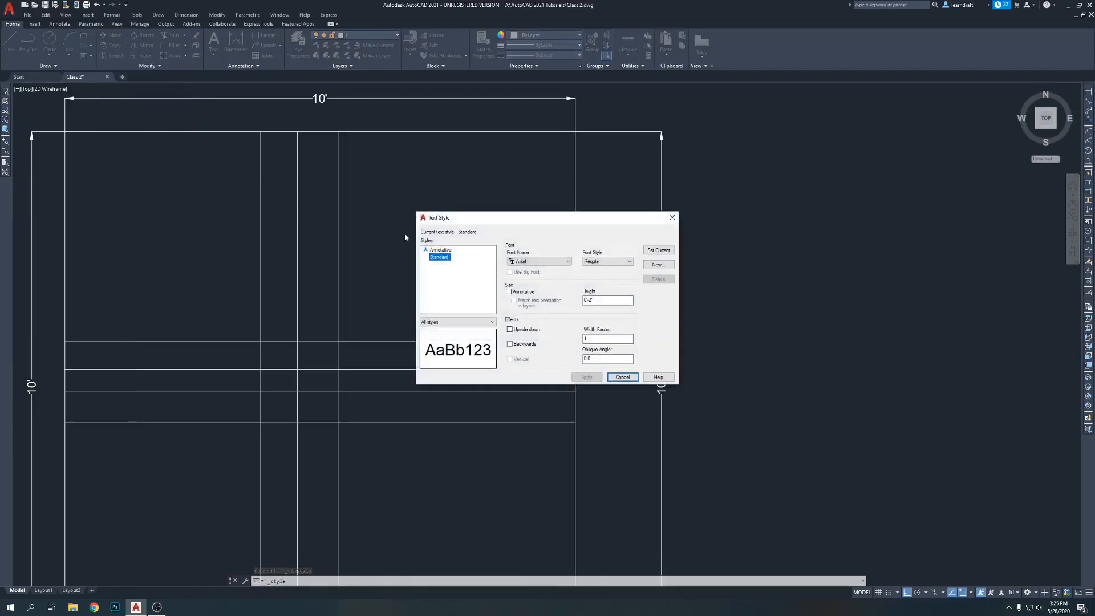
click(661, 266)
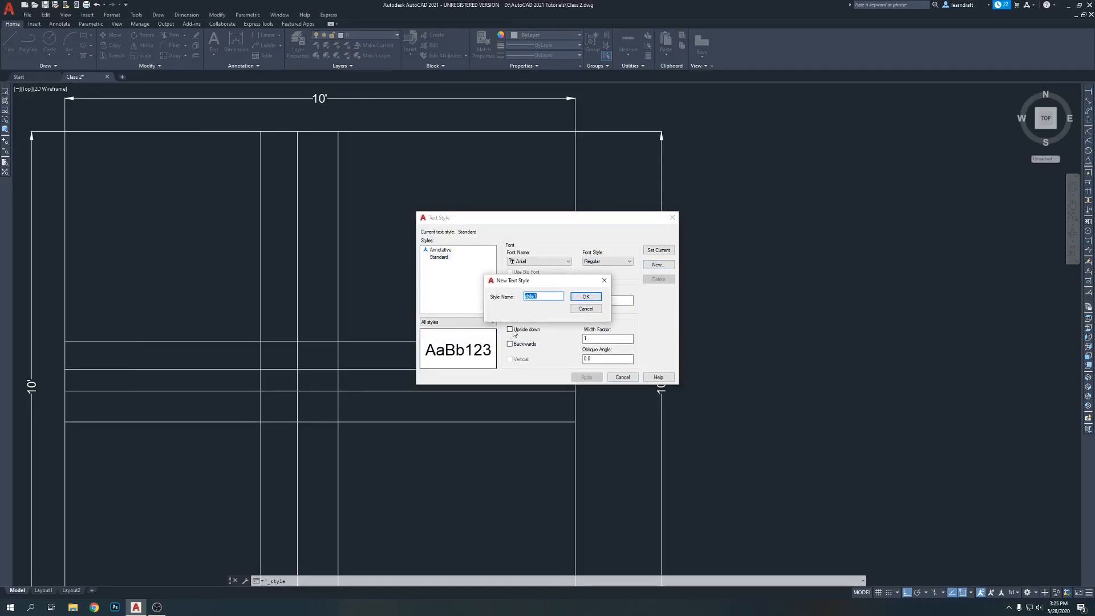
text(1 inch)
click(586, 296)
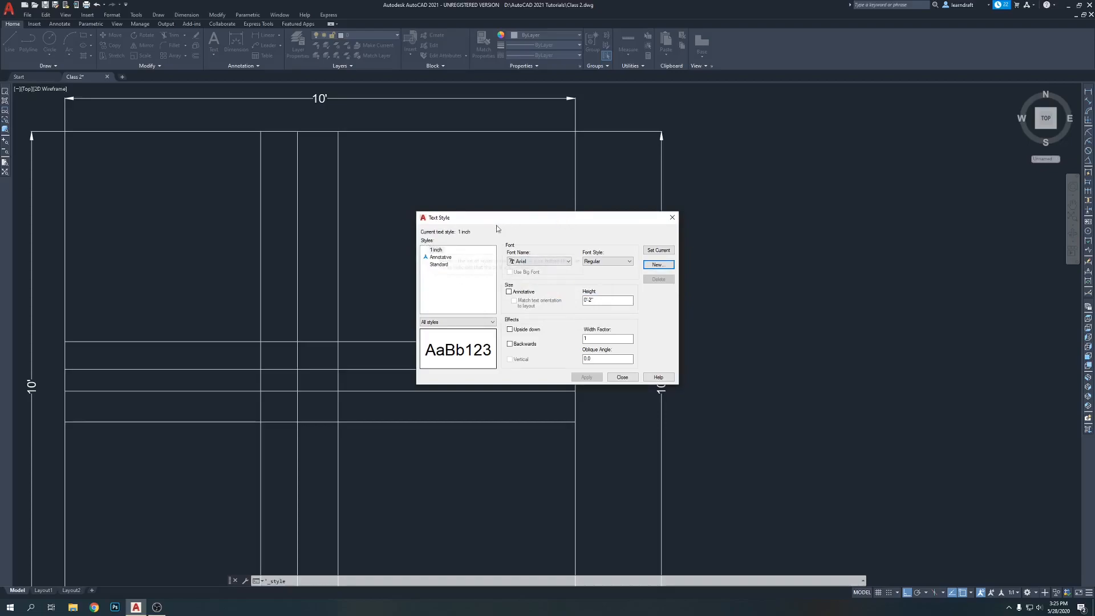
drag(625, 300, 570, 301)
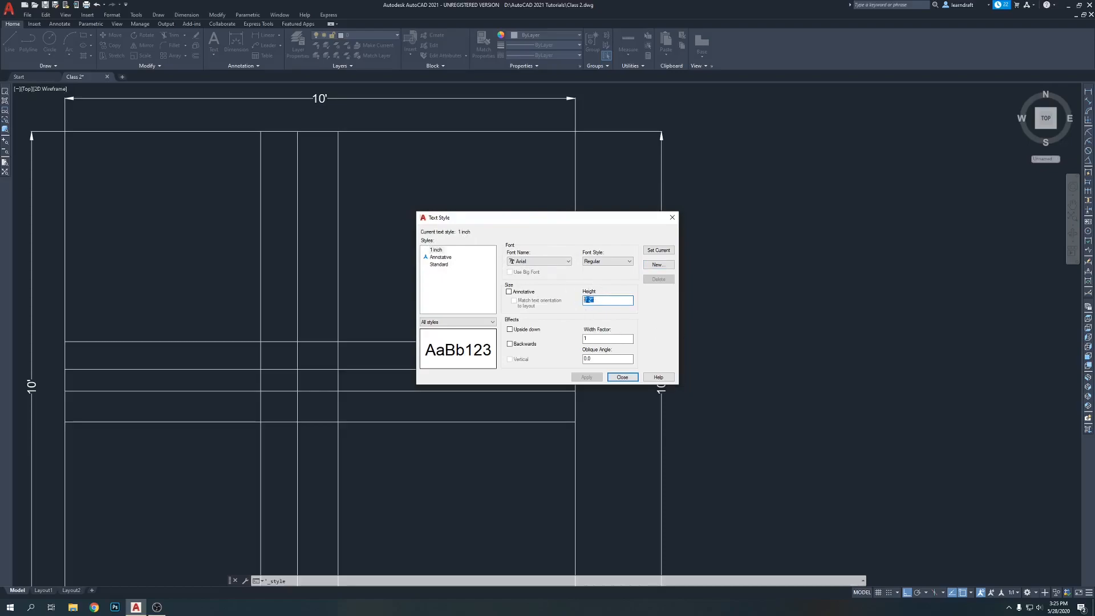
text(1)
click(588, 379)
click(622, 378)
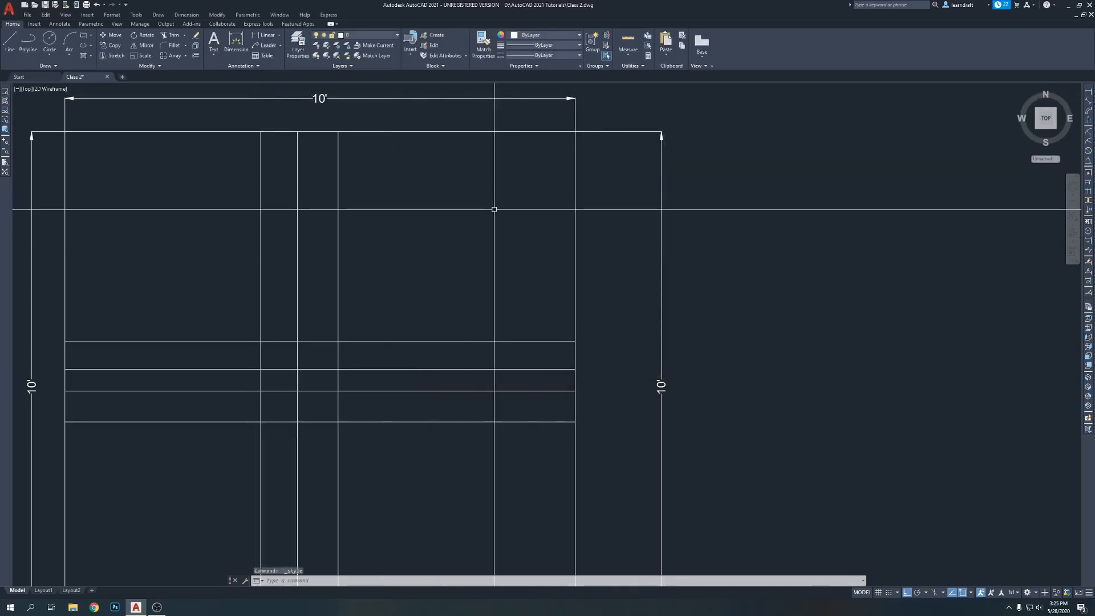
Step: Review the available dimension styles and text styles in their dialogs, closing each one after checking
click(117, 15)
click(123, 113)
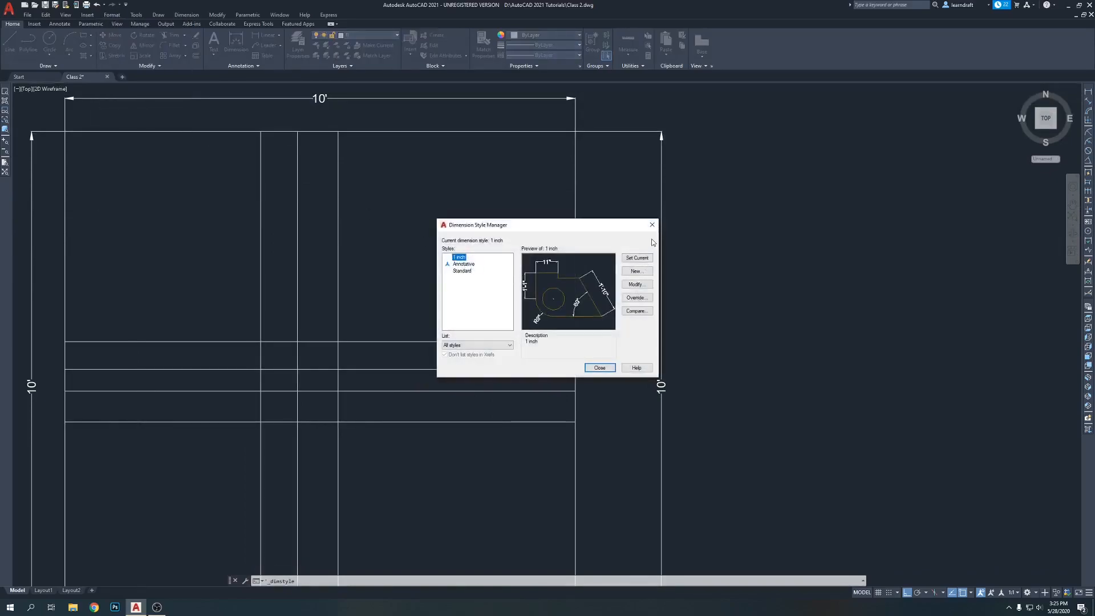
click(651, 225)
click(112, 15)
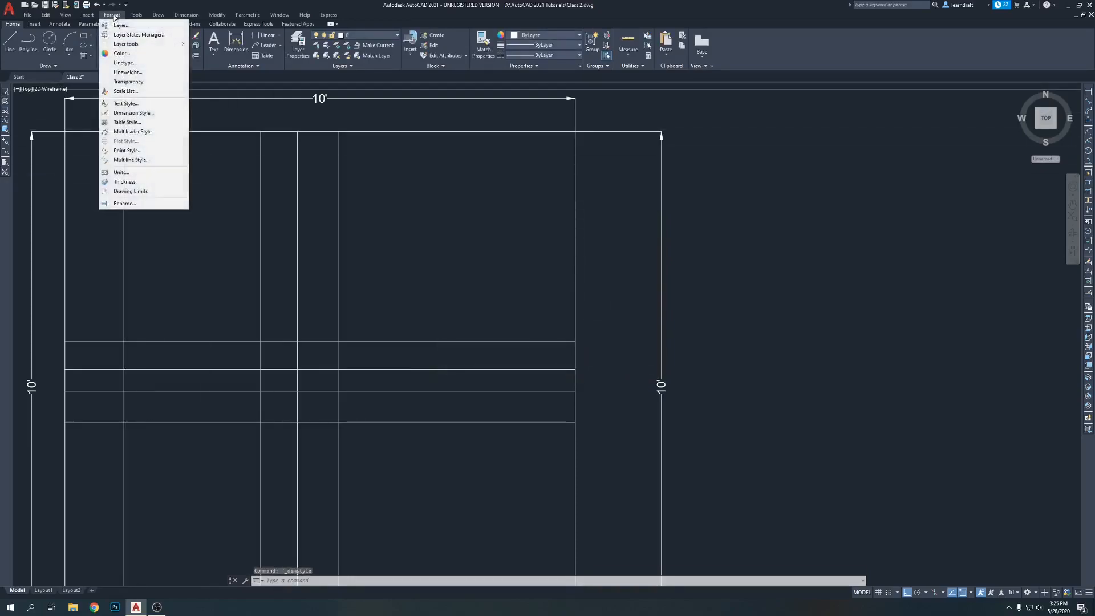
click(126, 103)
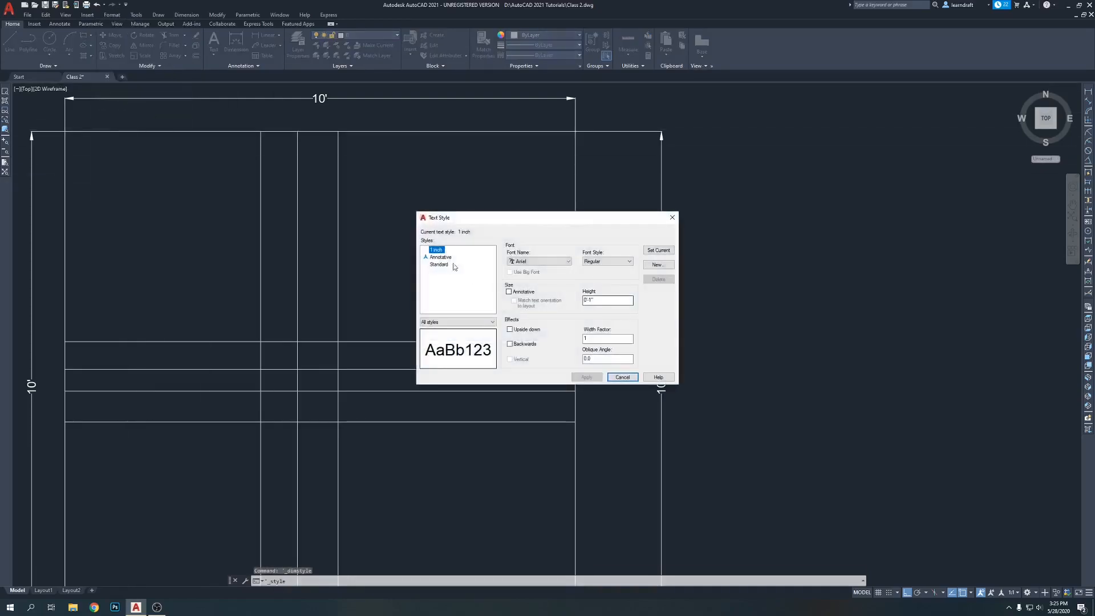
click(673, 218)
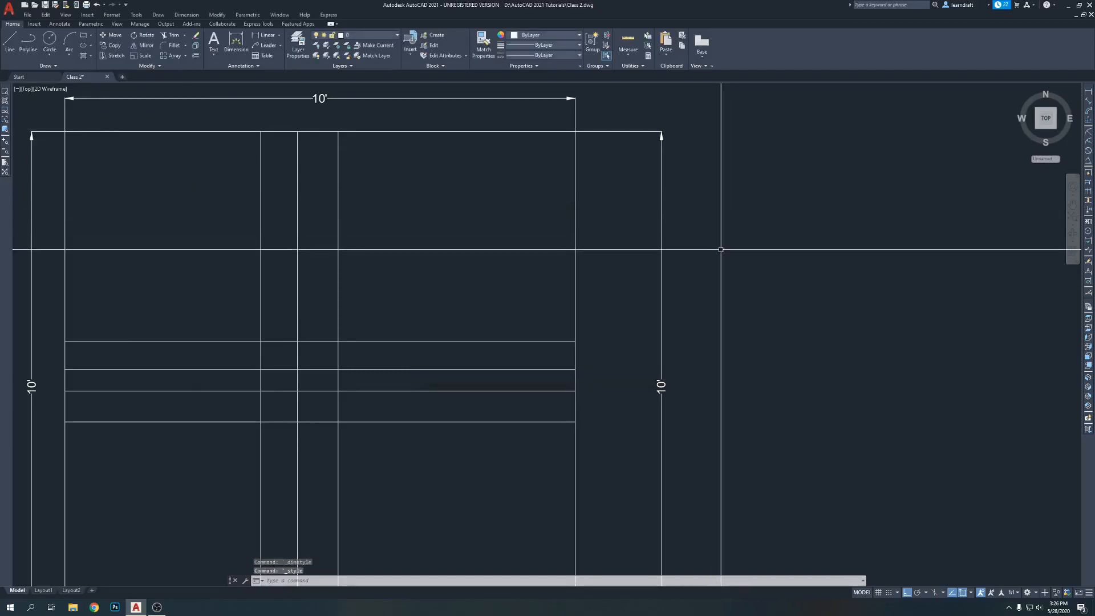
Step: Assign the "1 inch" text style to the "1 inch" dimension style and make that dimension style current
text(d)
key(Return)
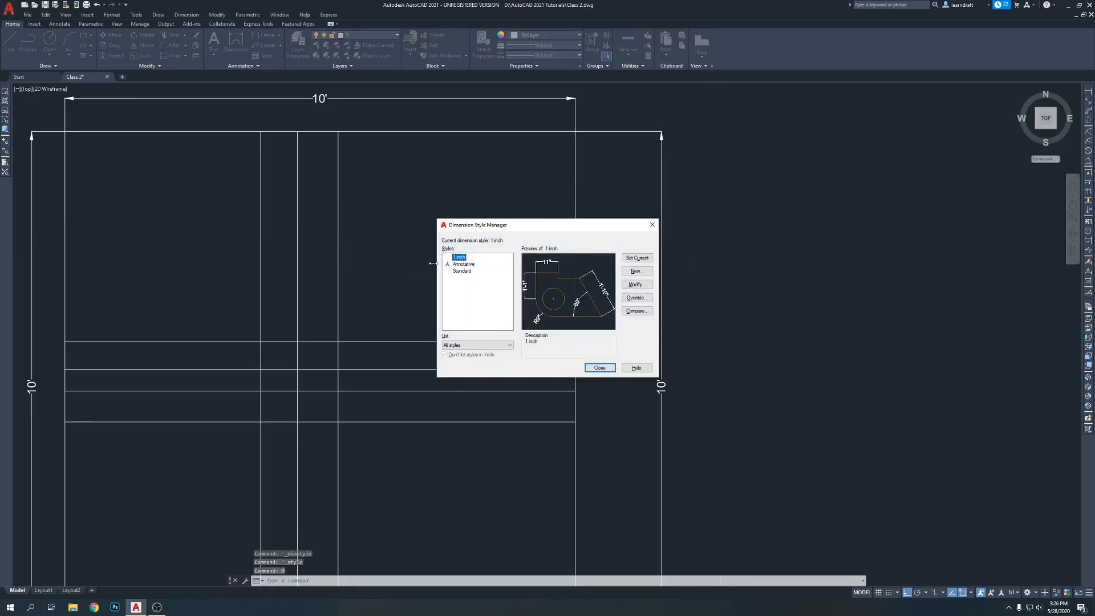
click(637, 284)
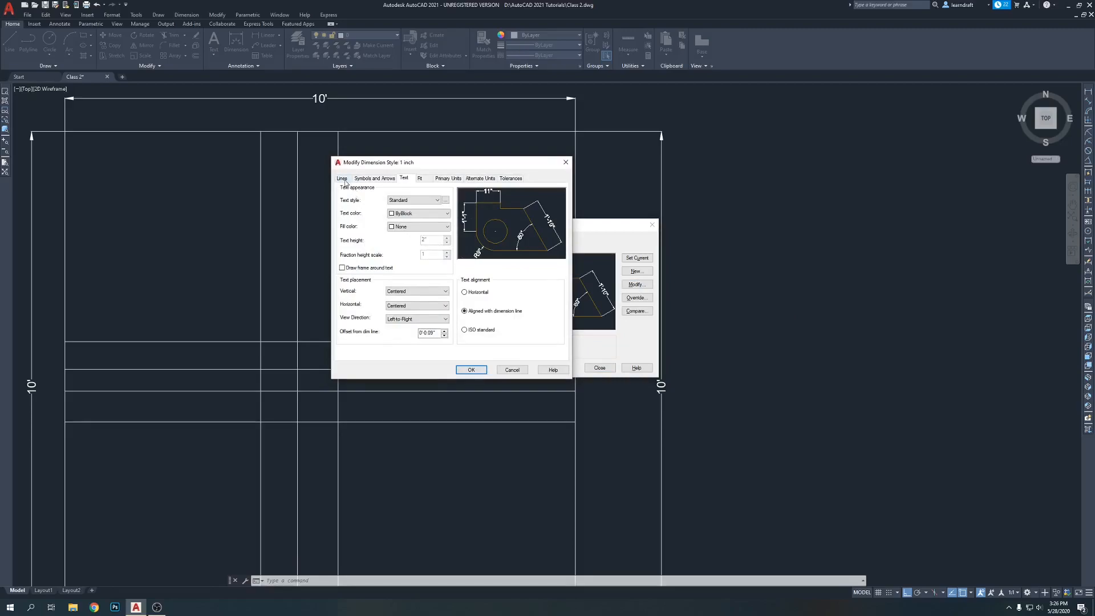
click(431, 201)
click(416, 209)
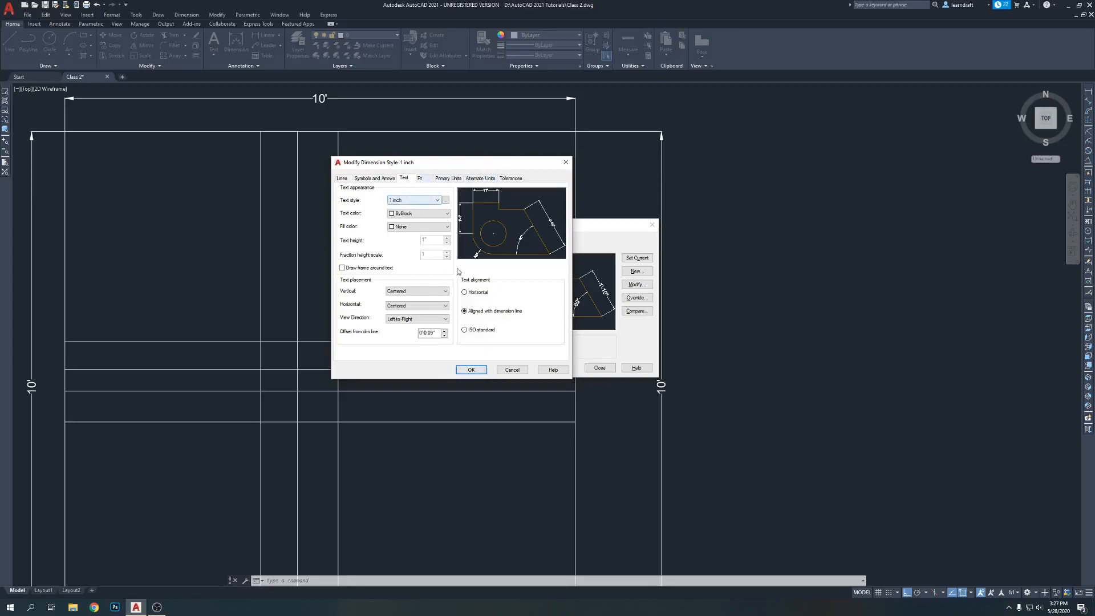
click(472, 370)
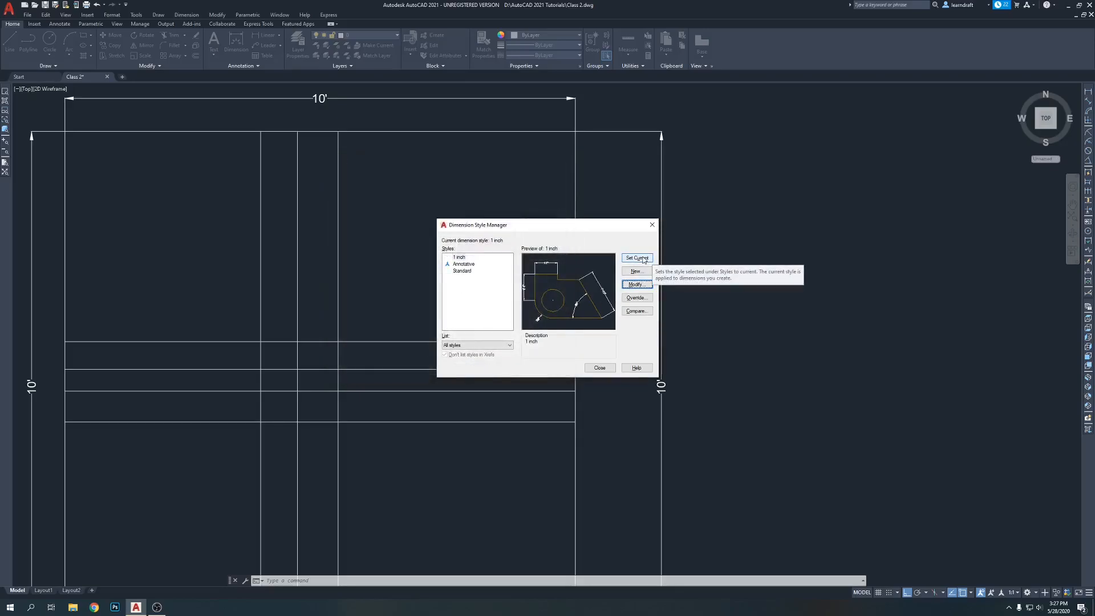
click(641, 261)
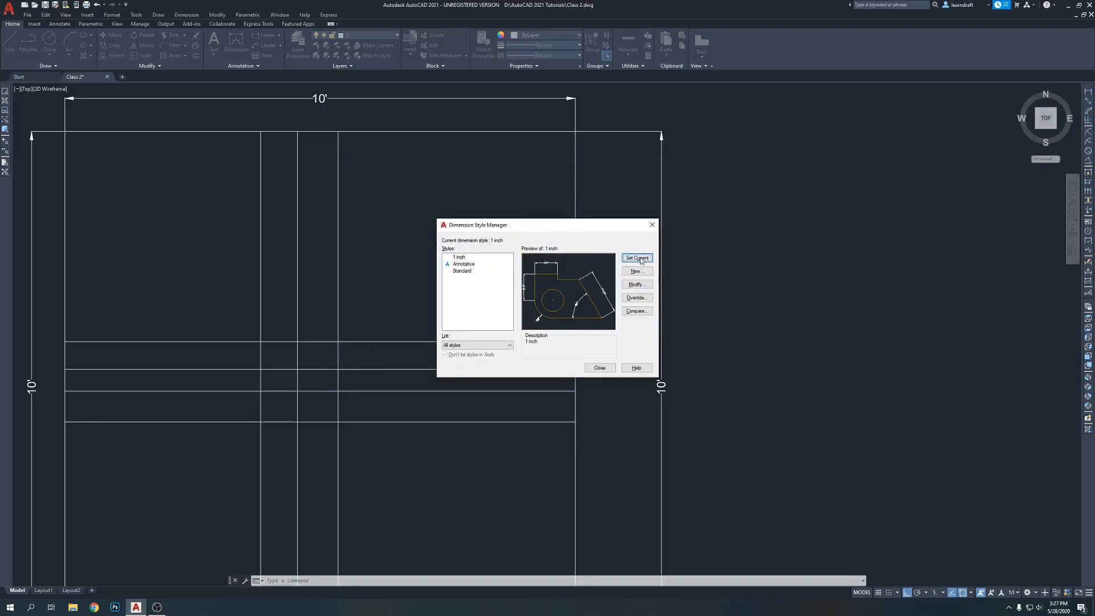
click(599, 368)
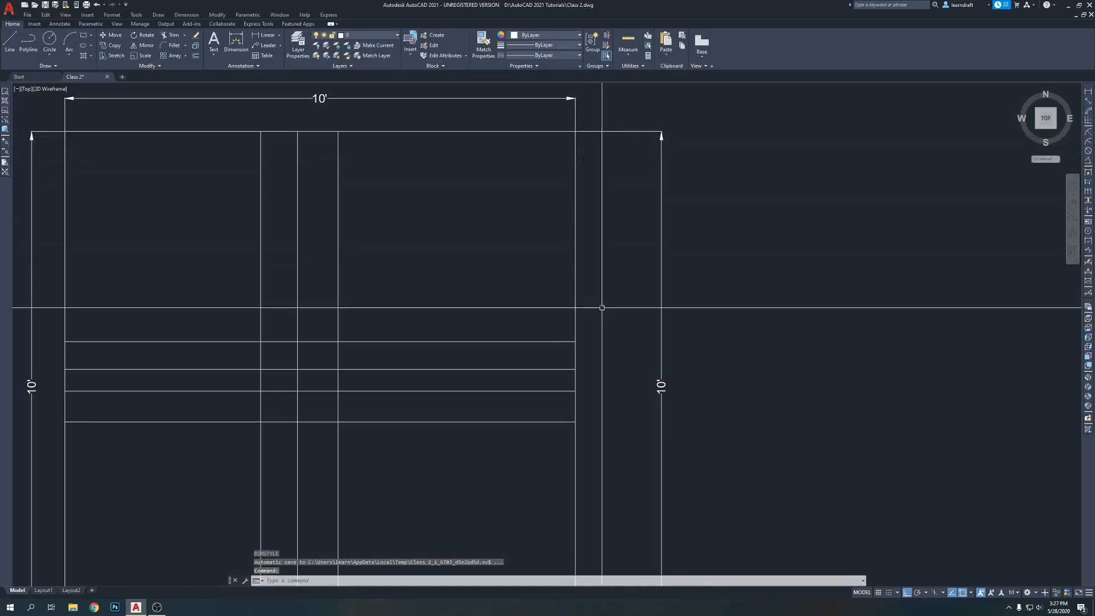
Step: Add a vertical linear dimension from the square's upper right corner to its right side's midpoint, placed inside the existing 10' dimension
middle_drag(614, 294, 603, 269)
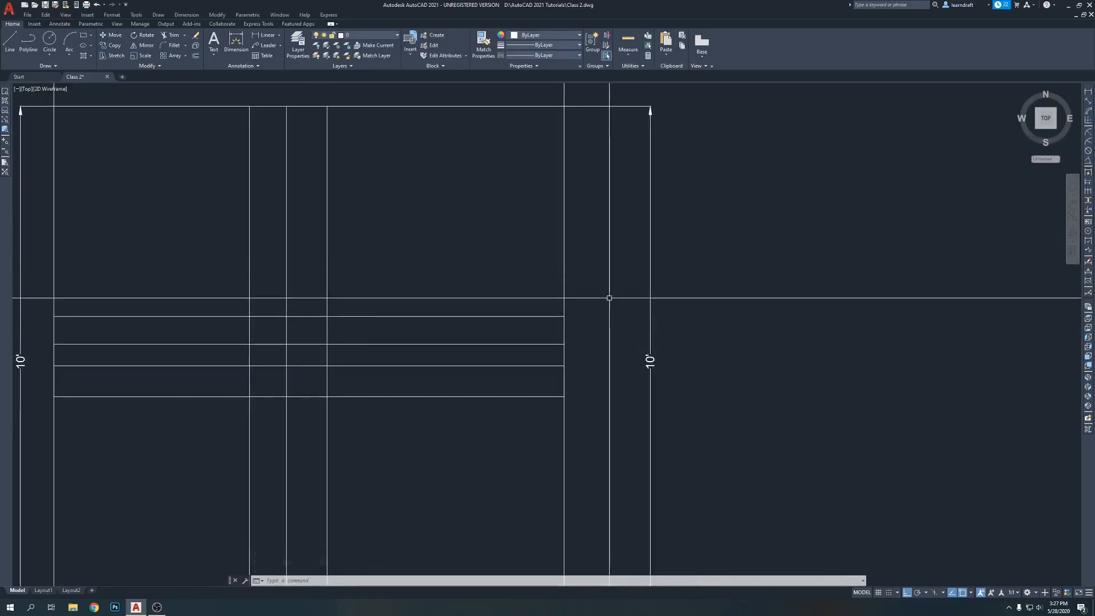
text(li)
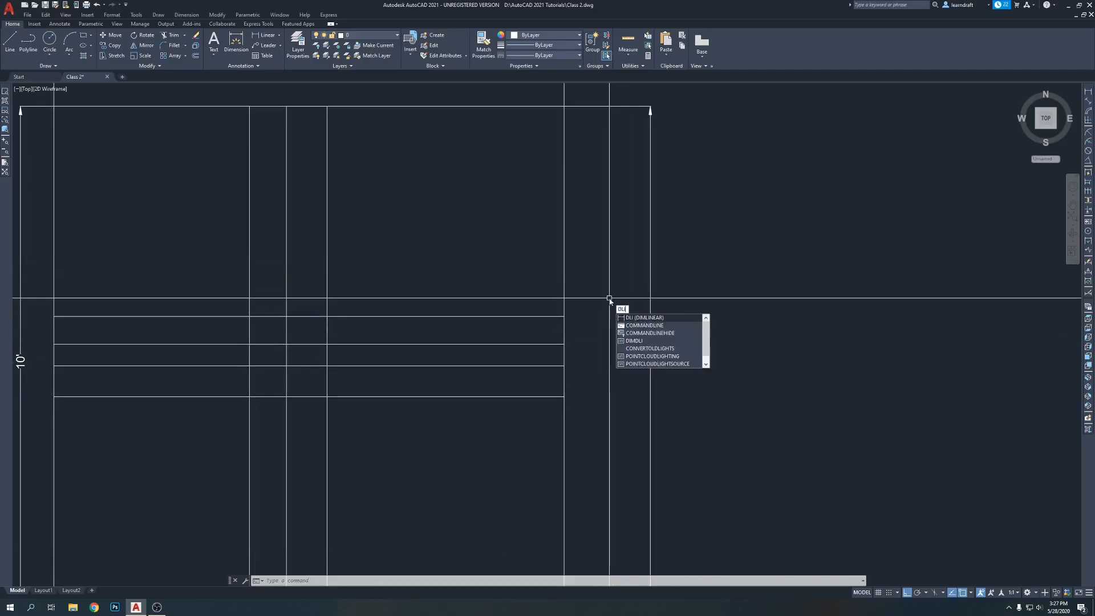
key(Return)
click(564, 107)
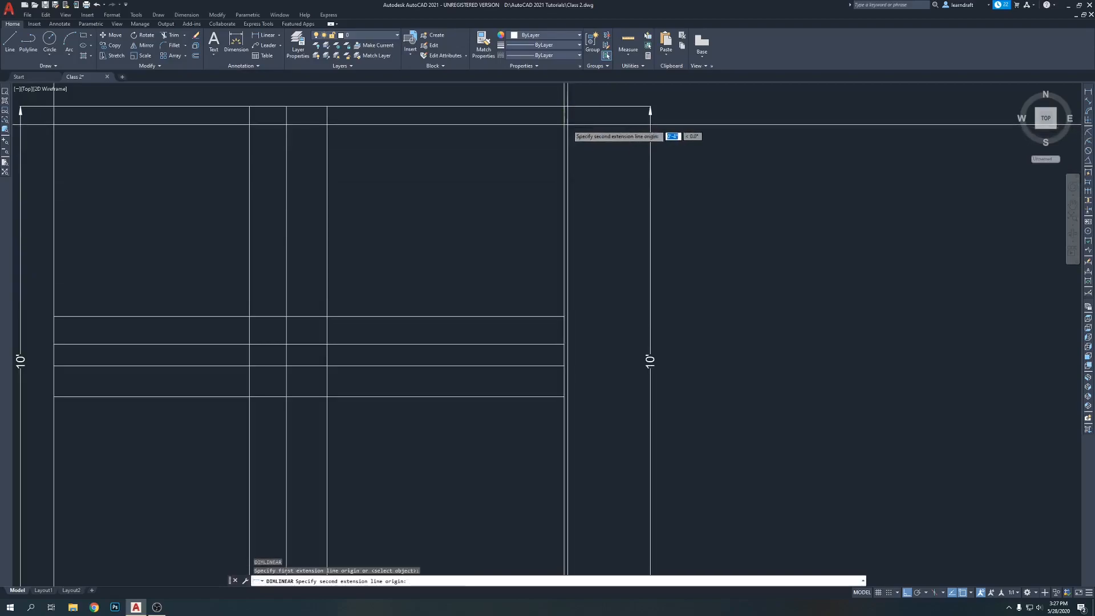
middle_drag(582, 332, 577, 302)
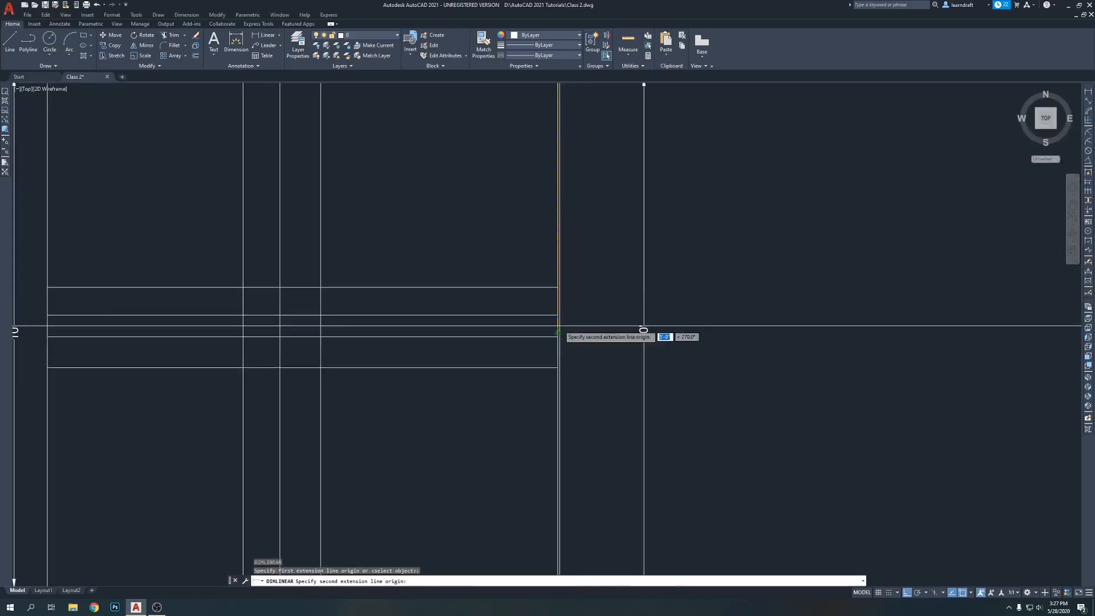
click(558, 332)
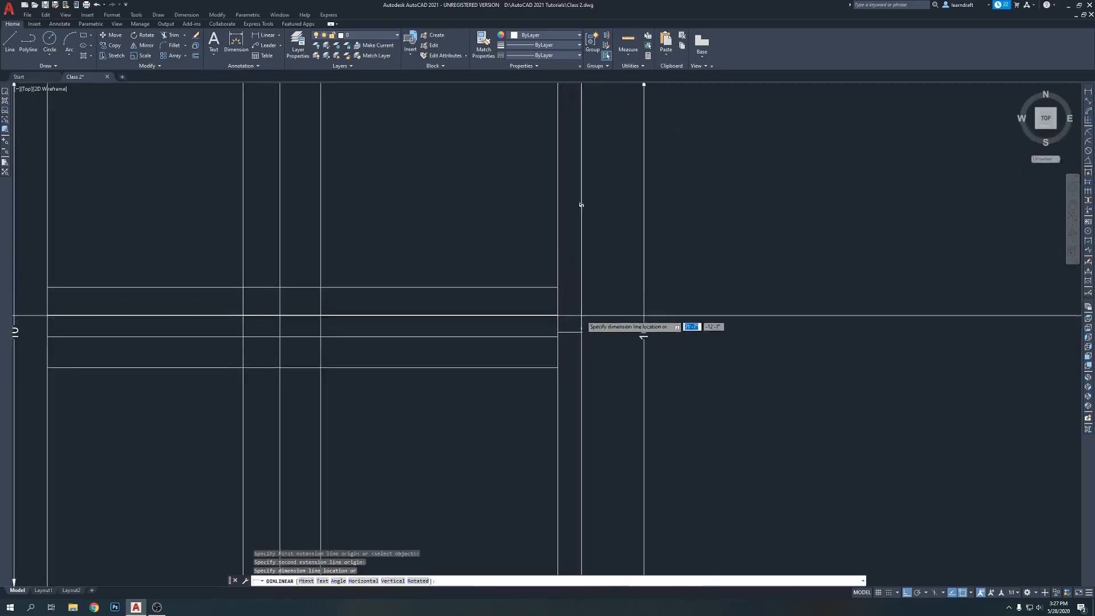
click(616, 300)
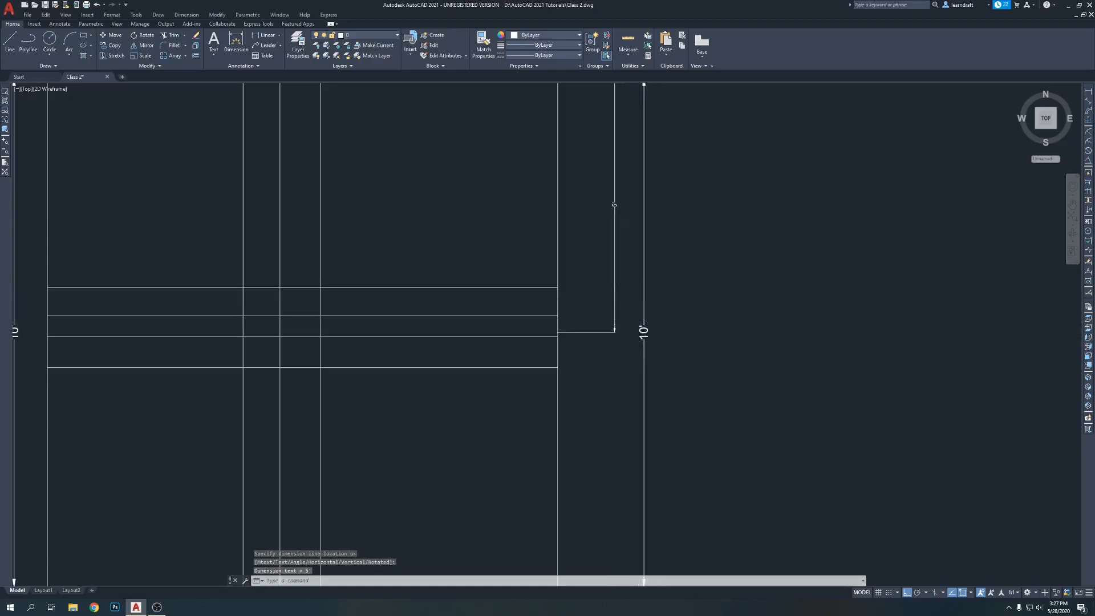
Step: Compare the text size and arrowheads of the new half-side dimension with those of the adjacent 10' dimension
scroll(617, 228, up, 2)
scroll(622, 308, up, 2)
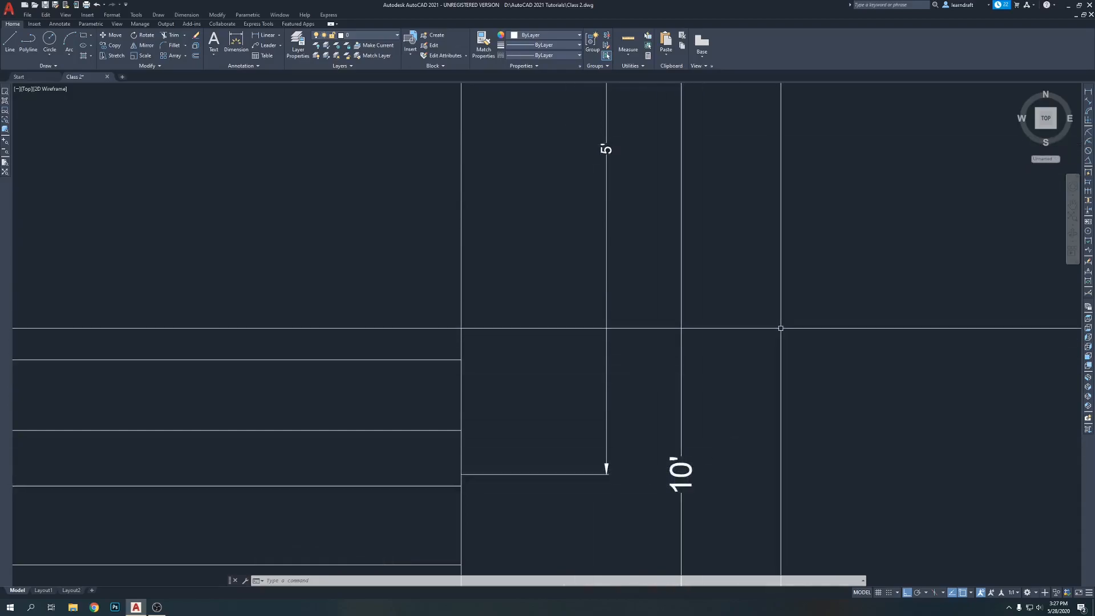
scroll(630, 211, down, 2)
mouse_move(642, 206)
middle_down()
mouse_move(638, 279)
mouse_move(626, 197)
middle_up()
scroll(614, 377, up, 2)
scroll(579, 391, down, 3)
middle_drag(579, 143, 582, 184)
scroll(588, 181, up, 4)
middle_drag(624, 151, 601, 182)
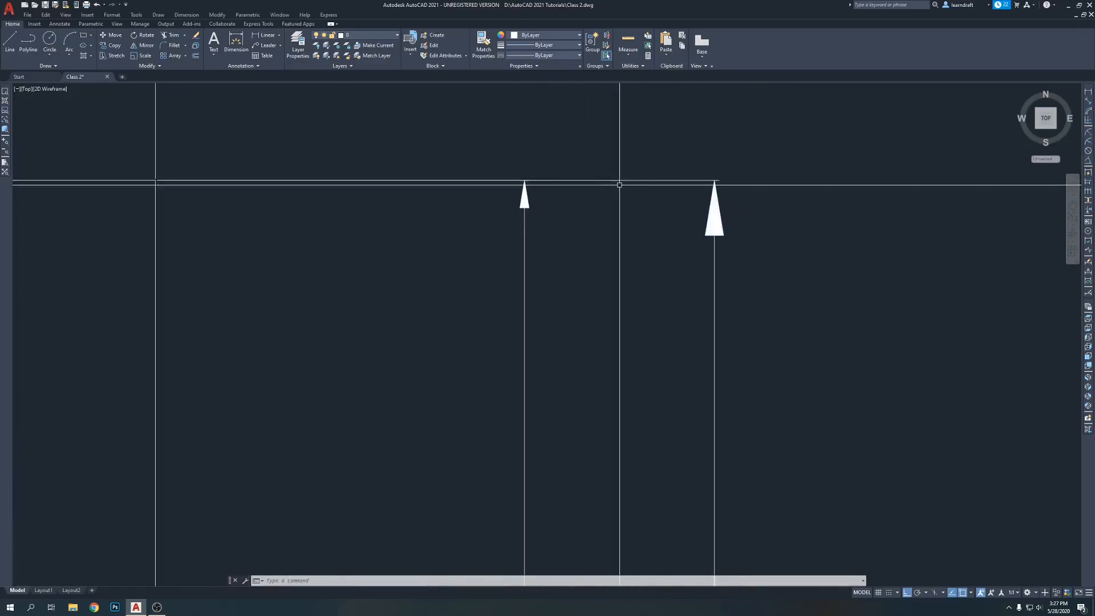
scroll(613, 169, down, 3)
middle_drag(660, 555, 627, 428)
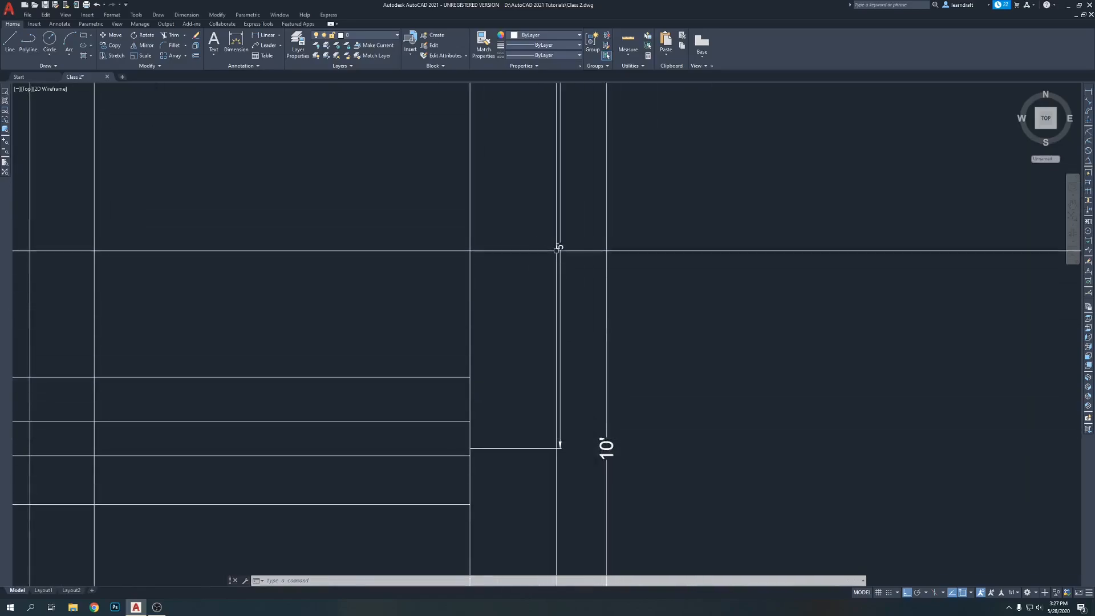
scroll(523, 245, down, 2)
middle_drag(569, 185, 606, 175)
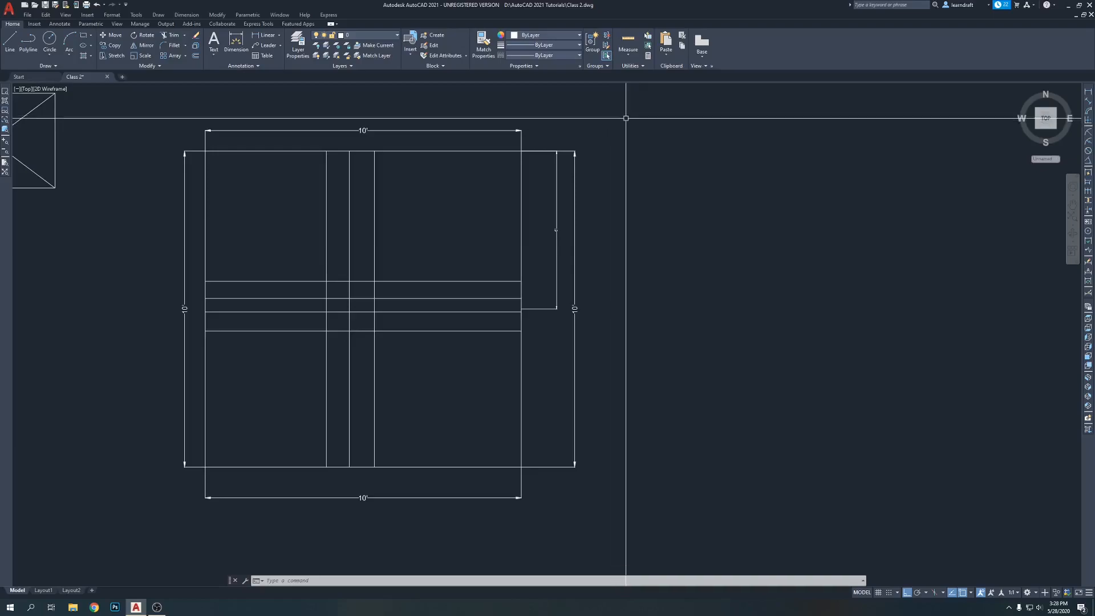
Step: Save the drawing with the dimensioned square in view
middle_drag(631, 135, 652, 138)
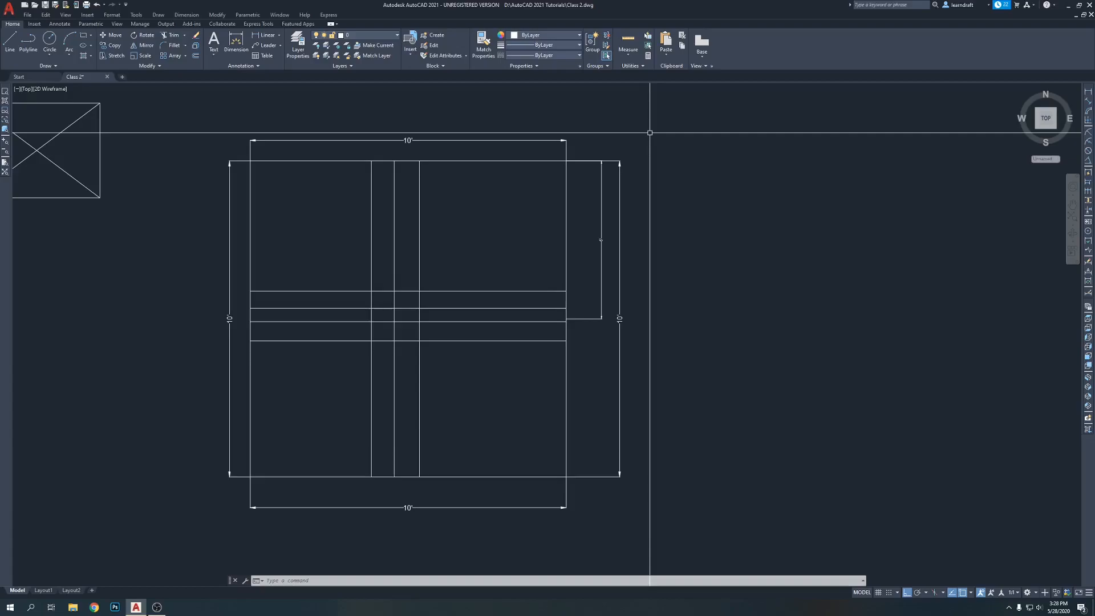
middle_drag(649, 132, 683, 155)
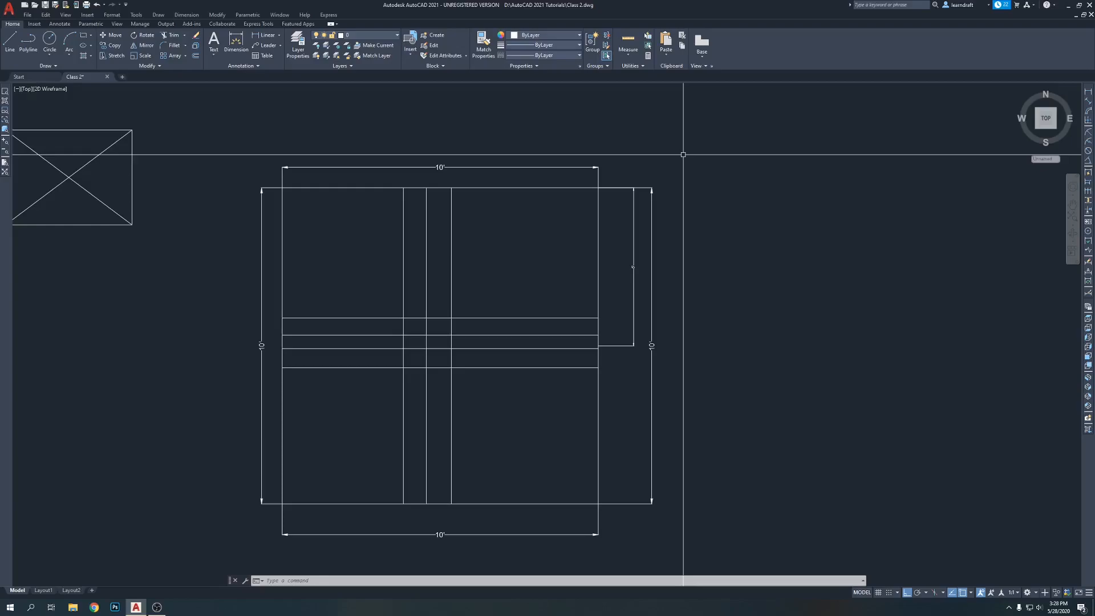
middle_drag(359, 118, 432, 102)
click(45, 6)
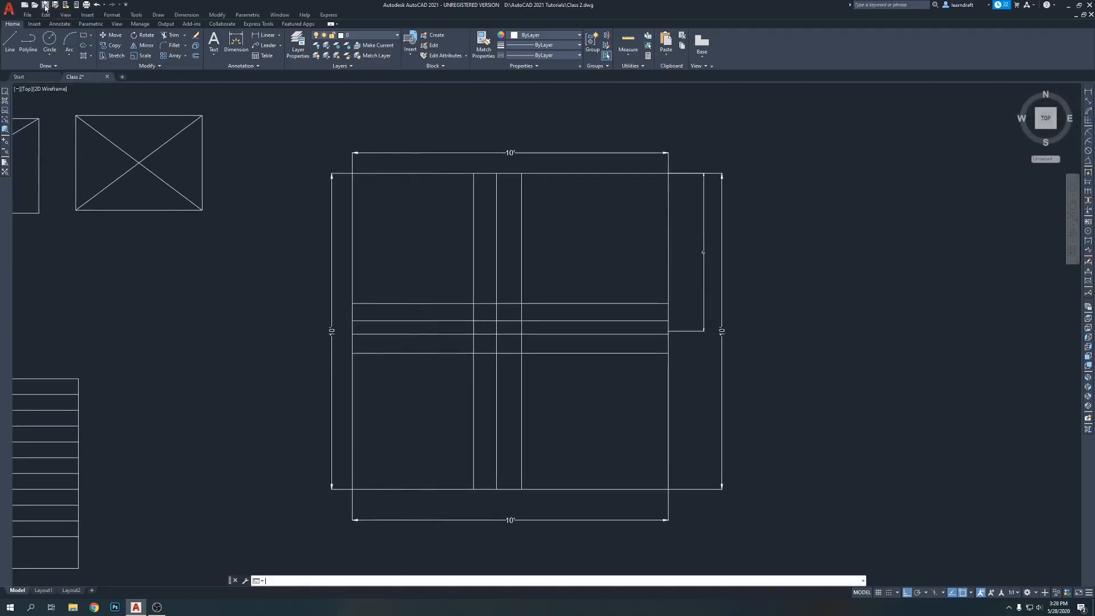